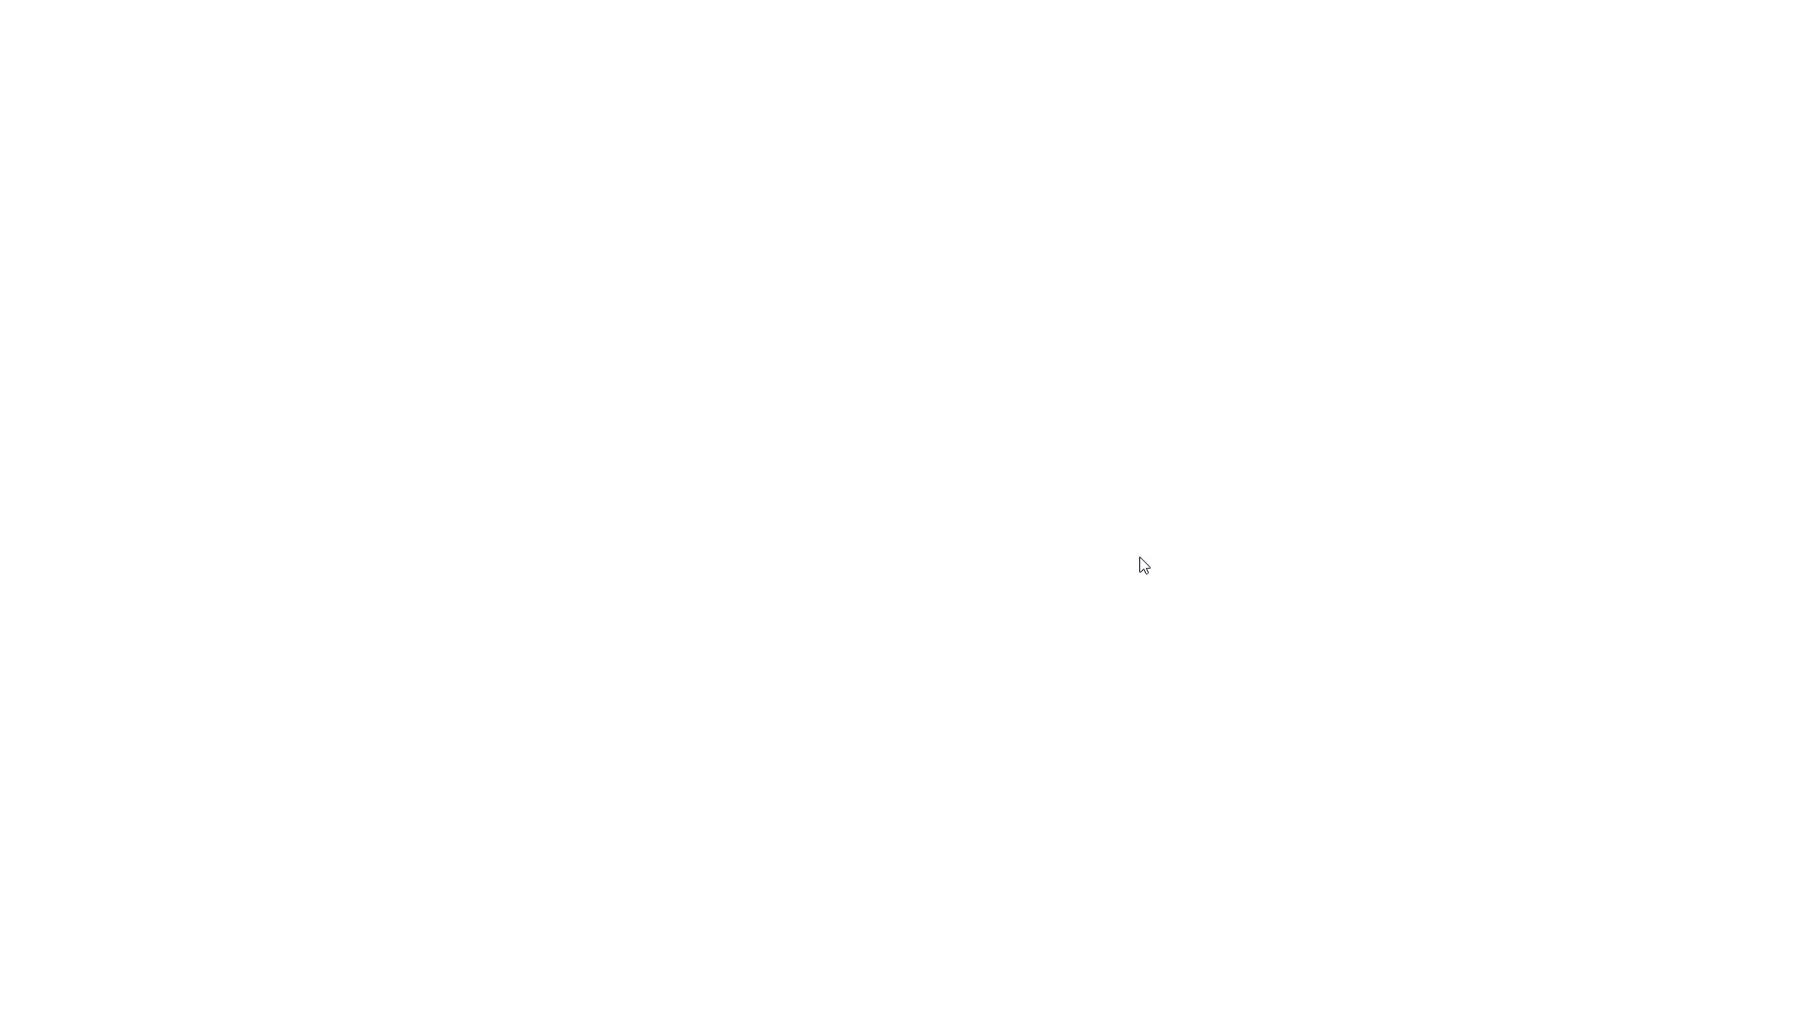
Create a desktop folder named 'Engineer Reuse' and open it
right_click(1091, 531)
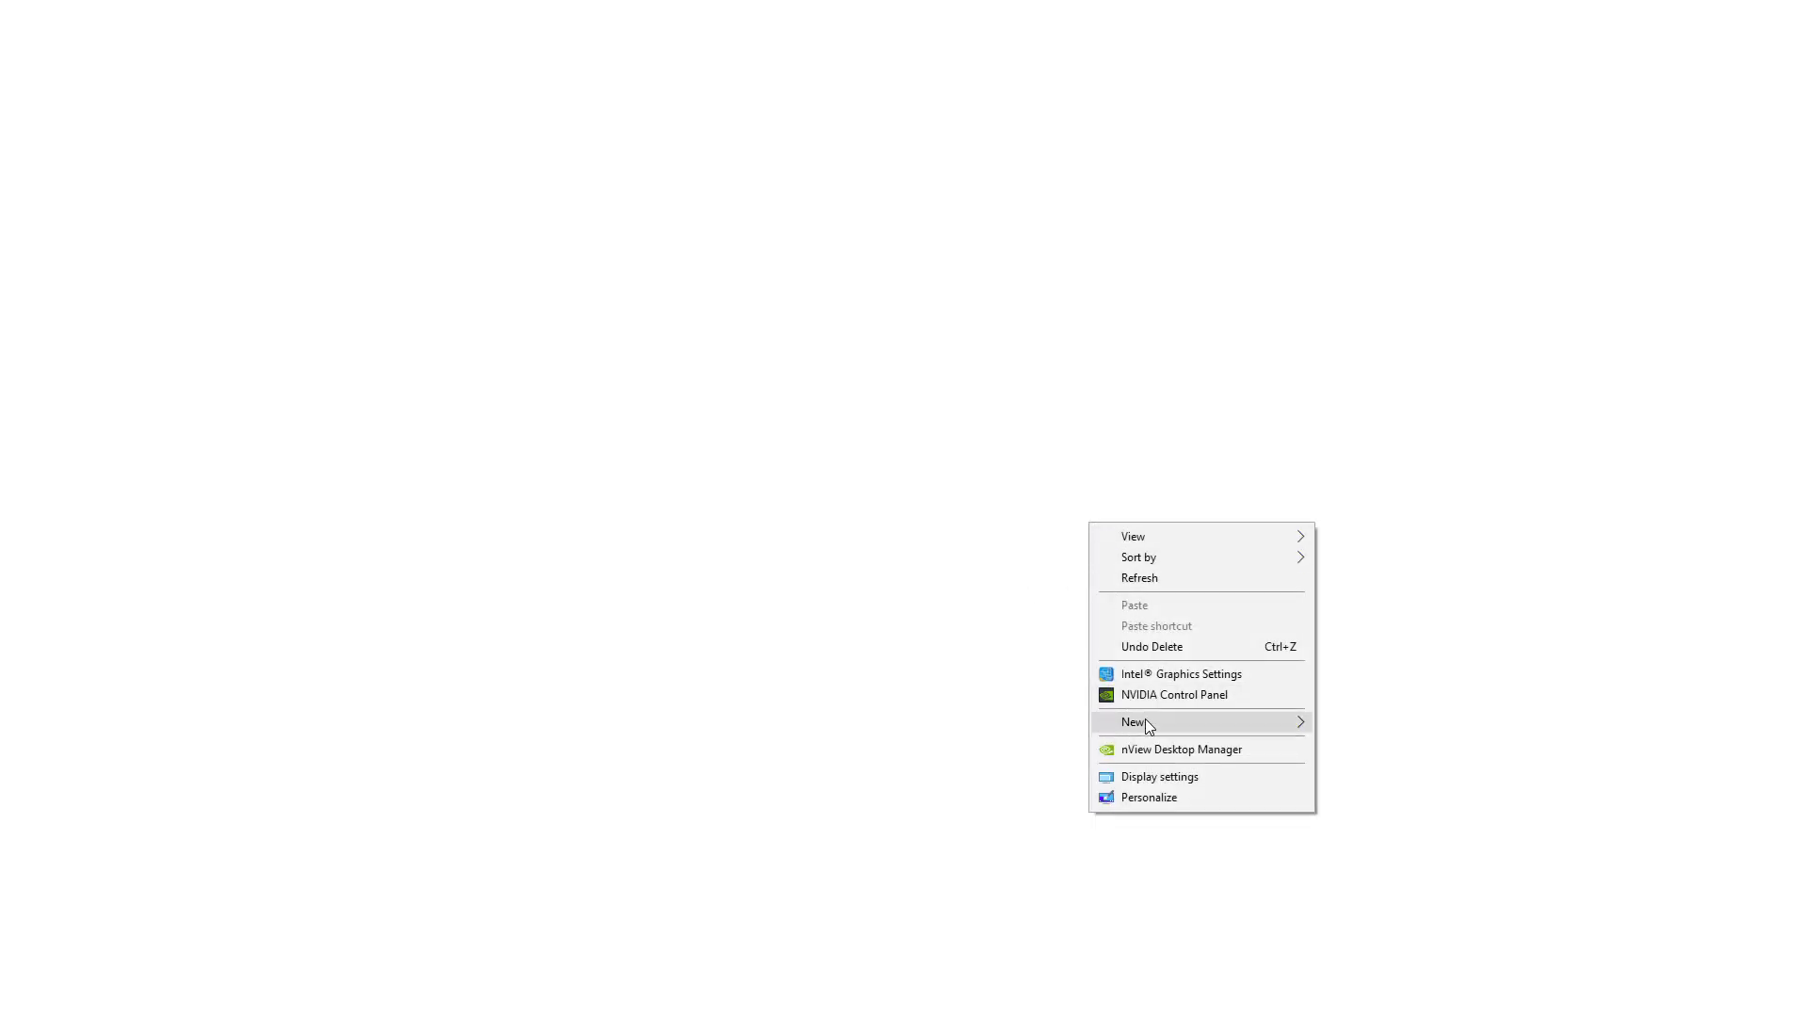
mouse_move(1136, 721)
click(1367, 731)
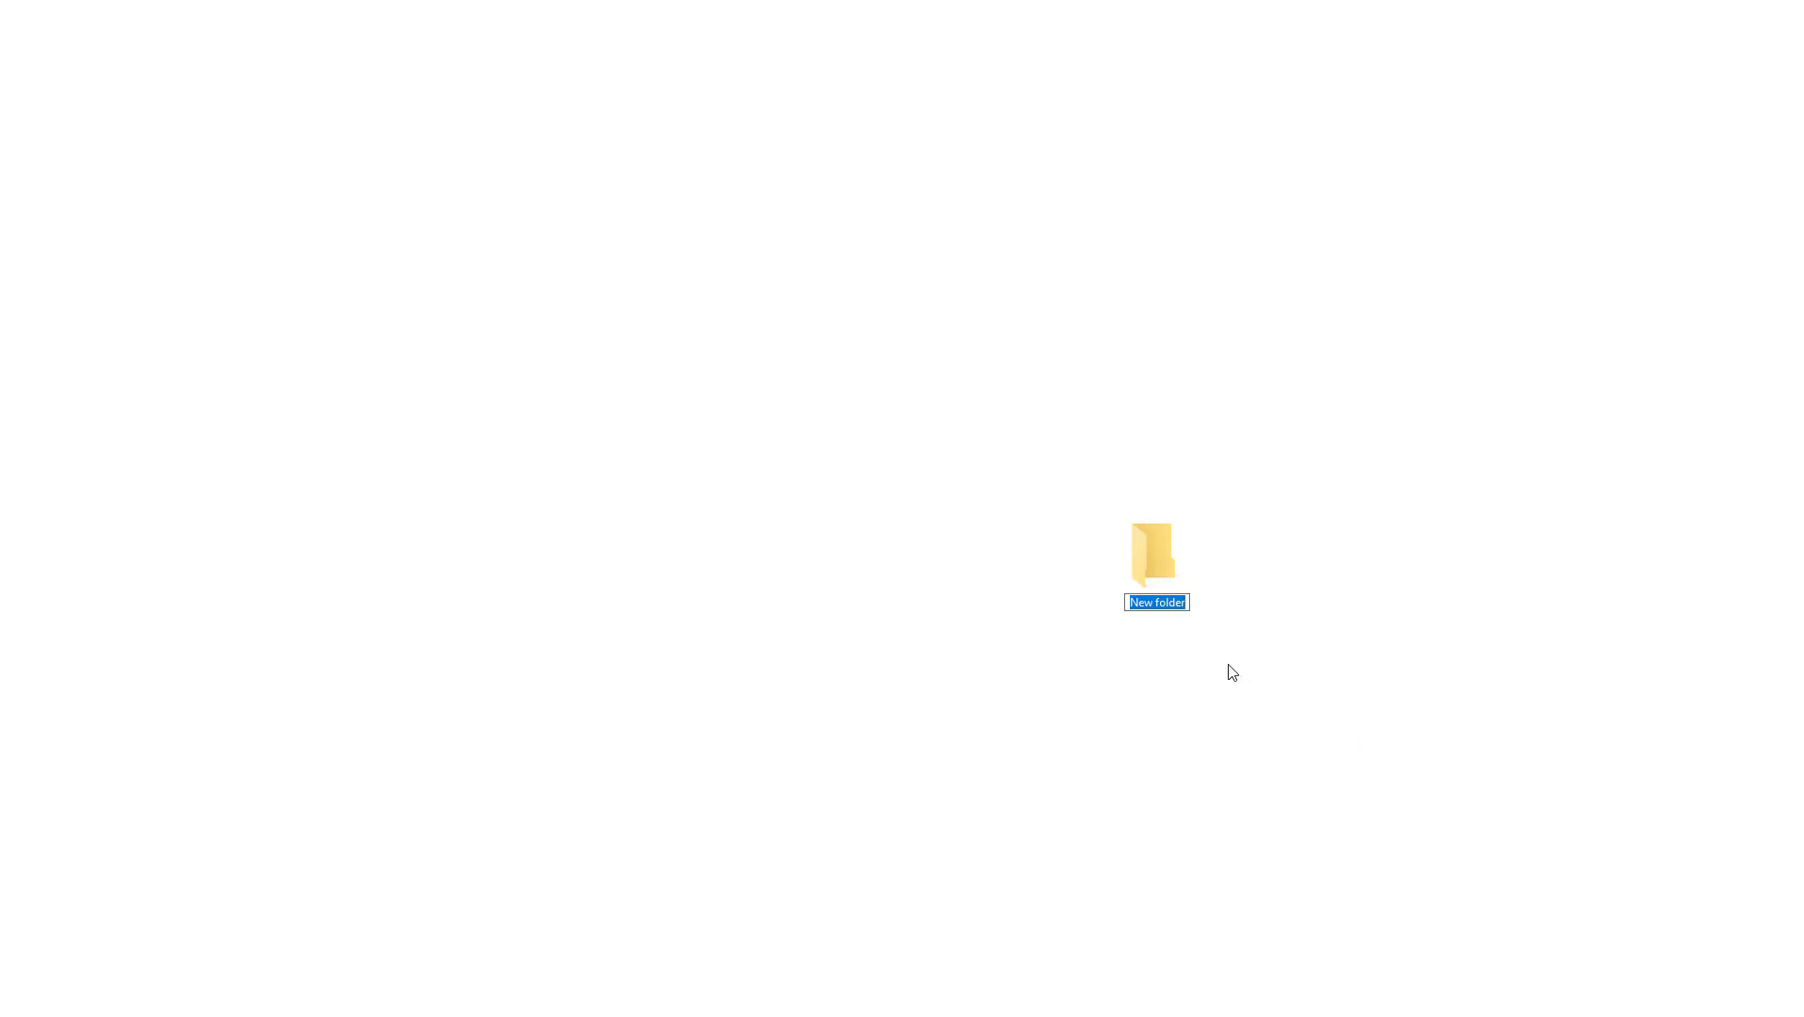
text(Engine)
text(er)
text( Reuse)
key(Return)
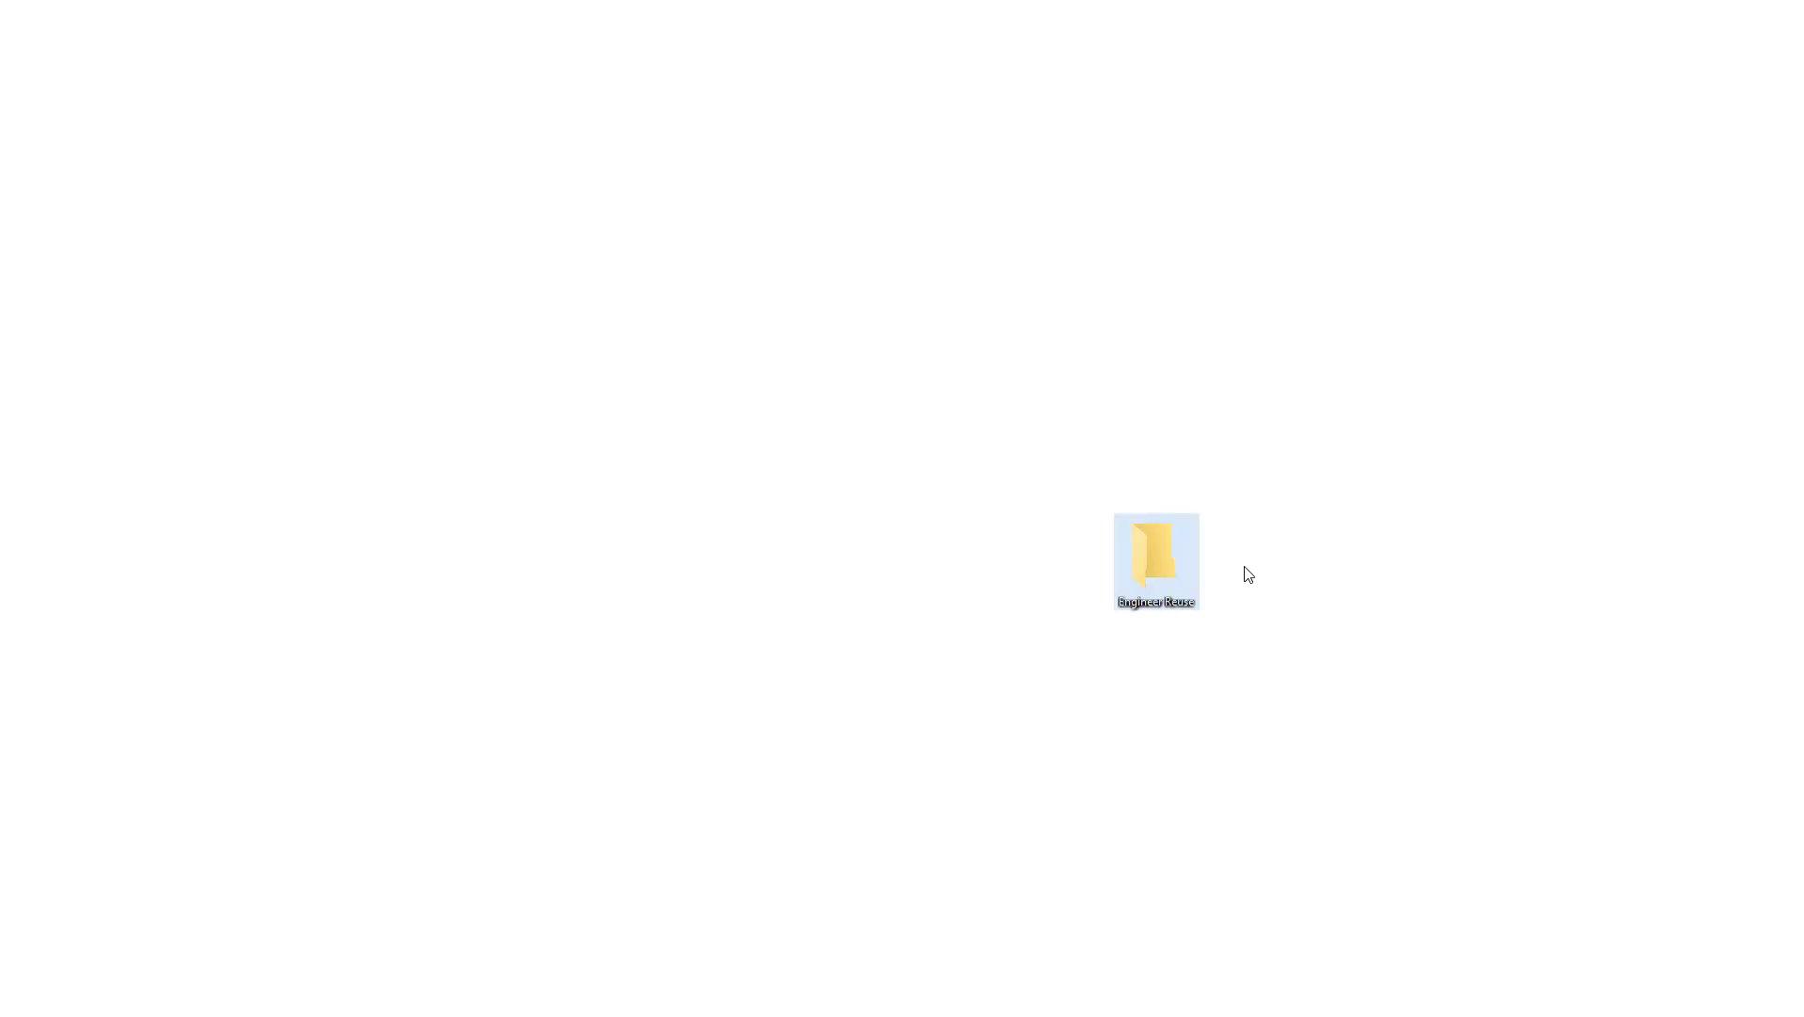
double_click(1163, 567)
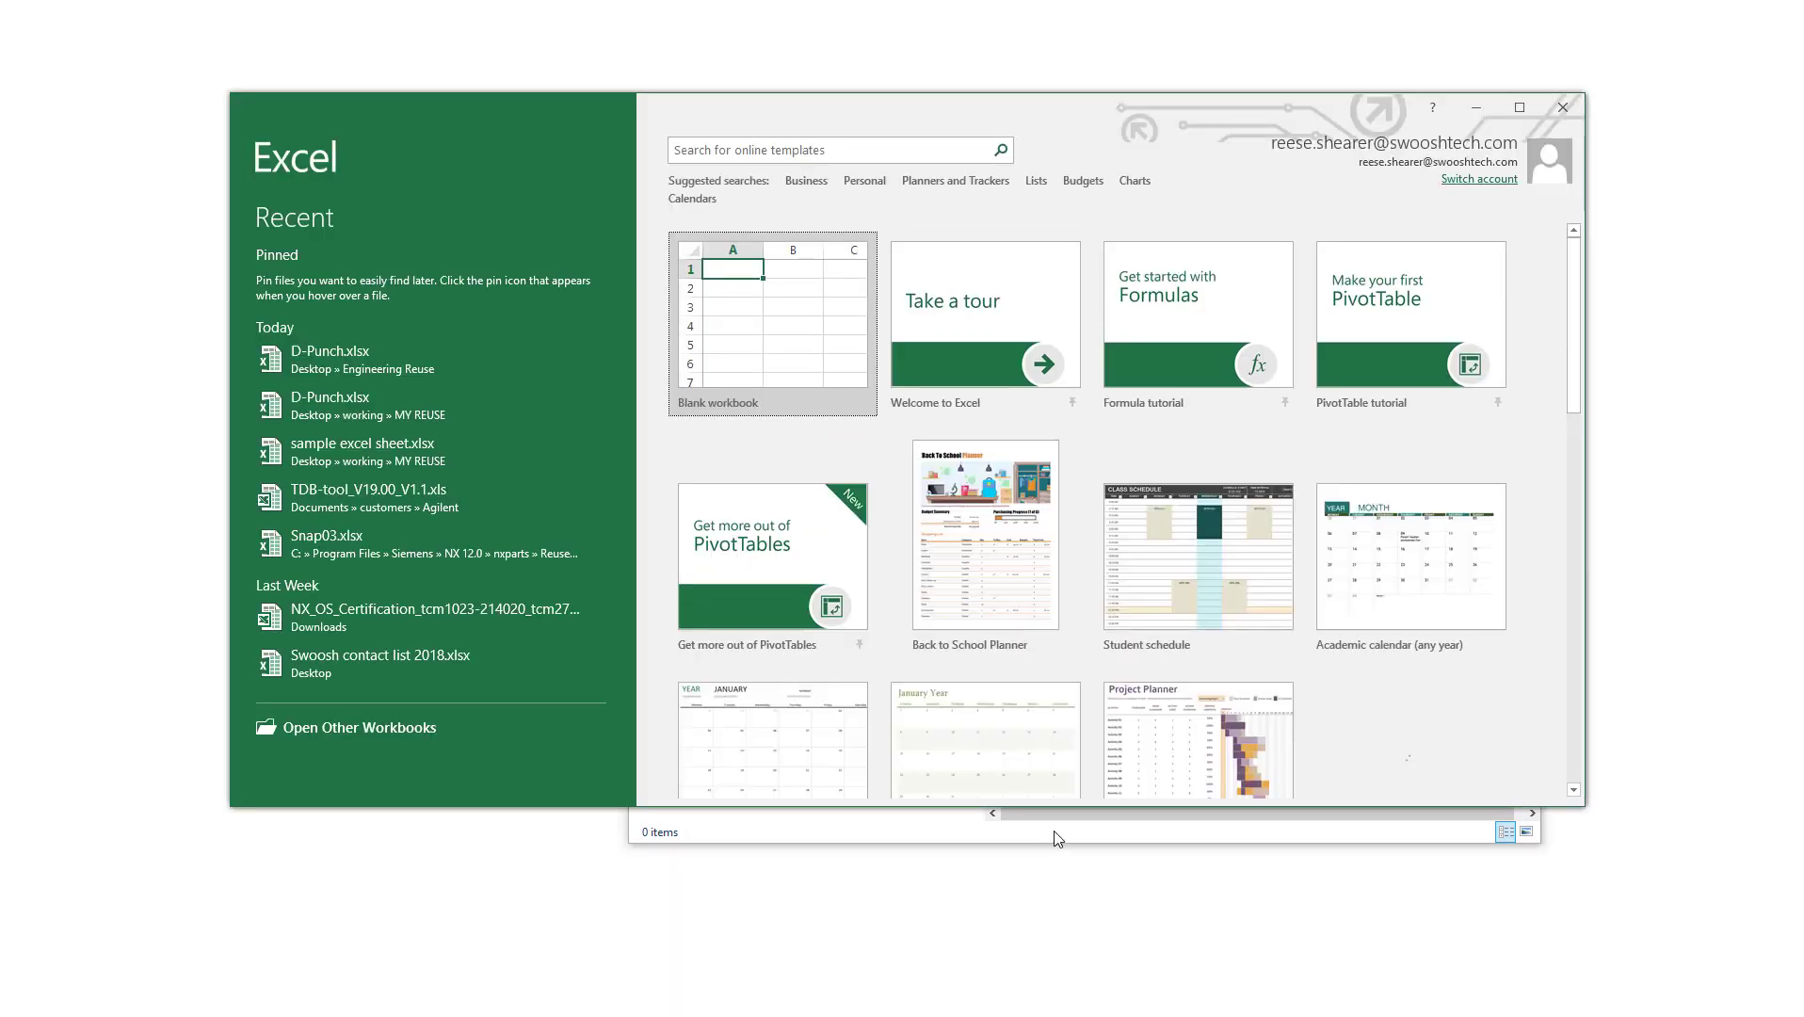
Paste the BITMAP and PARAMETERS table into A1 of a blank workbook and autofit columns A–F
click(761, 318)
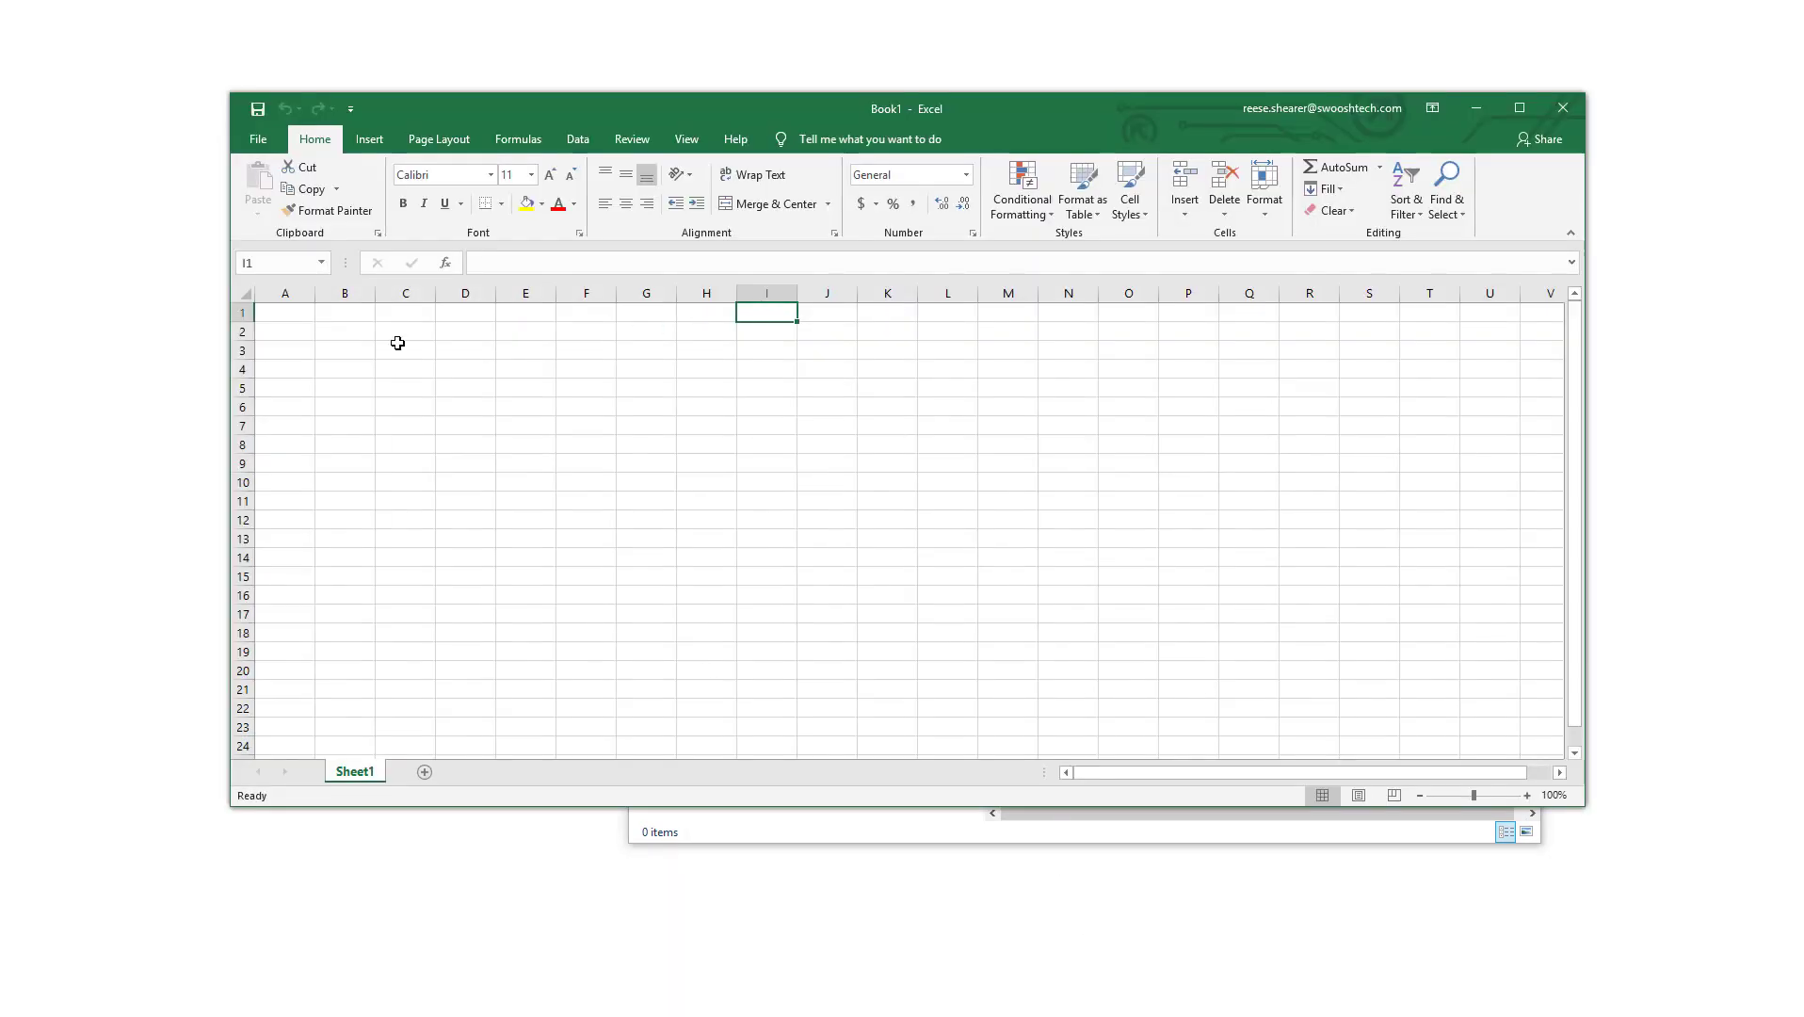
click(298, 313)
key(ctrl+v)
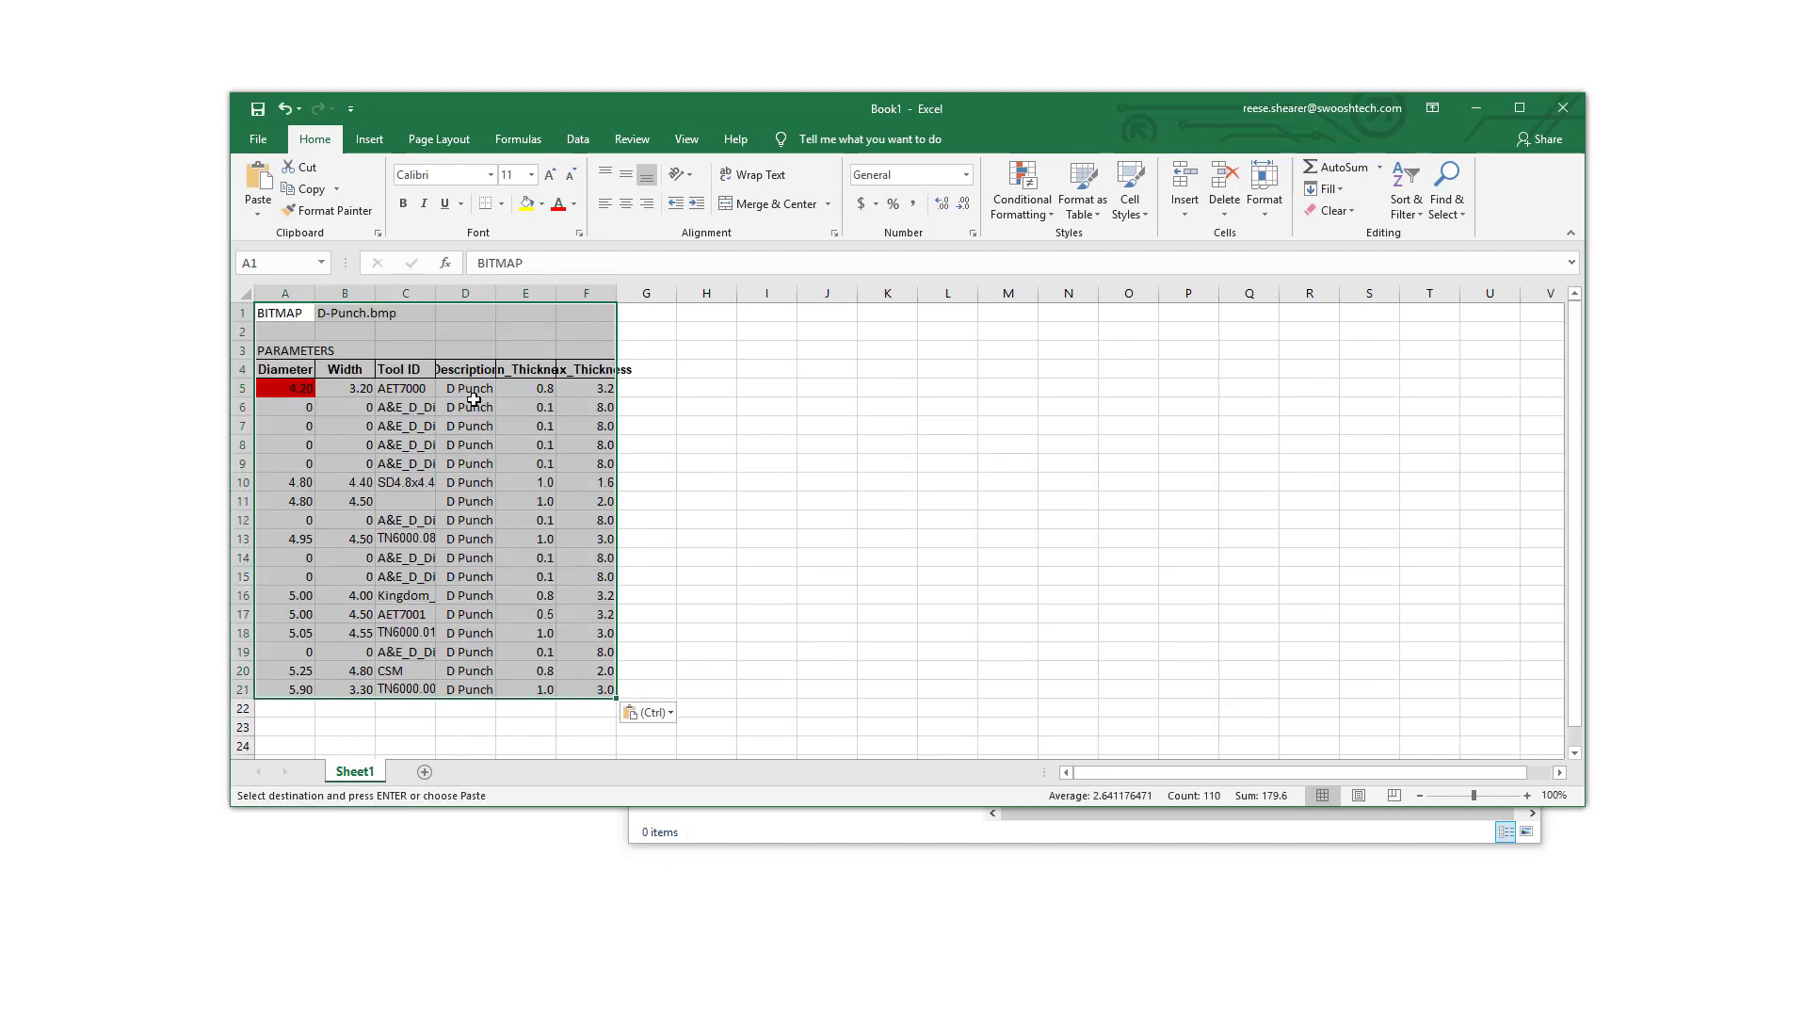
double_click(316, 293)
double_click(399, 293)
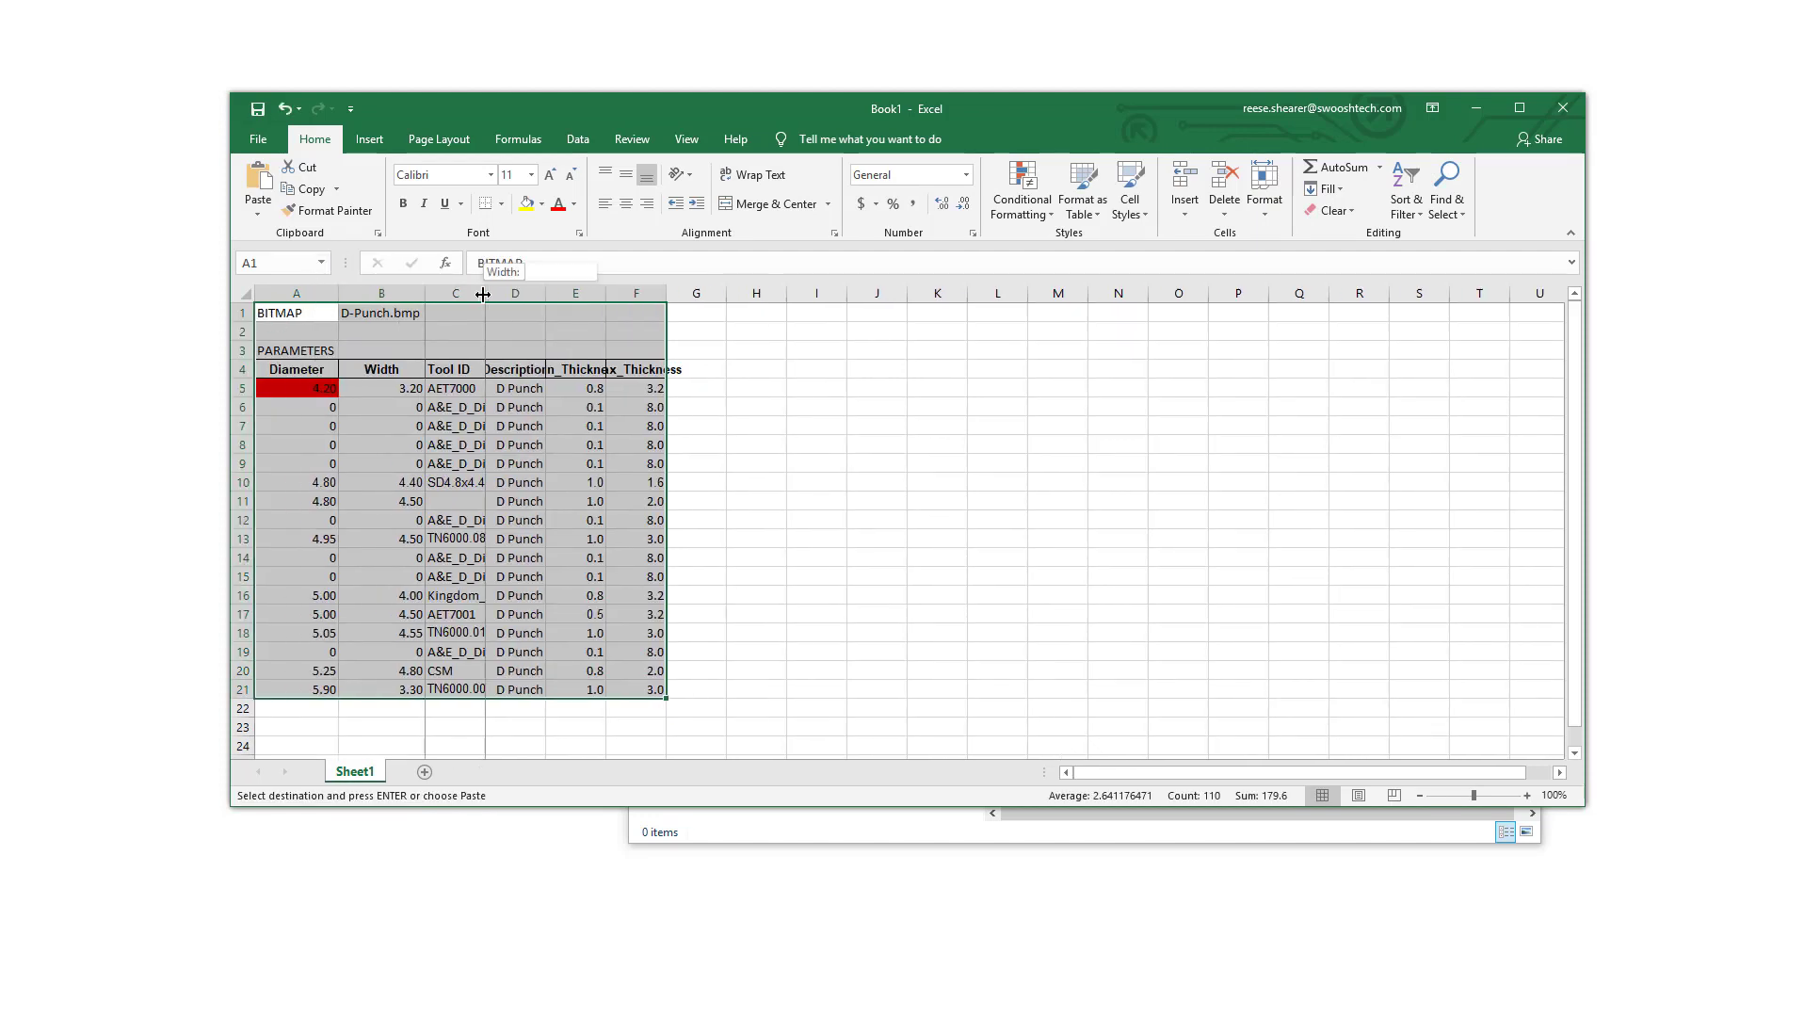
double_click(485, 293)
double_click(590, 293)
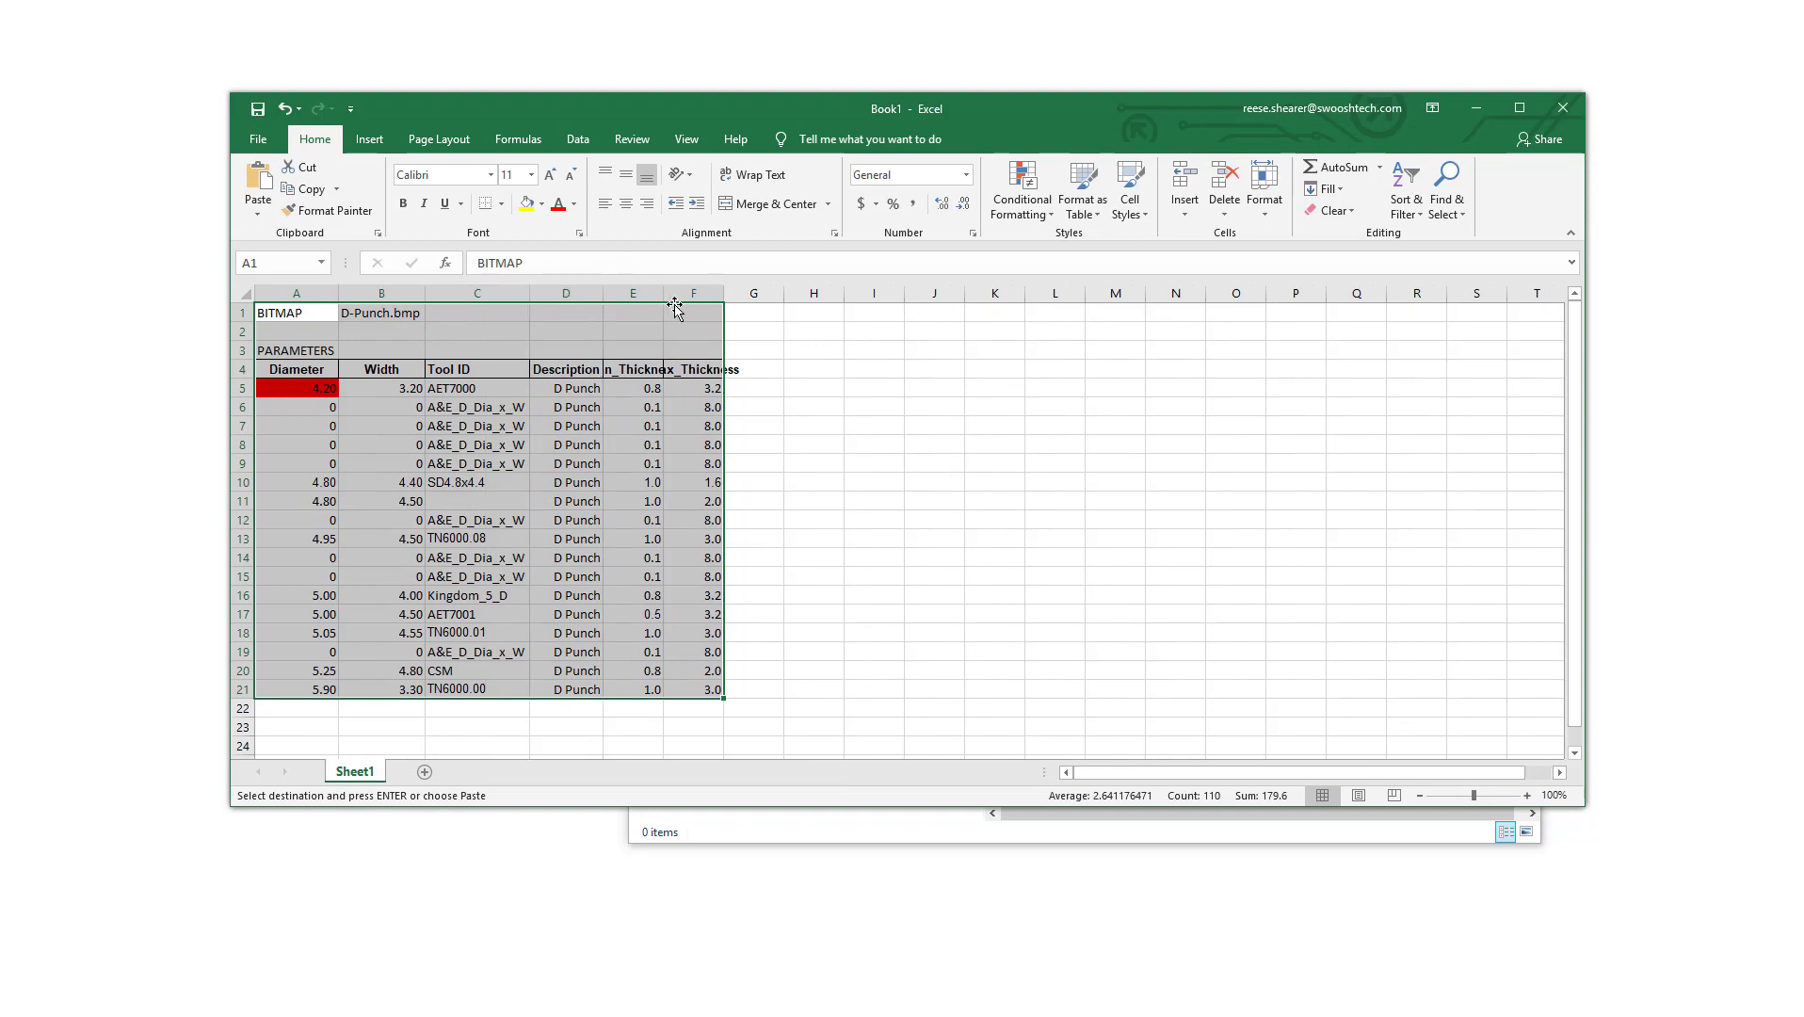
double_click(664, 293)
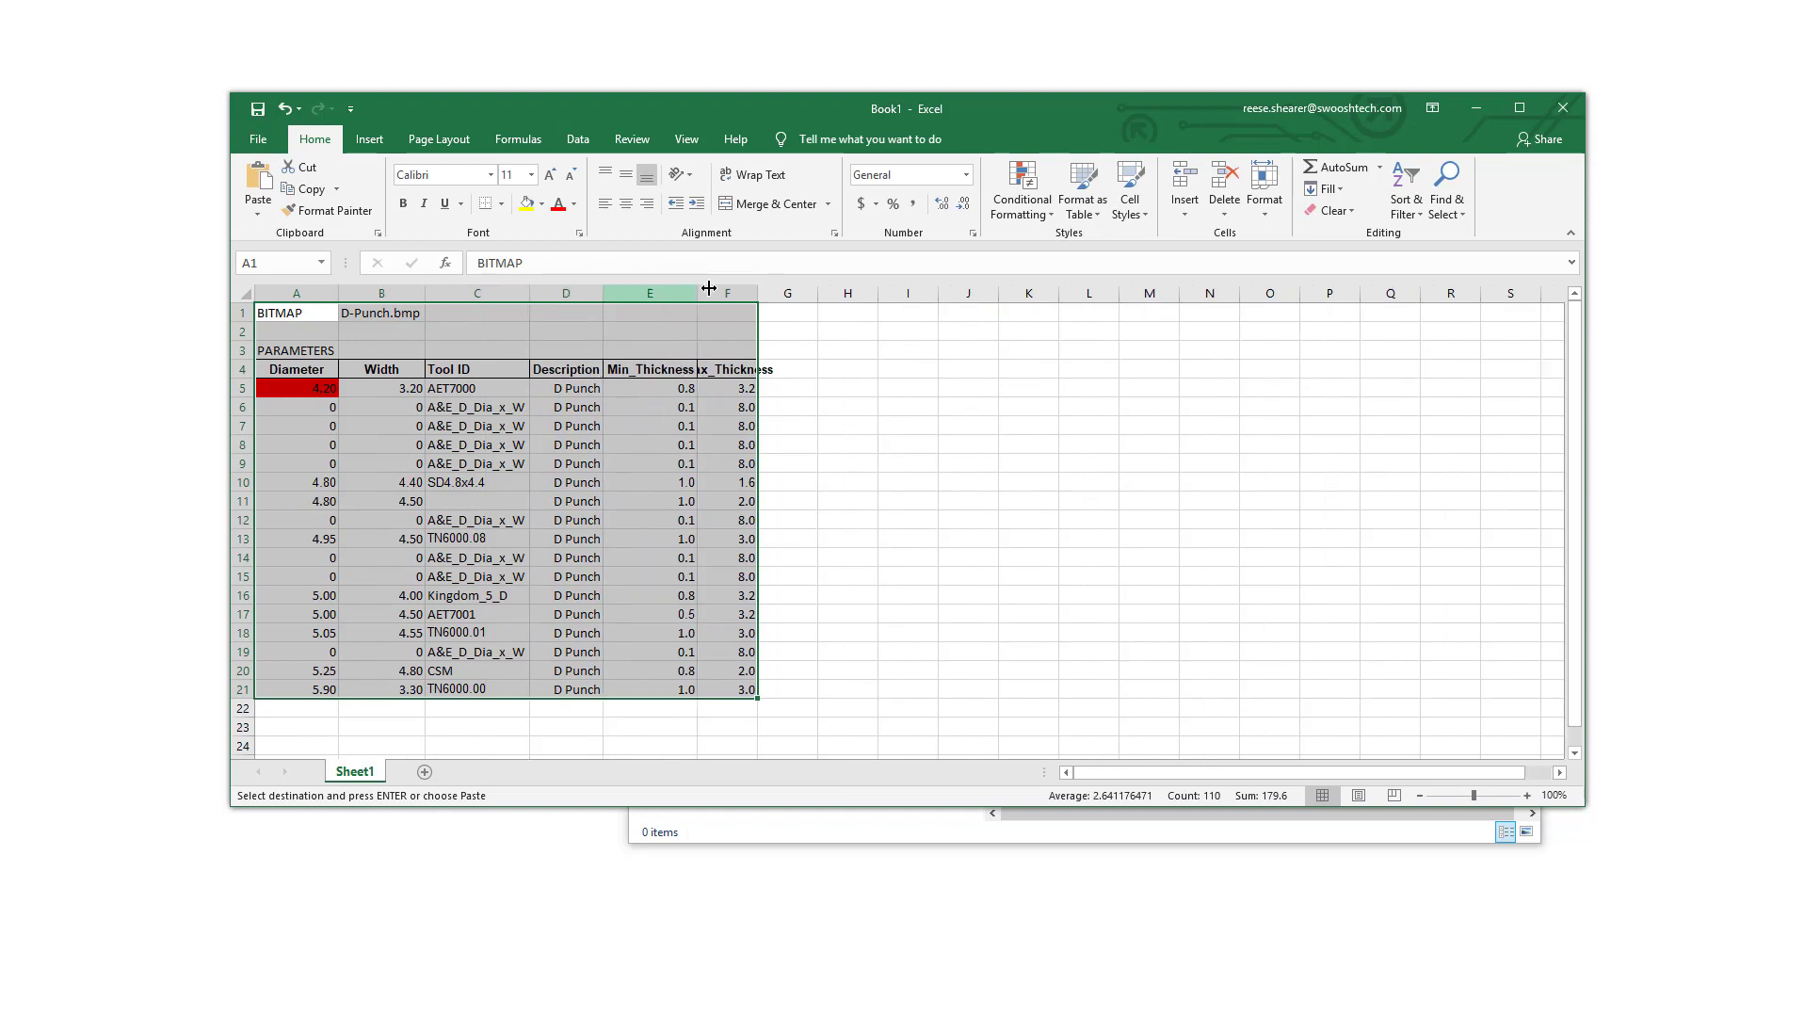
double_click(758, 293)
Enter END in cell A22 and save the workbook as D-Punch.xlsx
click(417, 317)
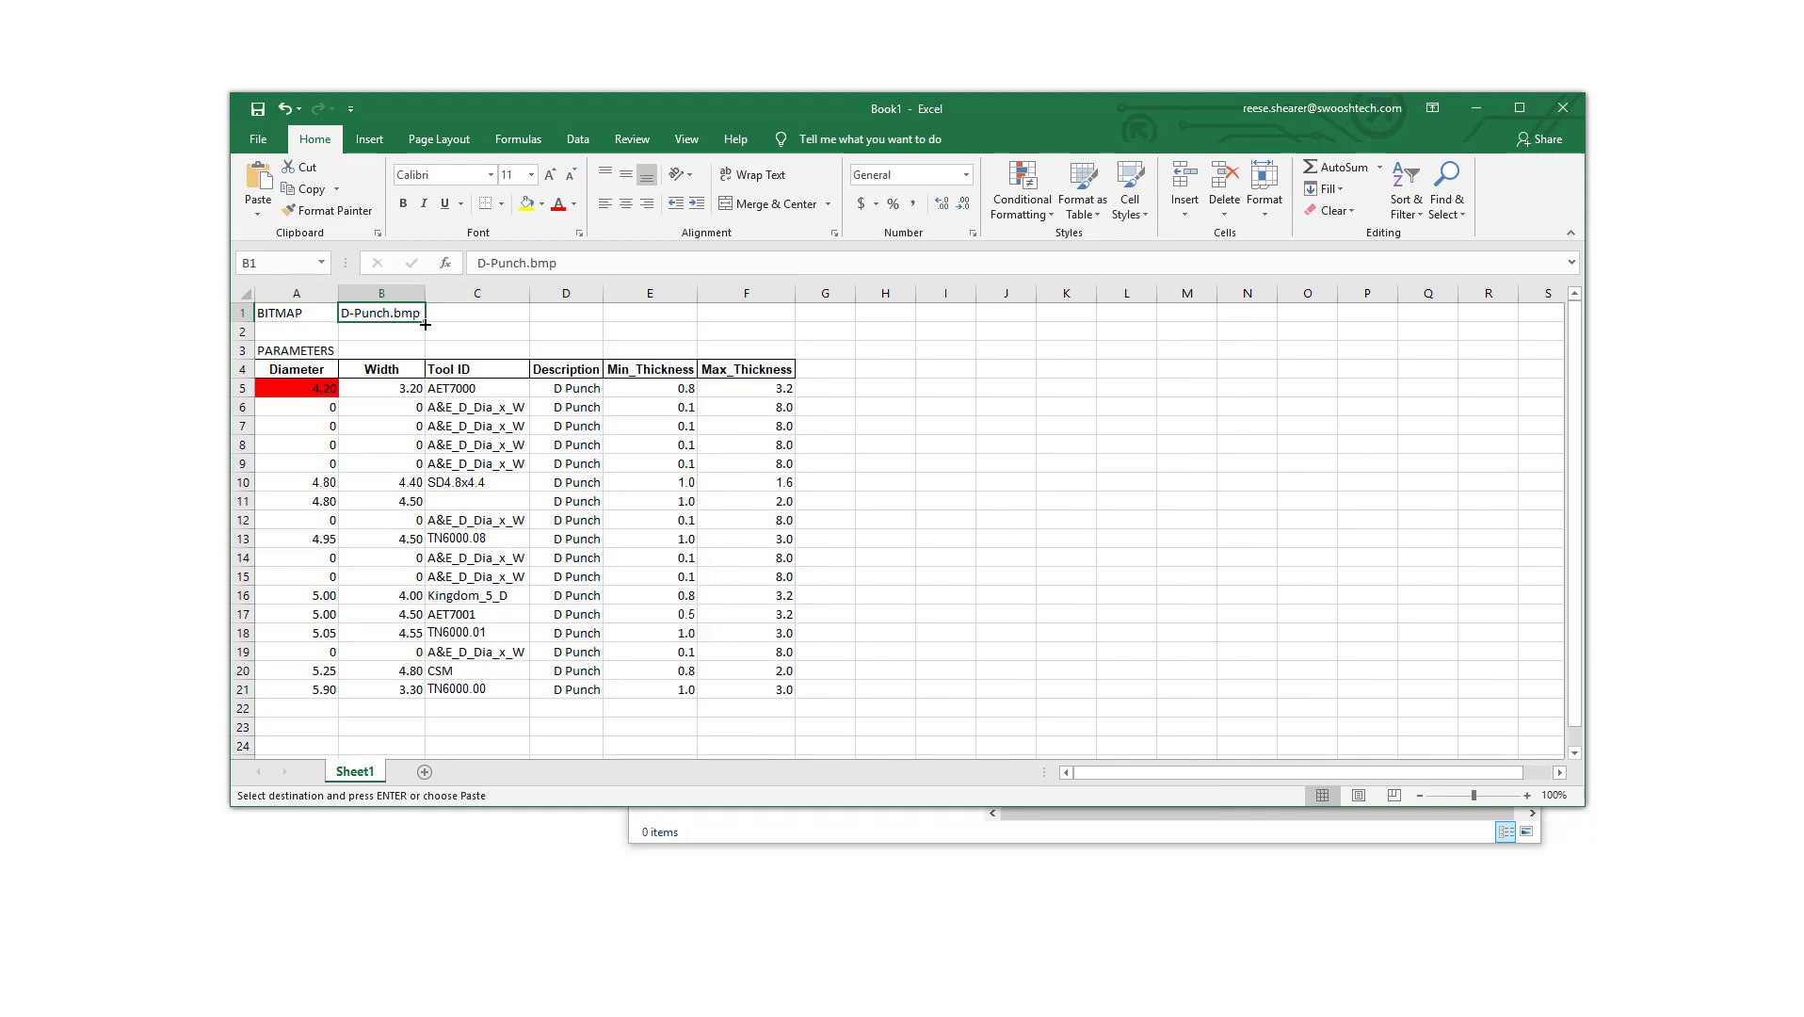
click(597, 270)
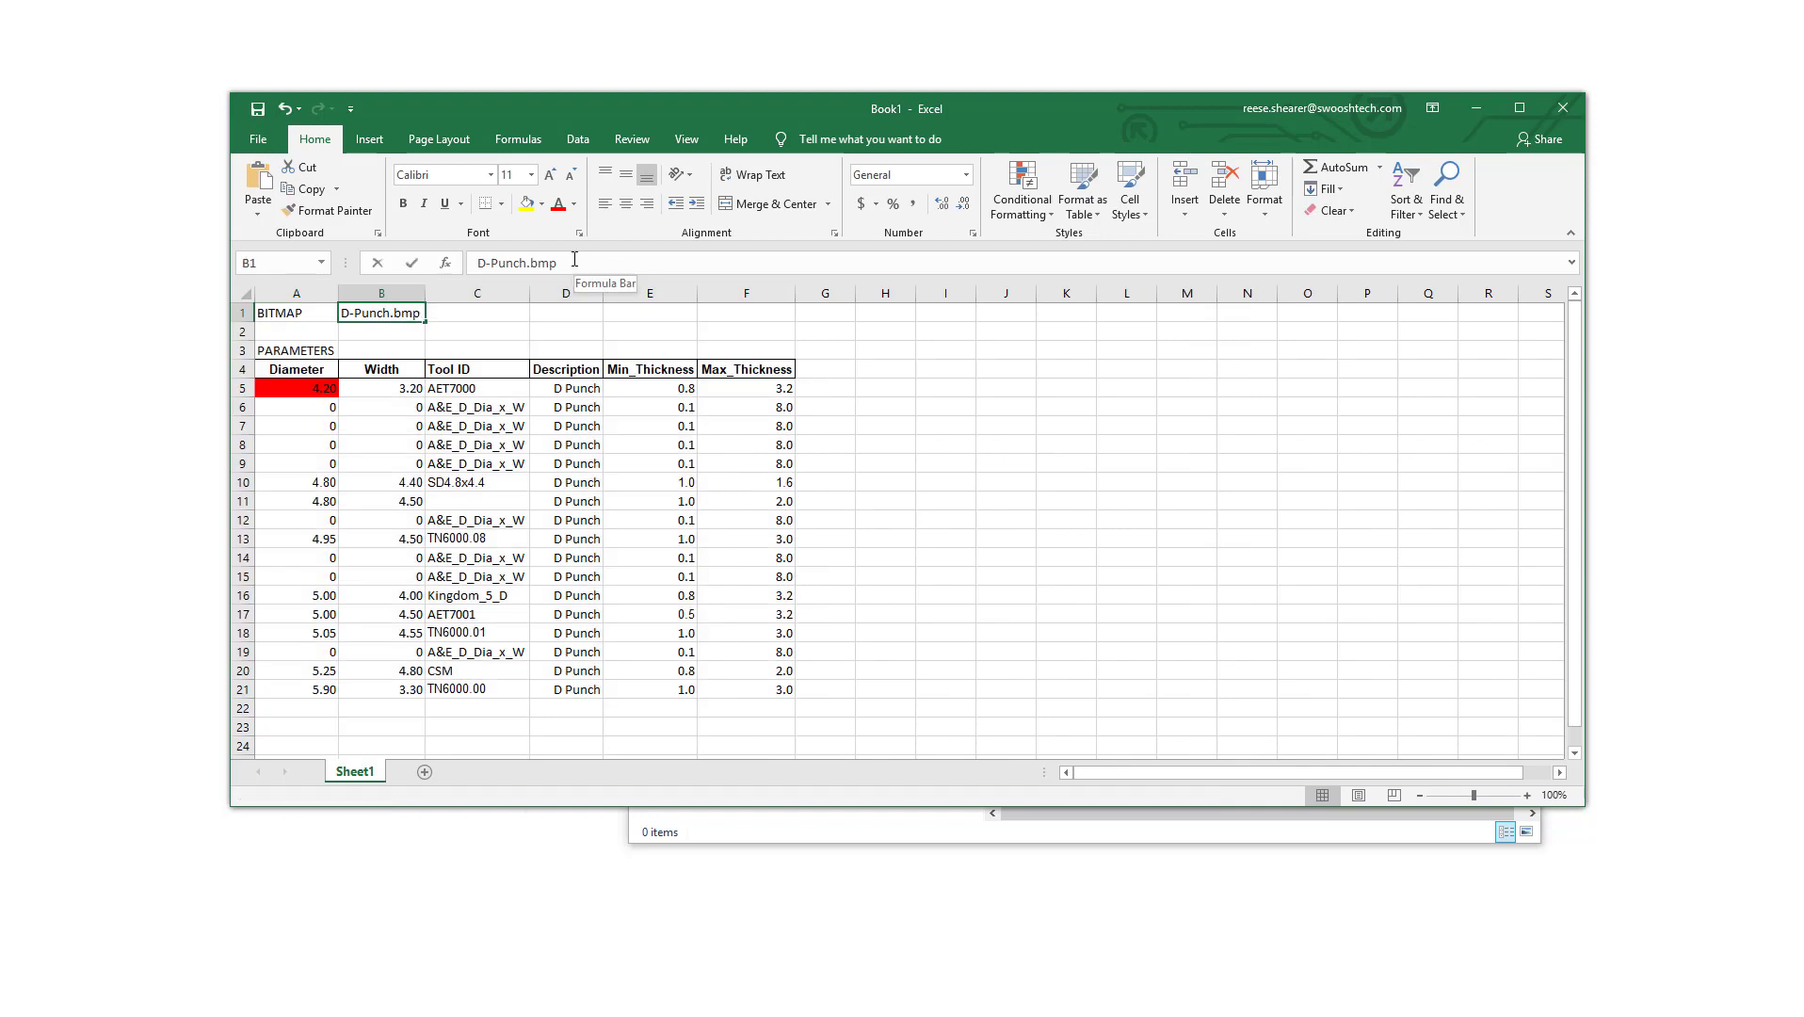
click(318, 708)
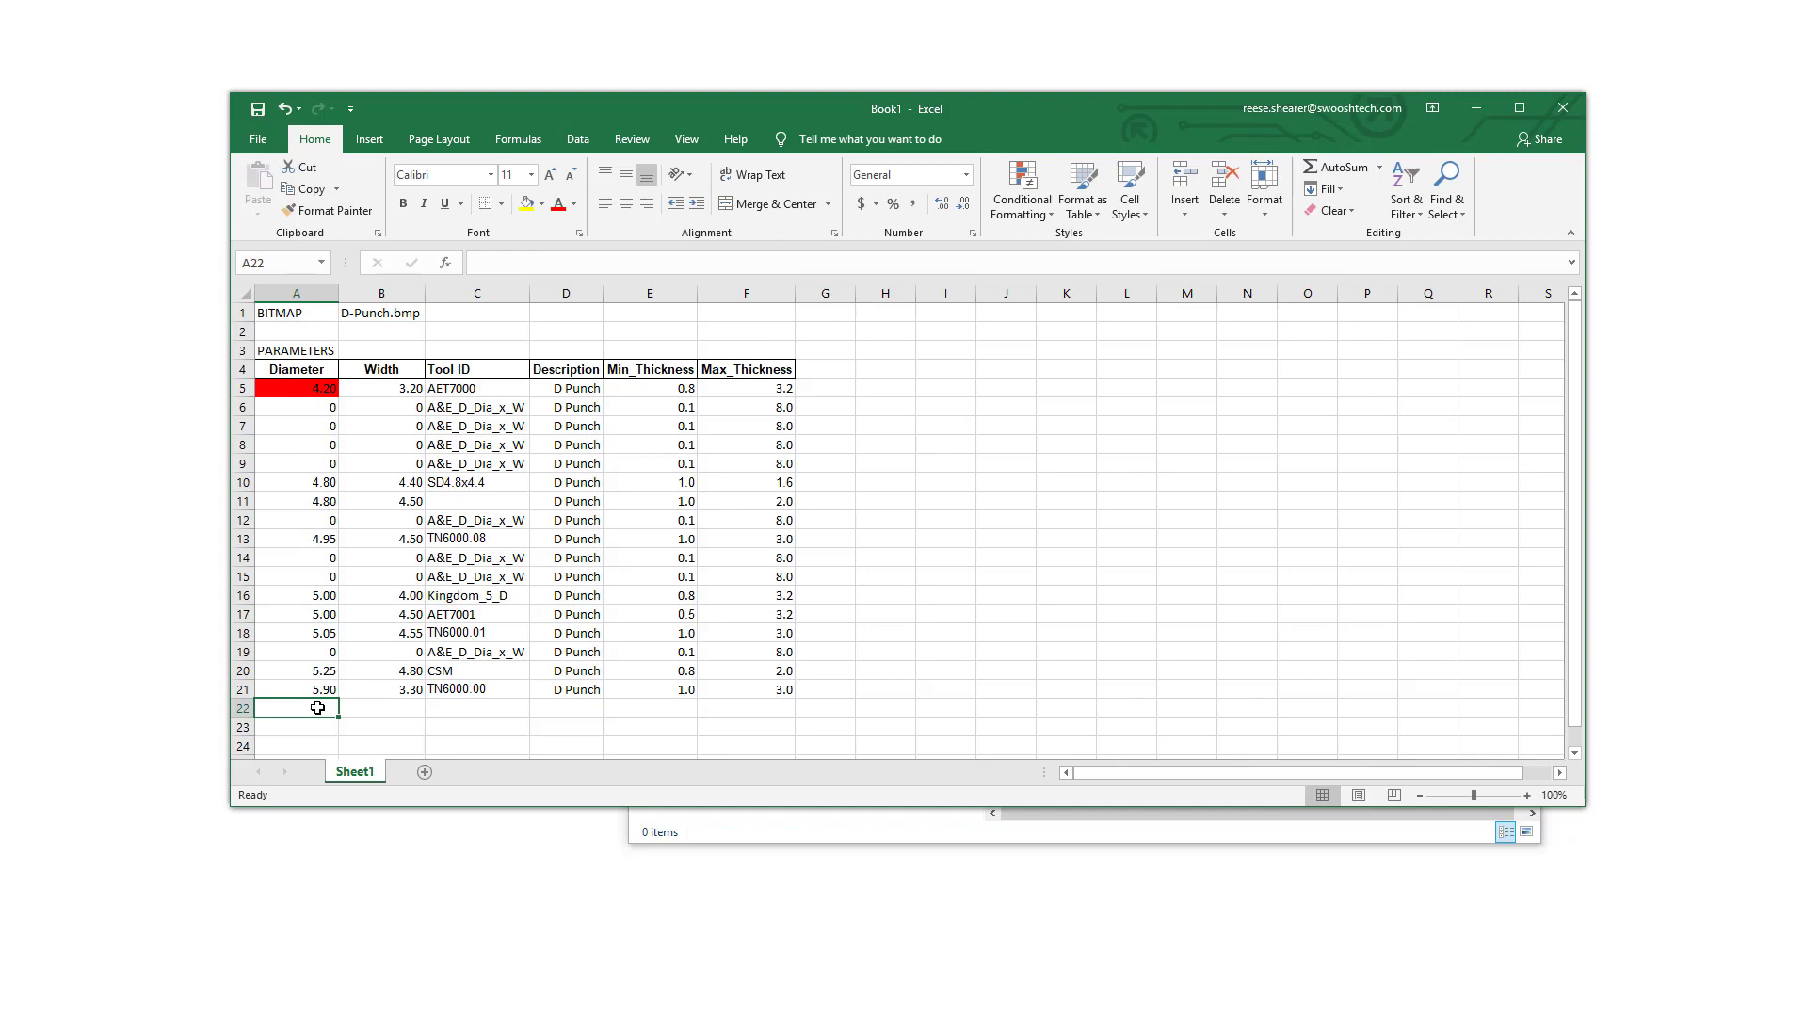
text(END)
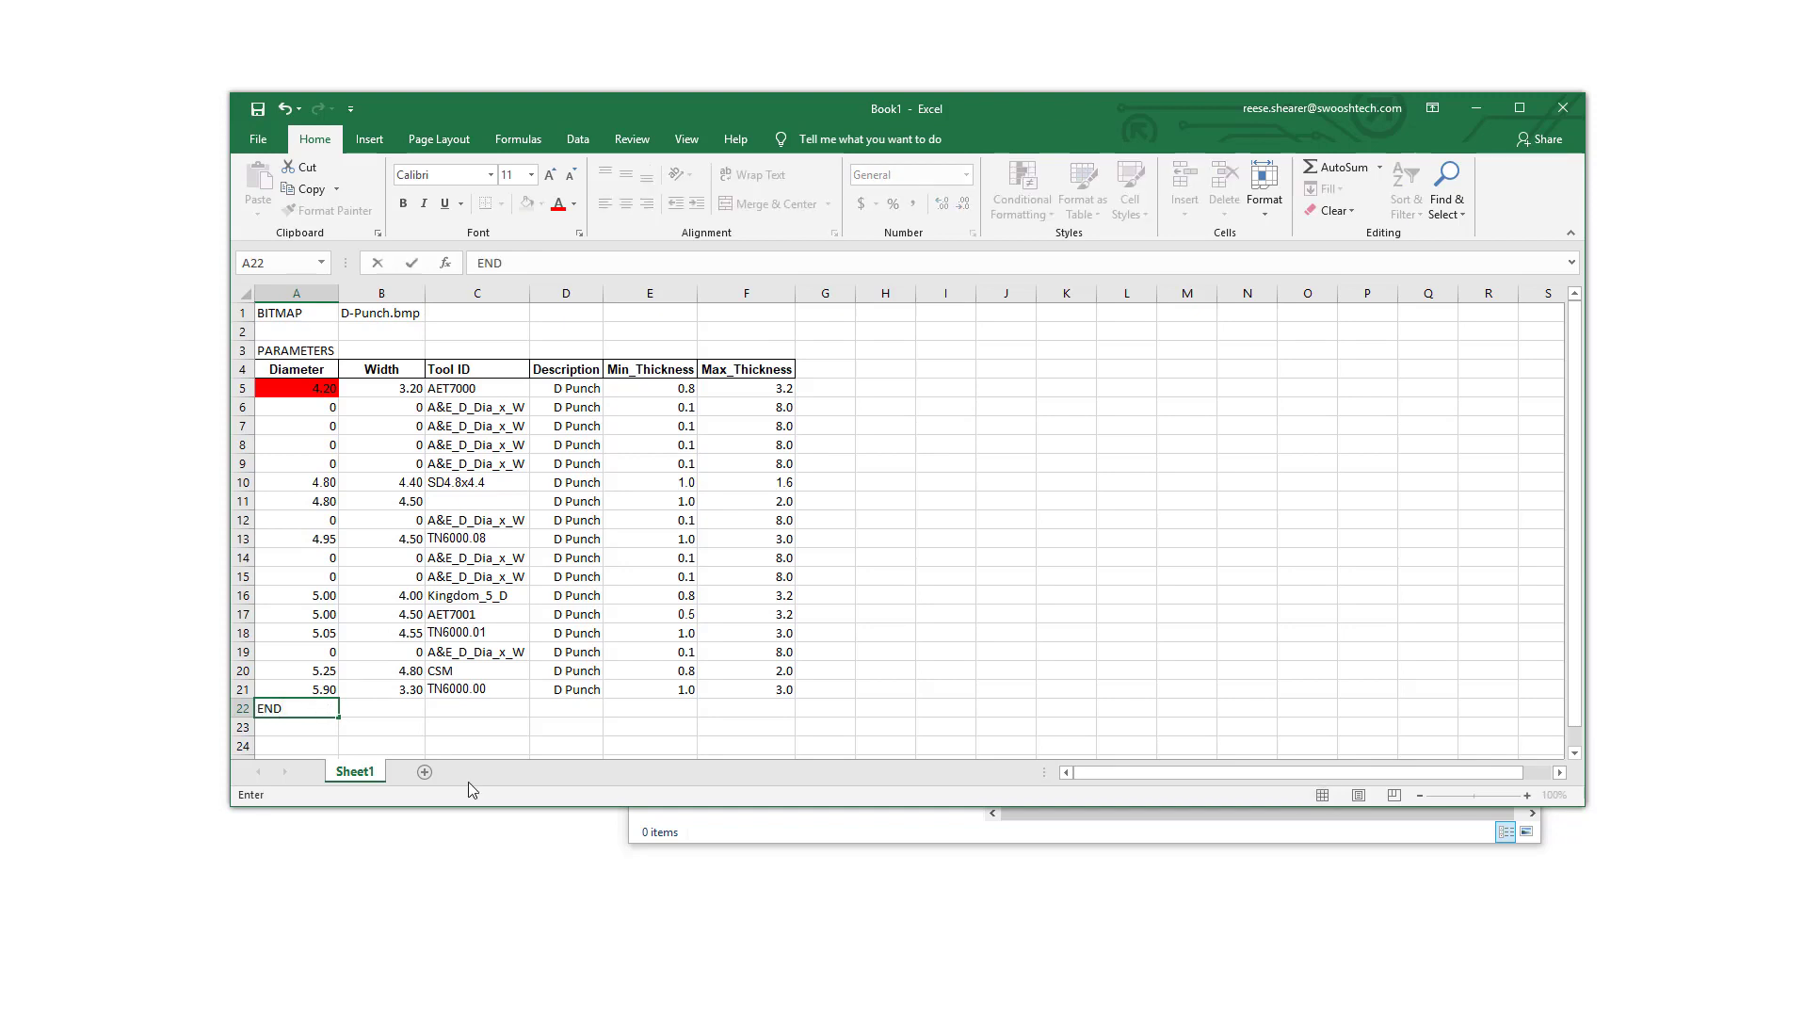
click(257, 108)
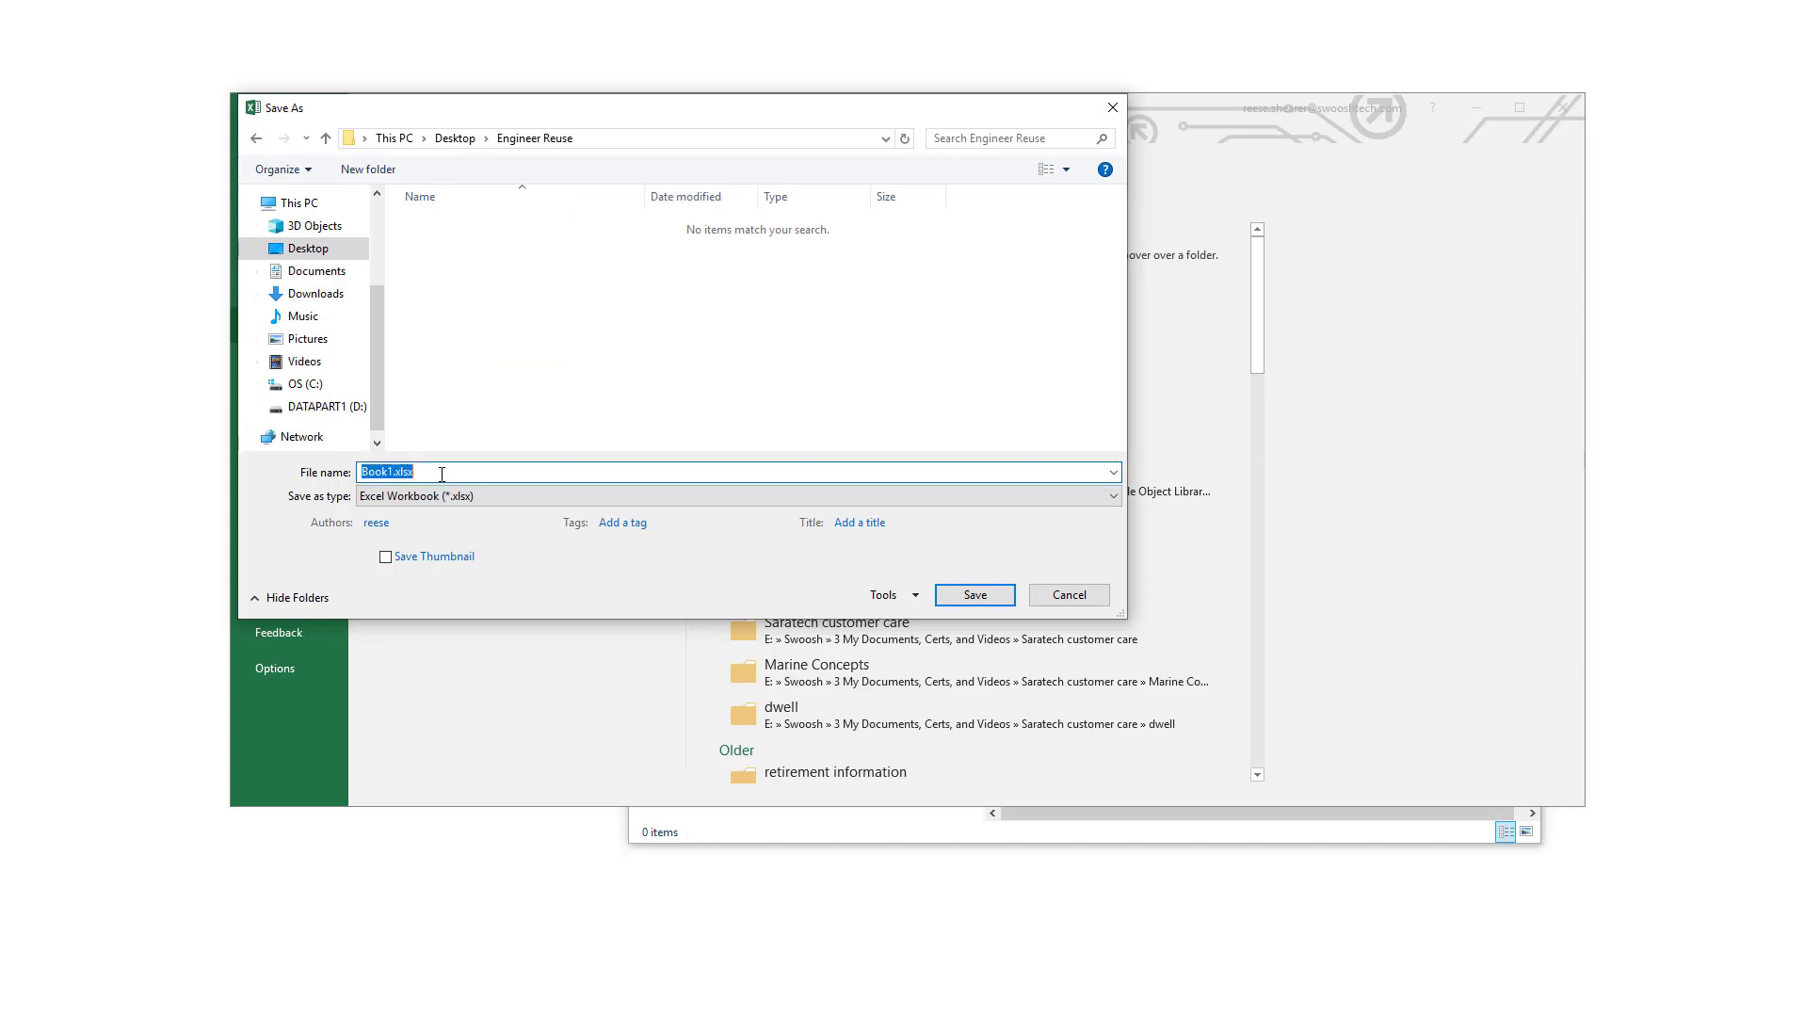
text(D Pu)
text(nch)
key(Return)
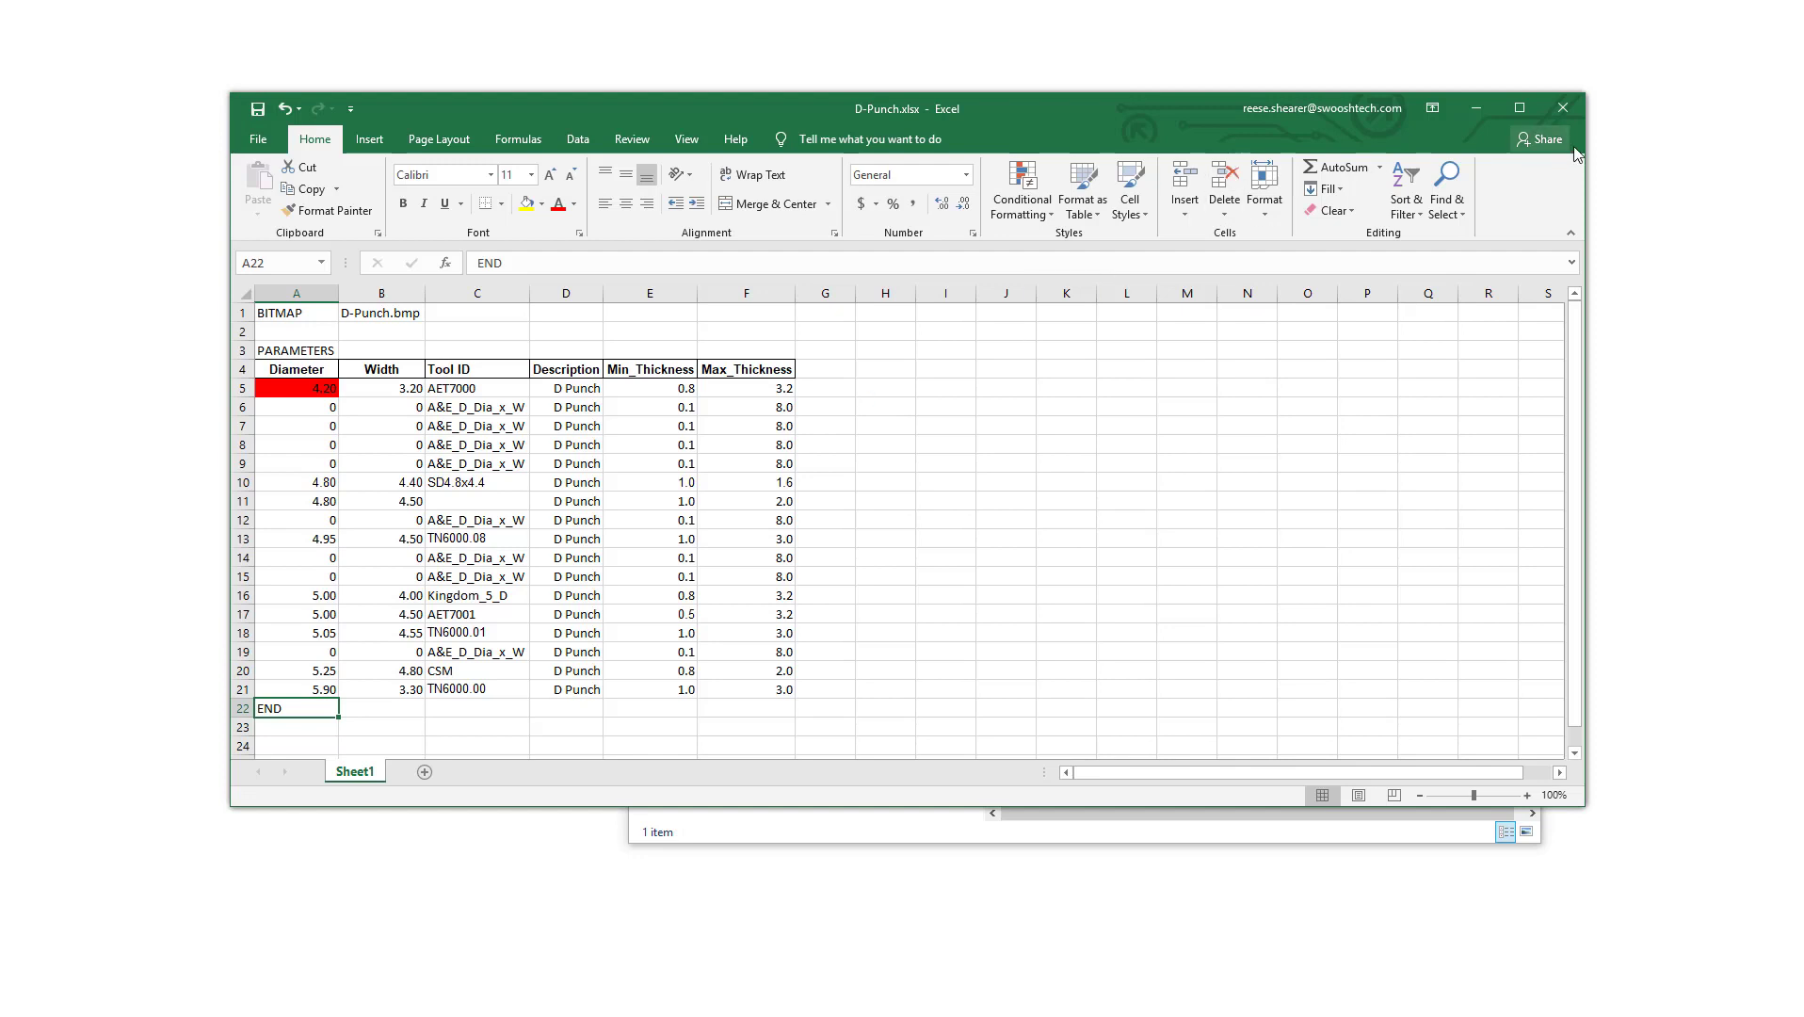
Close Excel and check the Engineer Reuse folder path listing D-Punch.xlsx
click(1562, 108)
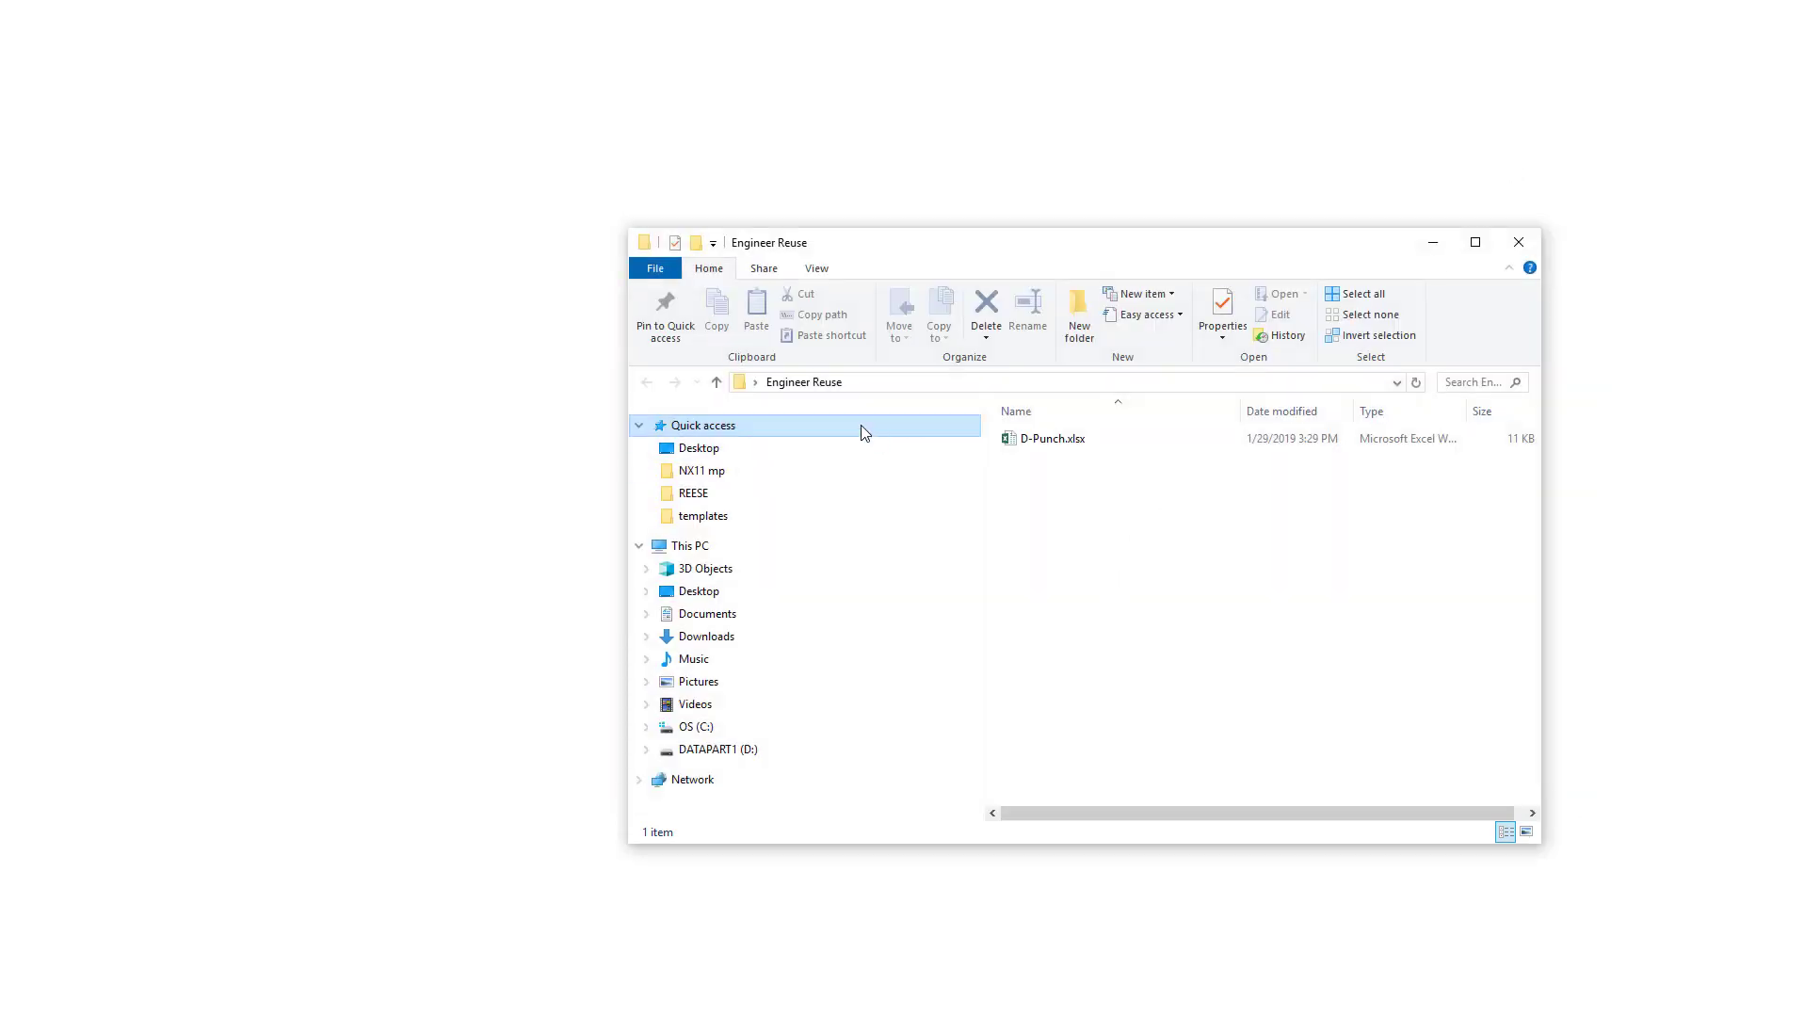
click(934, 387)
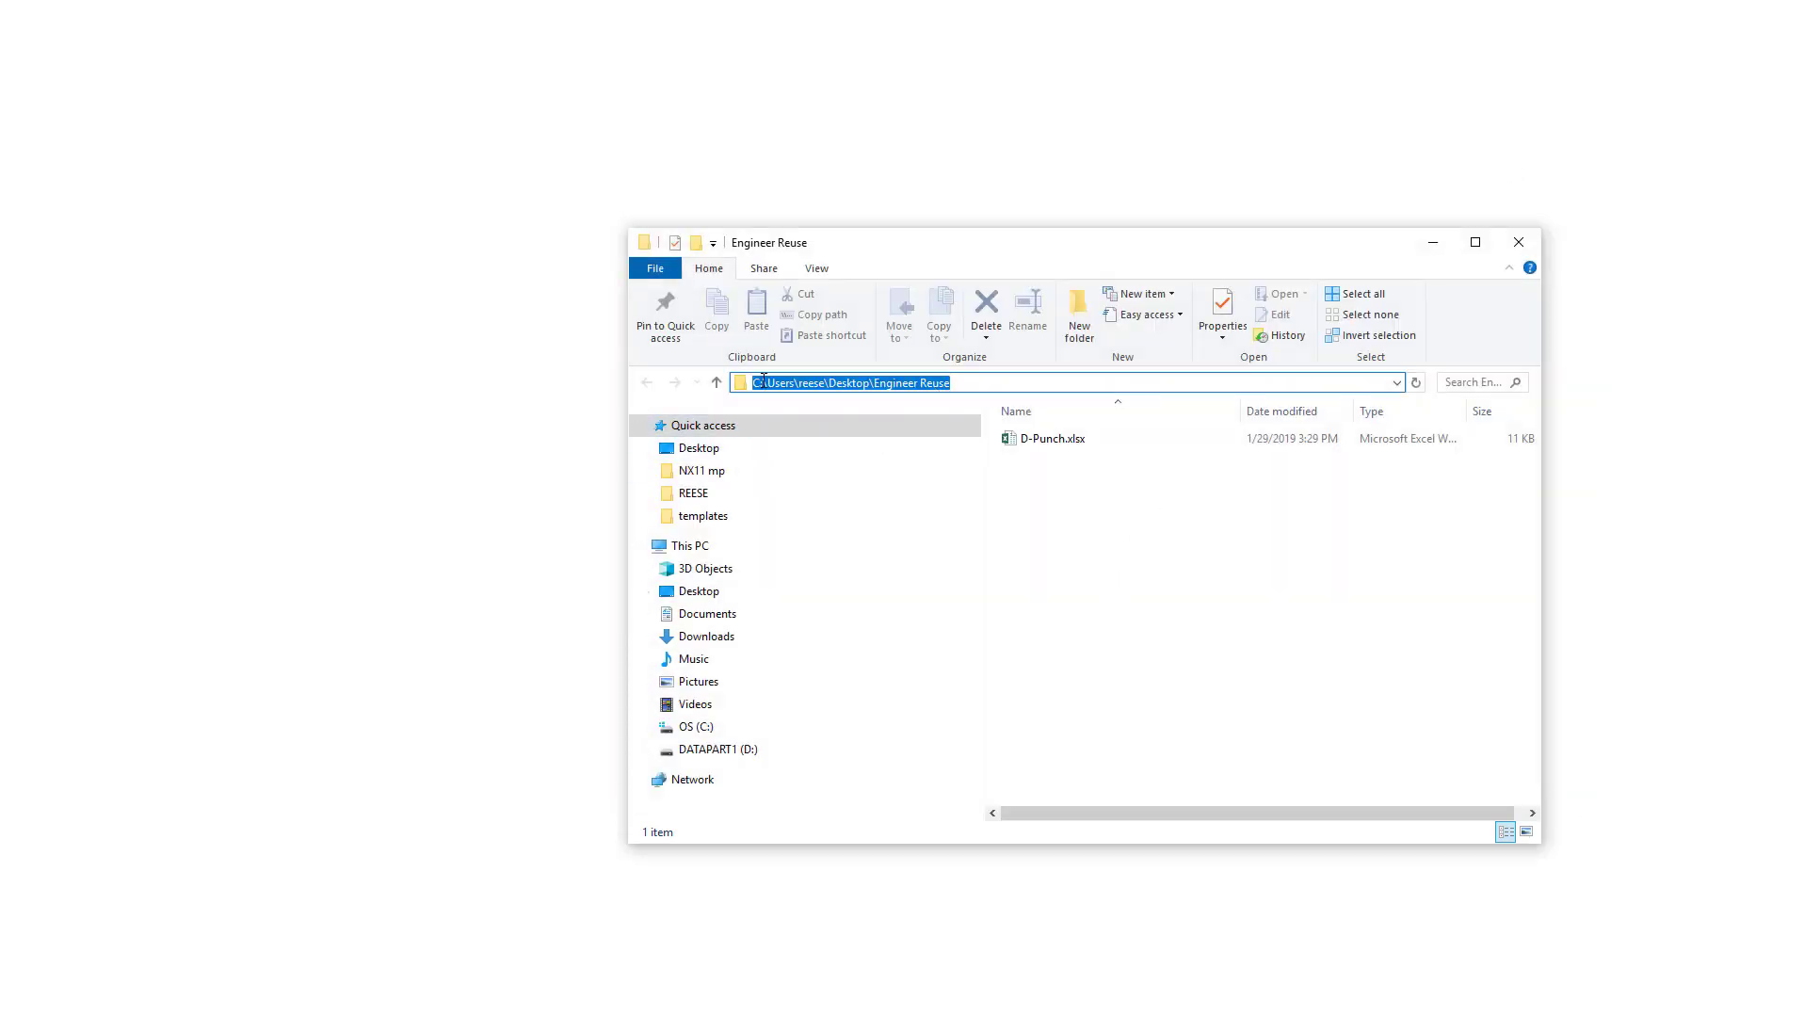
click(1121, 566)
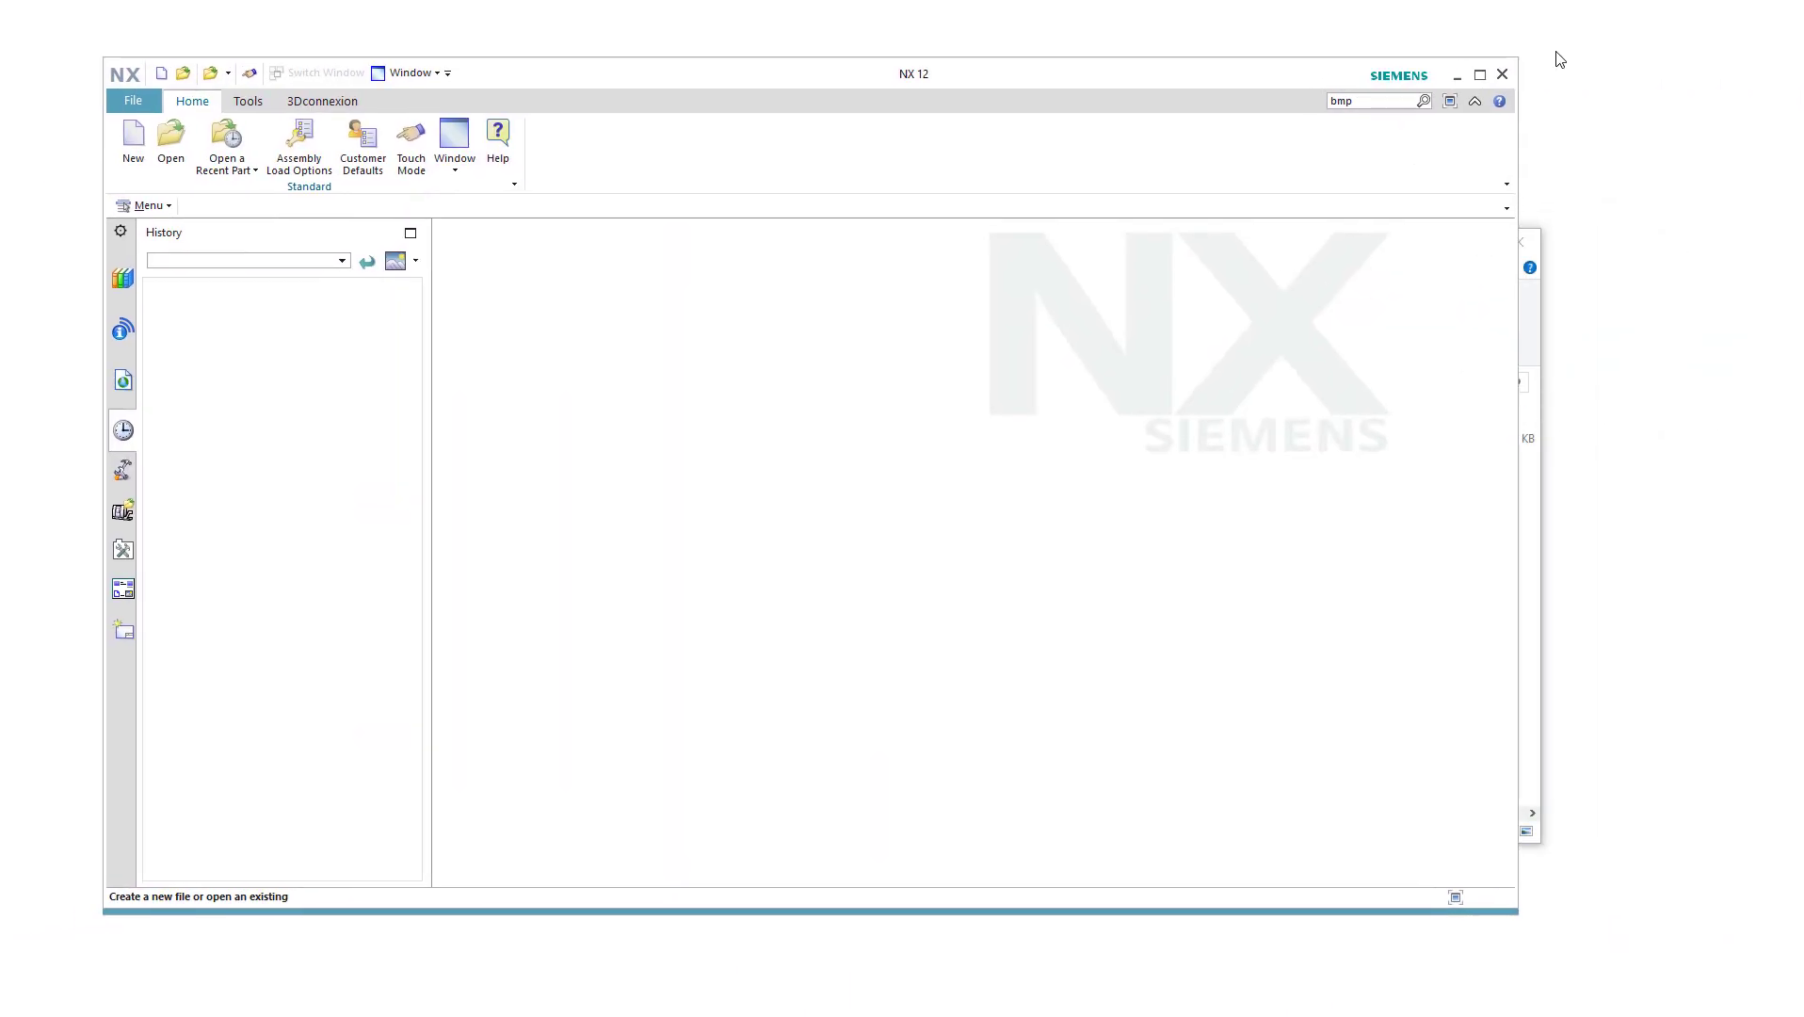
Maximize NX and create a new millimetre Model part named D-Punch.prt
click(1478, 76)
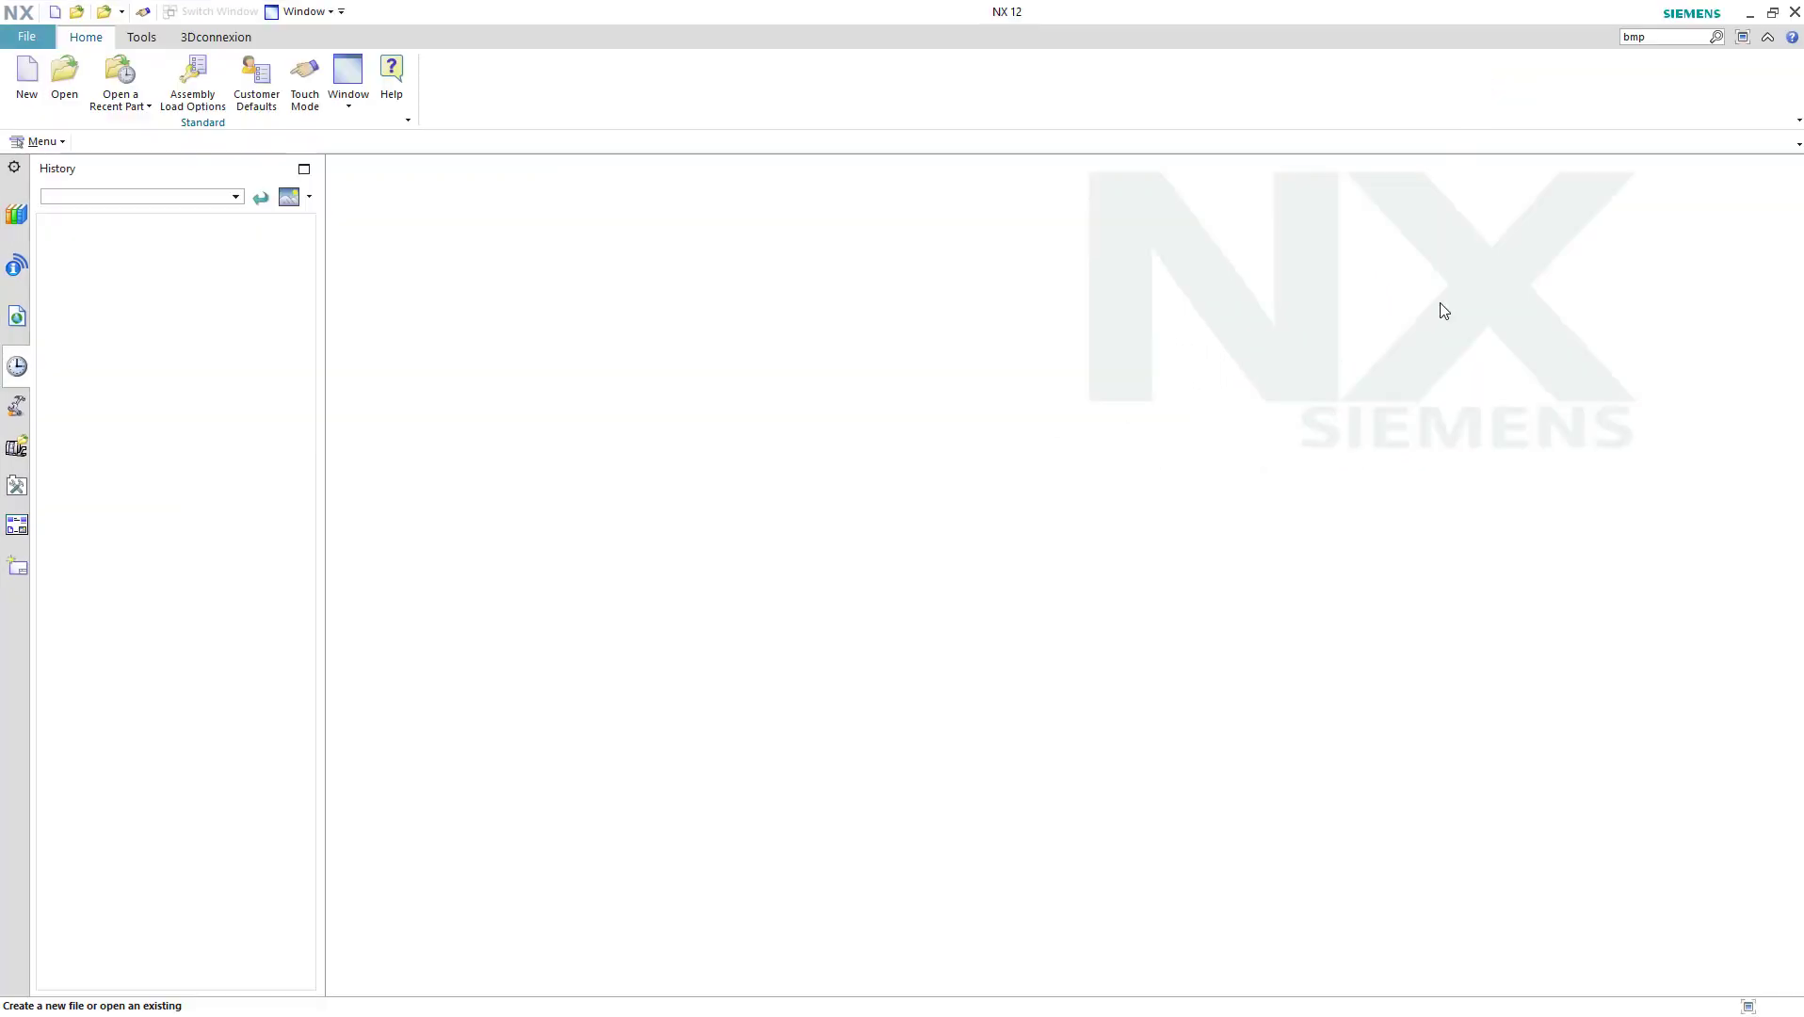
click(26, 78)
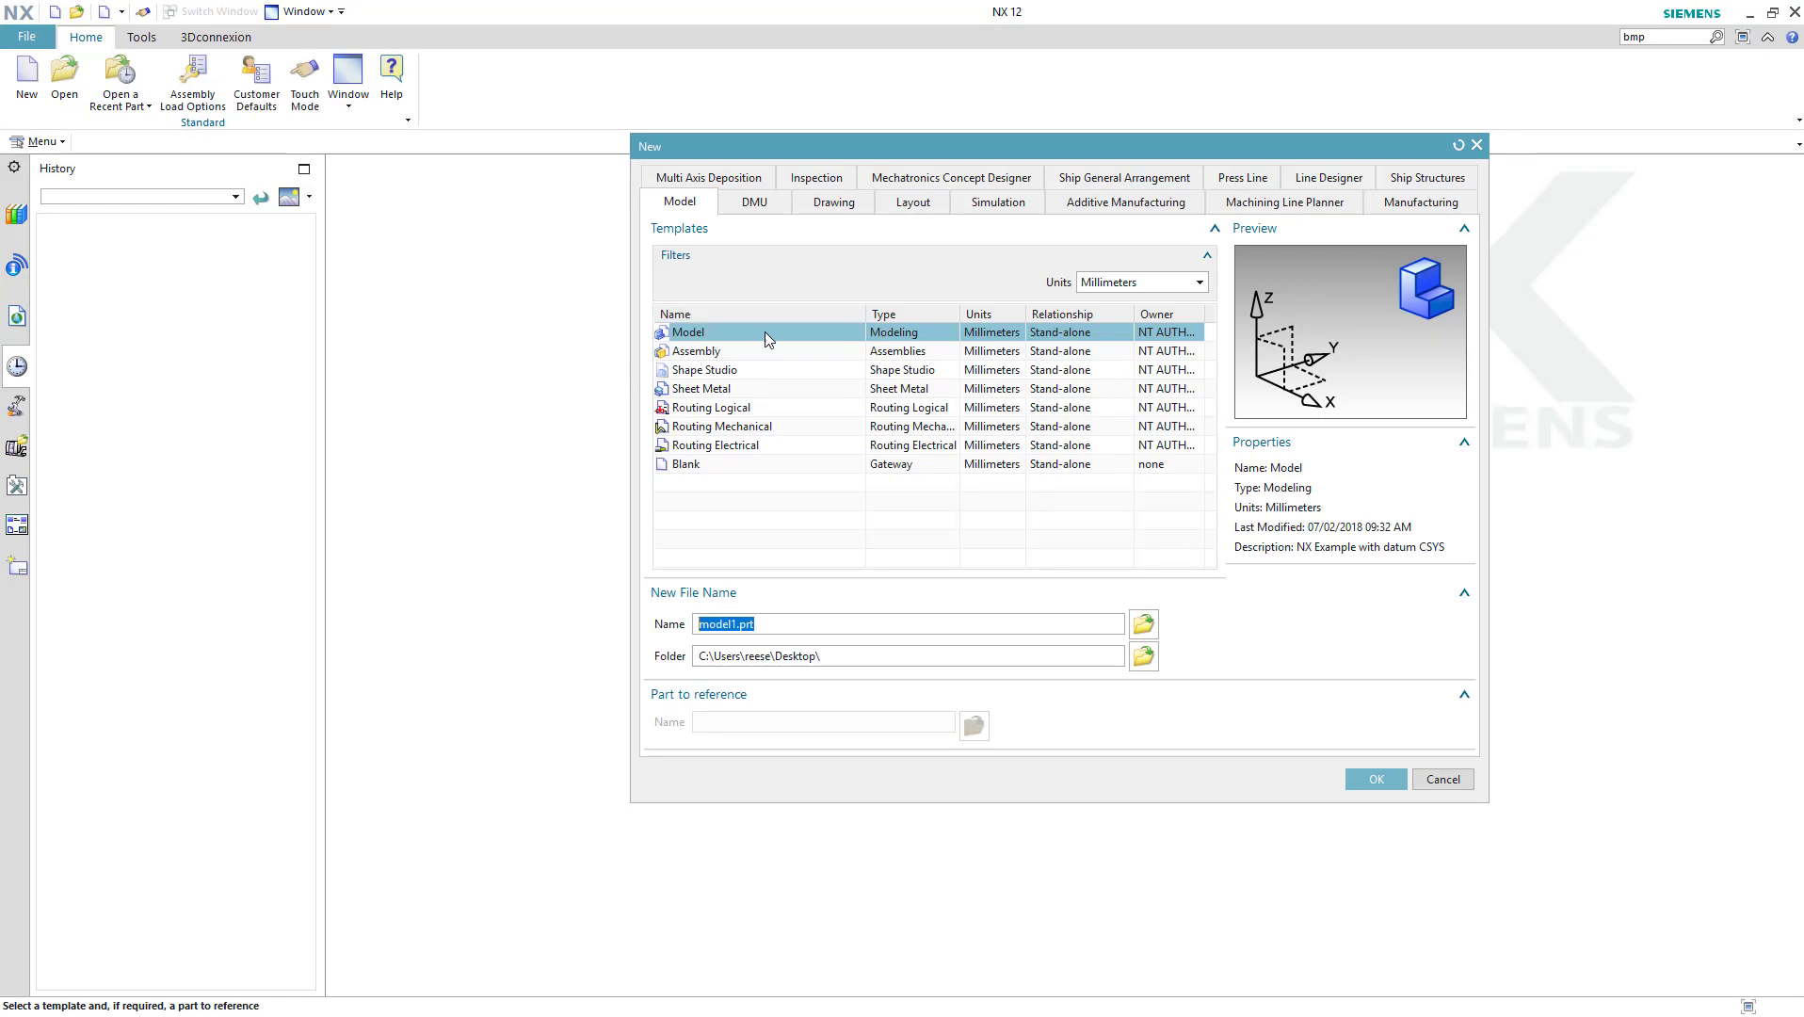
click(1138, 292)
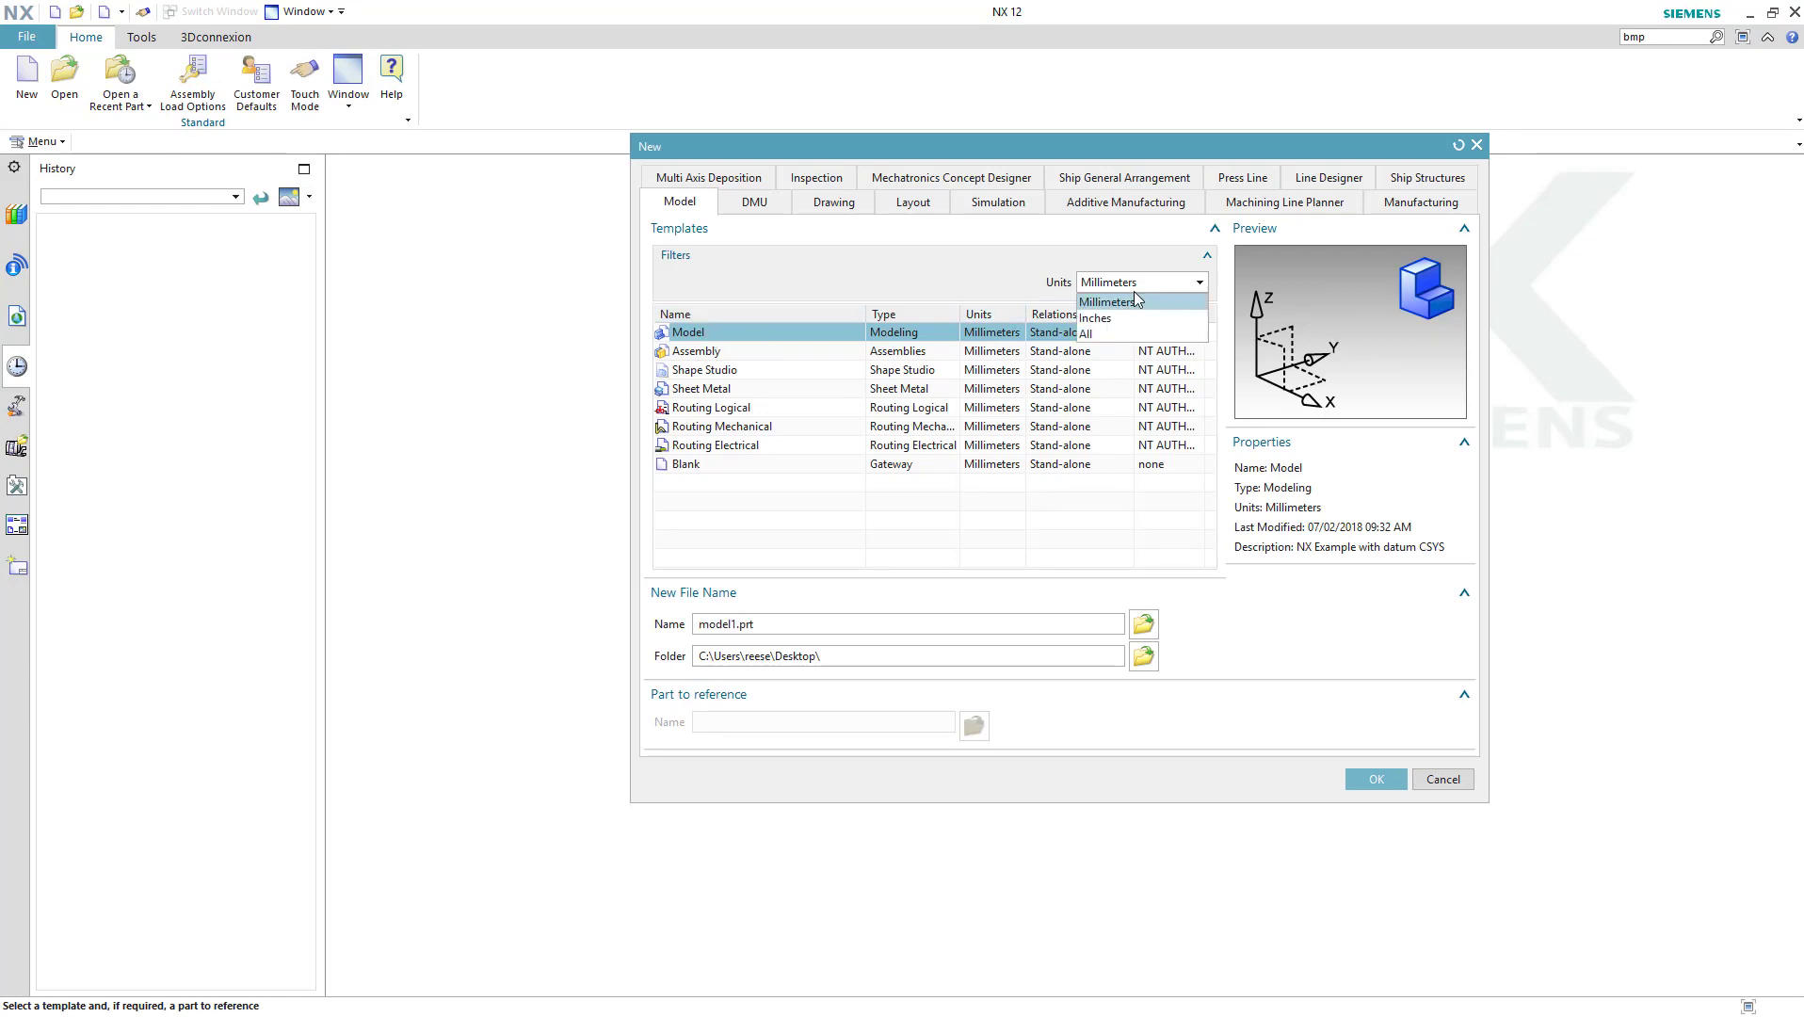
click(1139, 301)
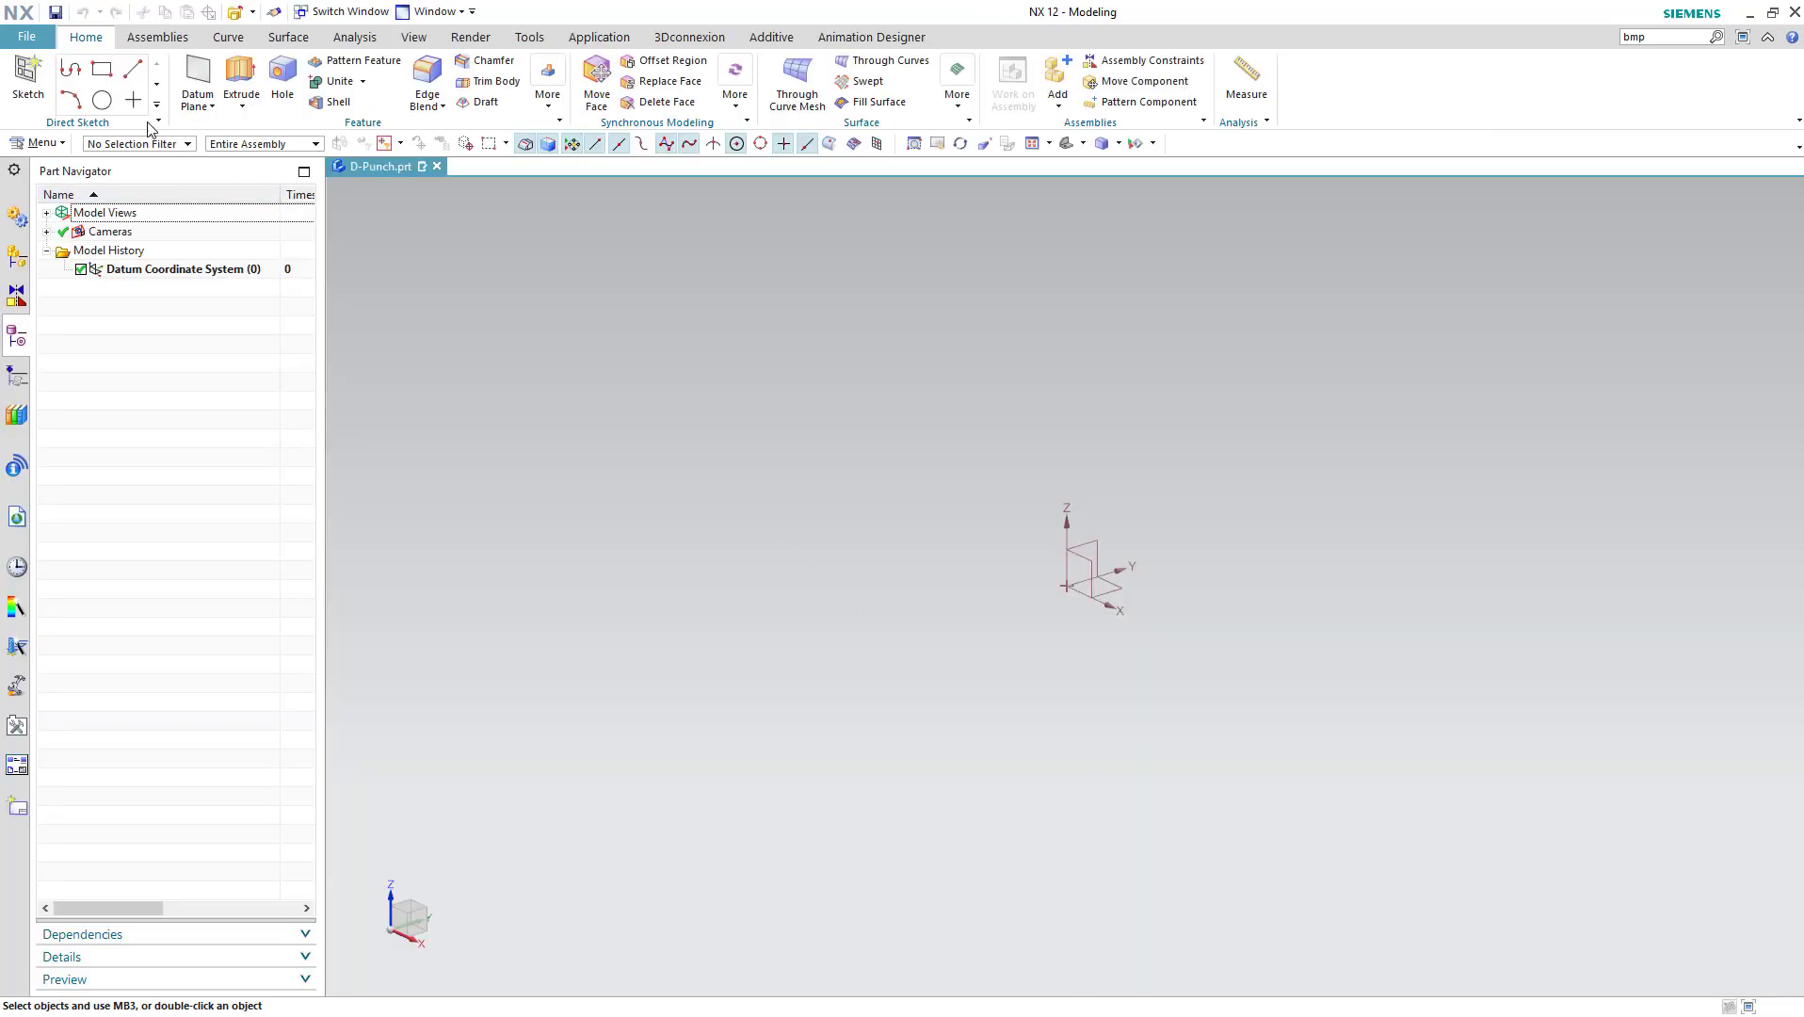
Start a sketch on the default plane and draw a circle centred on the origin
click(101, 100)
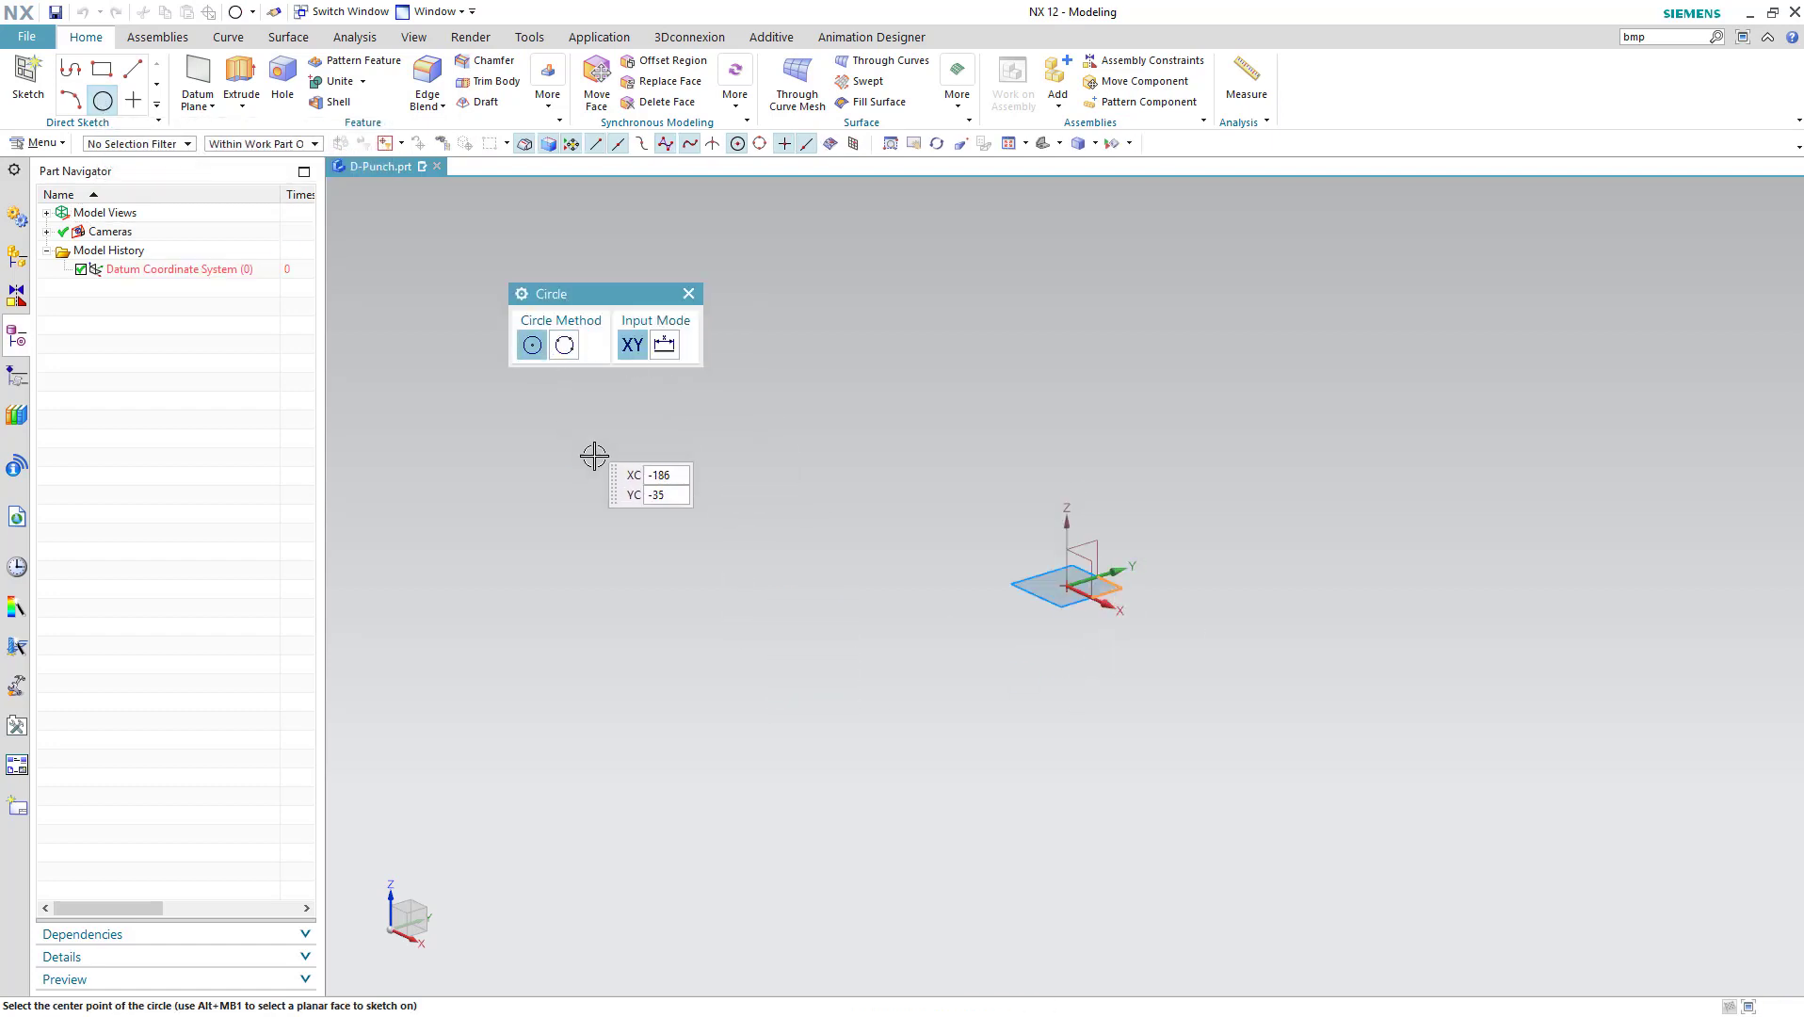
key(Escape)
click(28, 80)
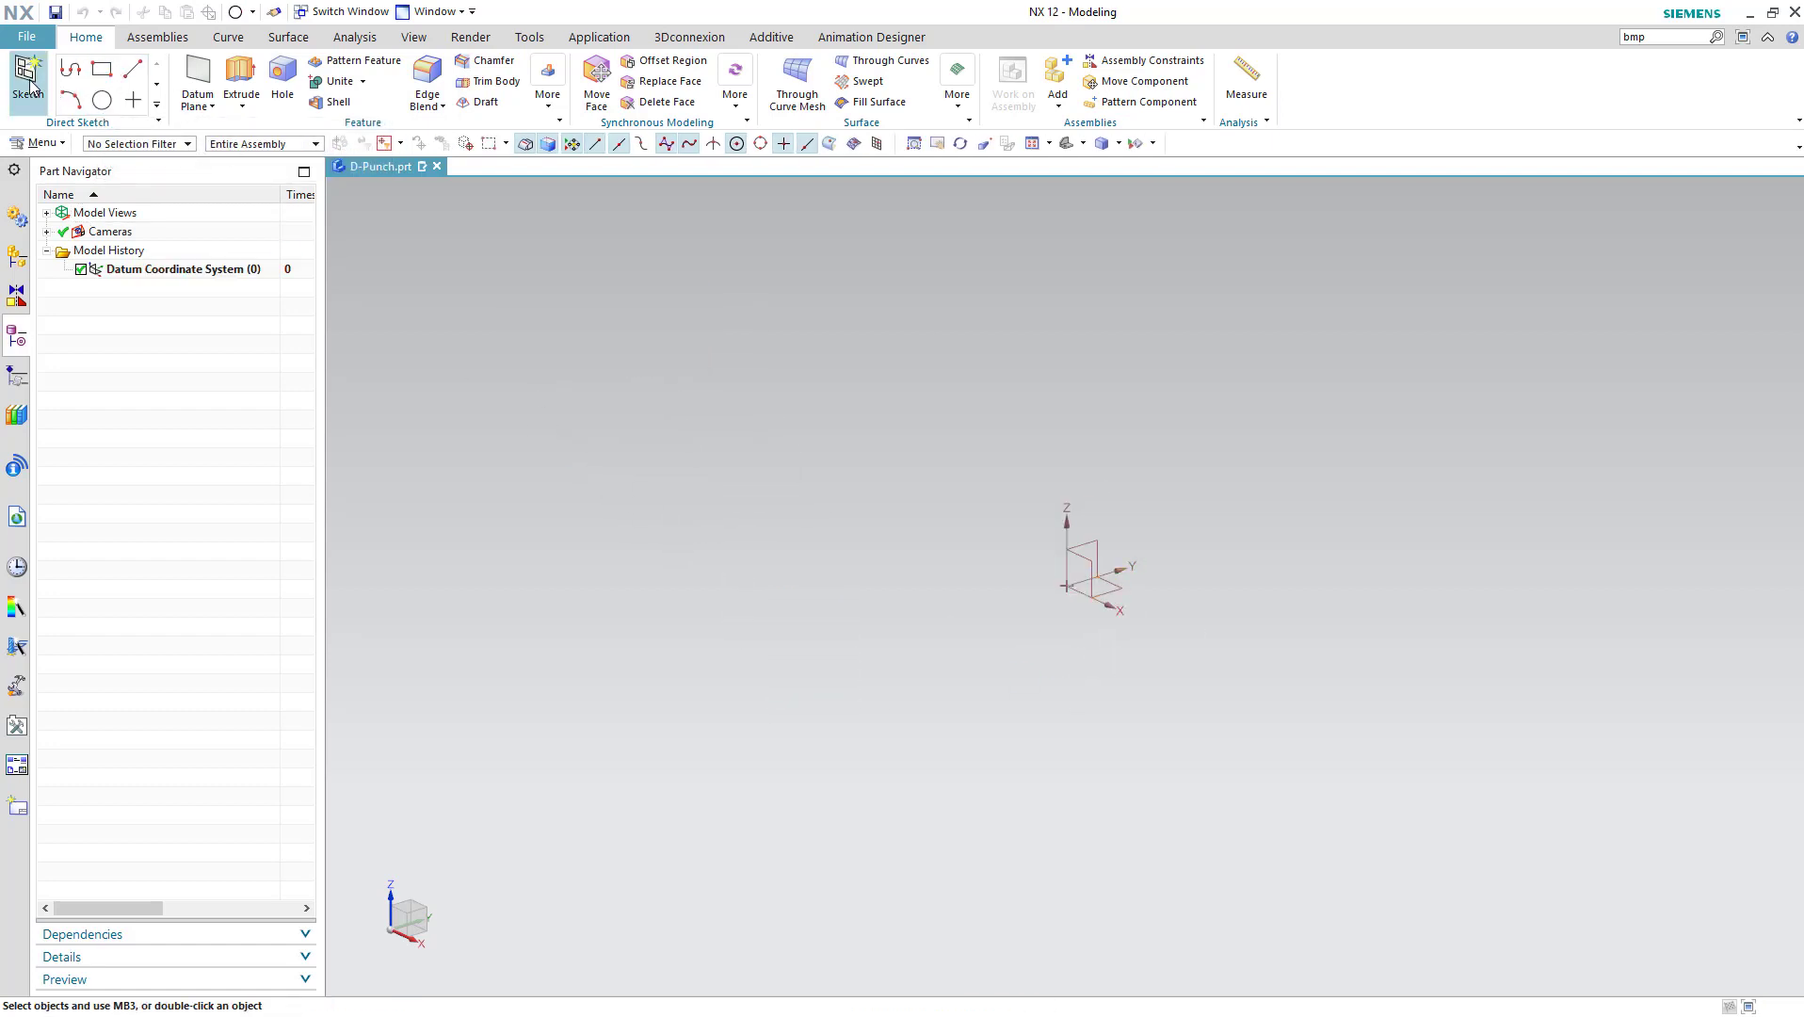
click(678, 512)
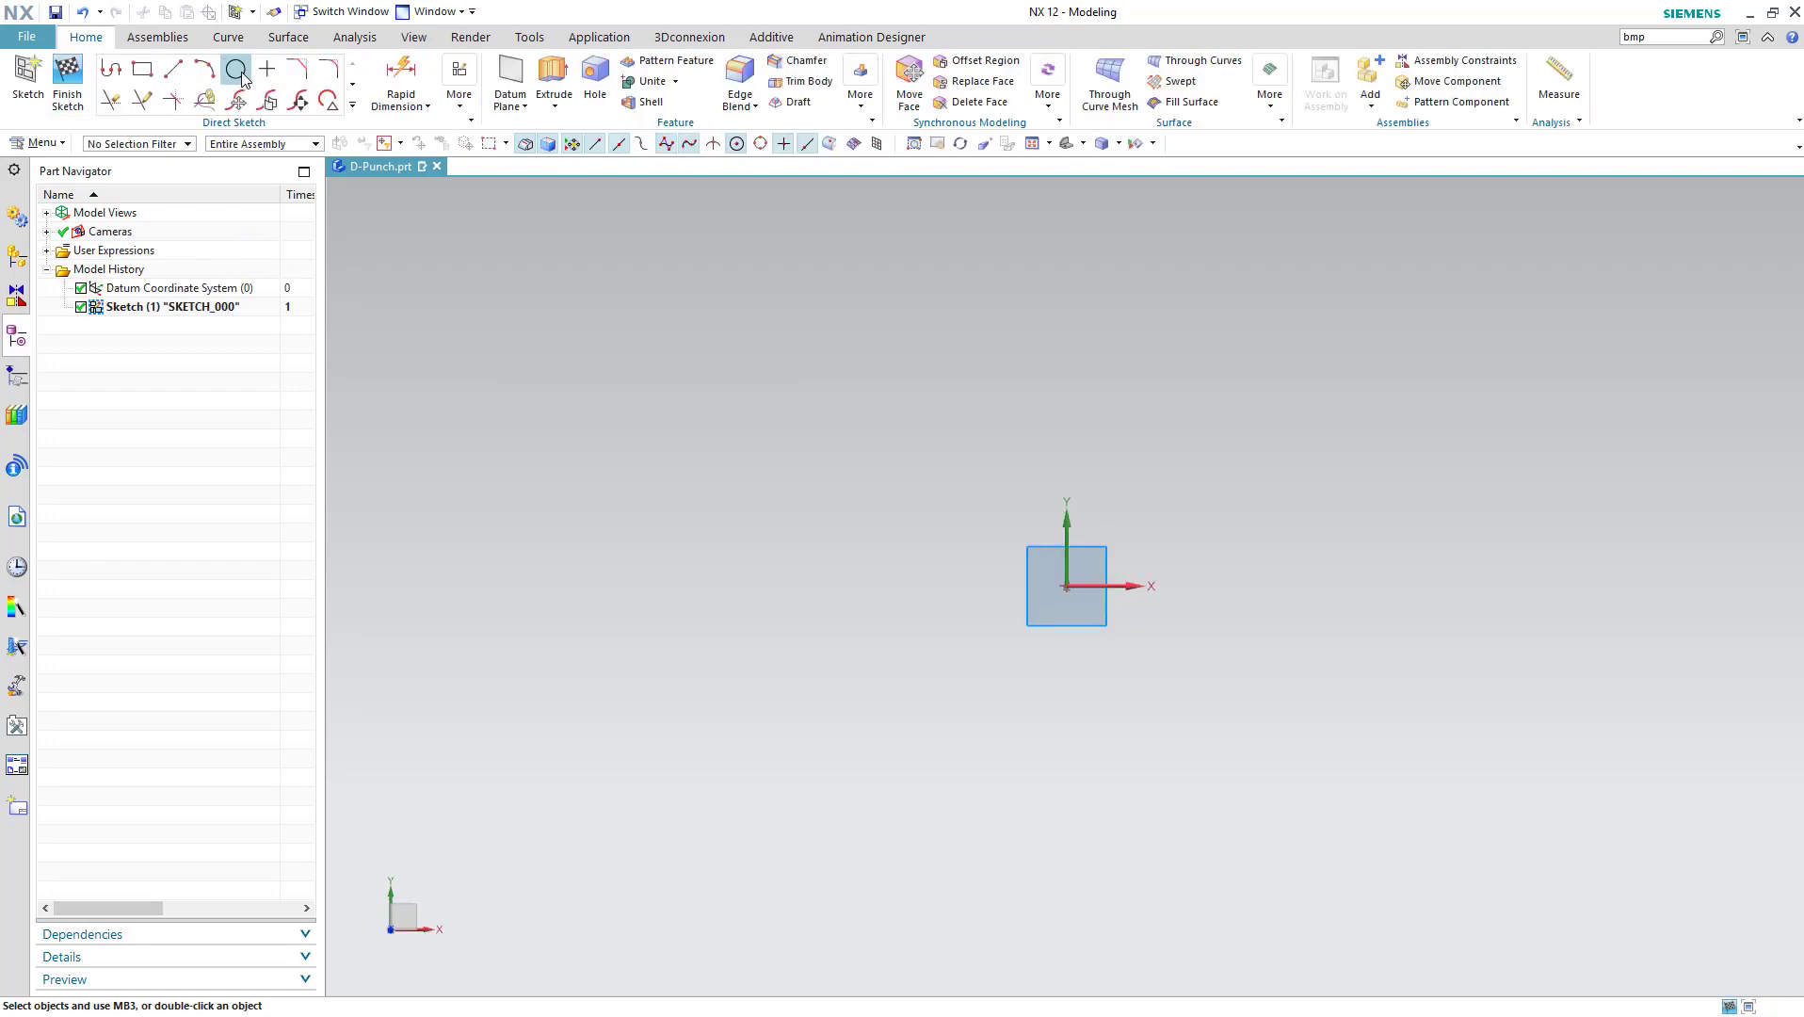
click(235, 69)
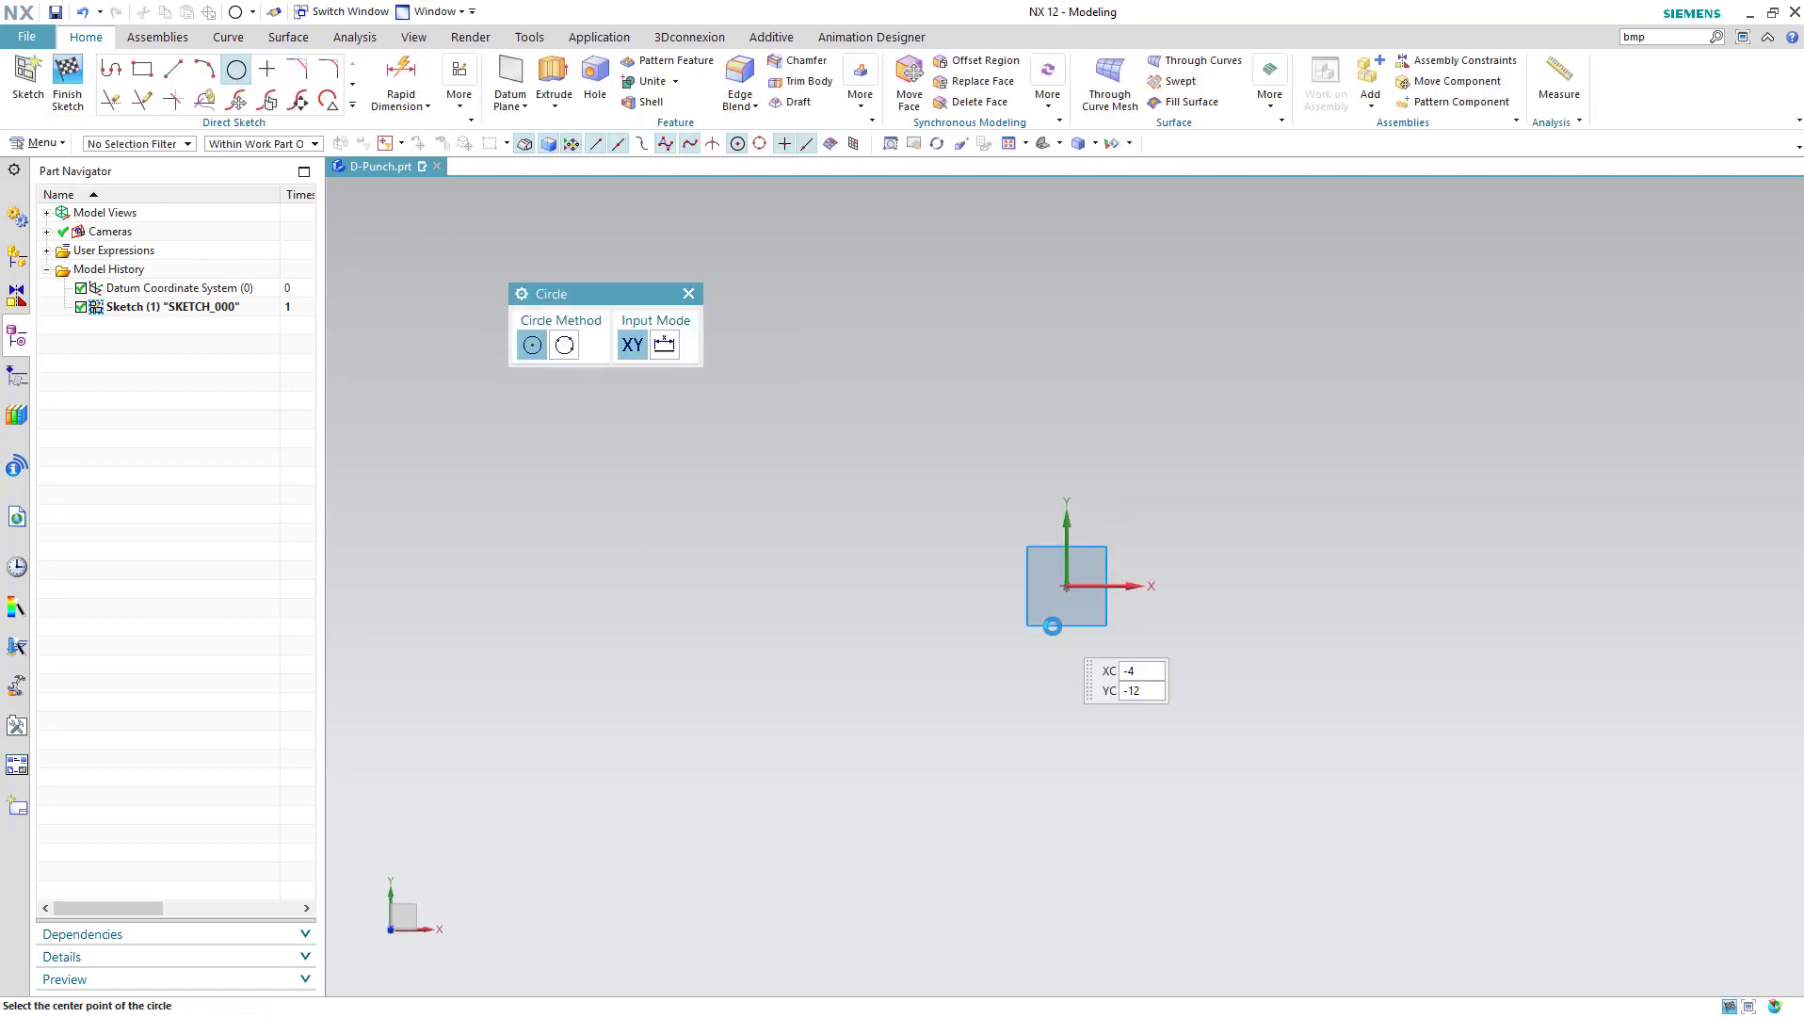
click(1133, 672)
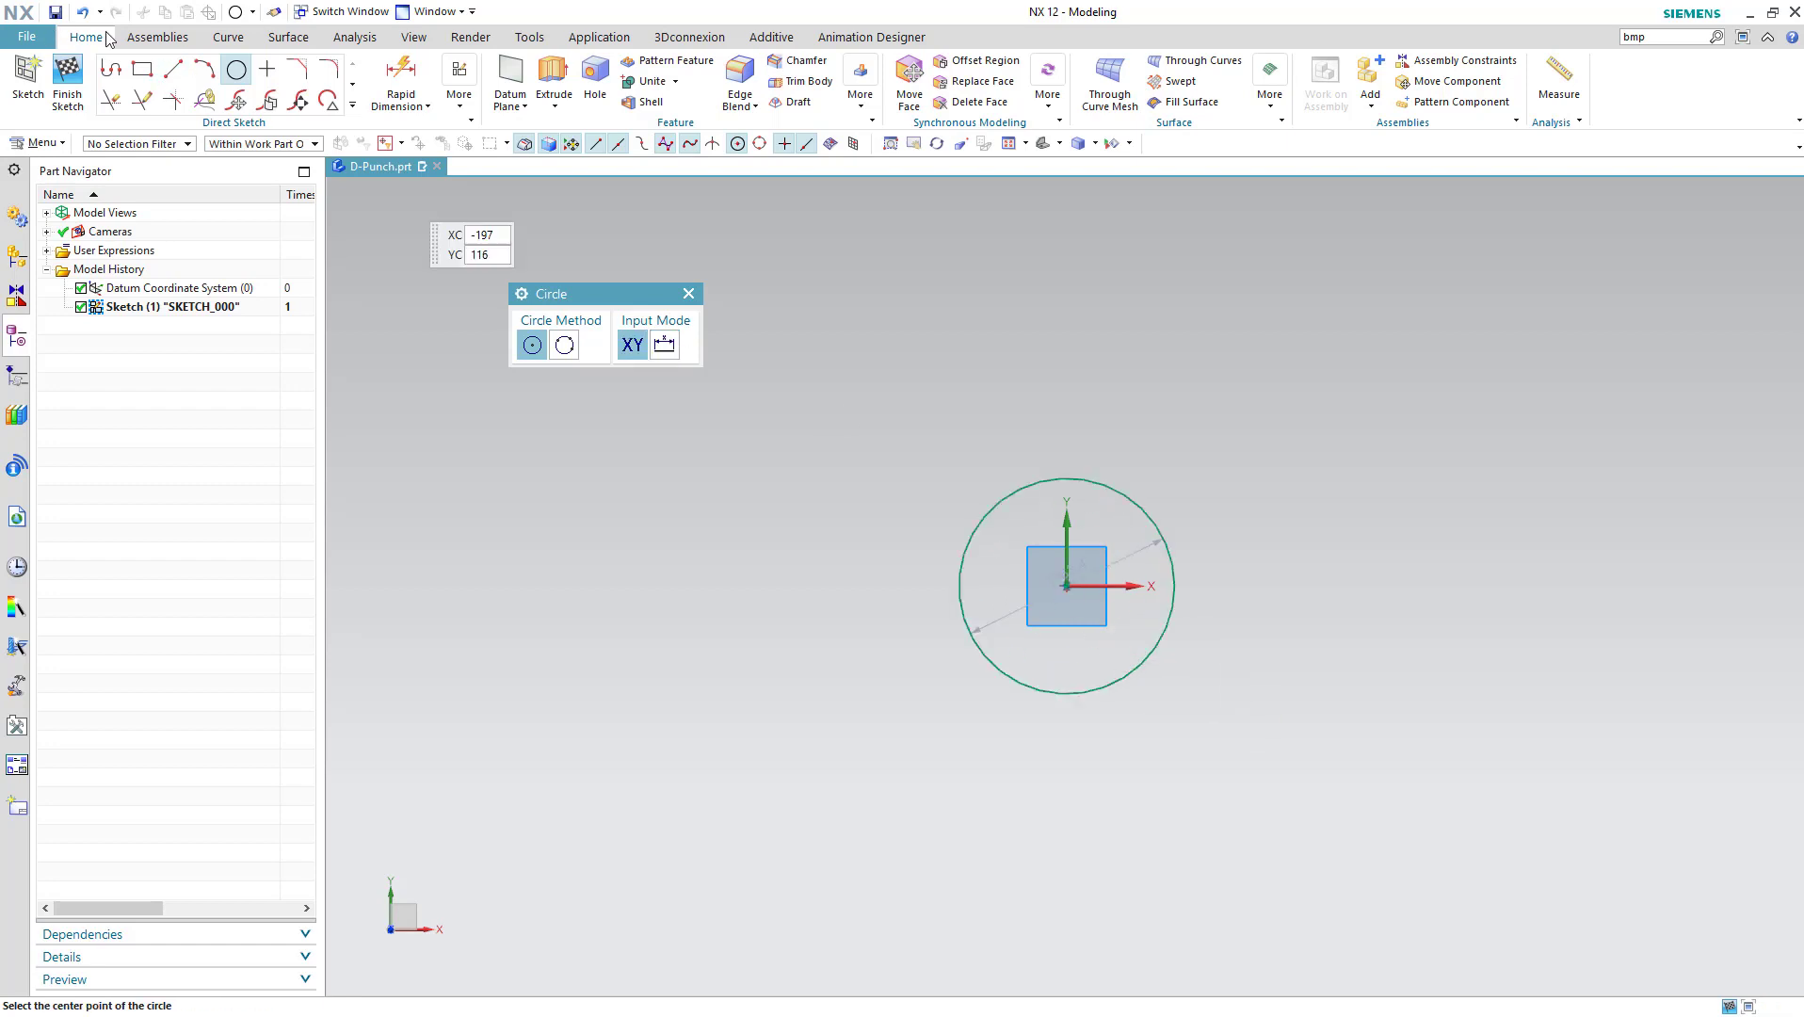
Add a vertical chord across the circle's right side, trim its ends, and move the 25 dimension below
click(174, 68)
click(1152, 471)
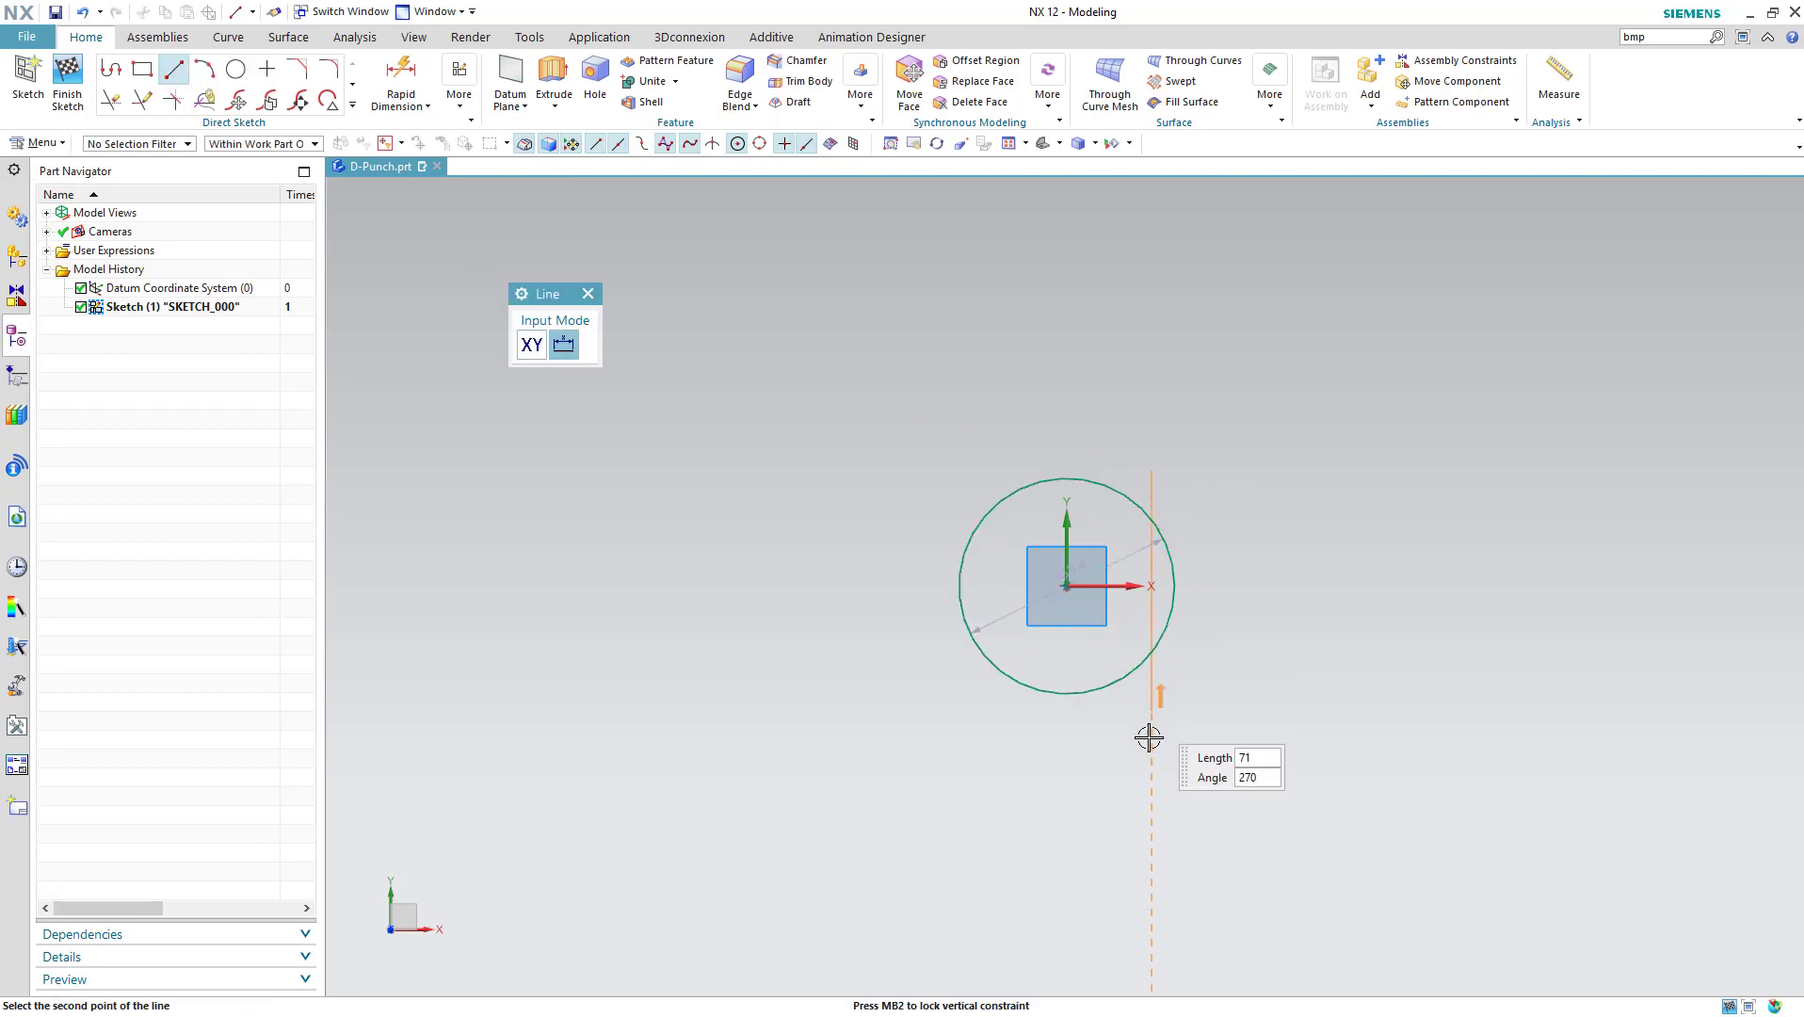
click(1151, 763)
click(111, 100)
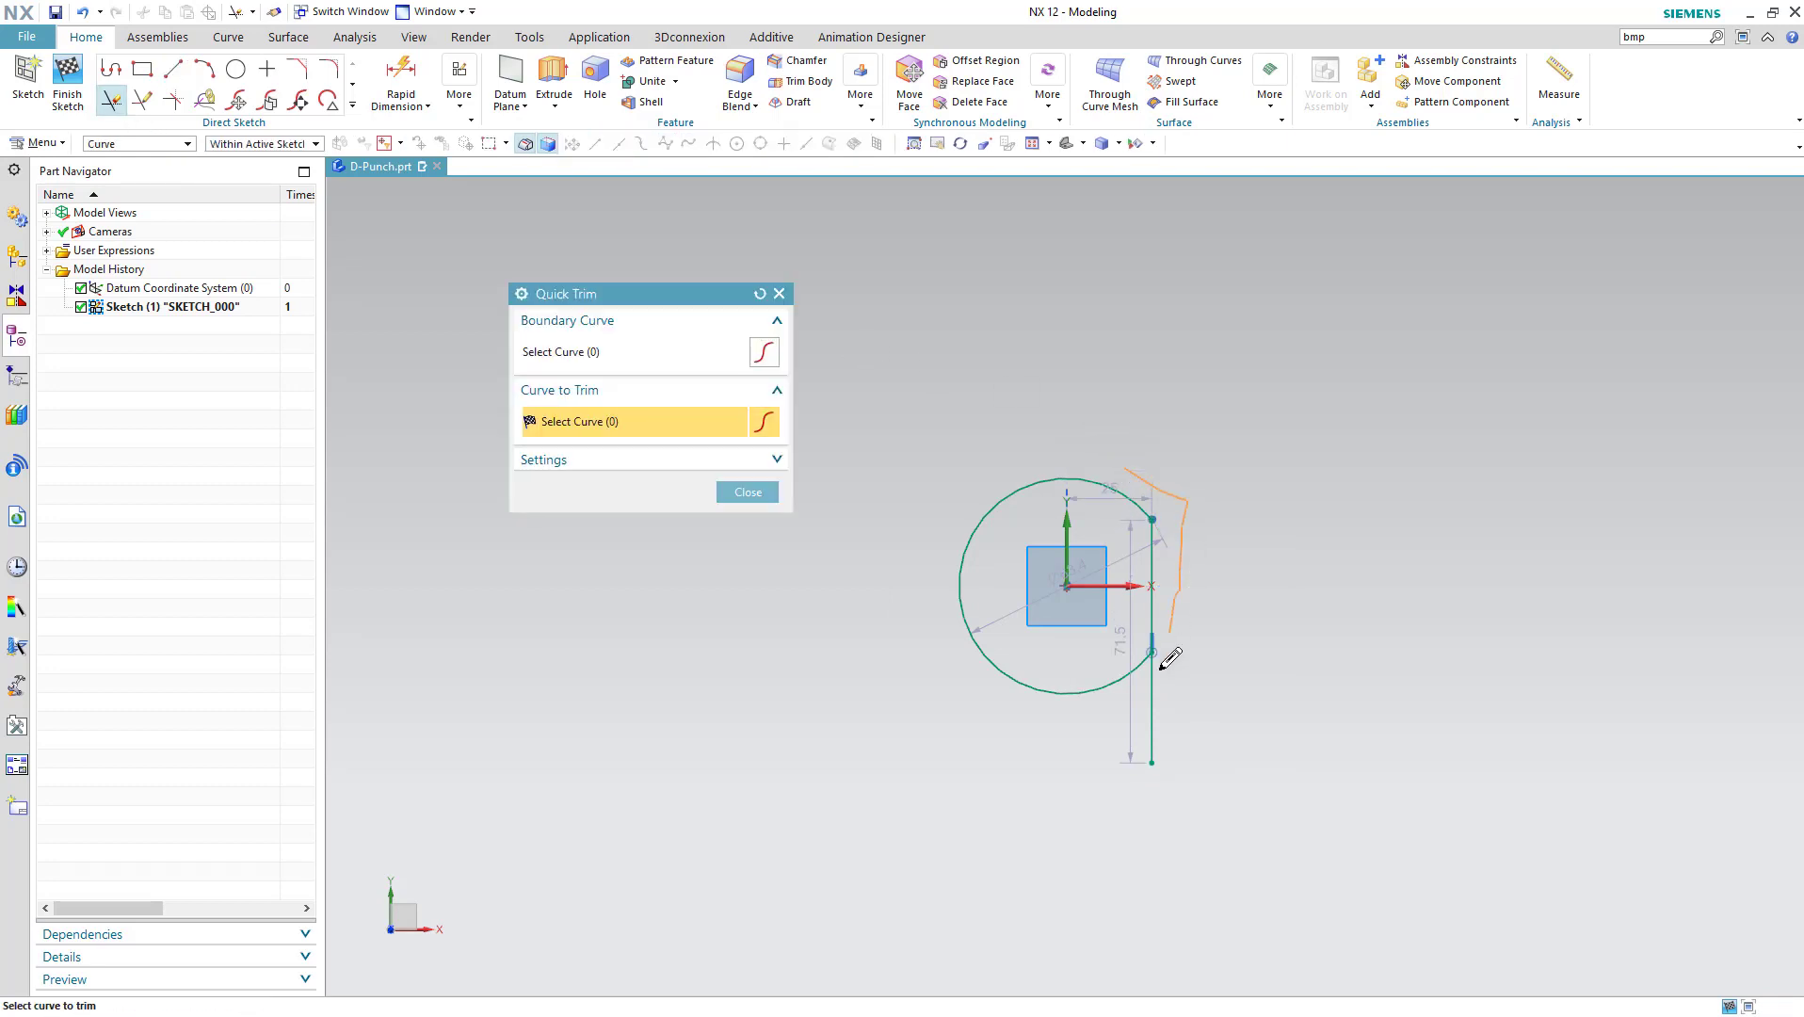
drag(1191, 493, 1067, 713)
click(748, 492)
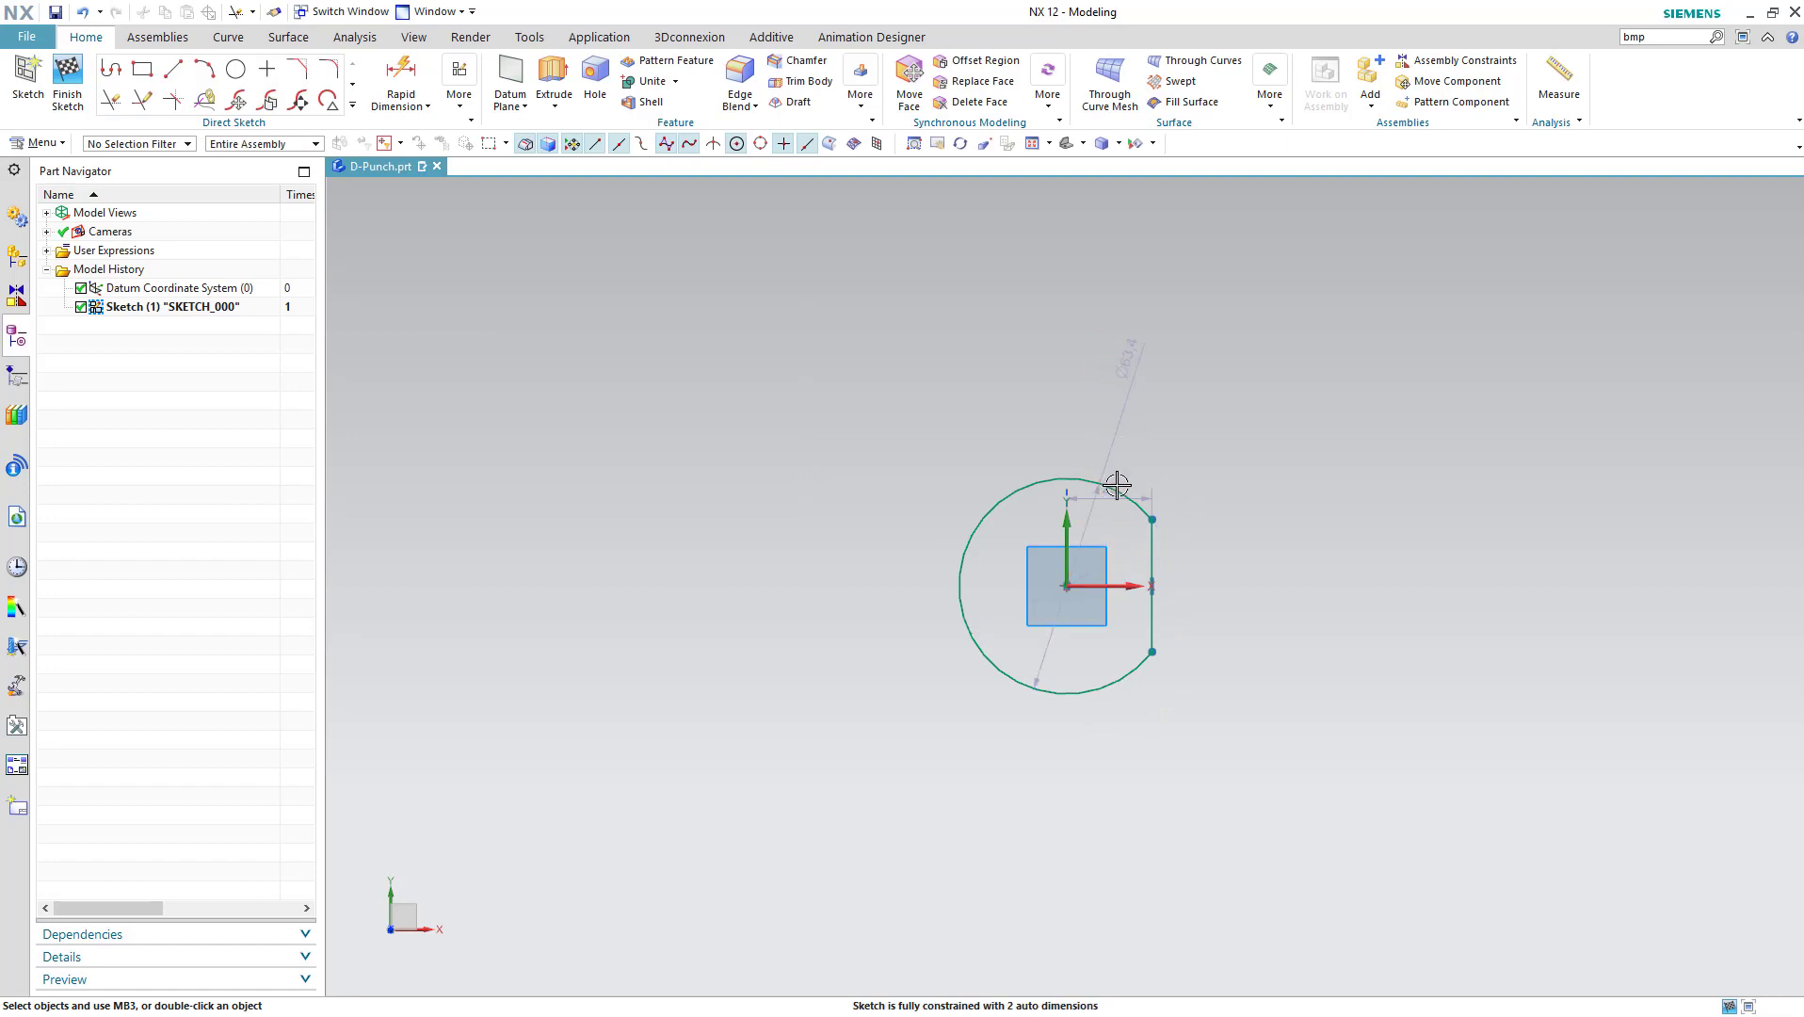
drag(1112, 494, 1117, 812)
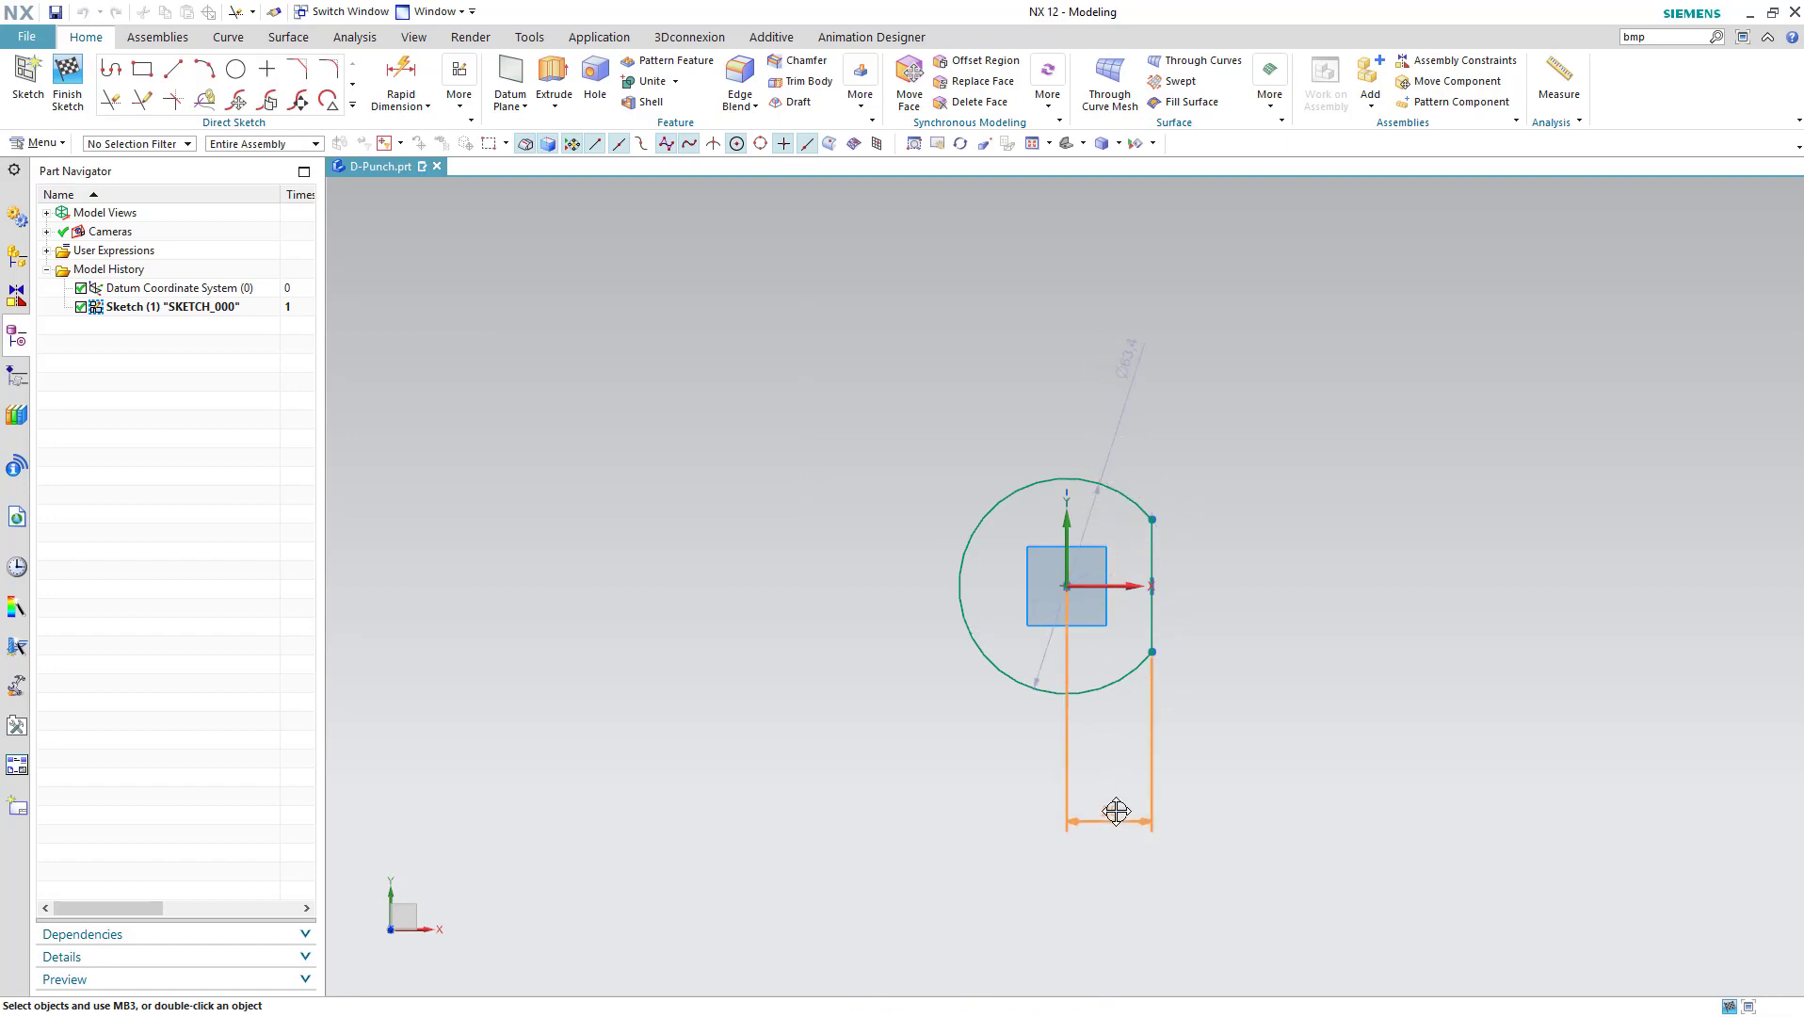
right_click(1146, 352)
Set the diameter dimension's text orientation to Horizontal and reposition it
click(1236, 435)
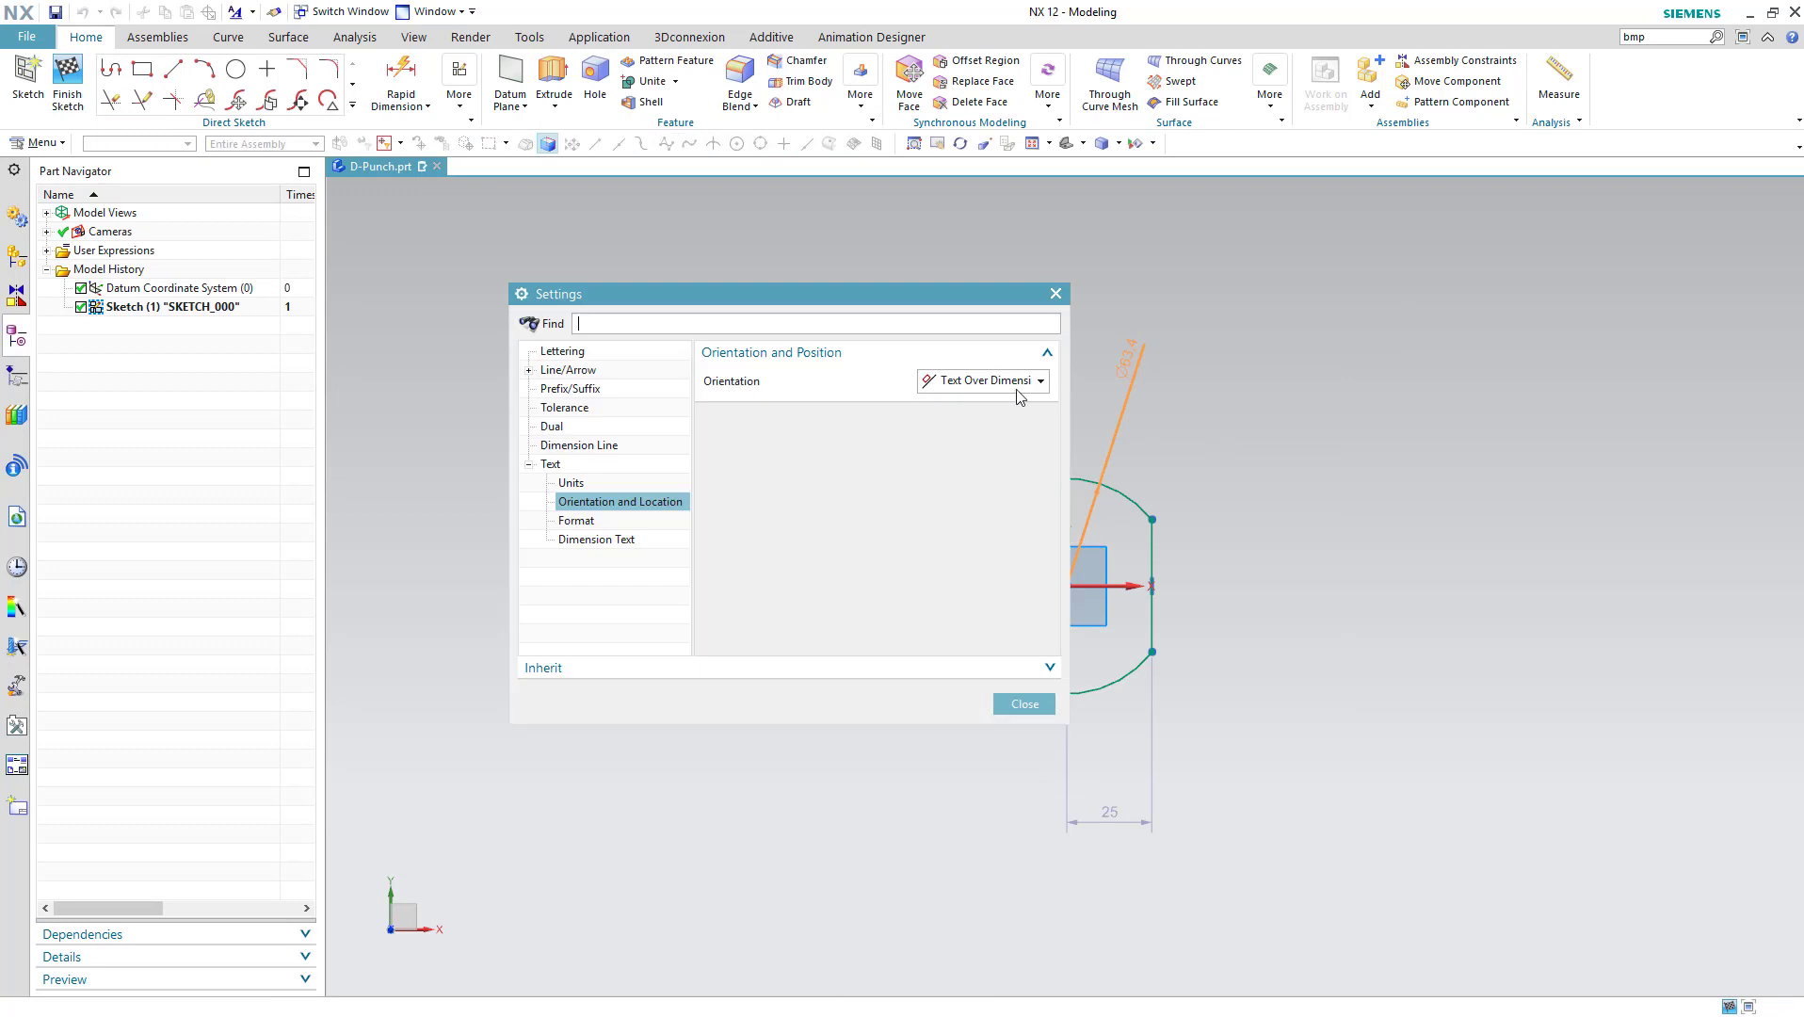
click(1017, 382)
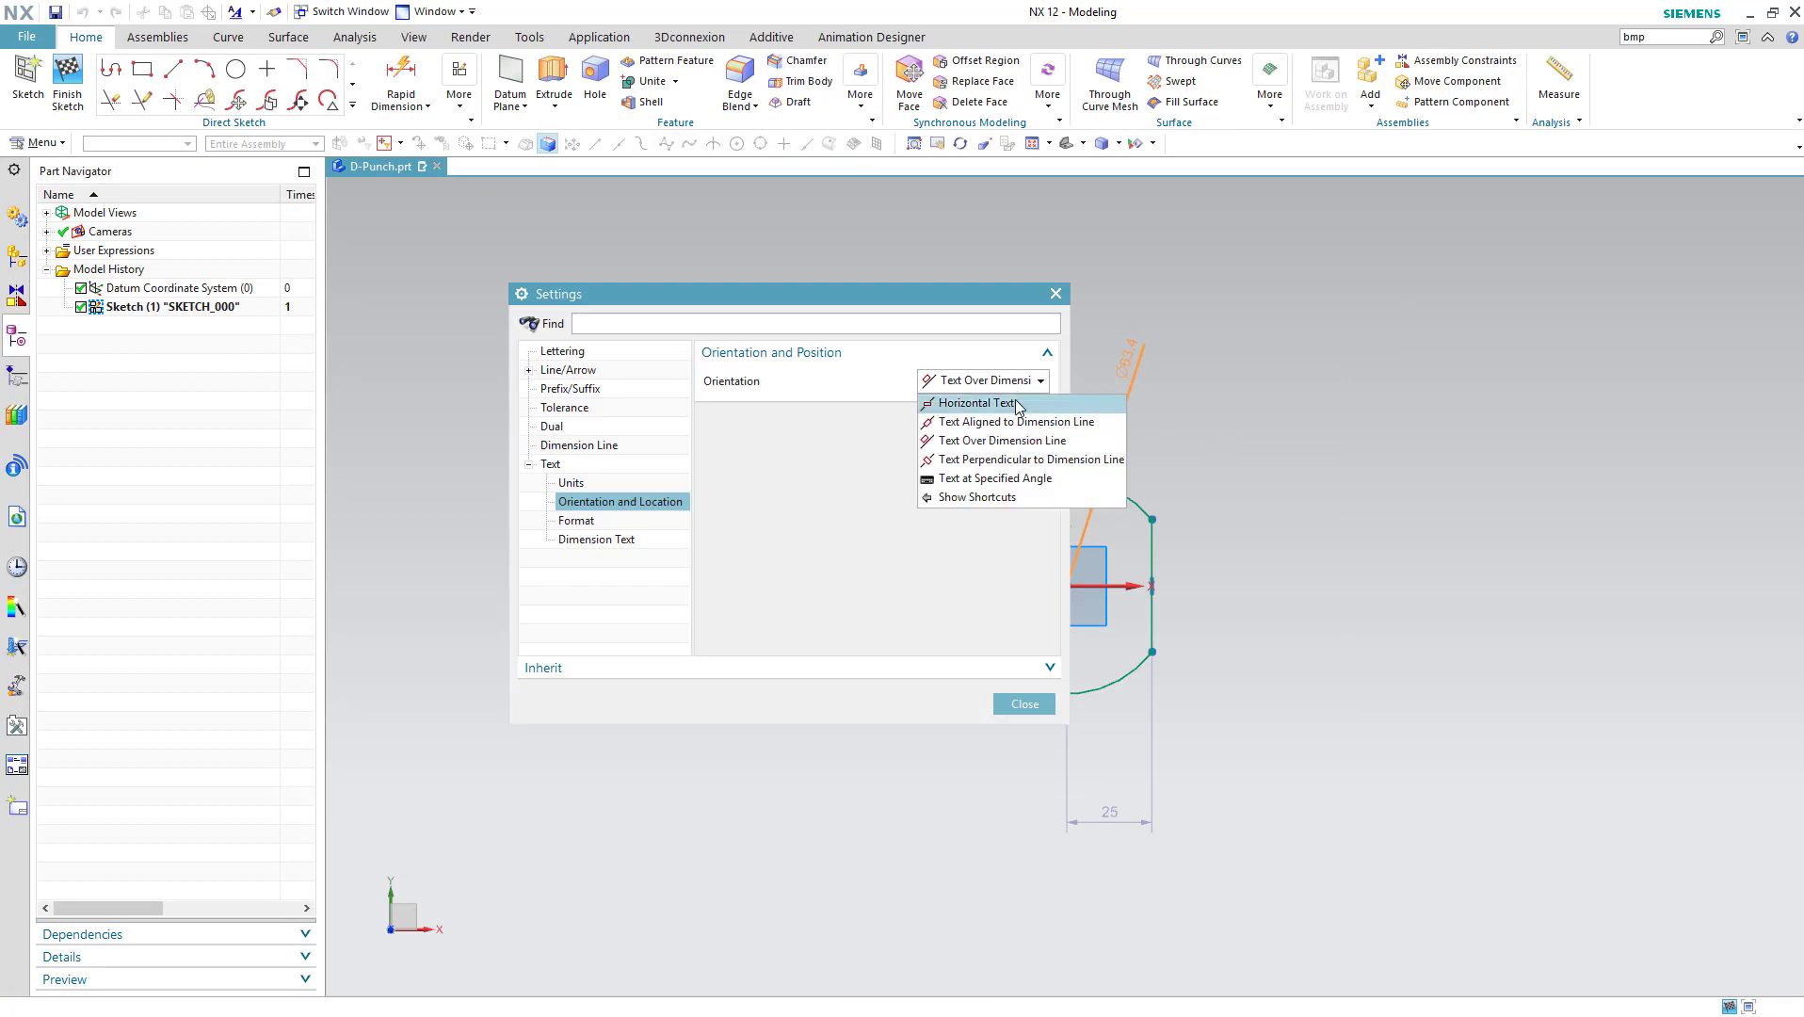
click(1024, 704)
drag(1127, 362, 1197, 407)
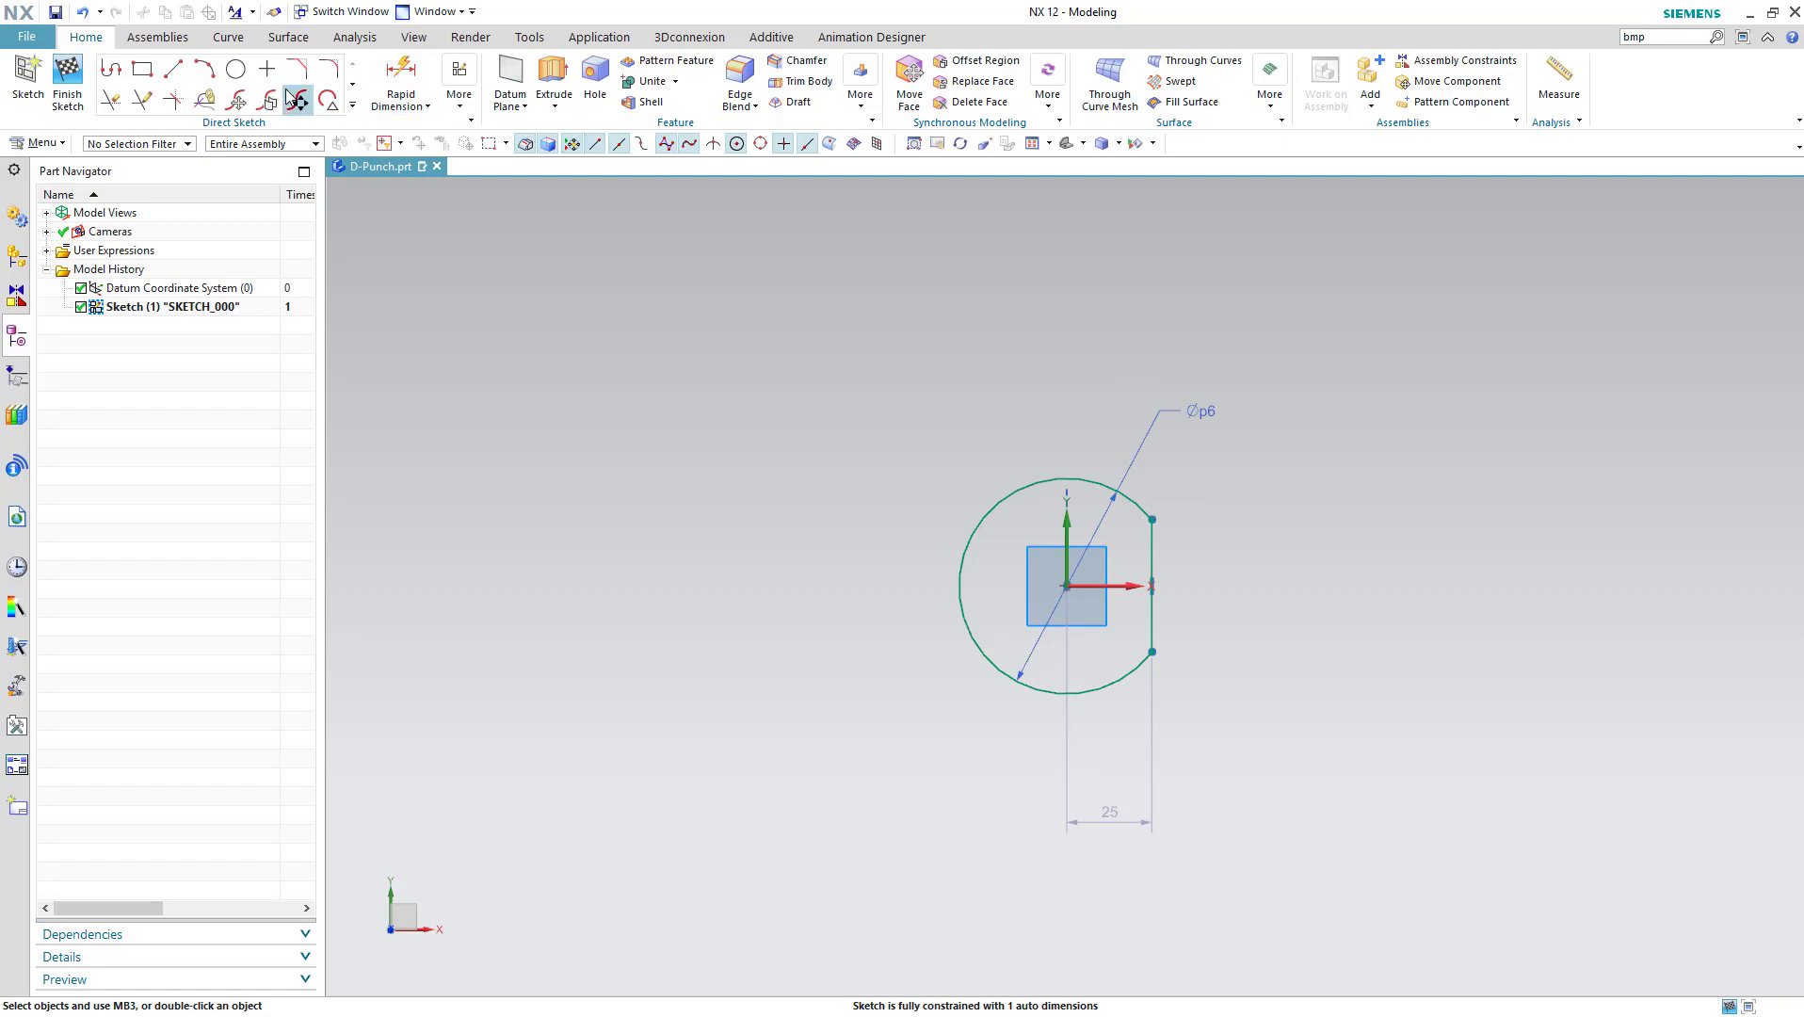
Add a linear dimension between the chord and arc, set to 3.2
click(403, 103)
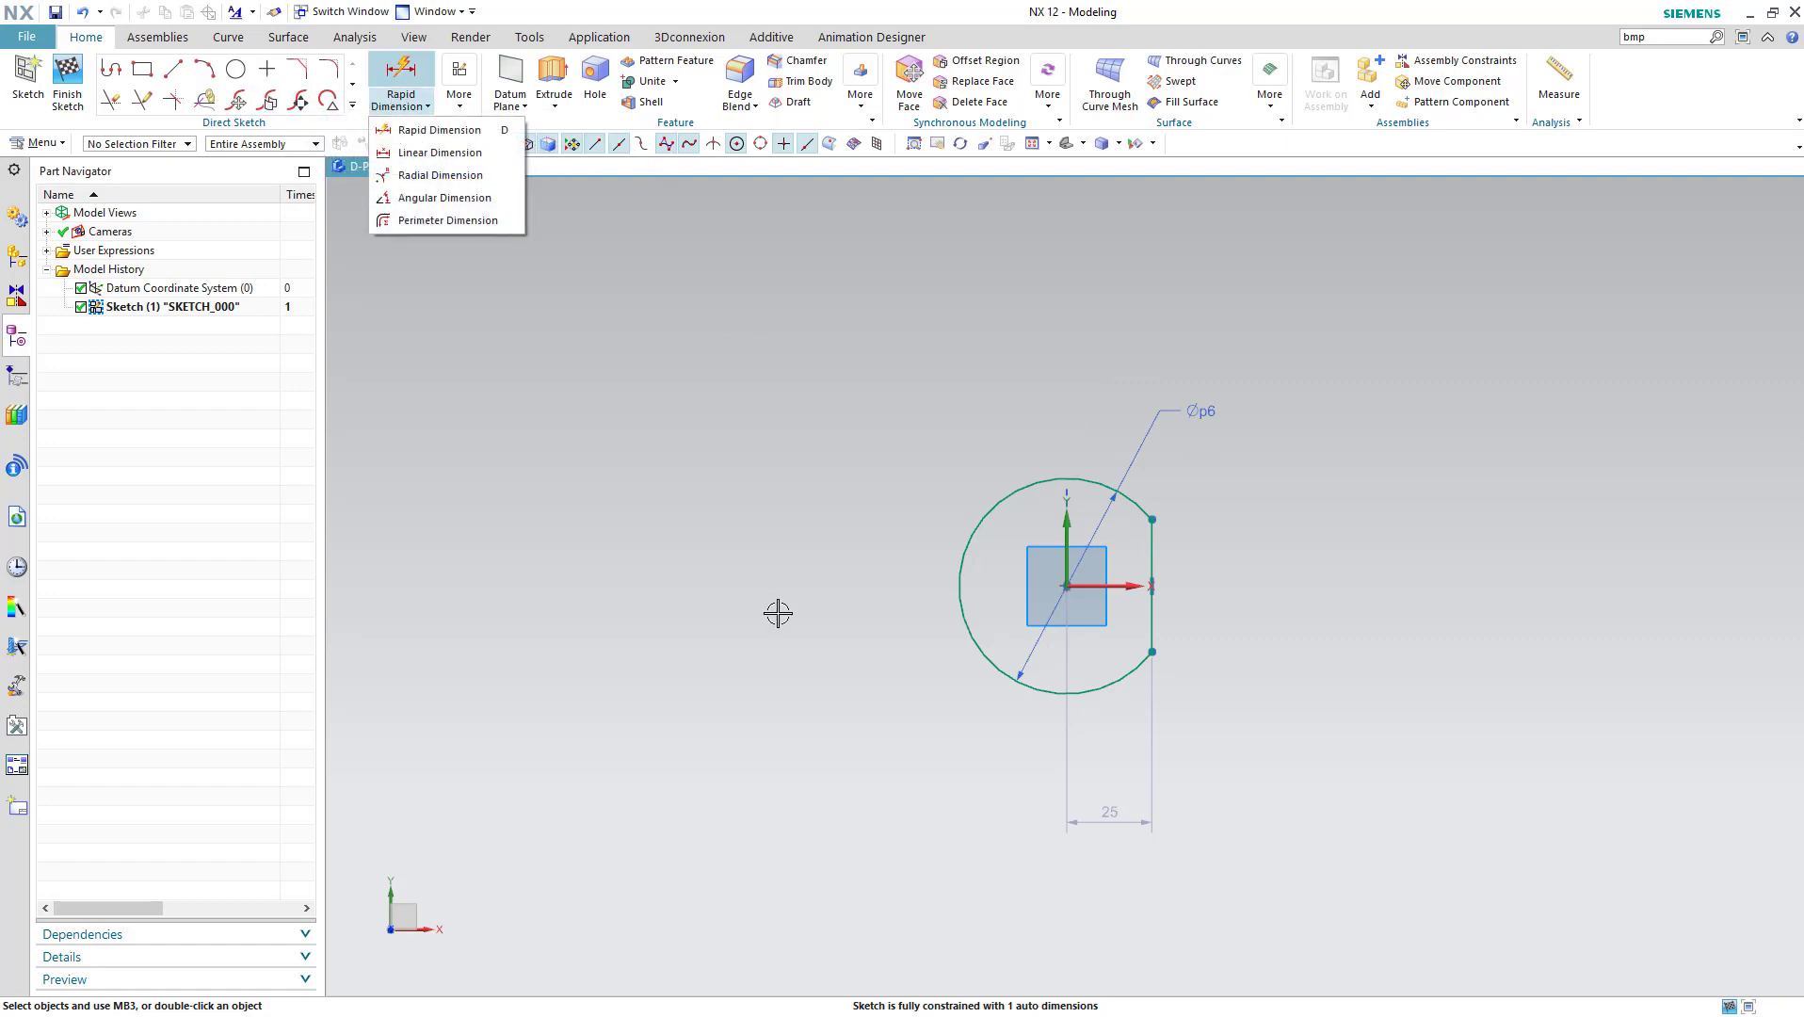
click(440, 153)
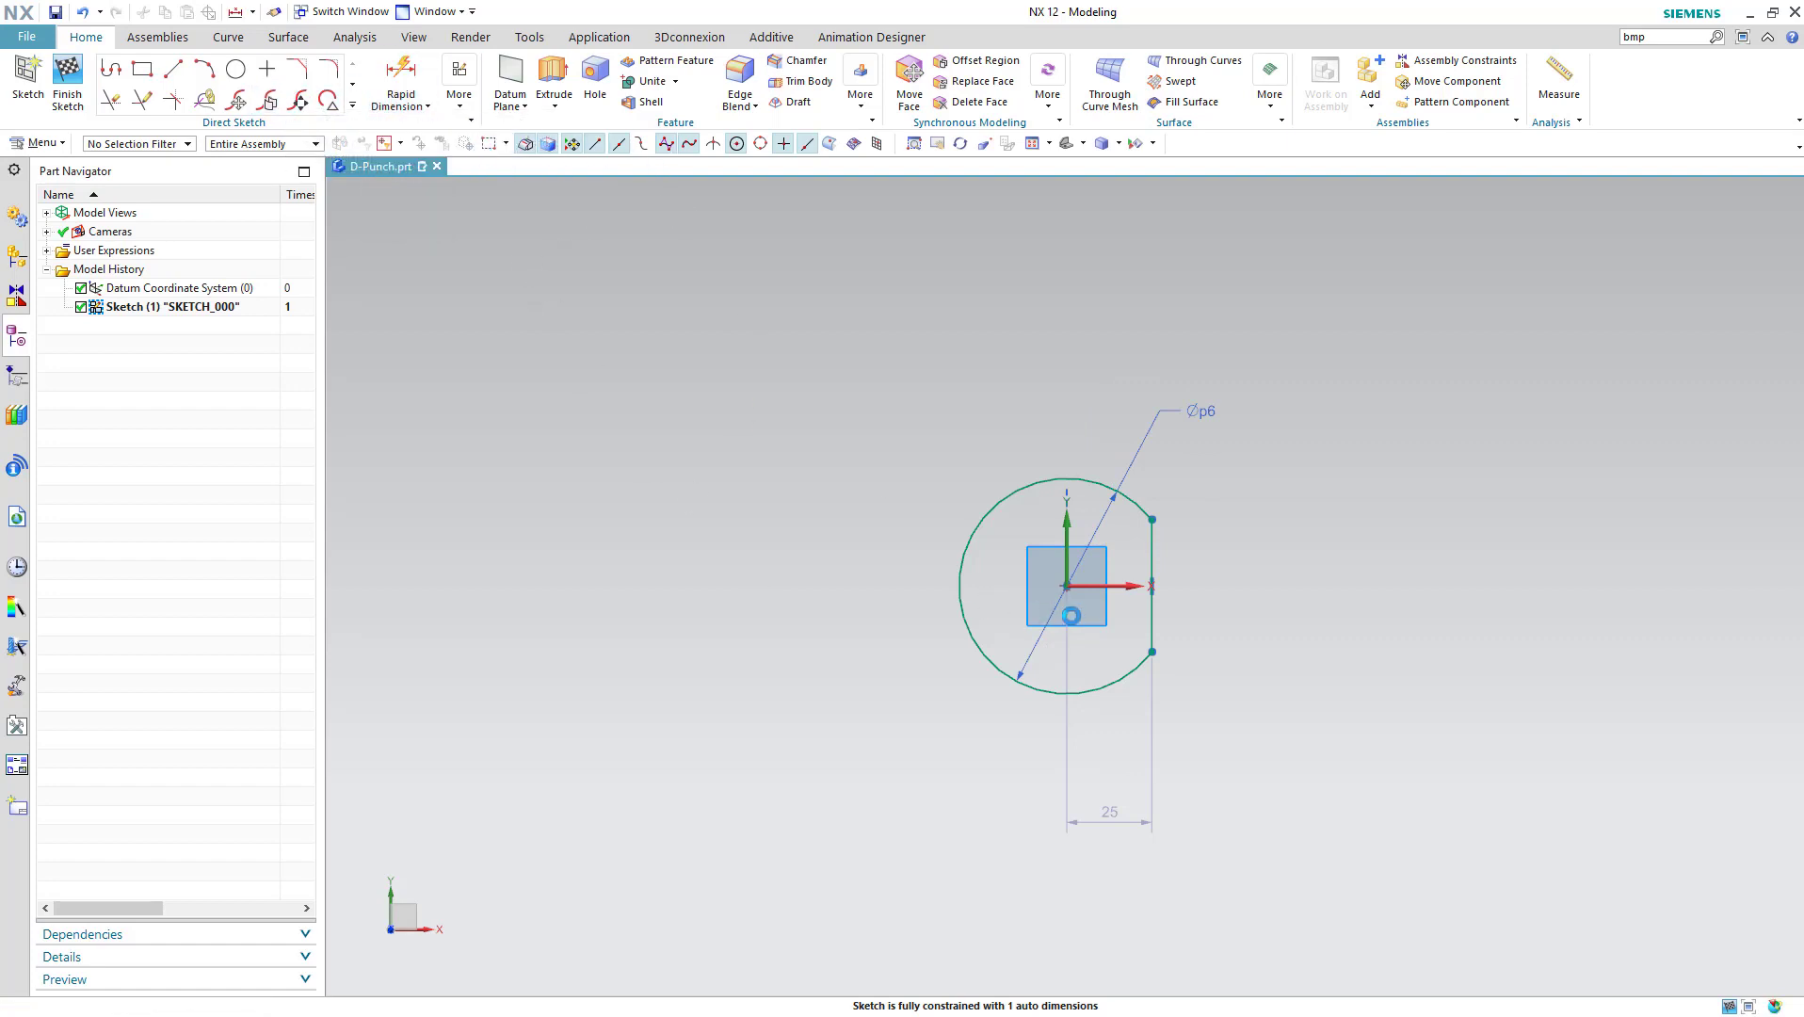
click(1154, 616)
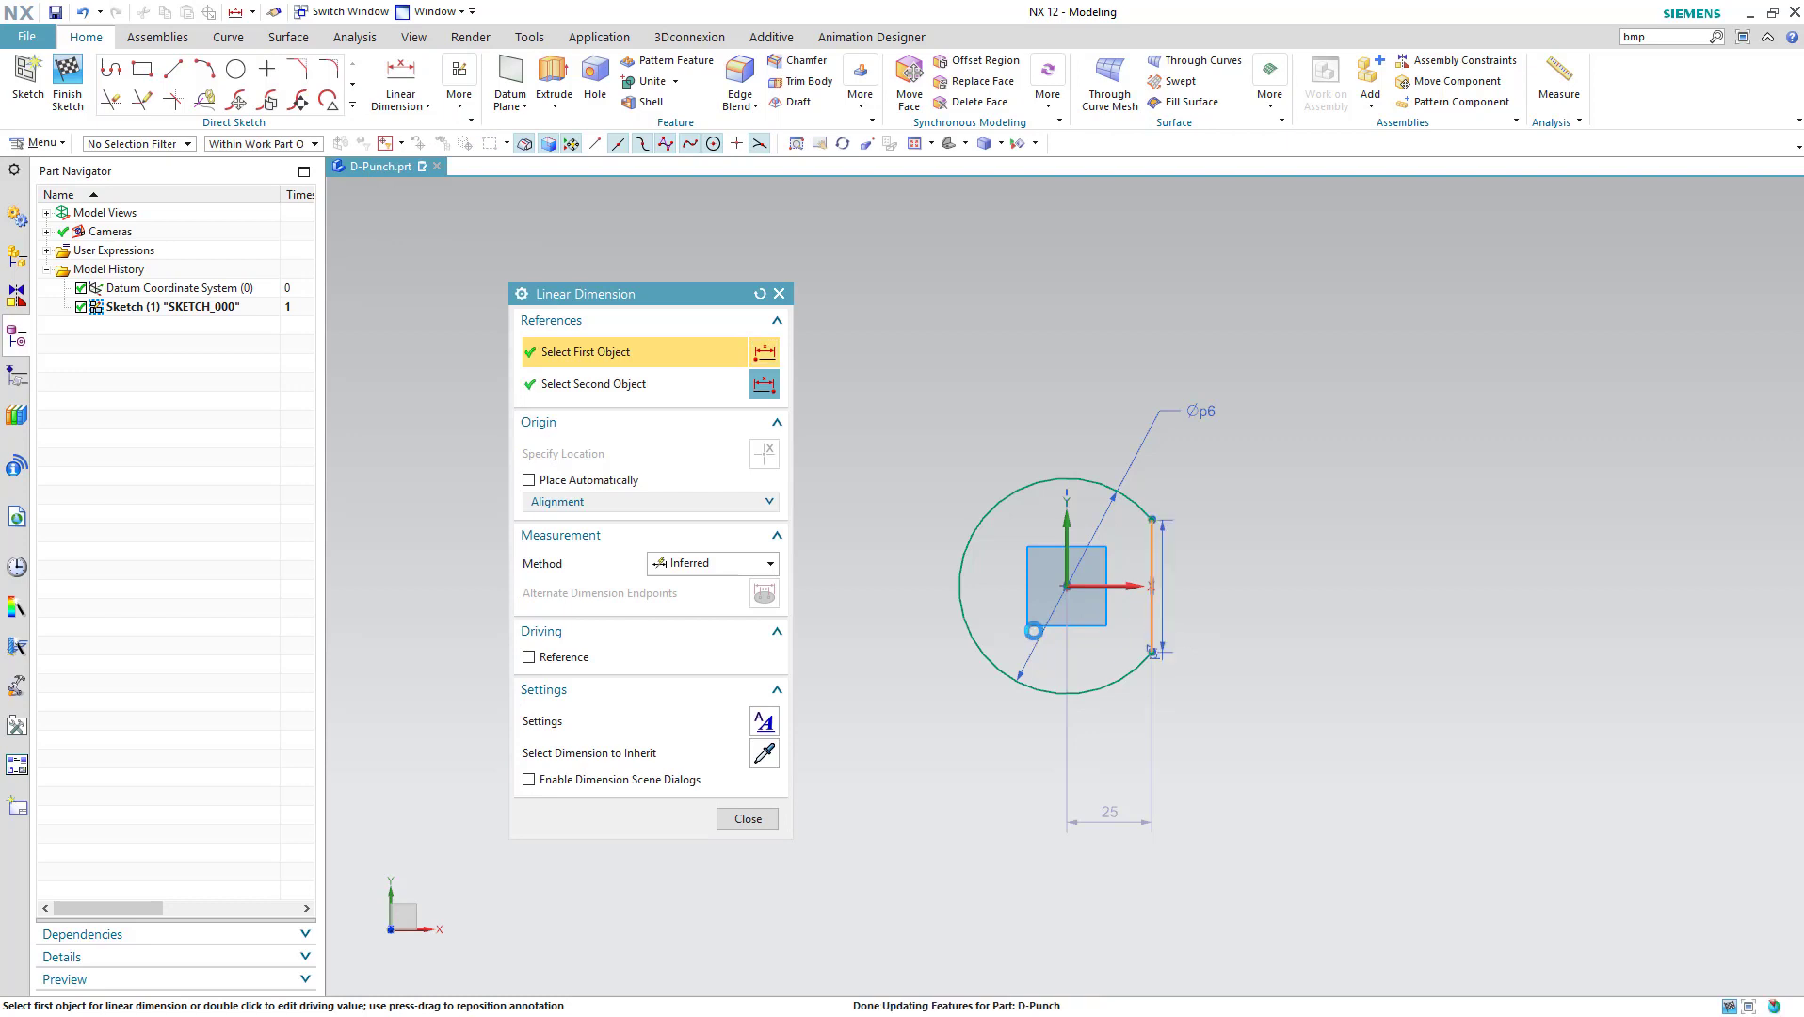
click(960, 585)
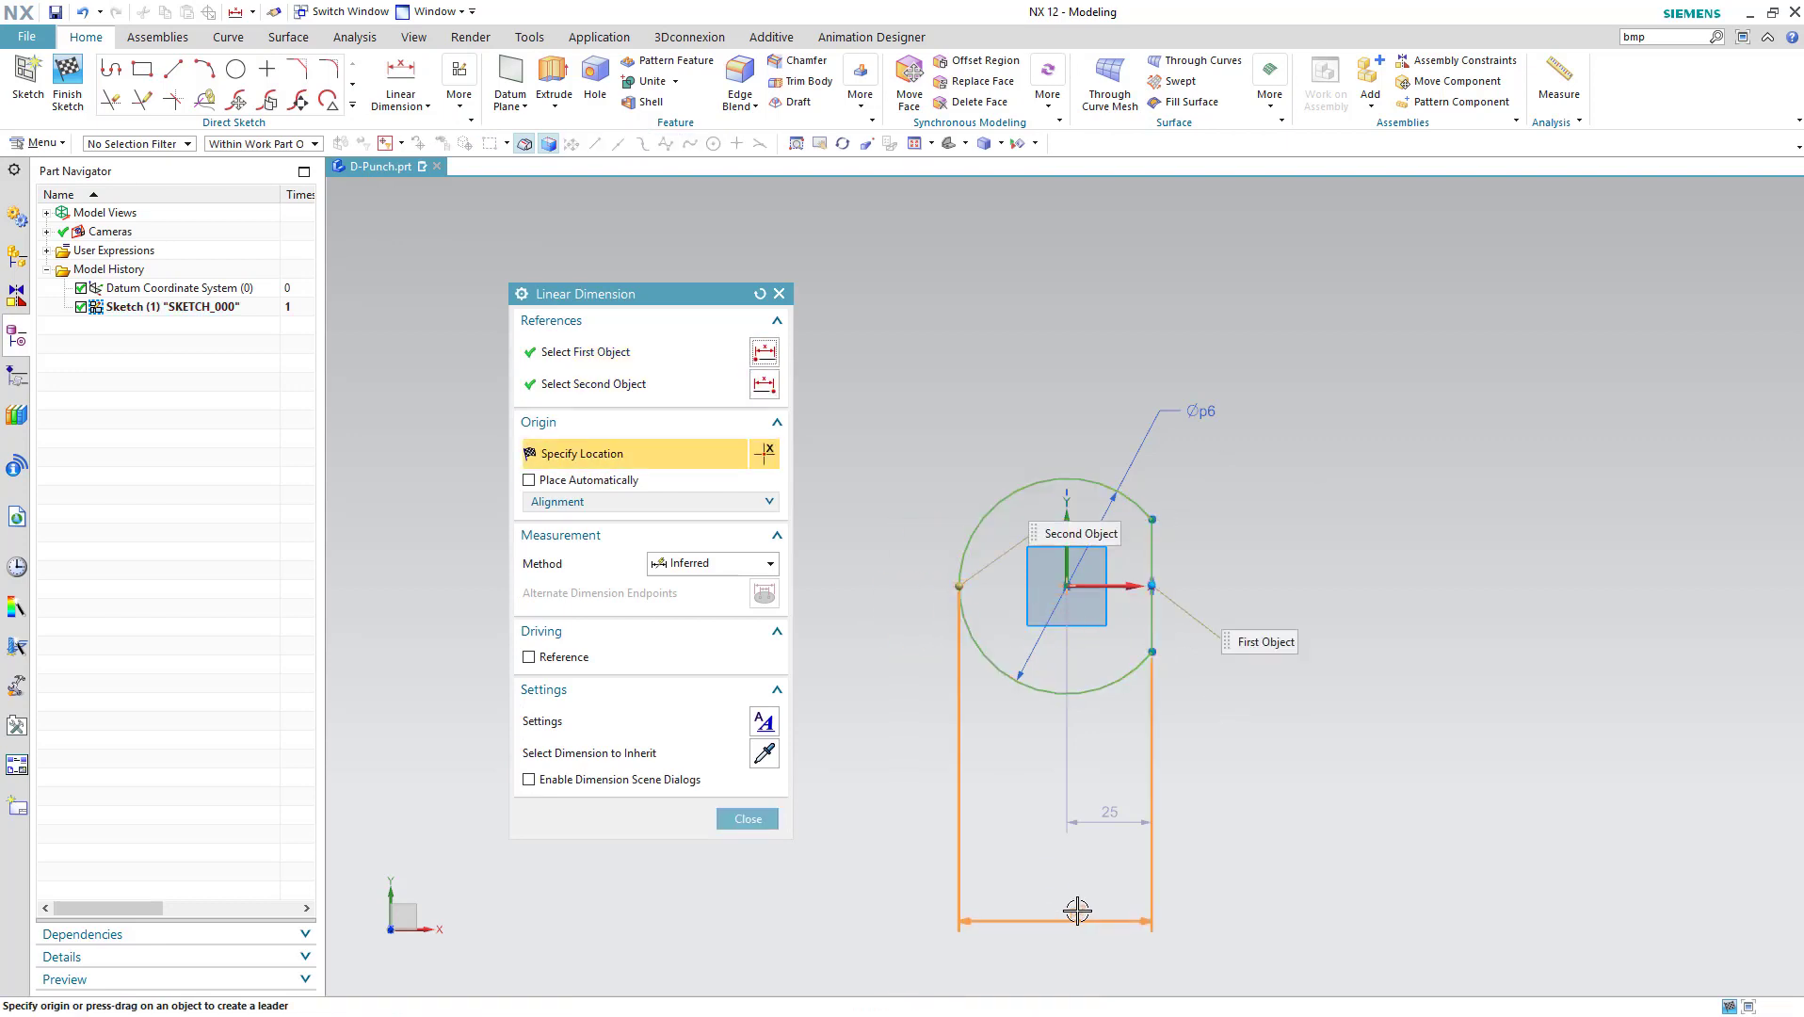
click(1077, 911)
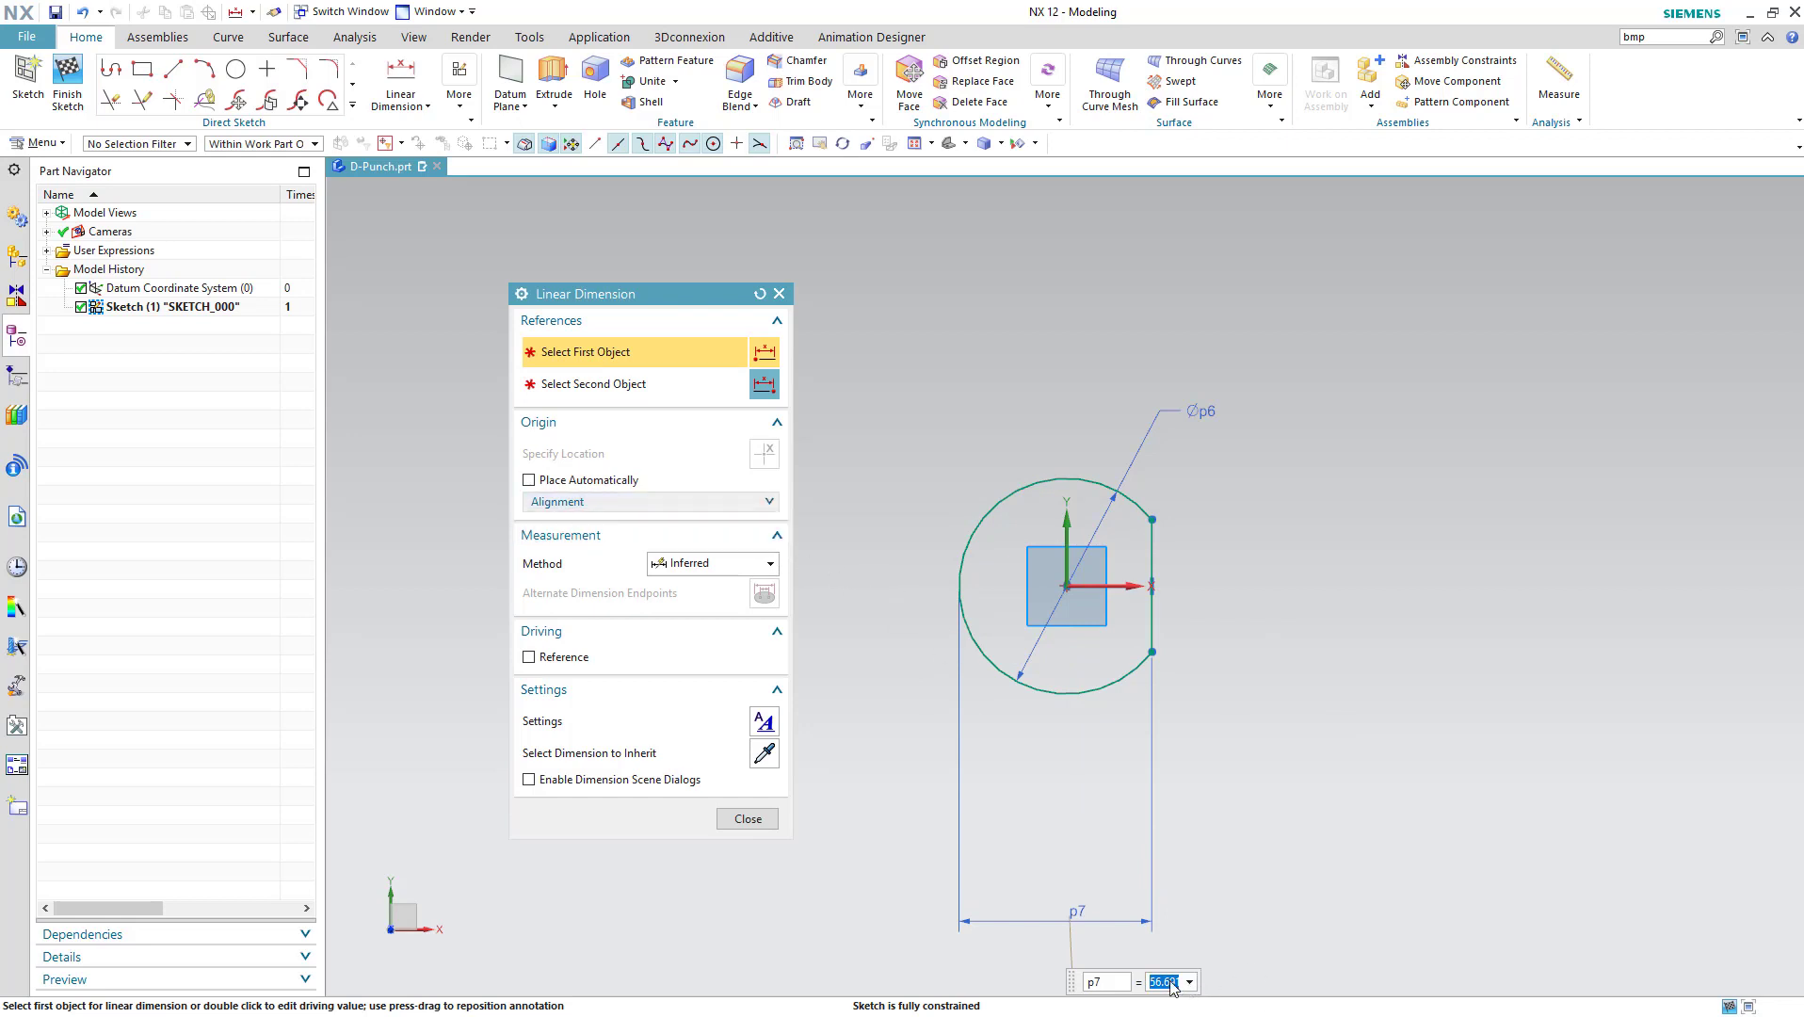
click(1123, 983)
text(3.2)
key(Return)
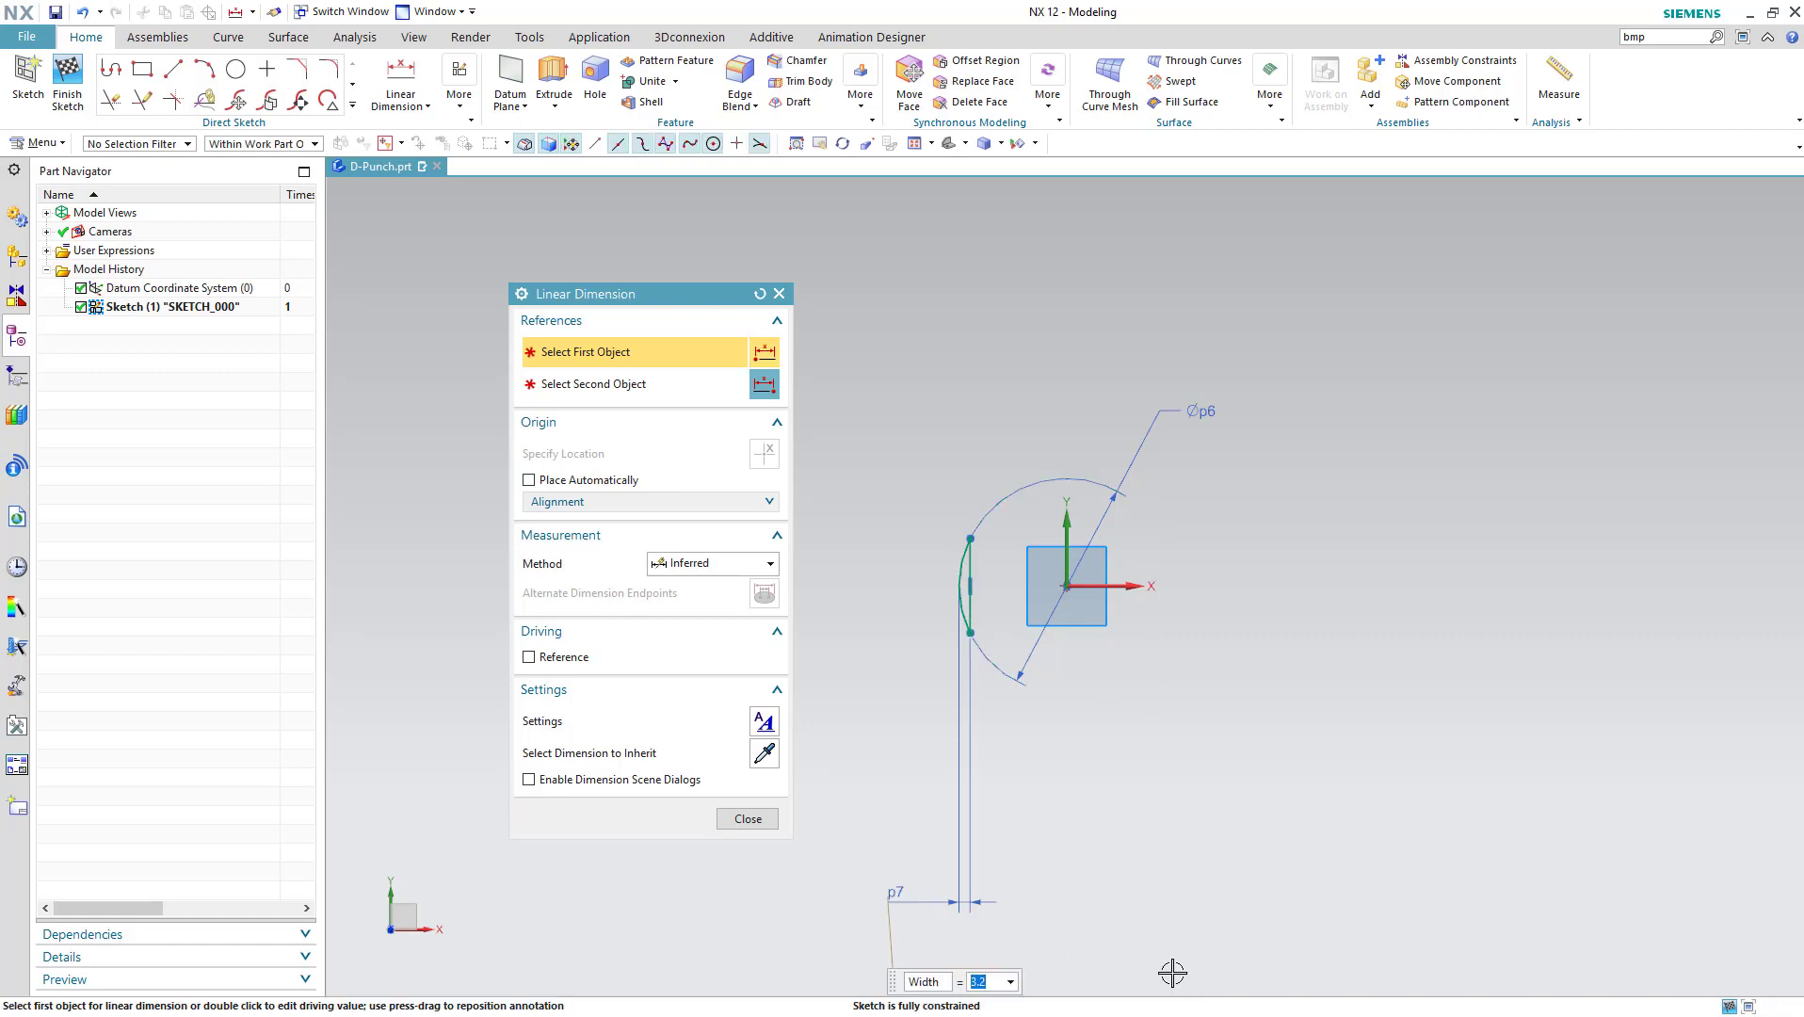
click(748, 819)
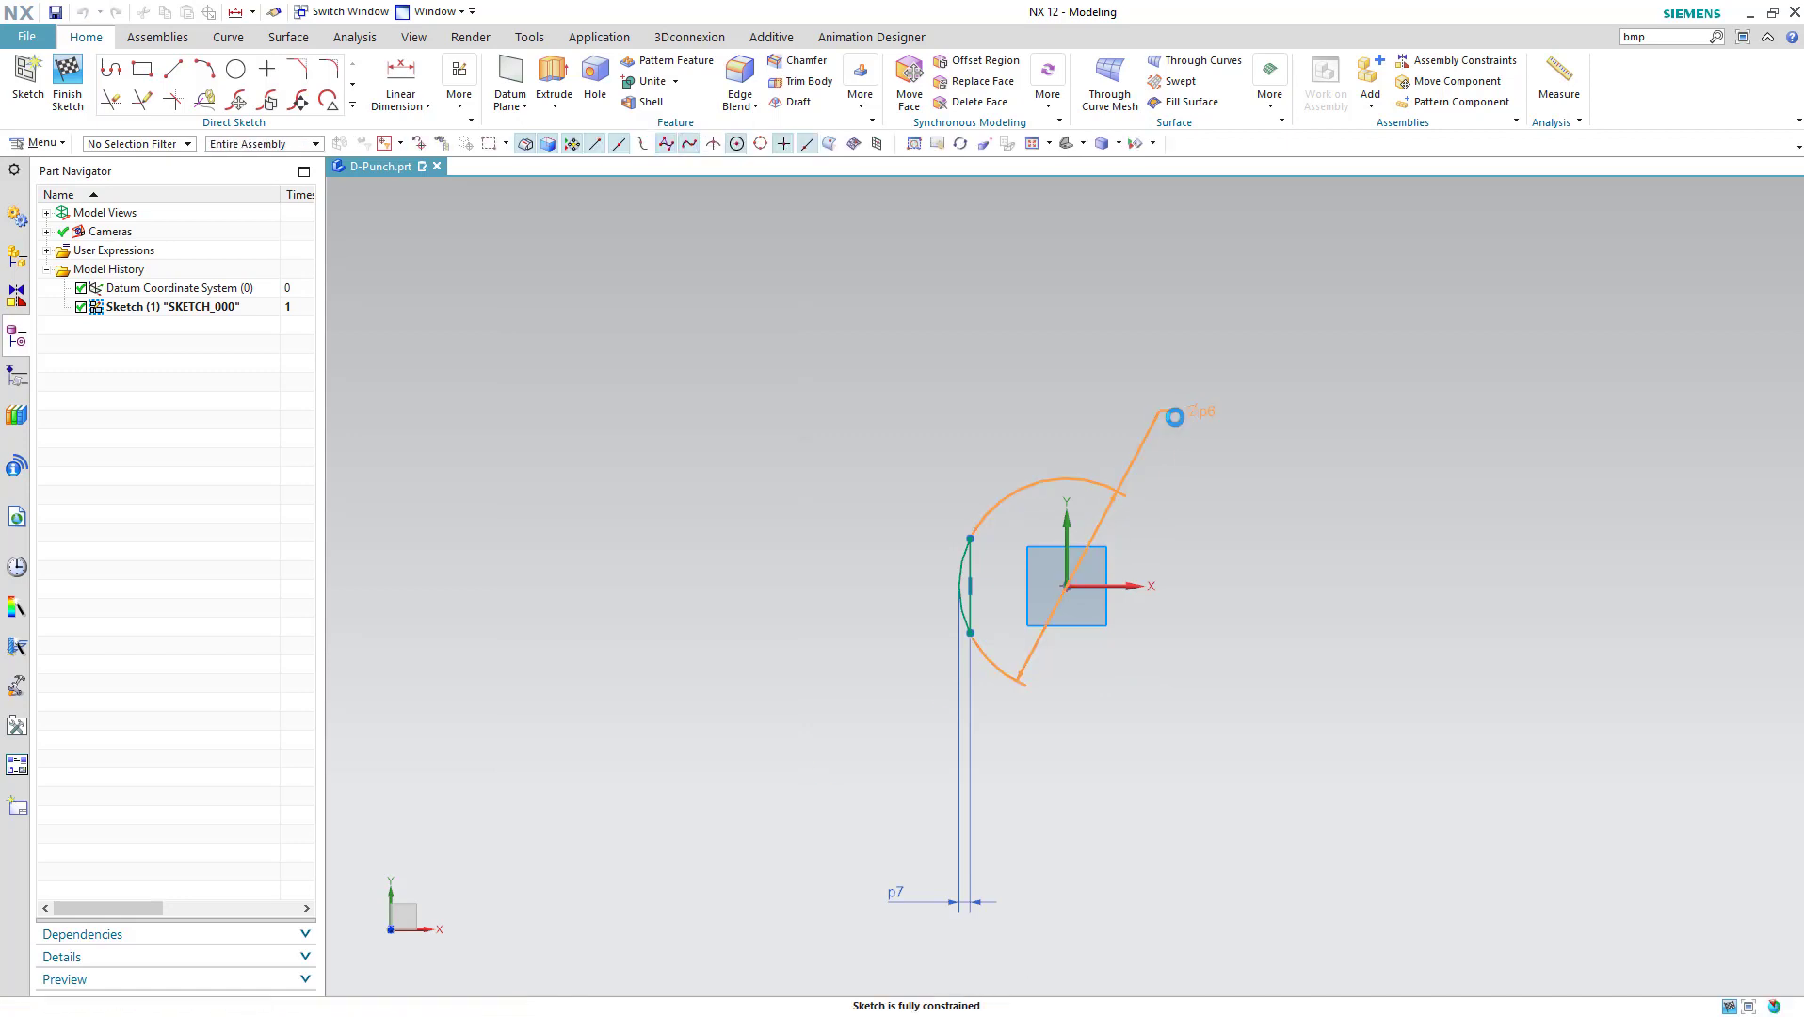
Rename the circle's dimension to Diameter and set its value to 4.2 mm
double_click(1174, 416)
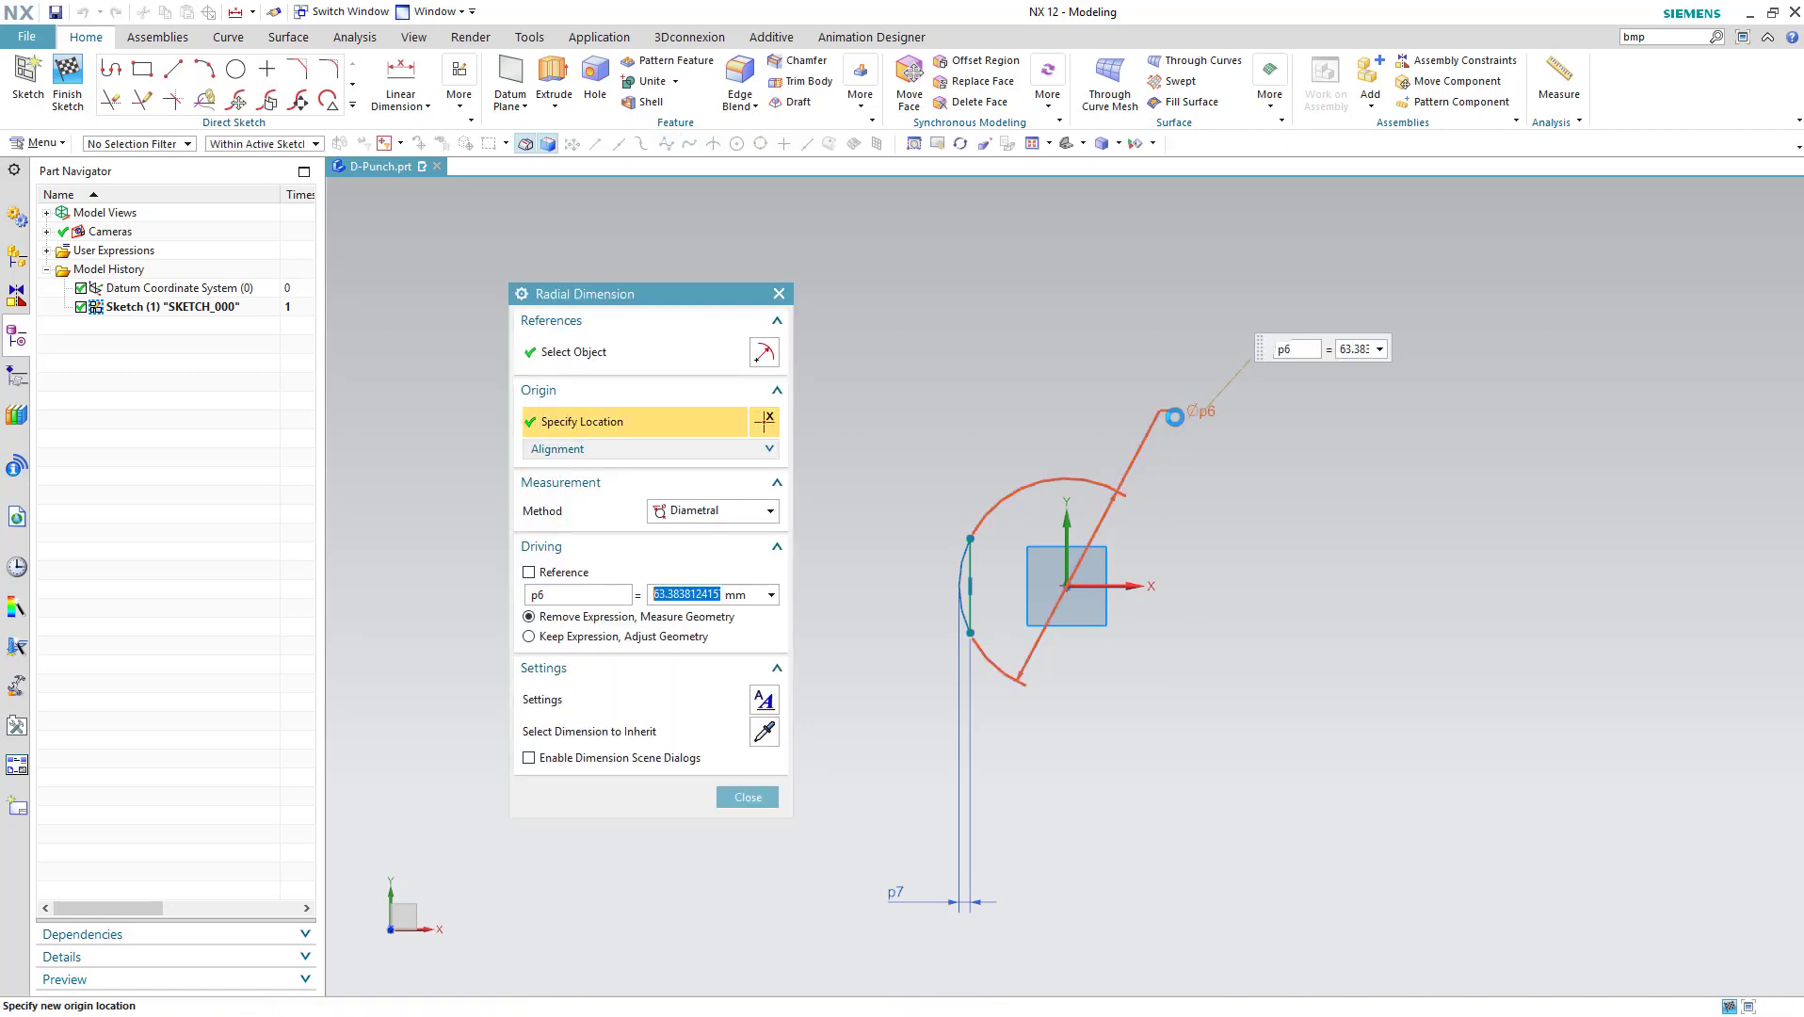
click(1297, 358)
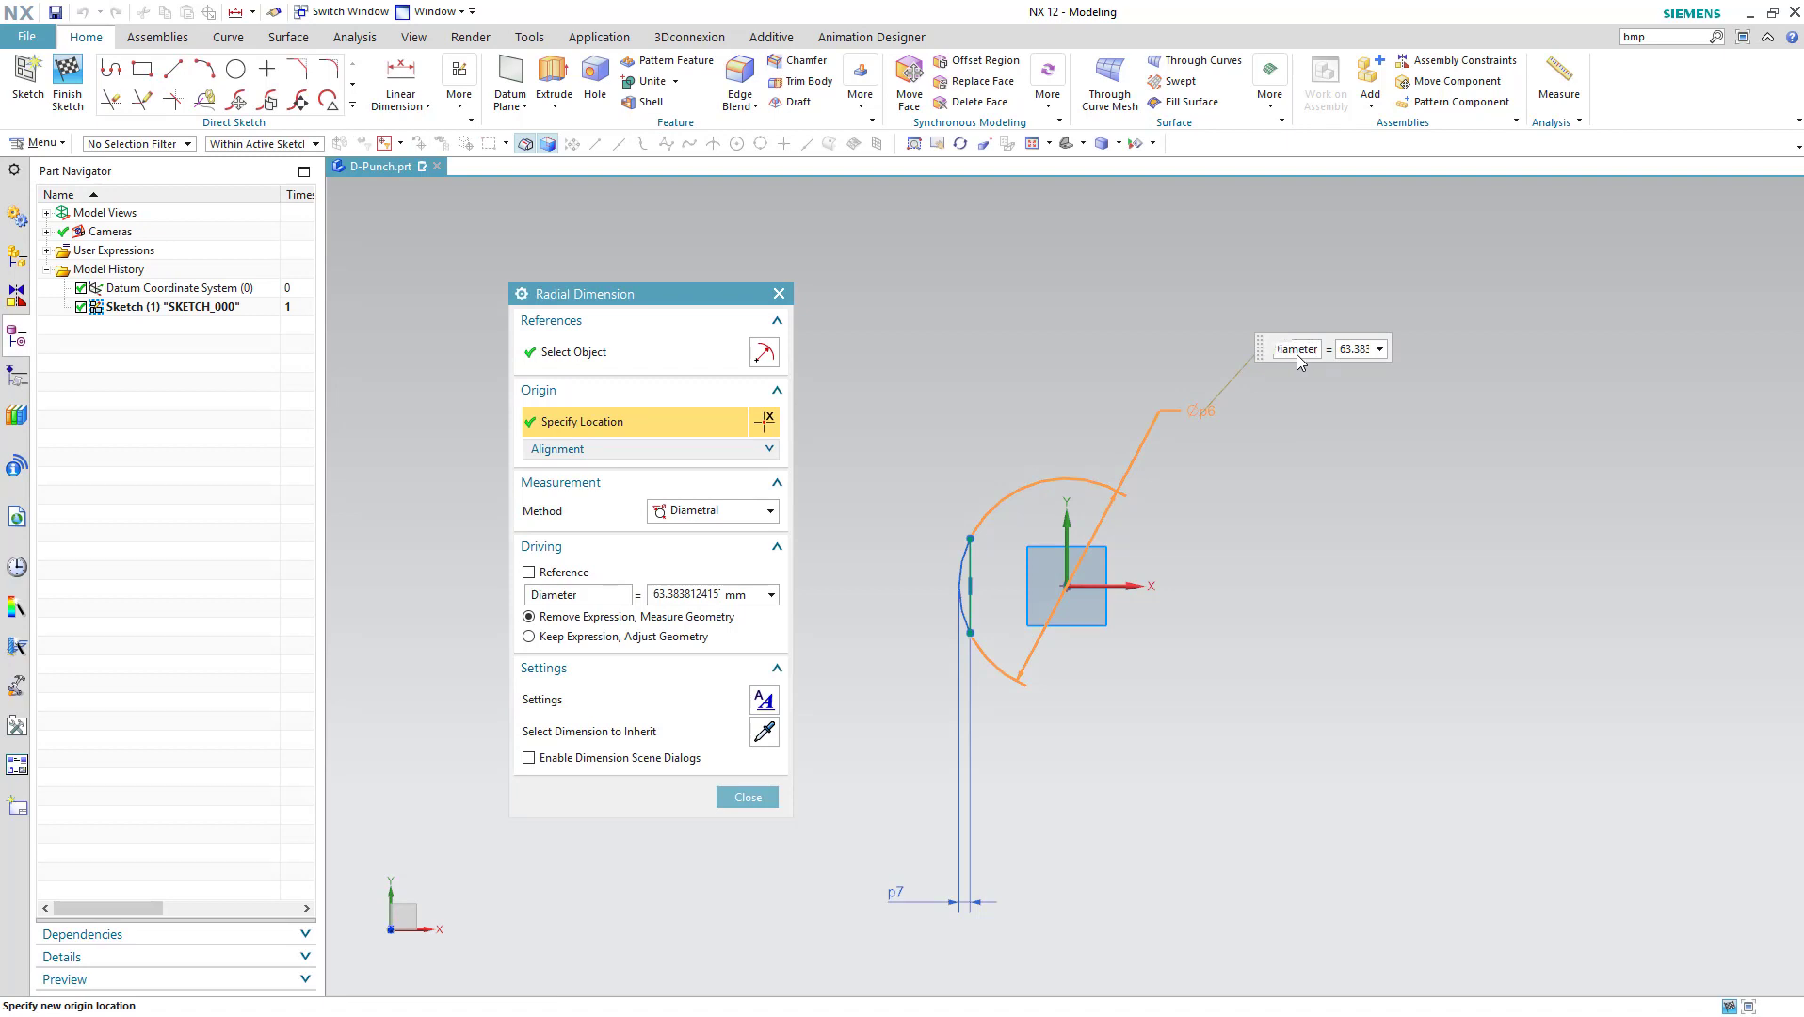
text(Diameter)
click(1372, 351)
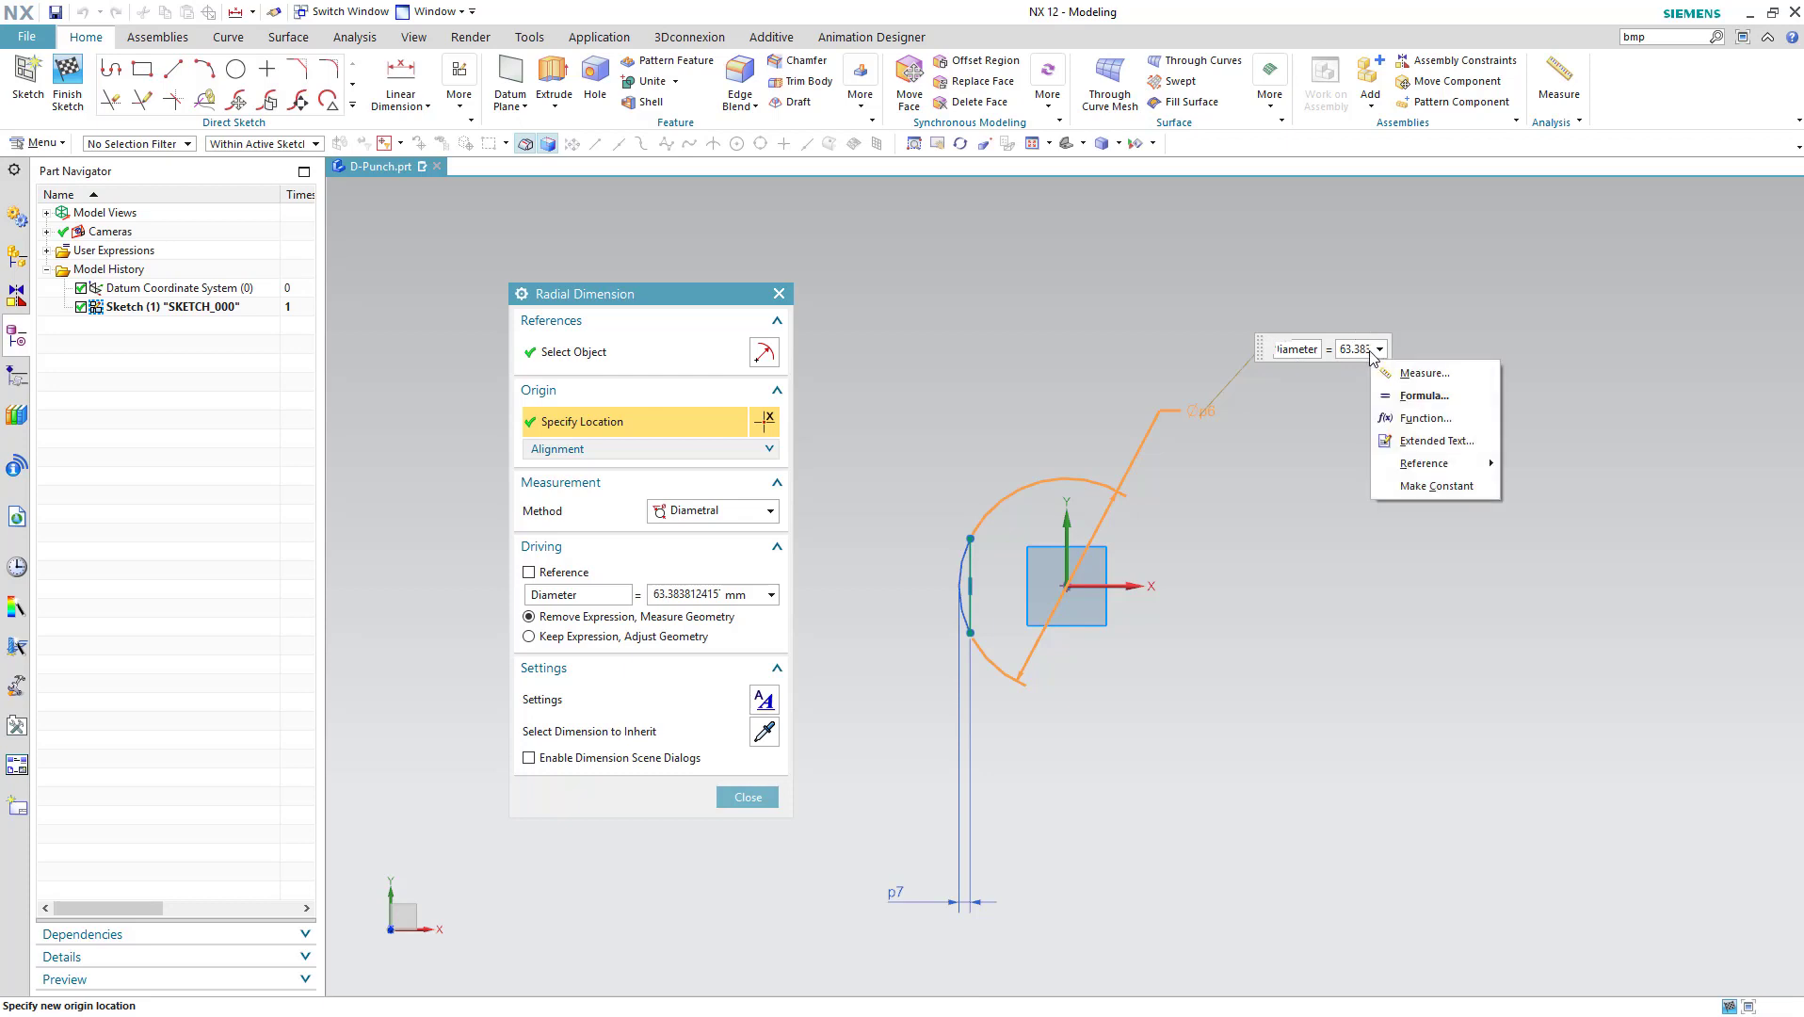
click(1361, 350)
click(1353, 353)
click(1350, 355)
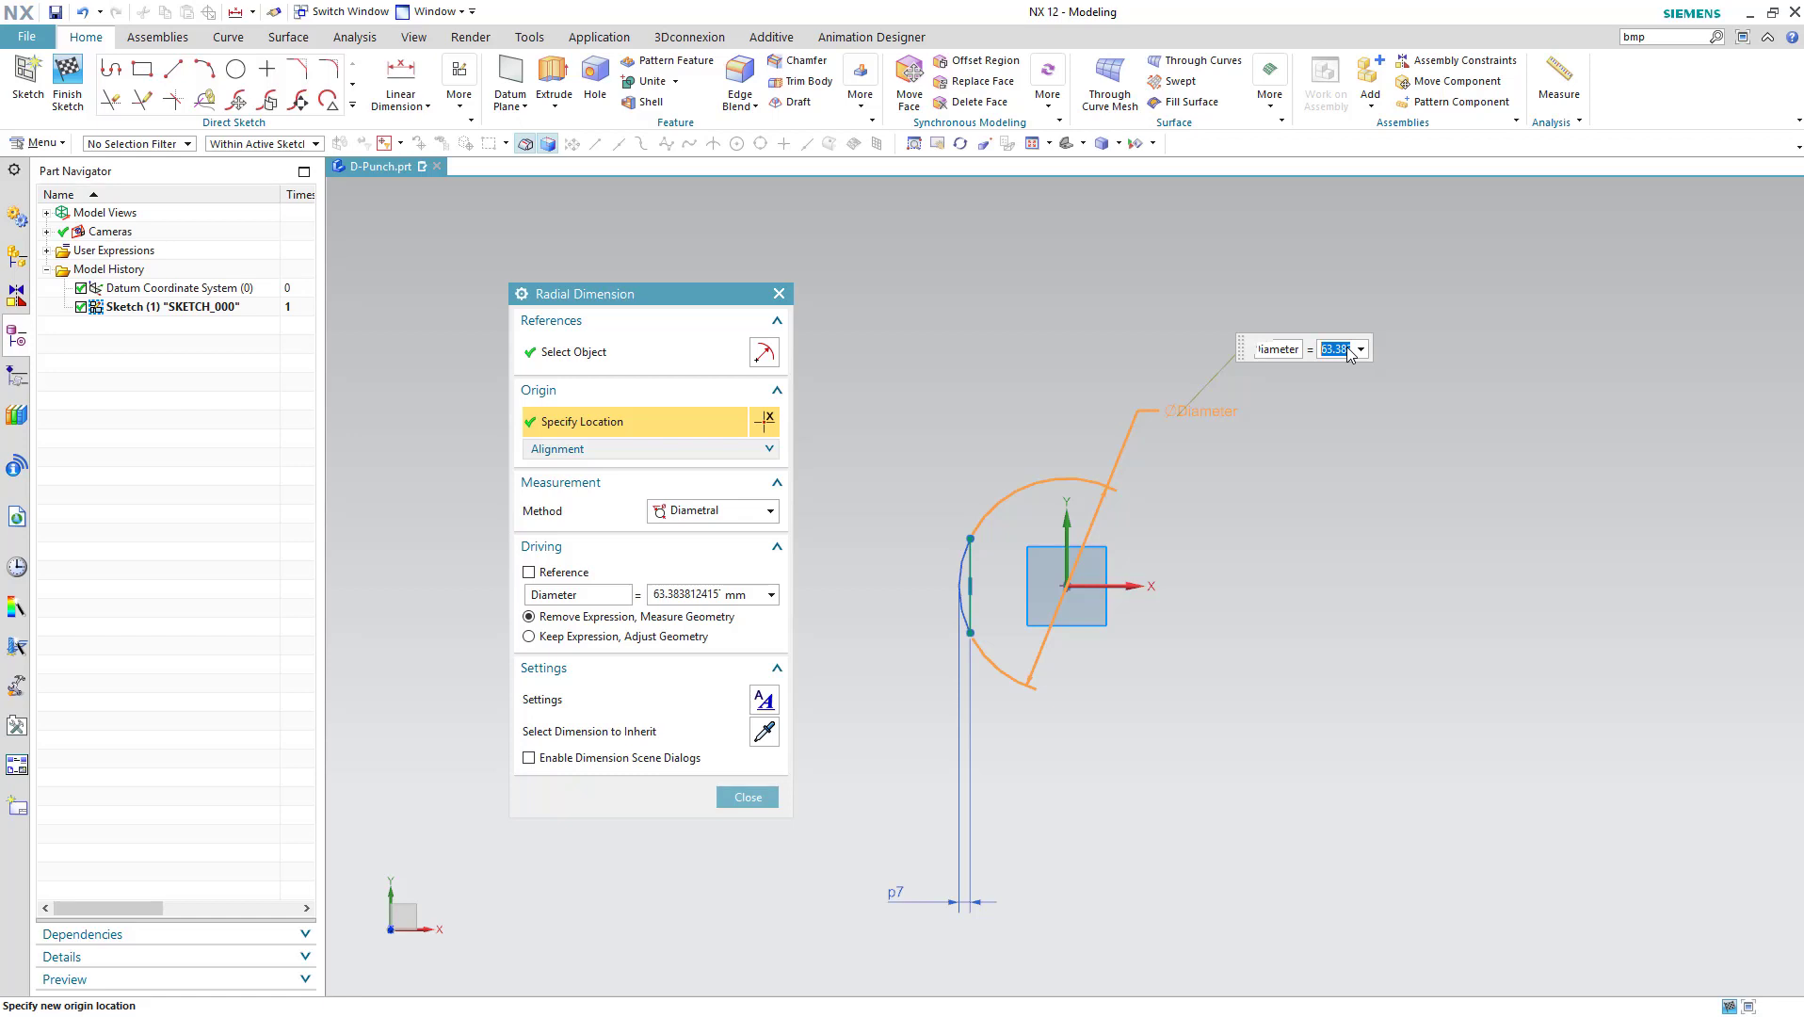
text(4.2)
key(Return)
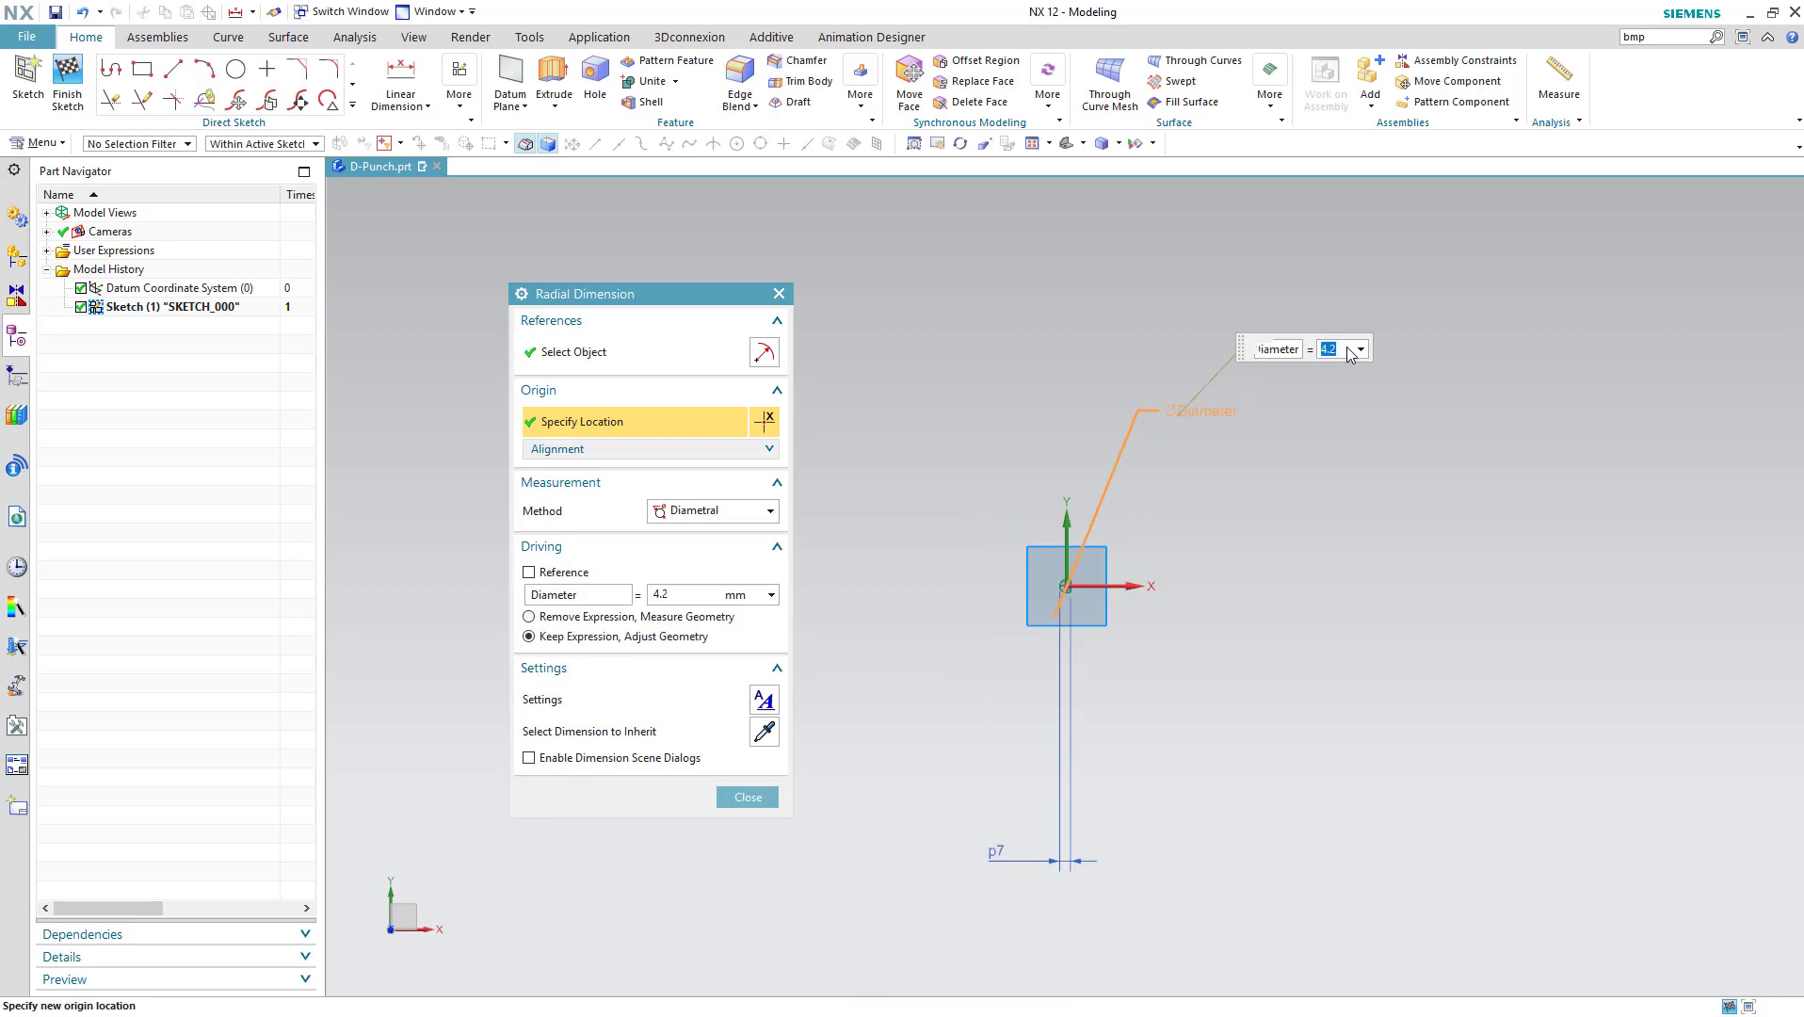
click(742, 798)
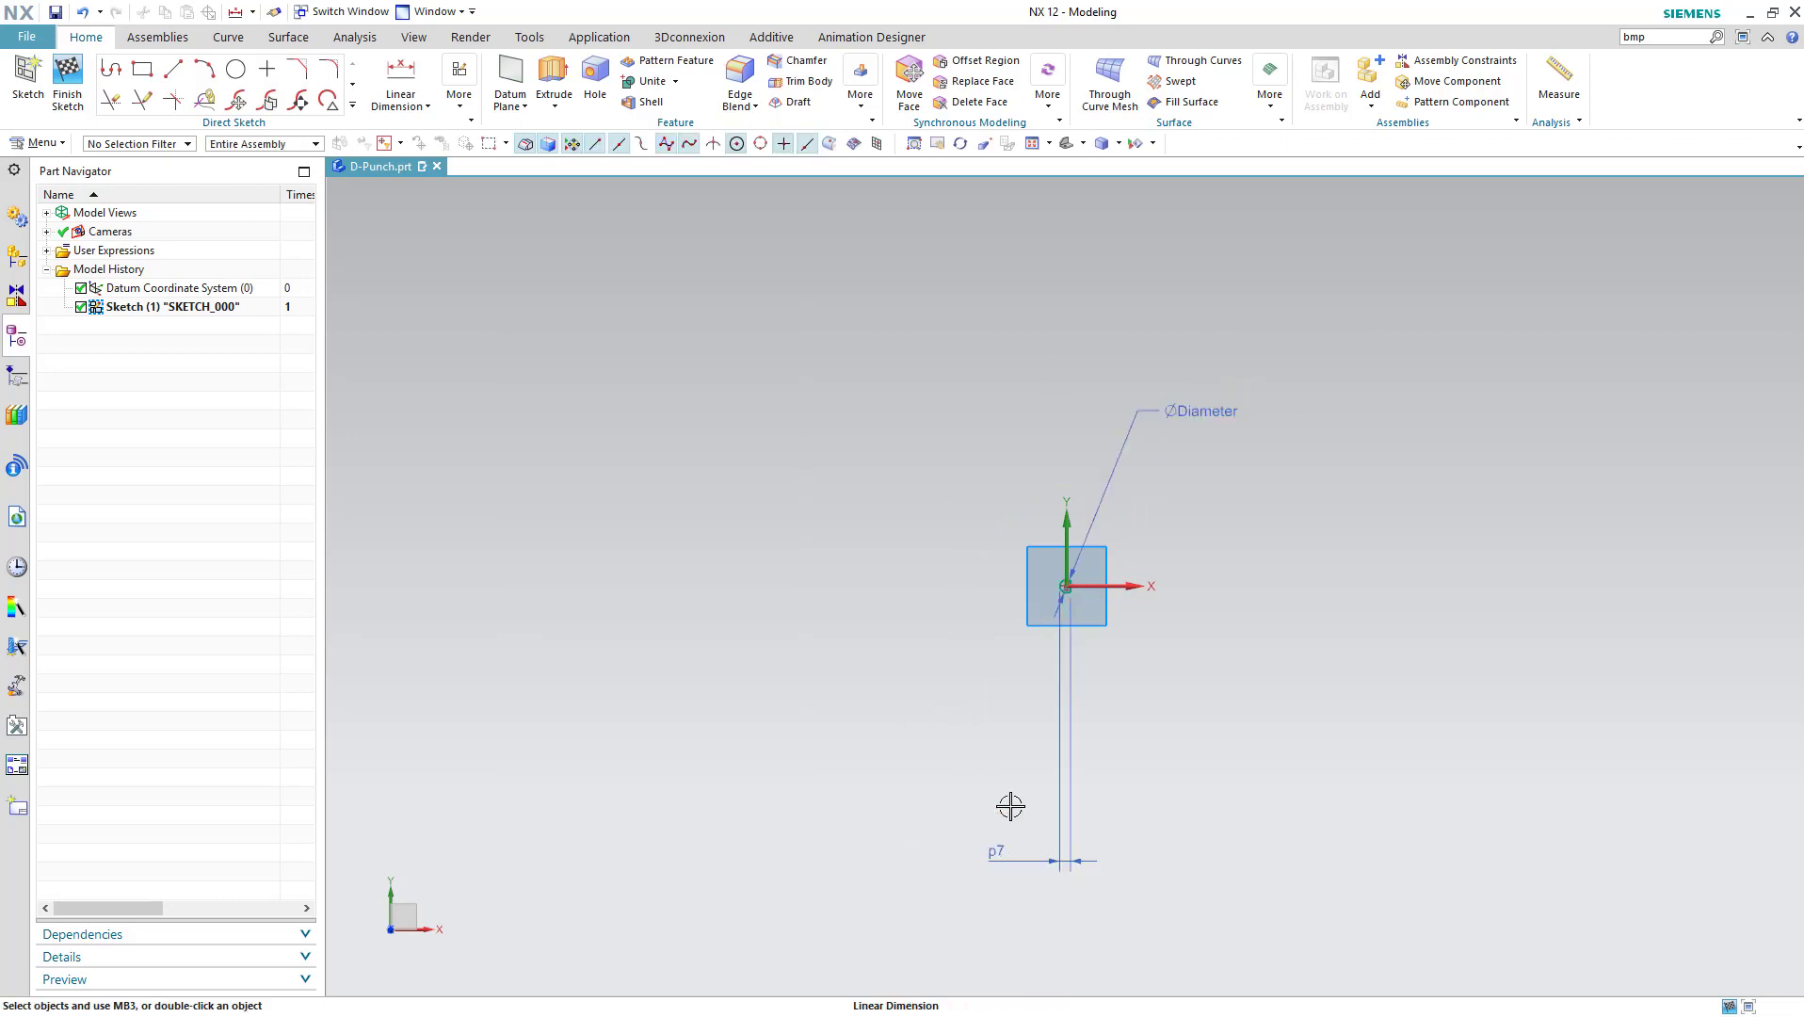
Rename the p7 linear dimension to Width
drag(1011, 806, 1003, 629)
drag(1207, 400, 1148, 568)
scroll(1095, 632, up, 5)
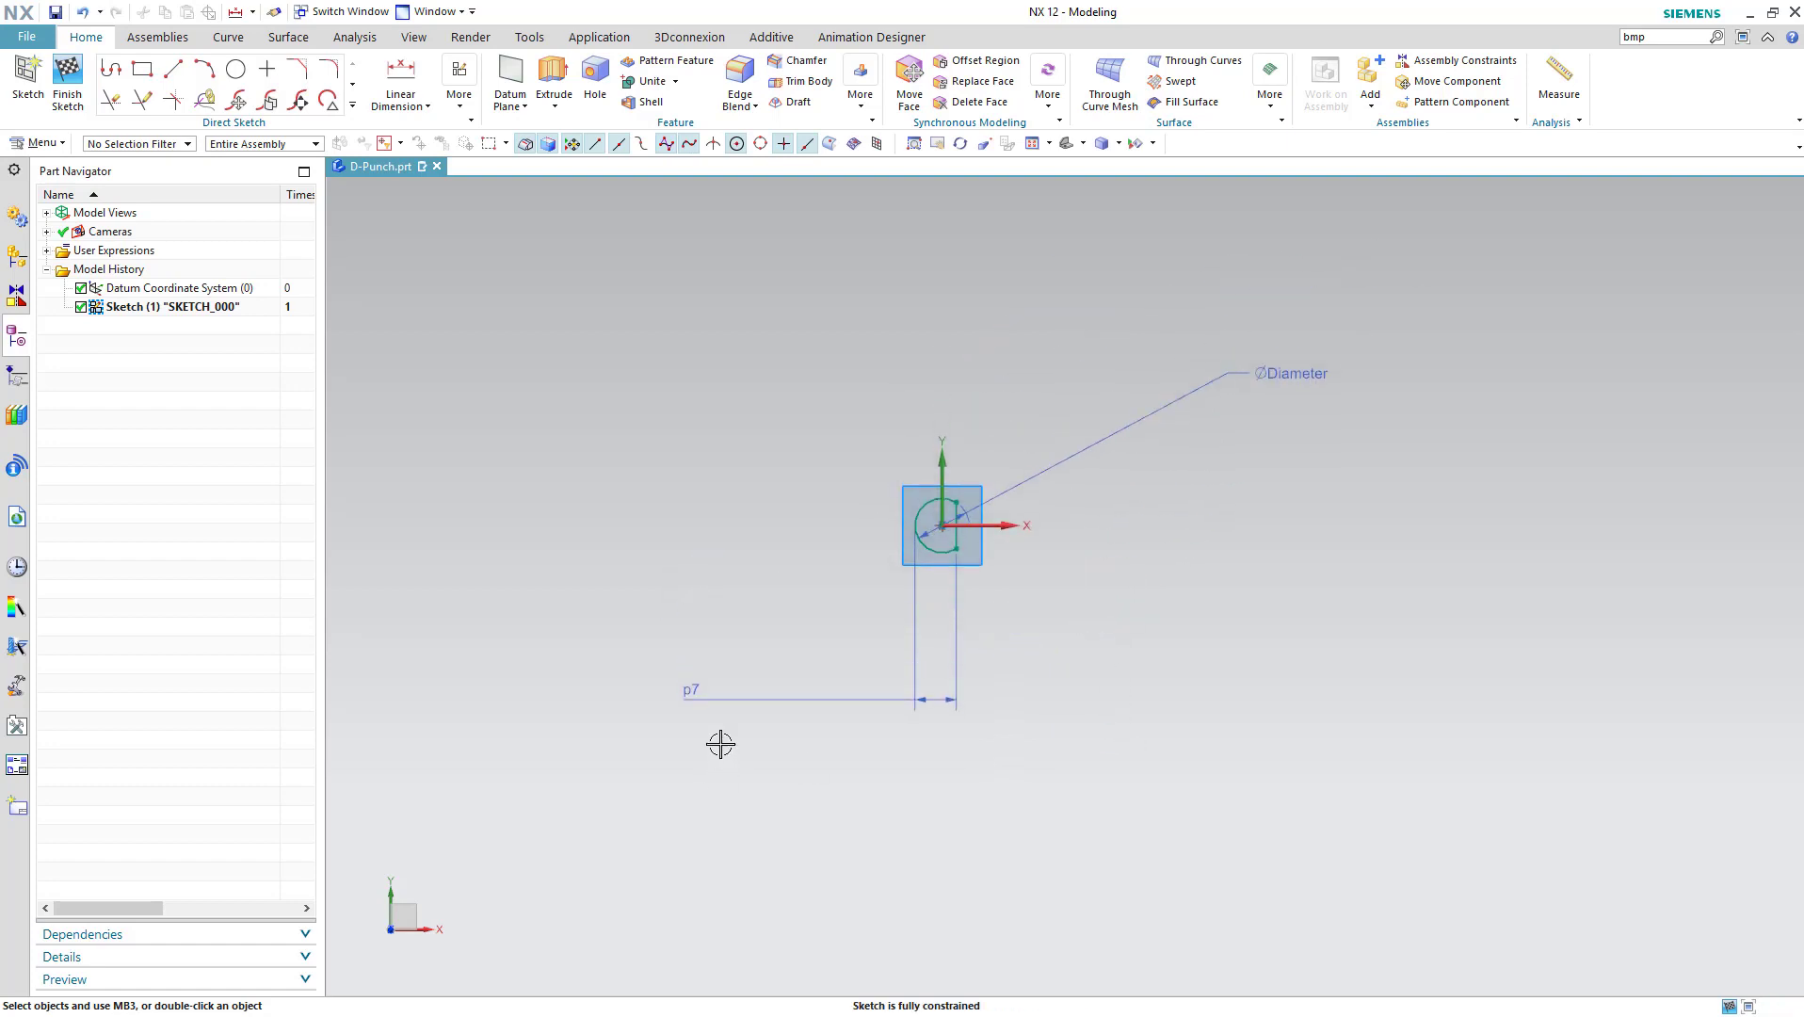
double_click(705, 696)
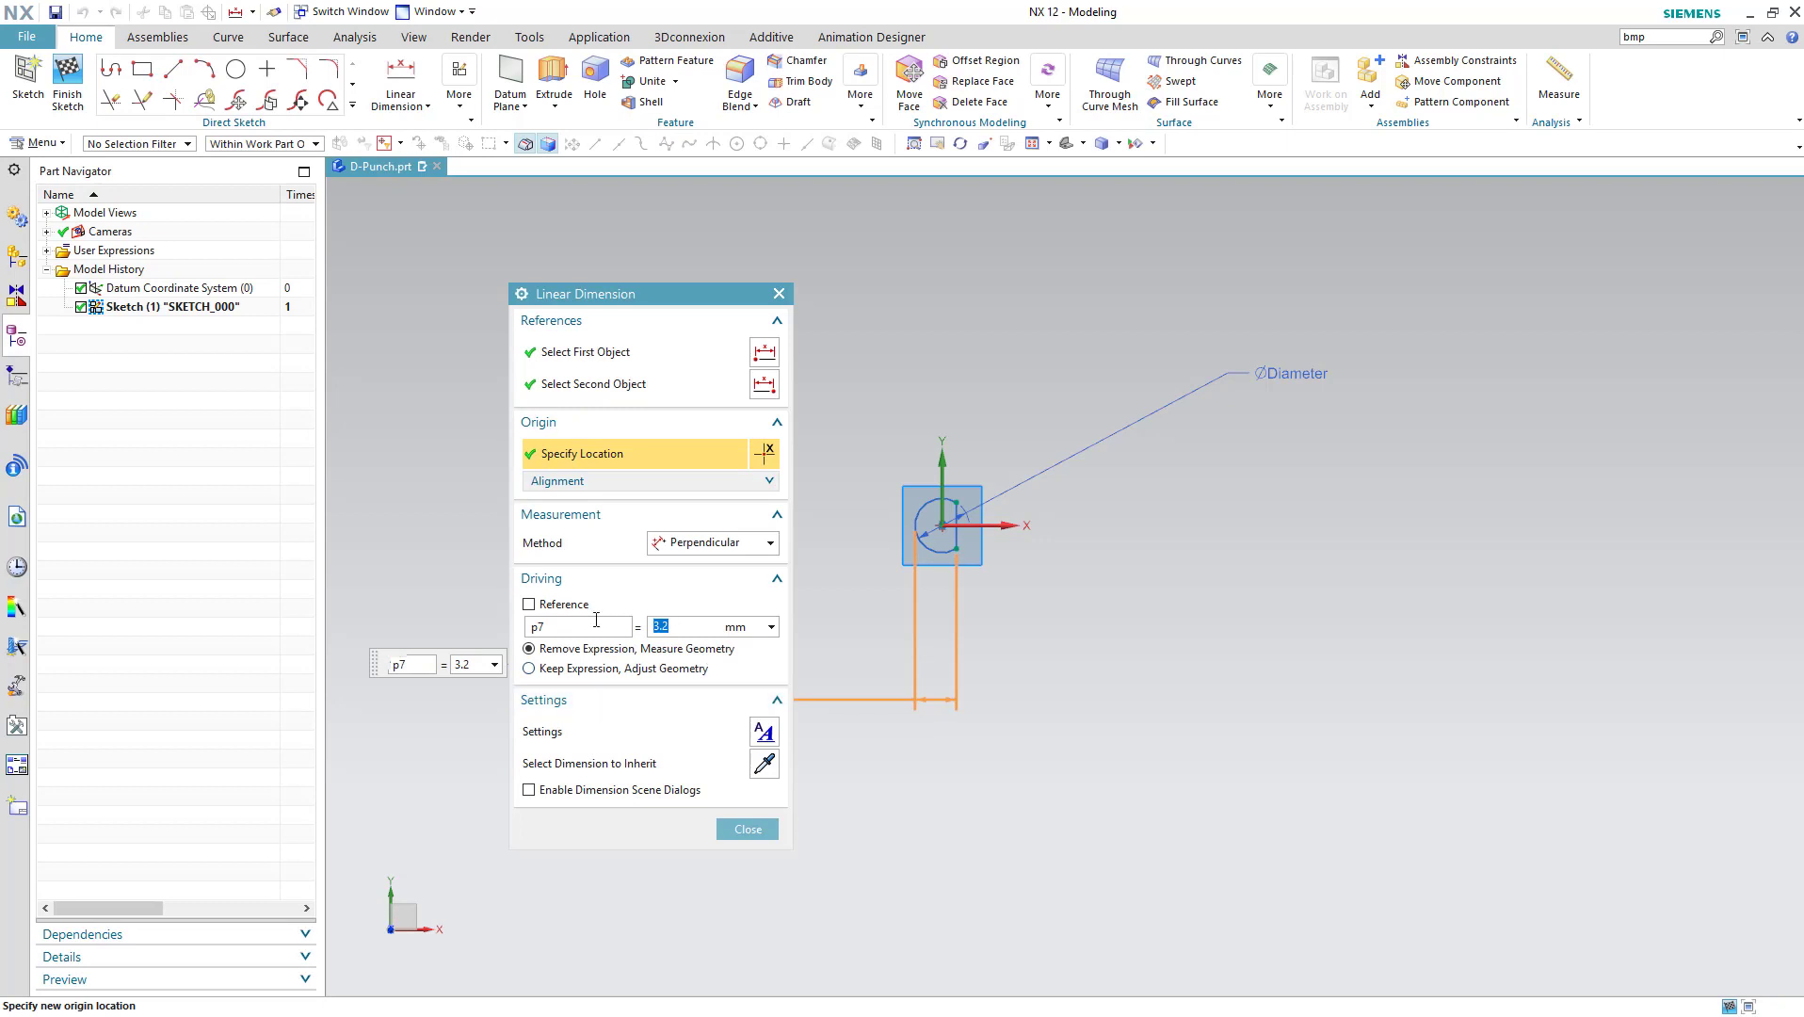
double_click(587, 630)
key(Tab)
click(765, 833)
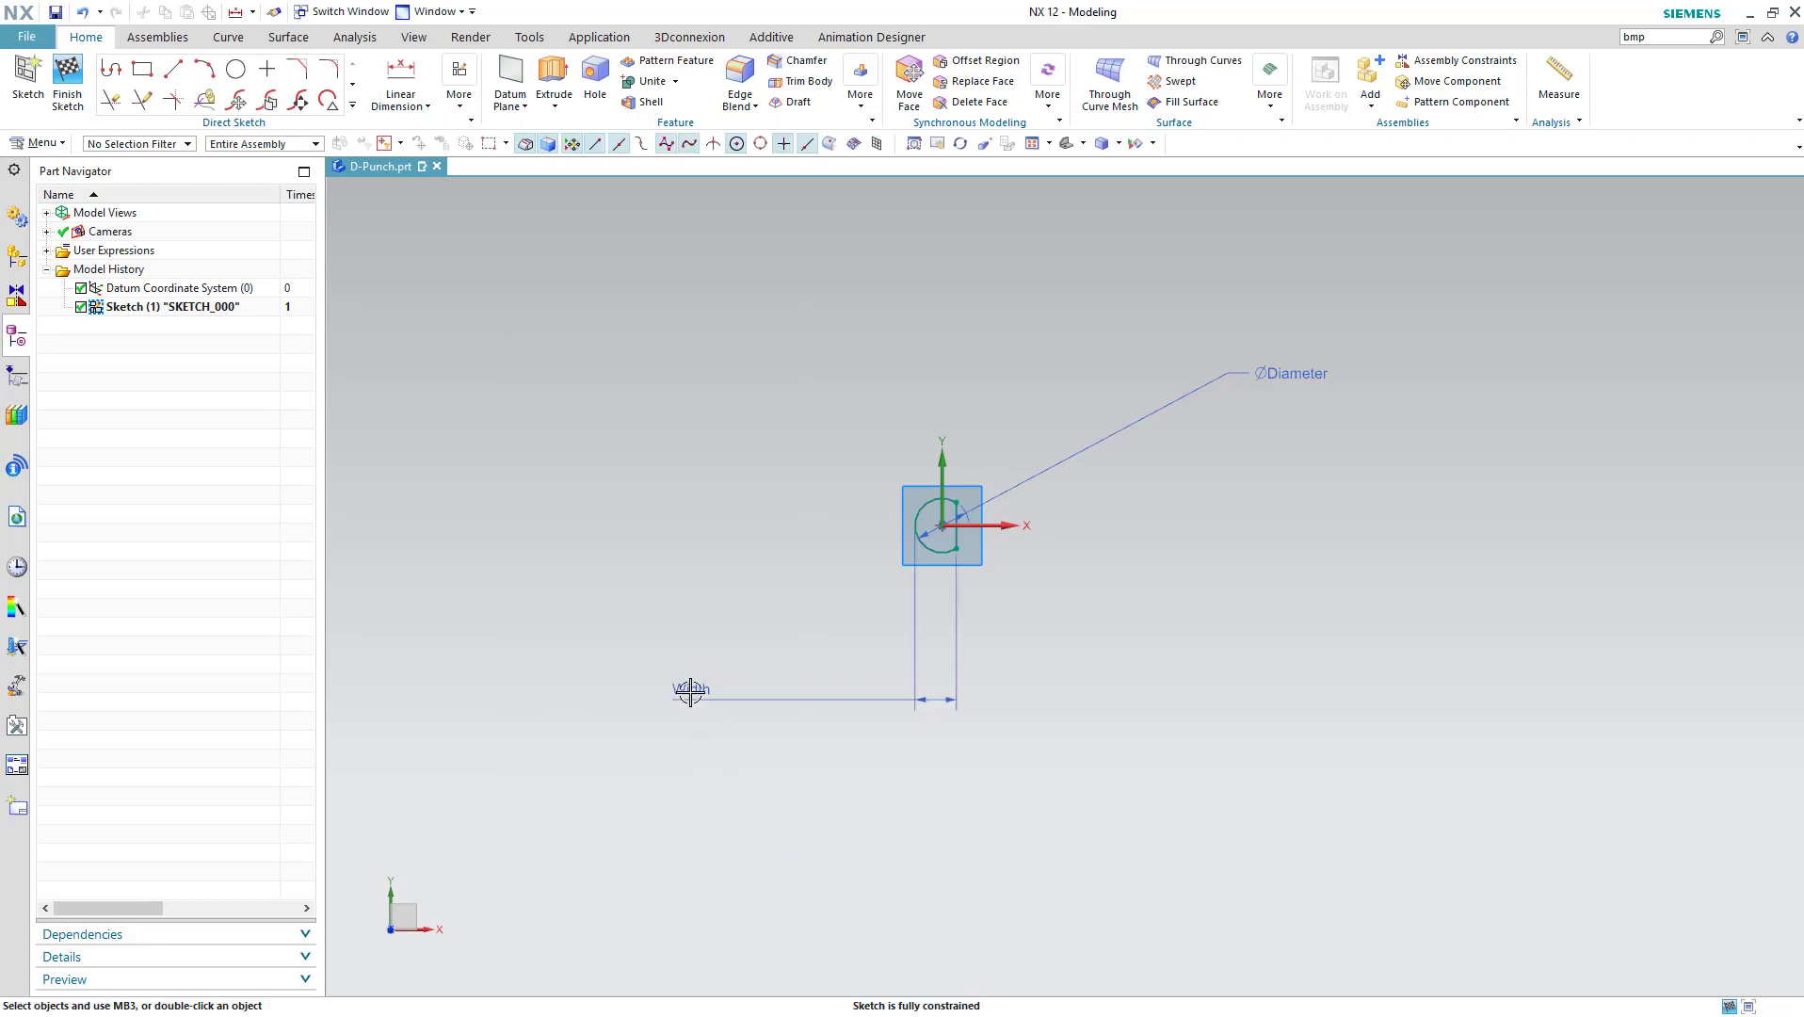
Fit the sketch in view and place the Width and Diameter labels close to the D-profile
drag(692, 688, 789, 690)
drag(1273, 375, 1063, 454)
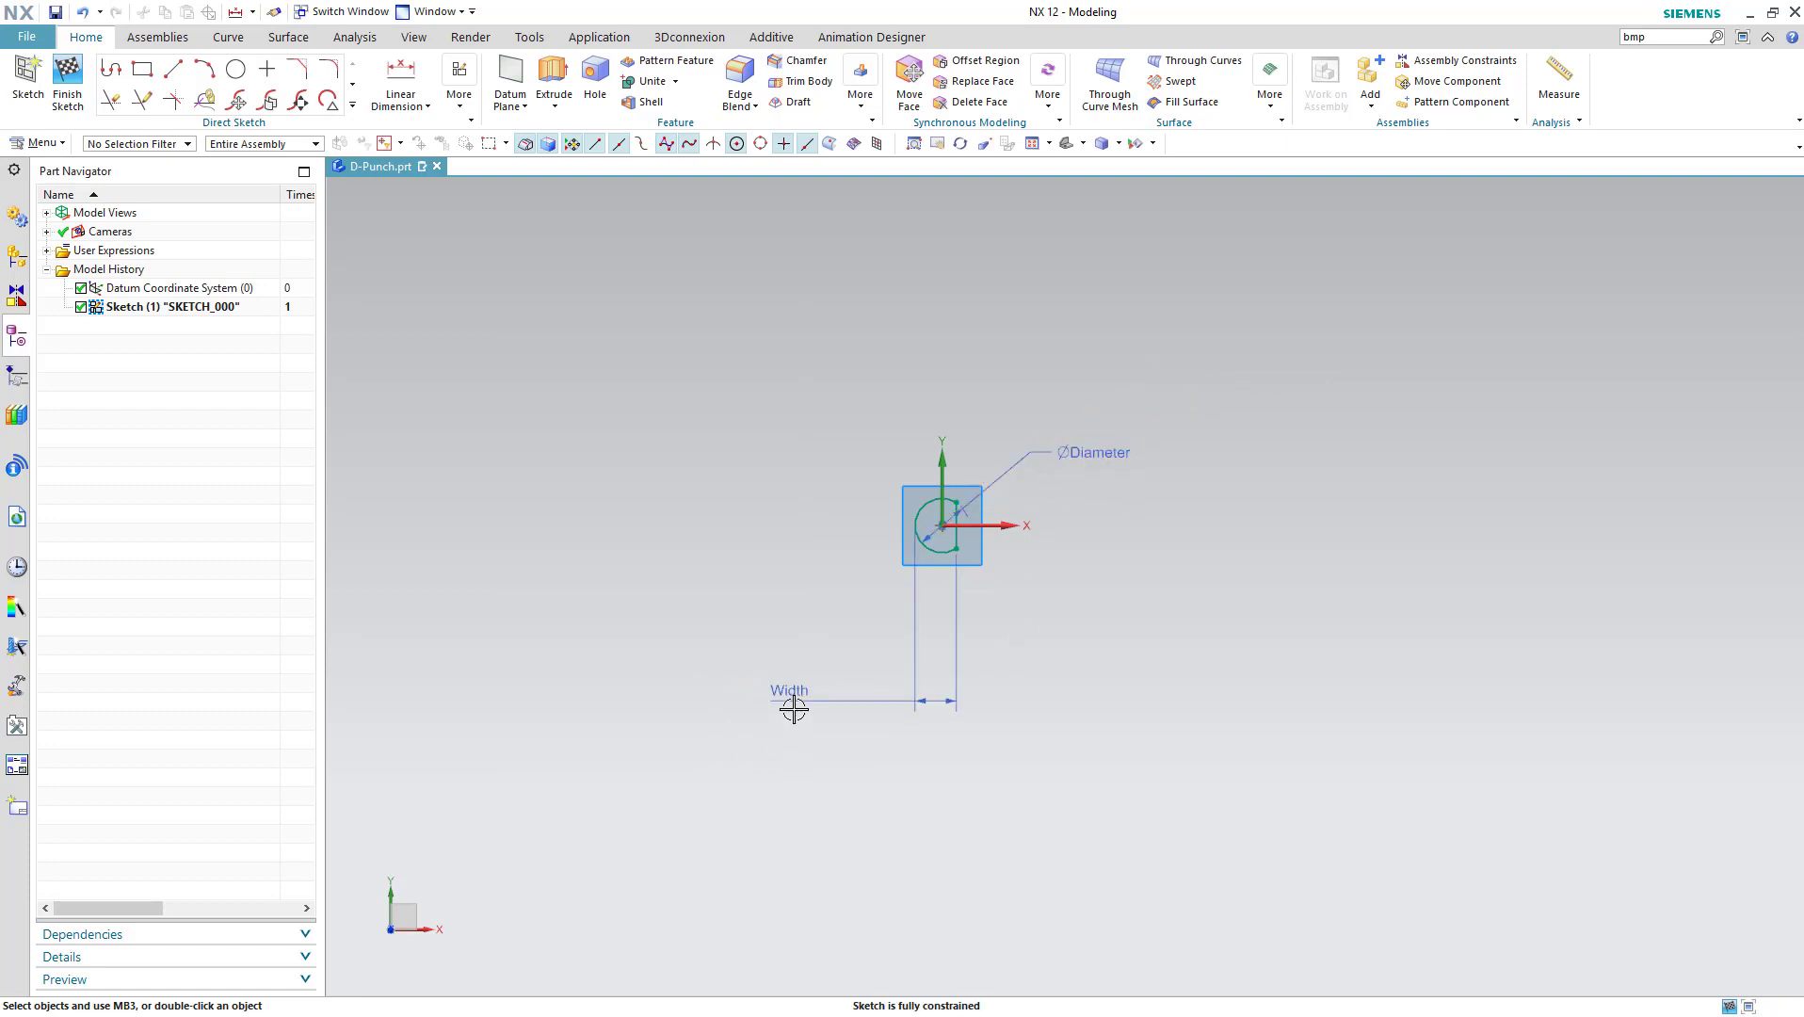
drag(791, 693, 799, 604)
right_click(837, 520)
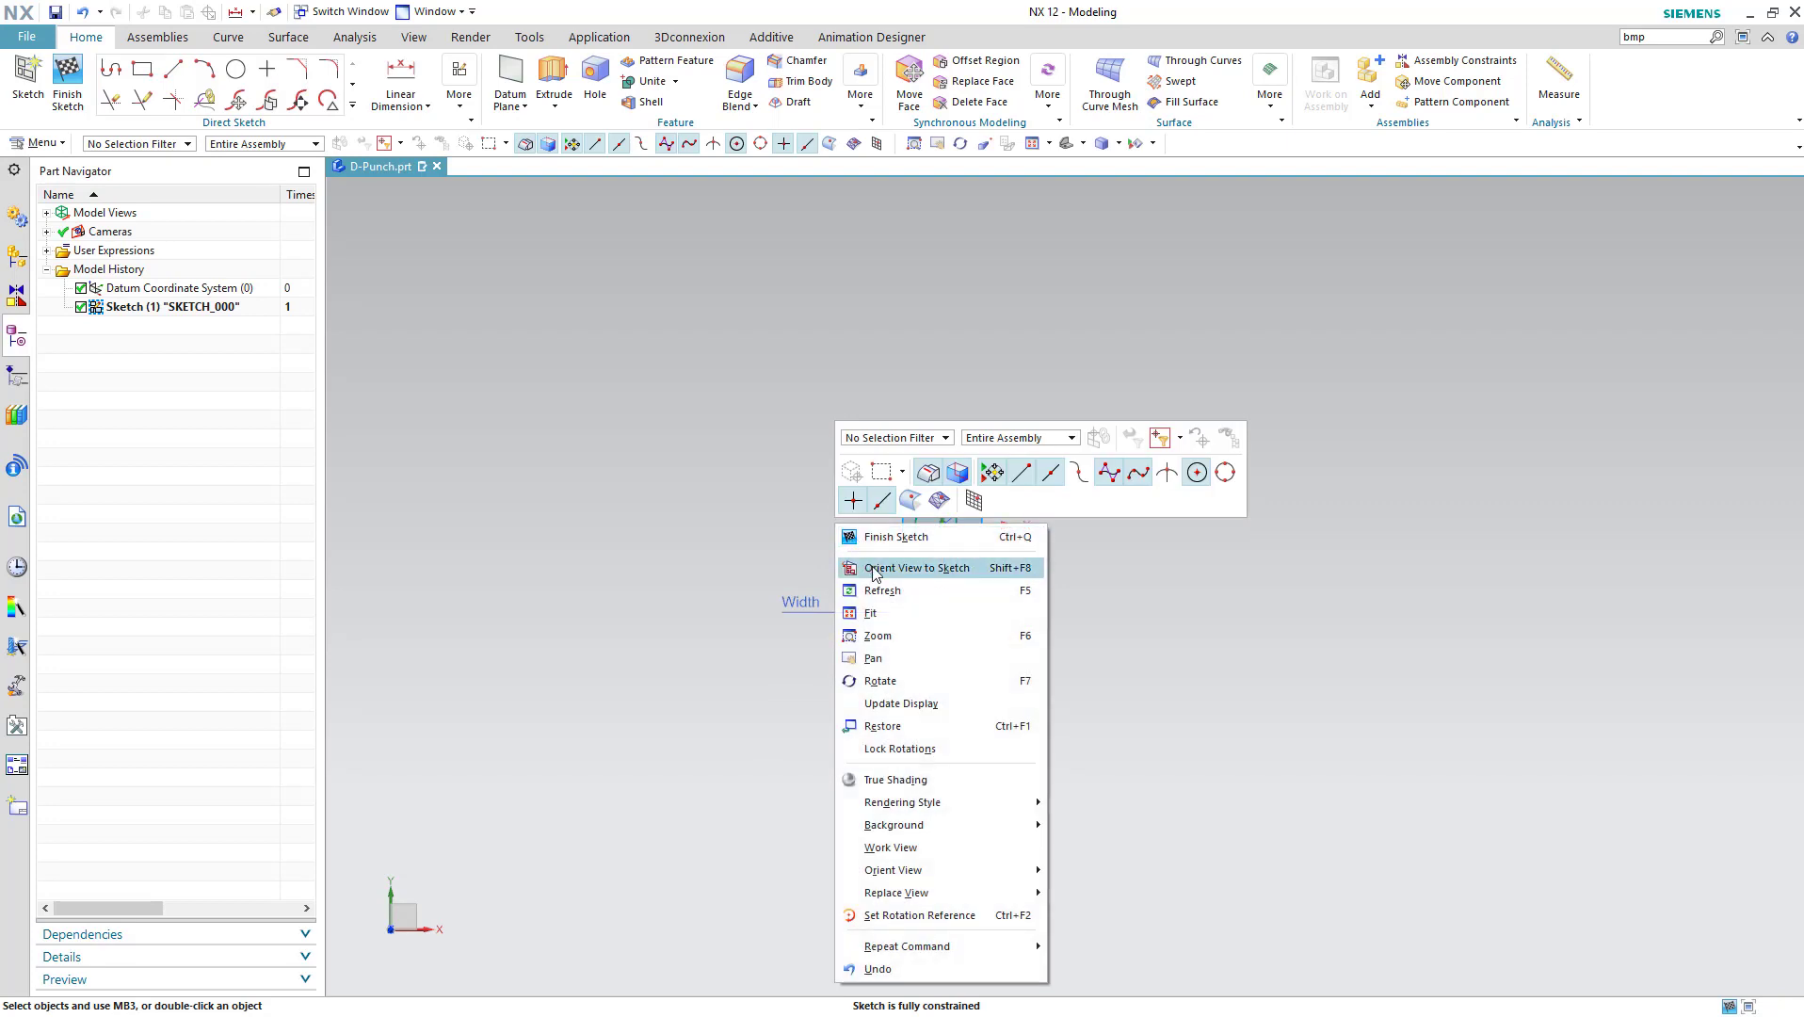
click(888, 622)
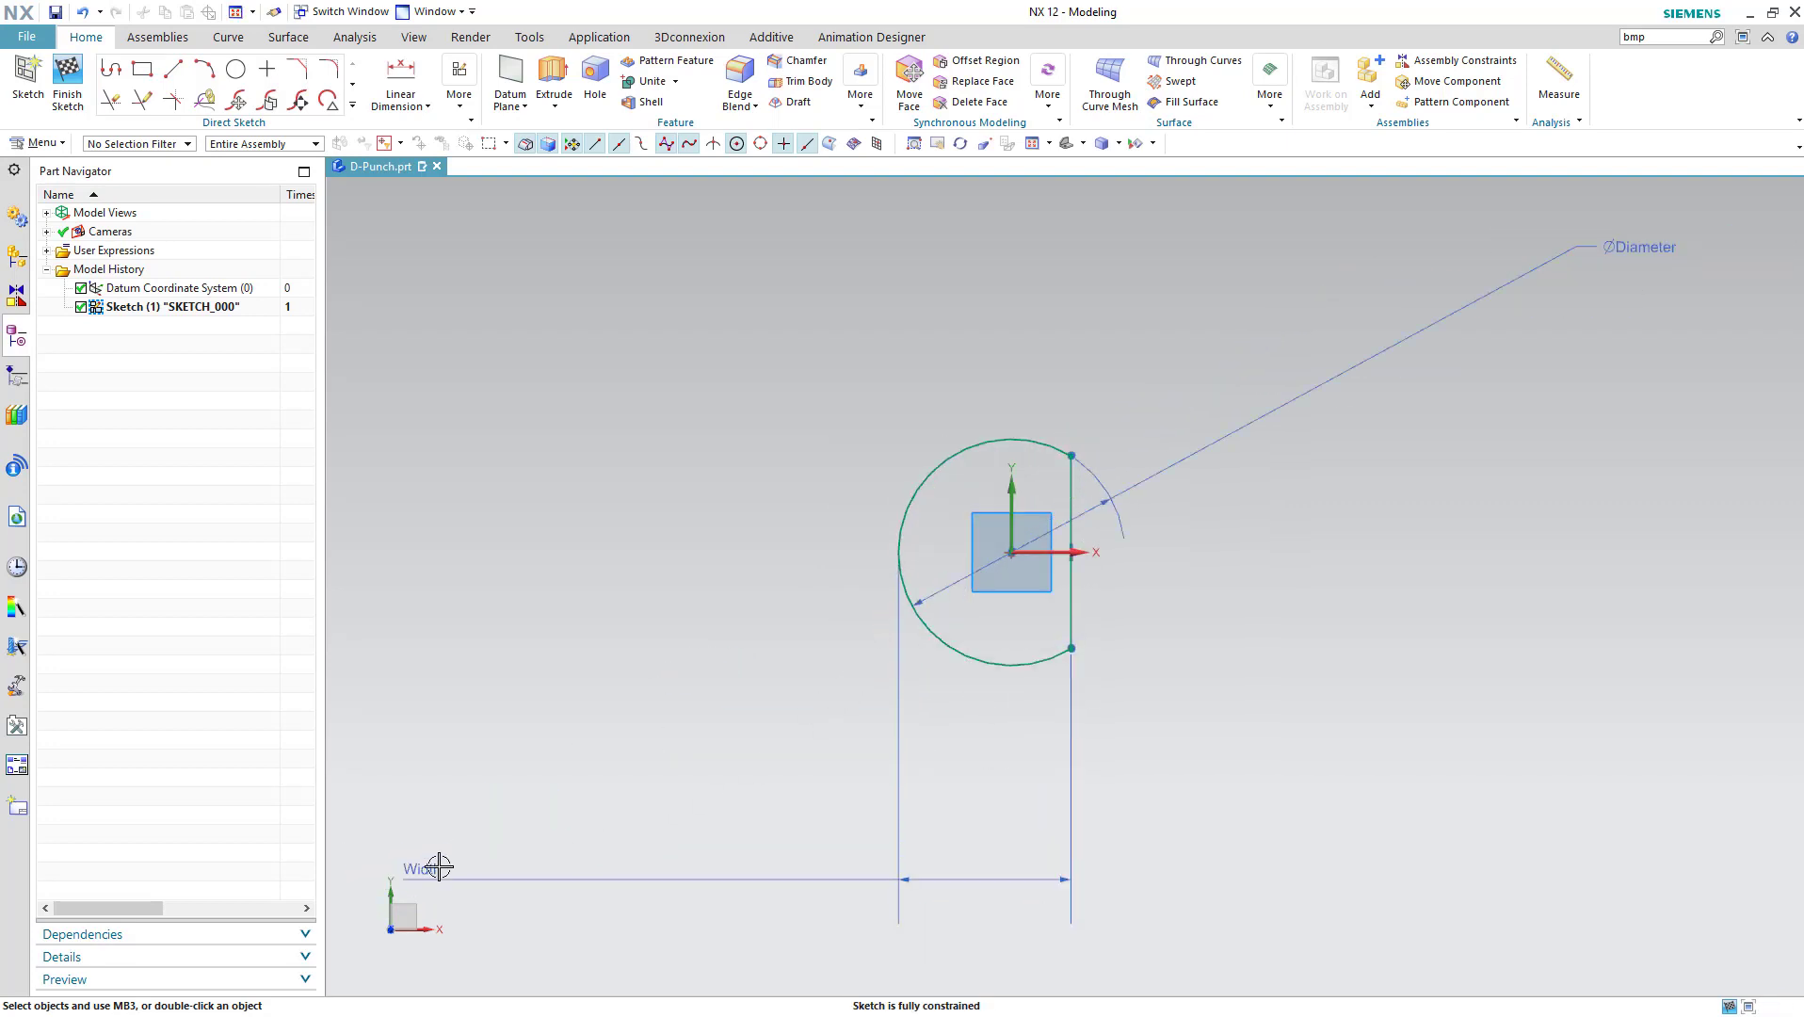
mouse_move(431, 865)
mouse_down()
mouse_move(1071, 812)
mouse_move(985, 708)
mouse_up()
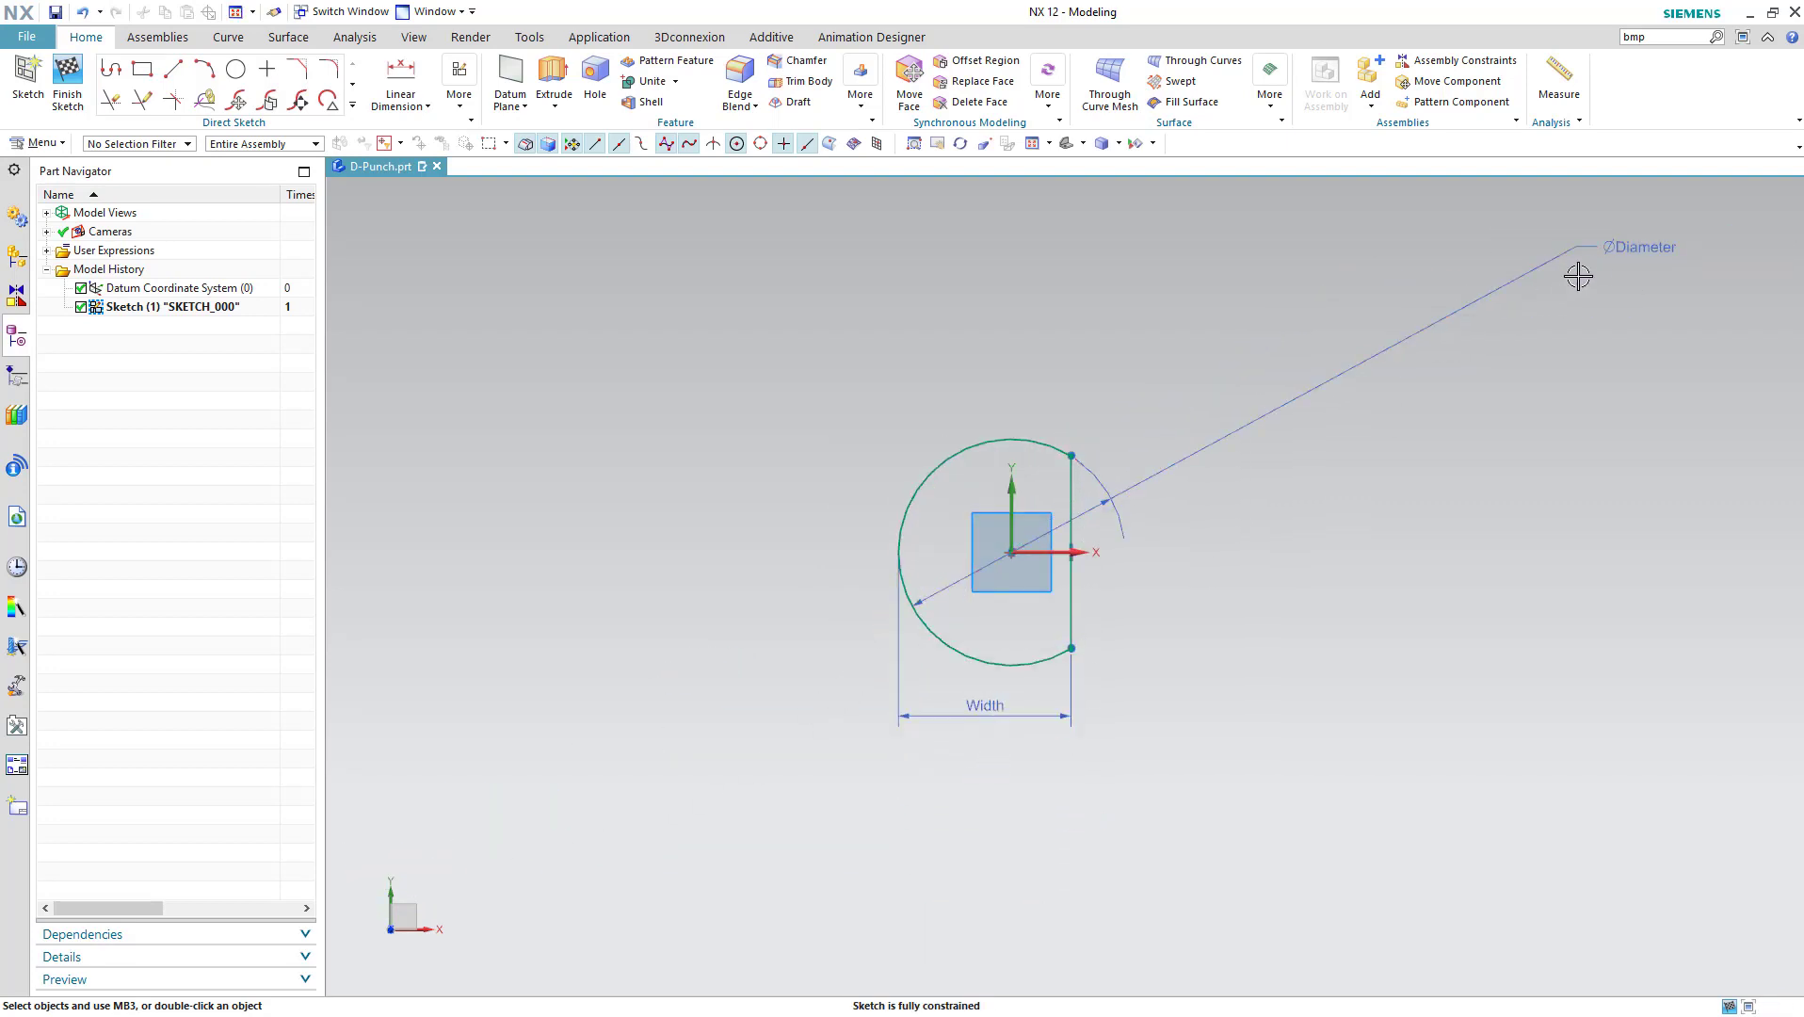
drag(1527, 266, 1120, 399)
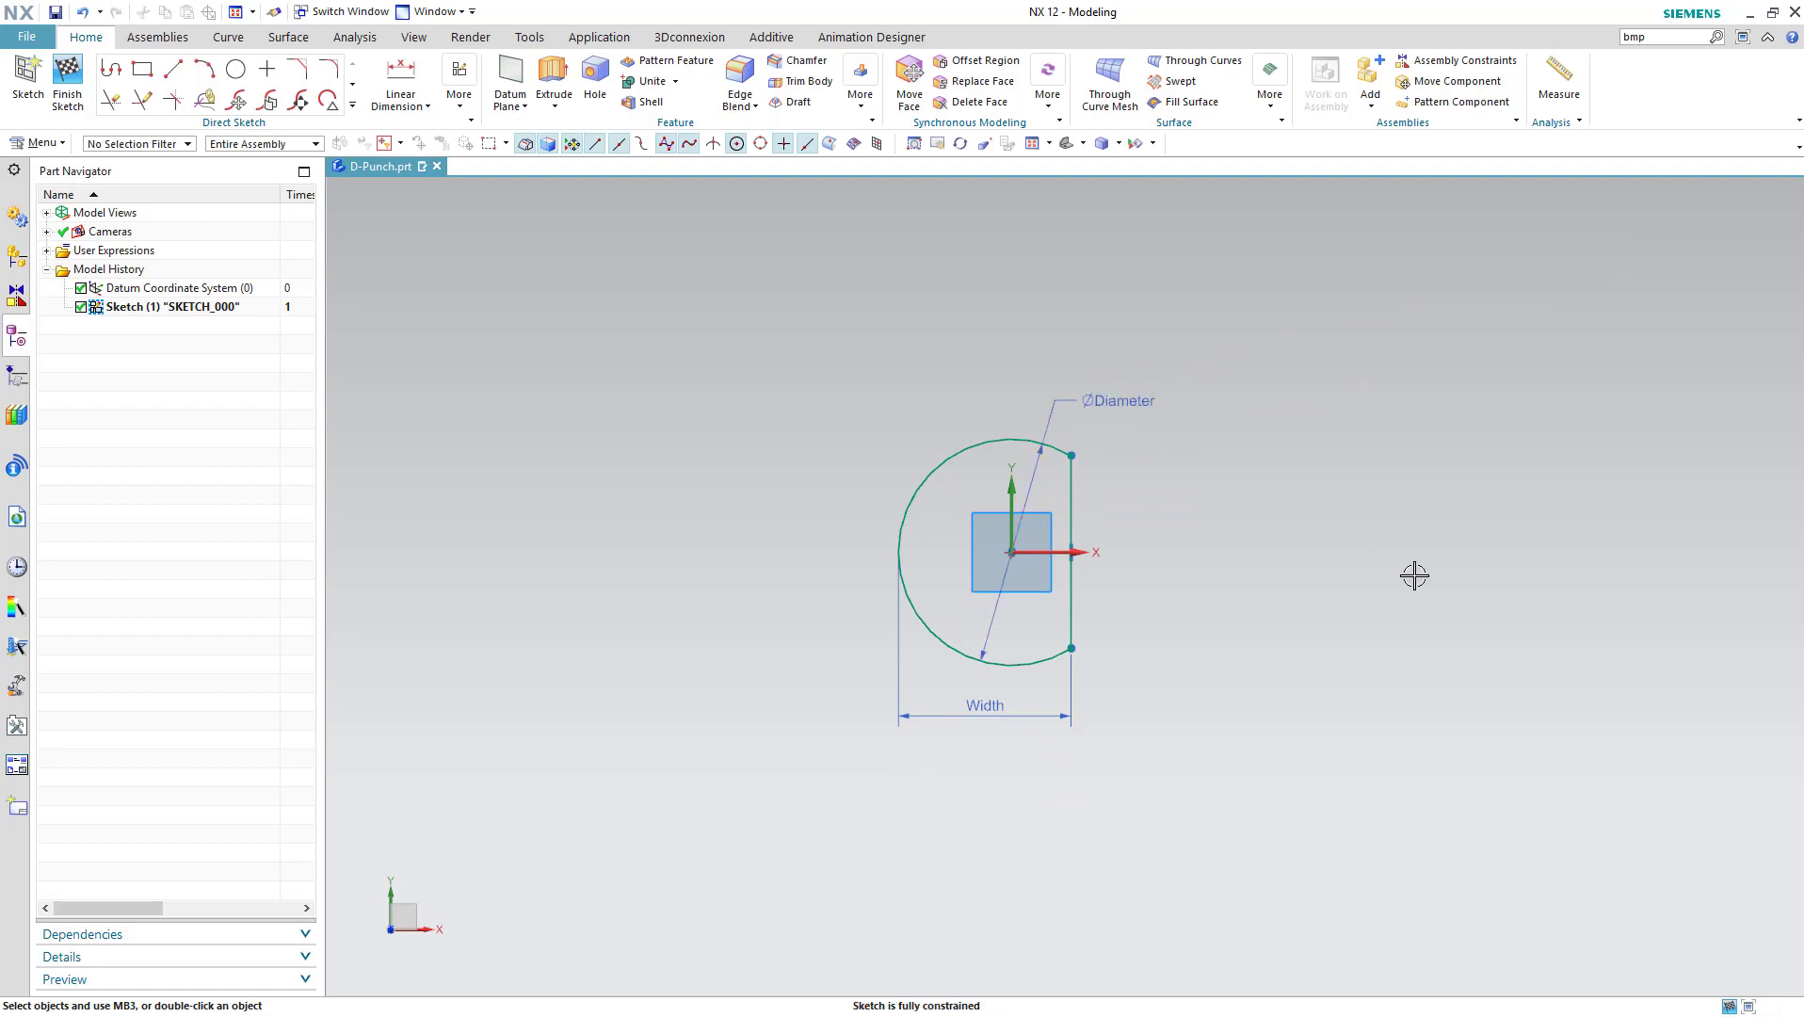
Finish the sketch and zoom and orbit to view the D-profile in 3D
click(67, 80)
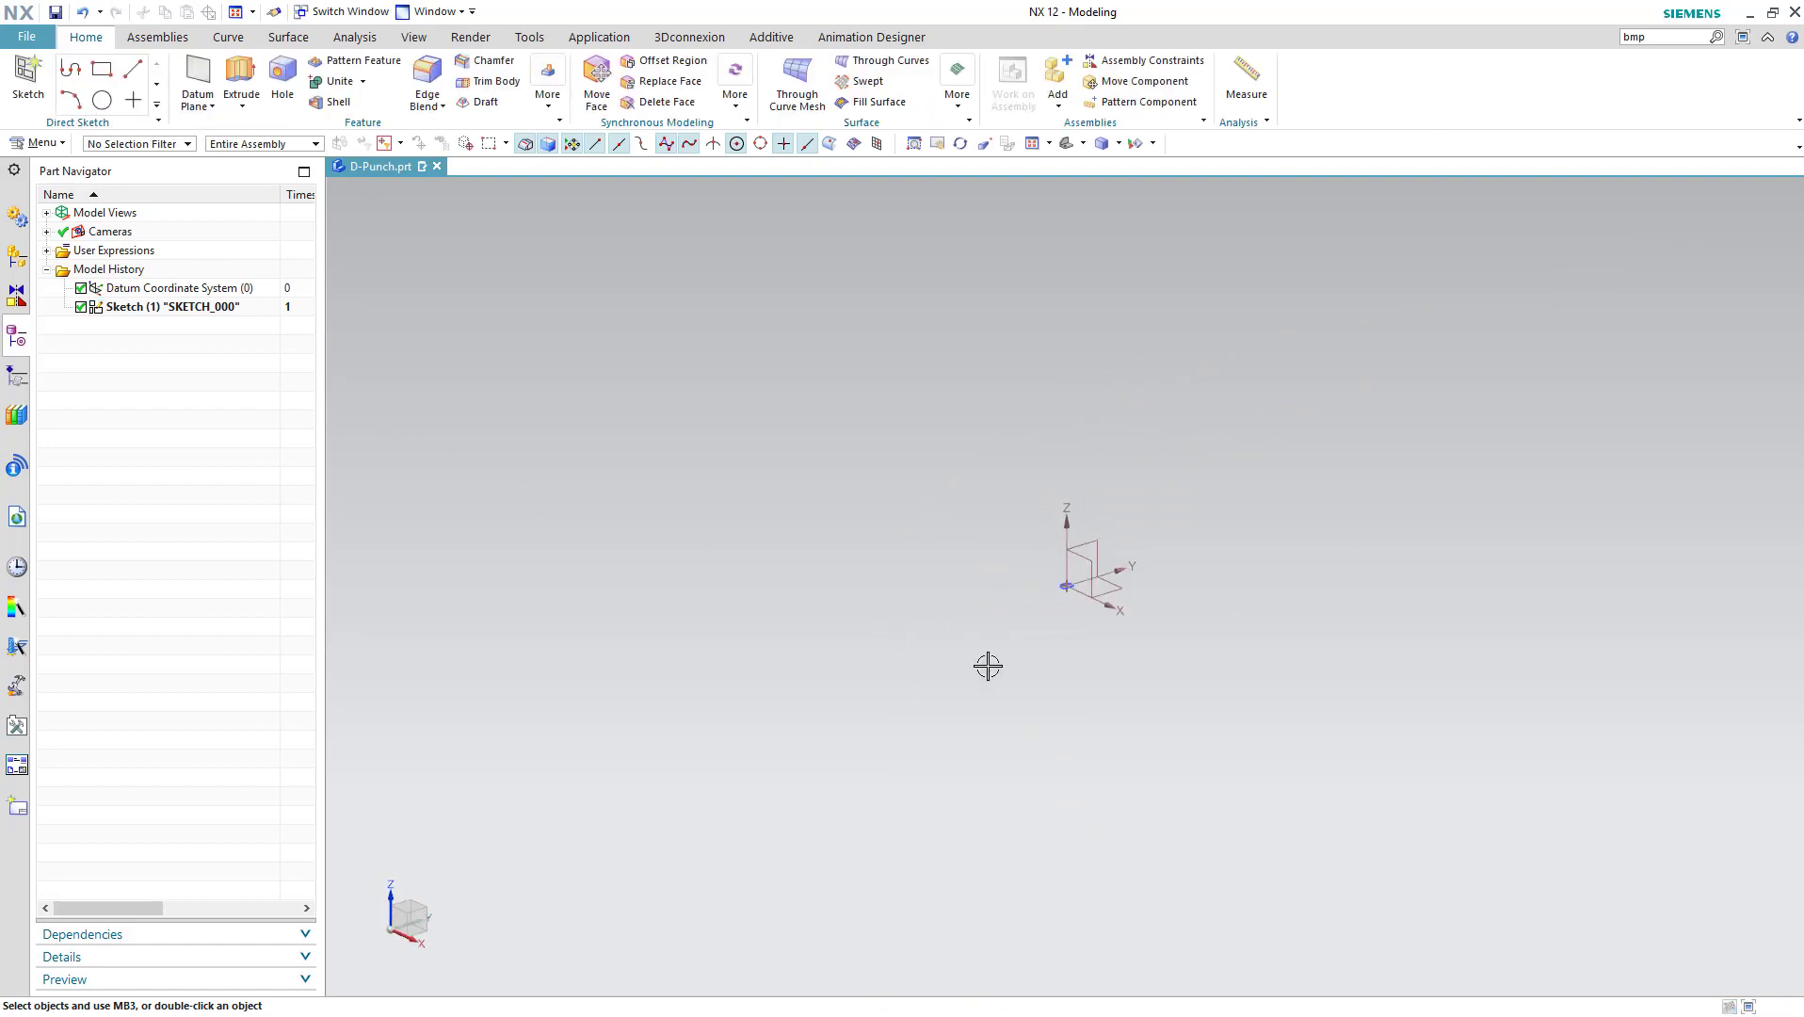
right_click(991, 629)
click(1043, 280)
drag(1019, 293, 979, 652)
mouse_move(979, 652)
middle_down()
mouse_move(1019, 643)
mouse_move(1127, 706)
mouse_move(1087, 691)
middle_up()
scroll(1089, 680, down, 2)
scroll(1089, 679, down, 1)
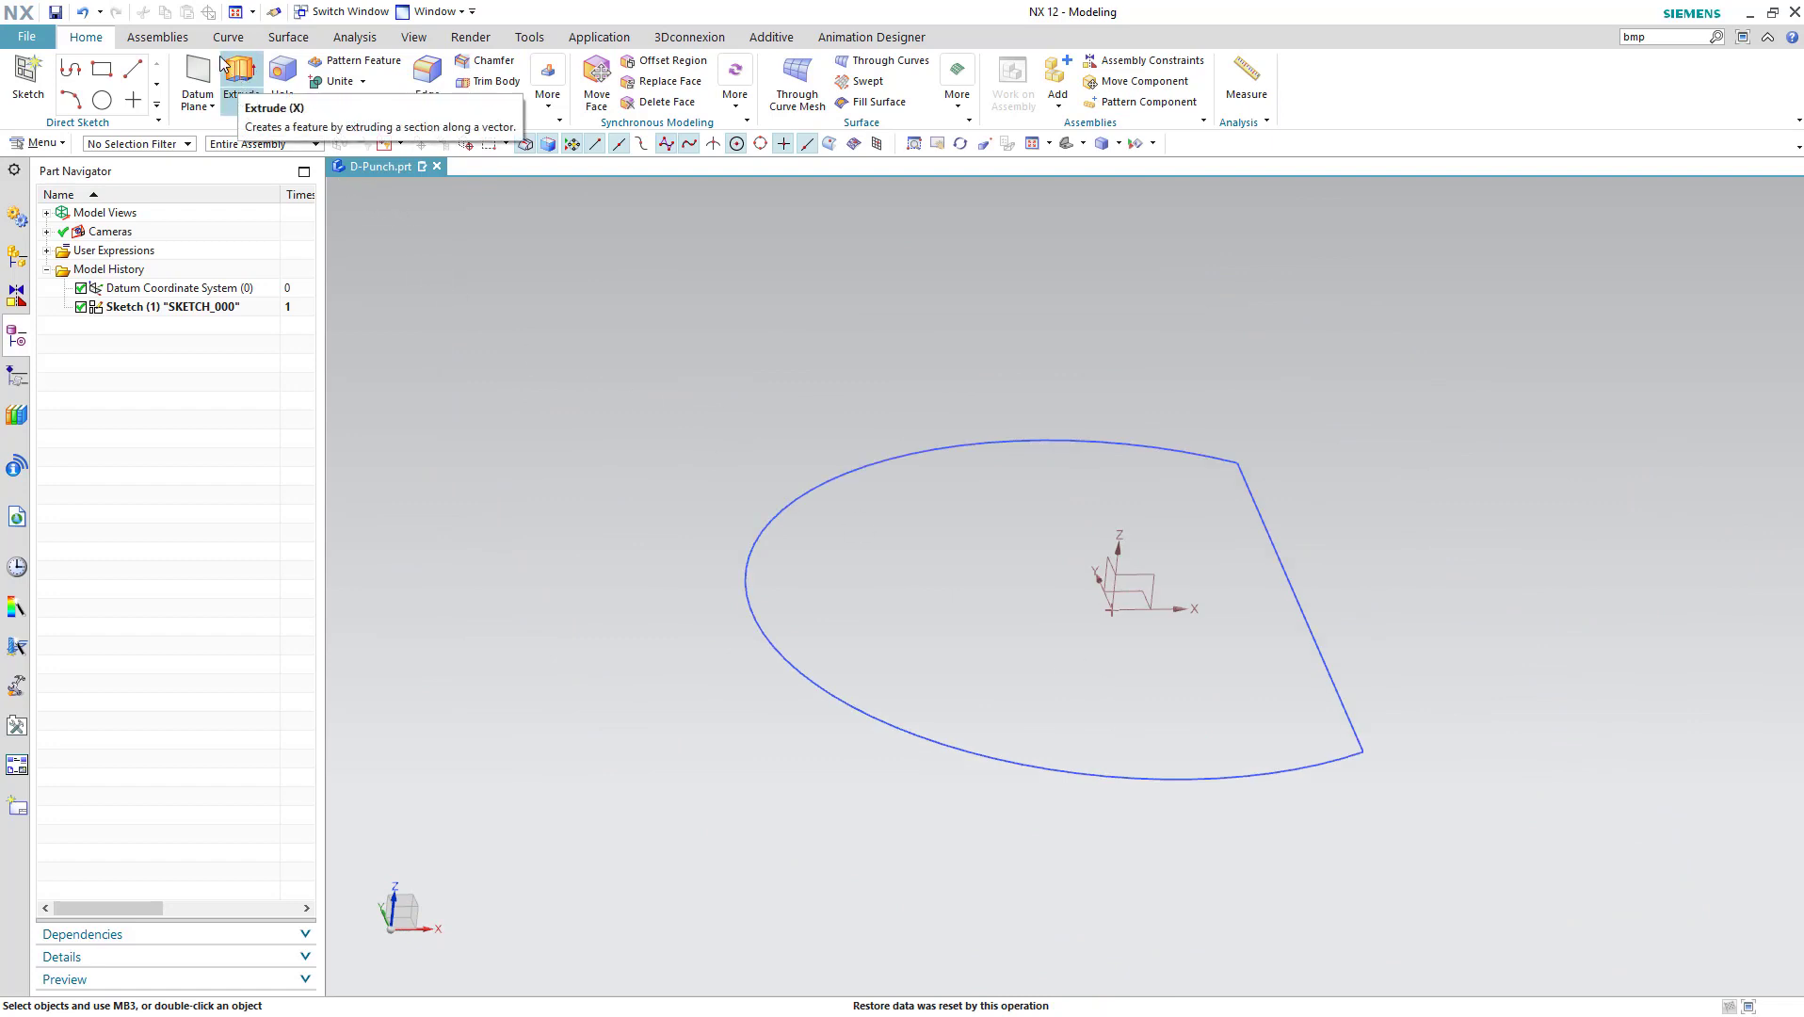
click(545, 38)
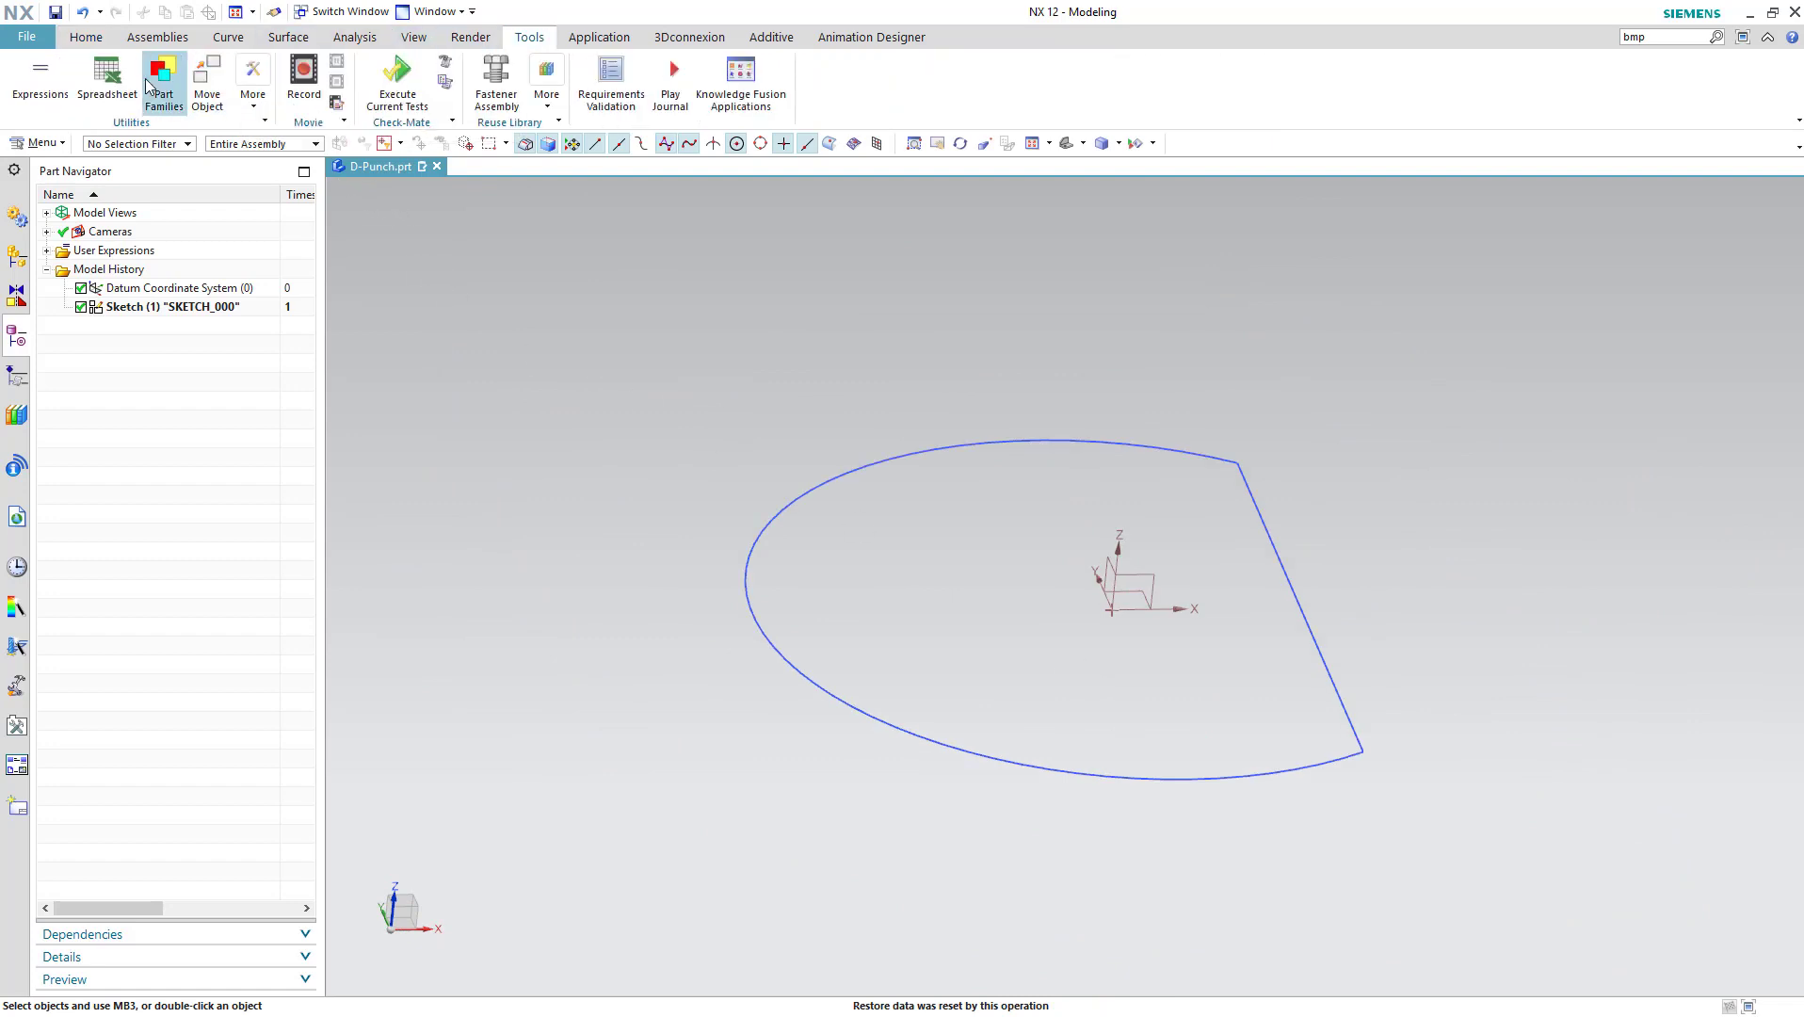
Add a length expression Max_Thickness = 3.2 mm and close the Expressions dialog
click(41, 75)
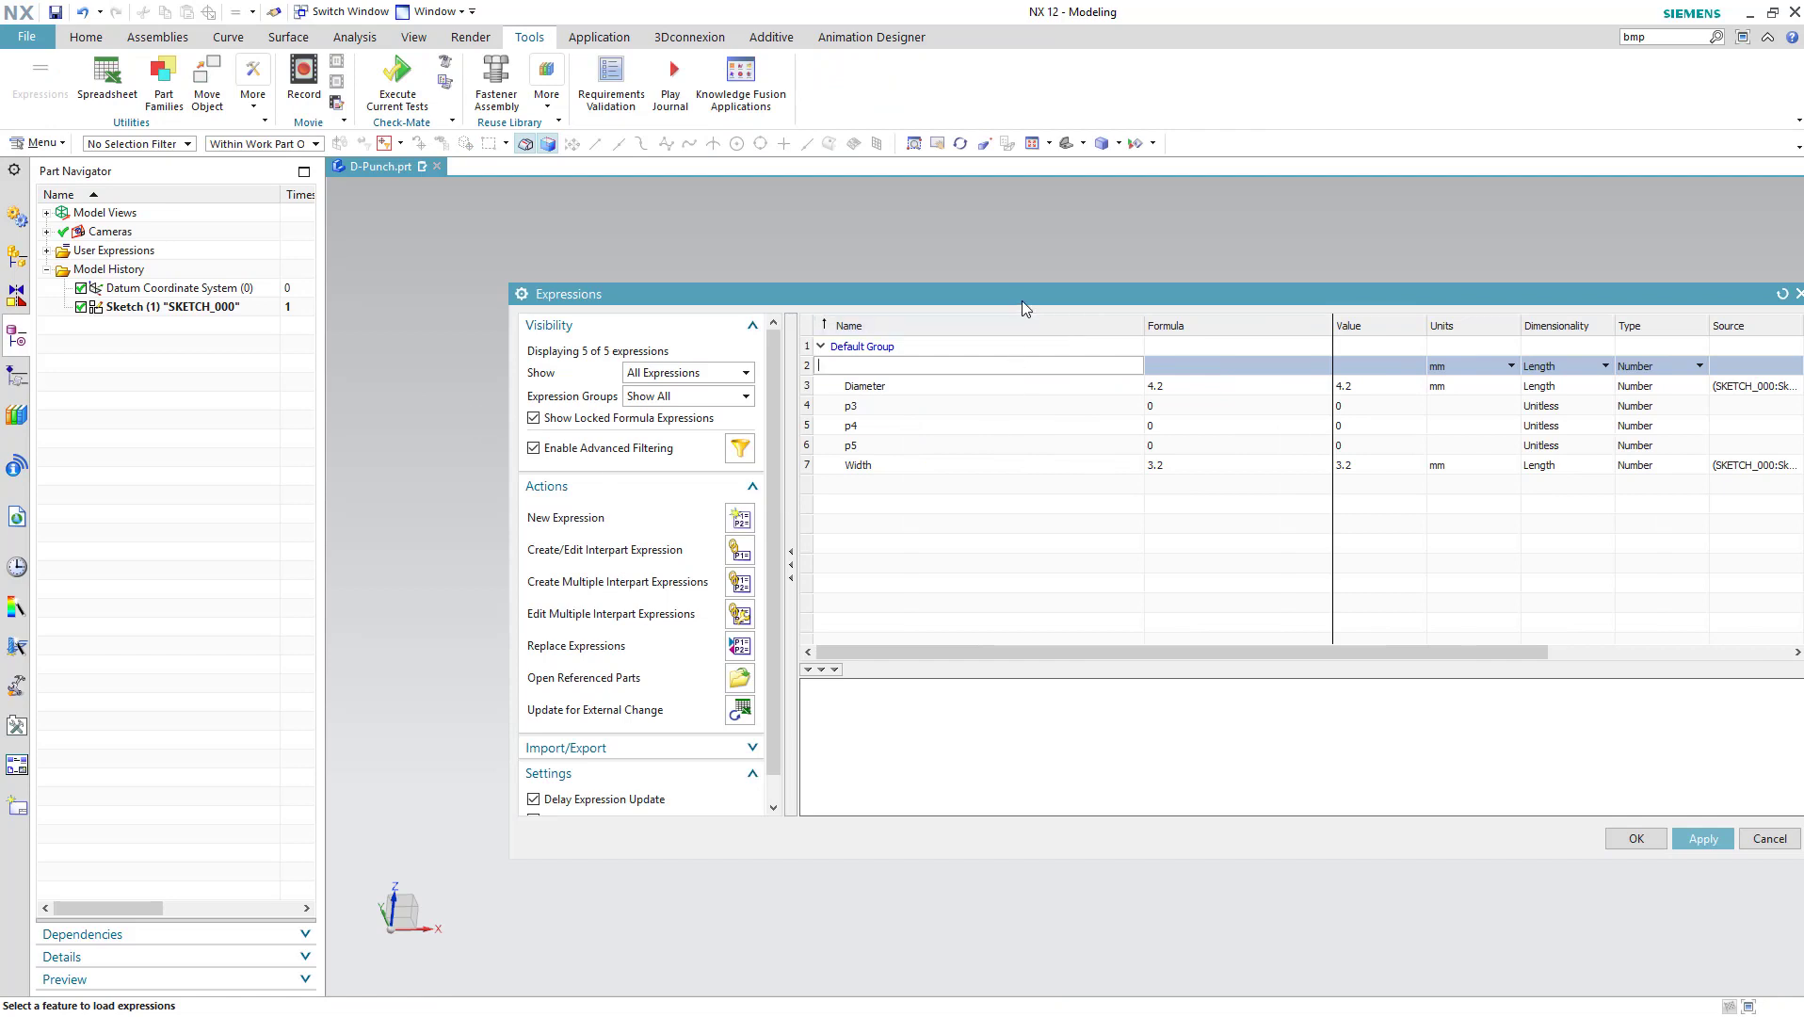
drag(1024, 300, 842, 290)
text(Max_Thickness)
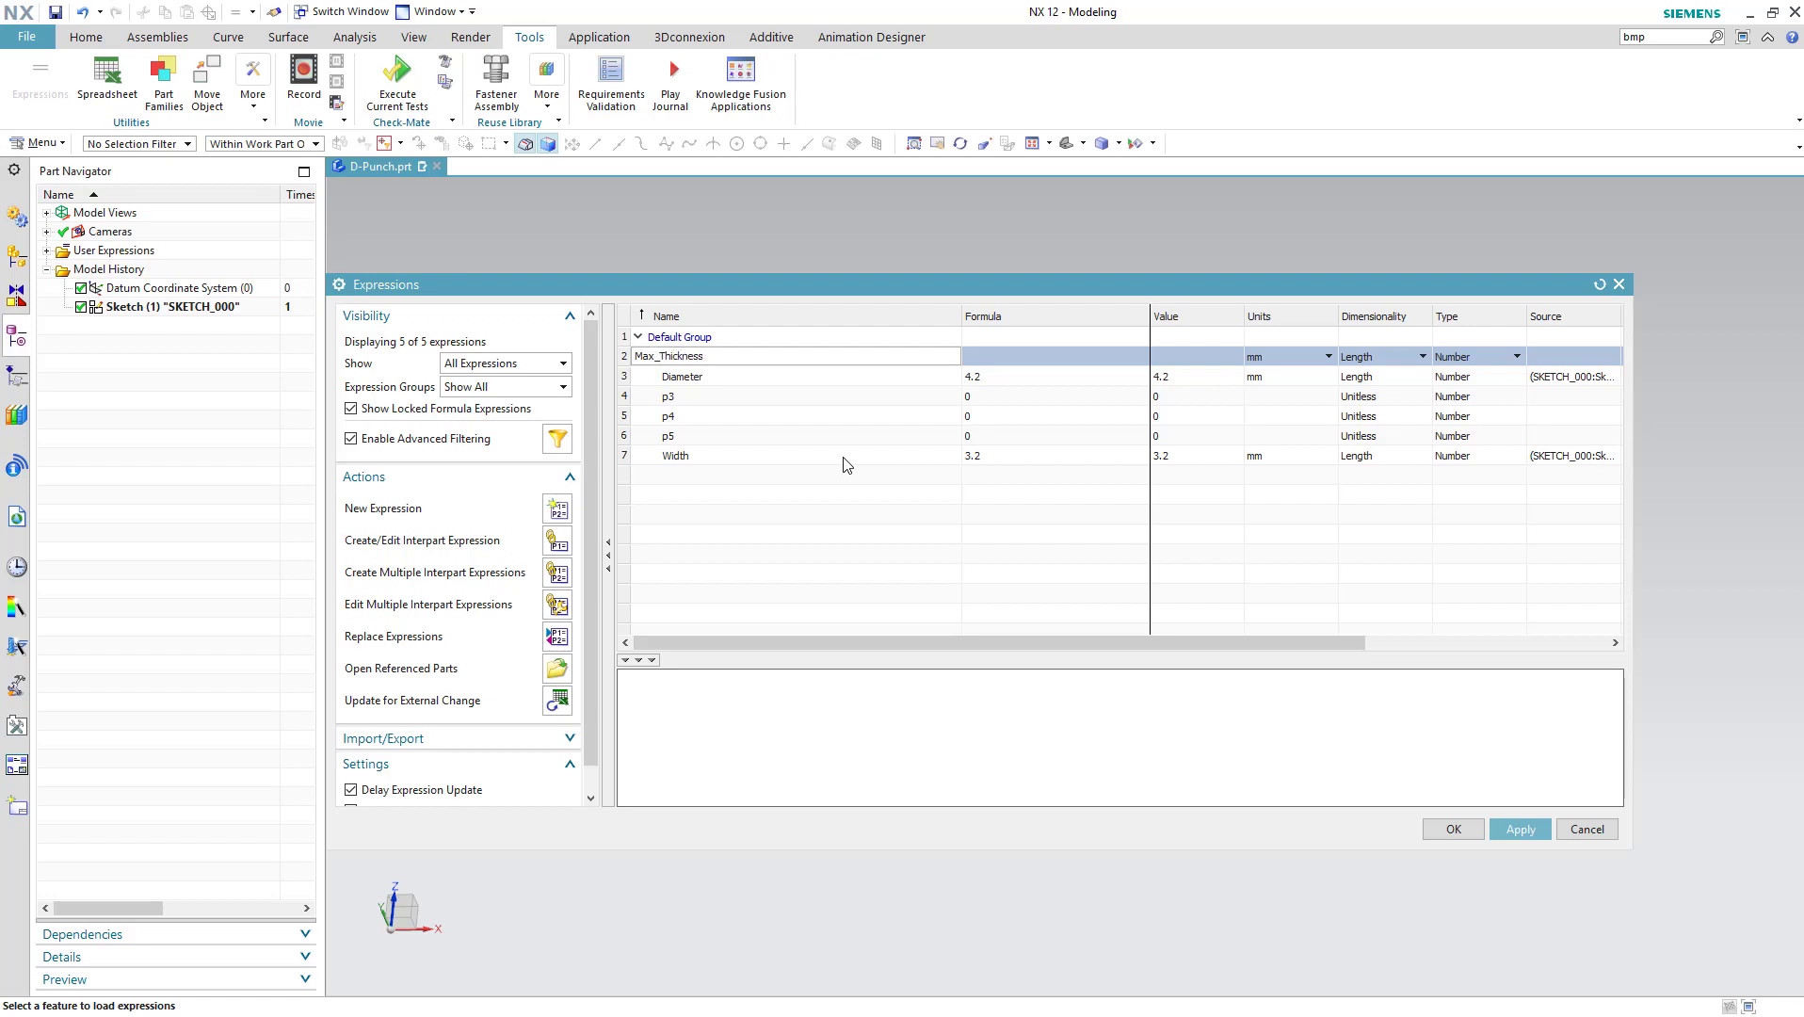
click(989, 360)
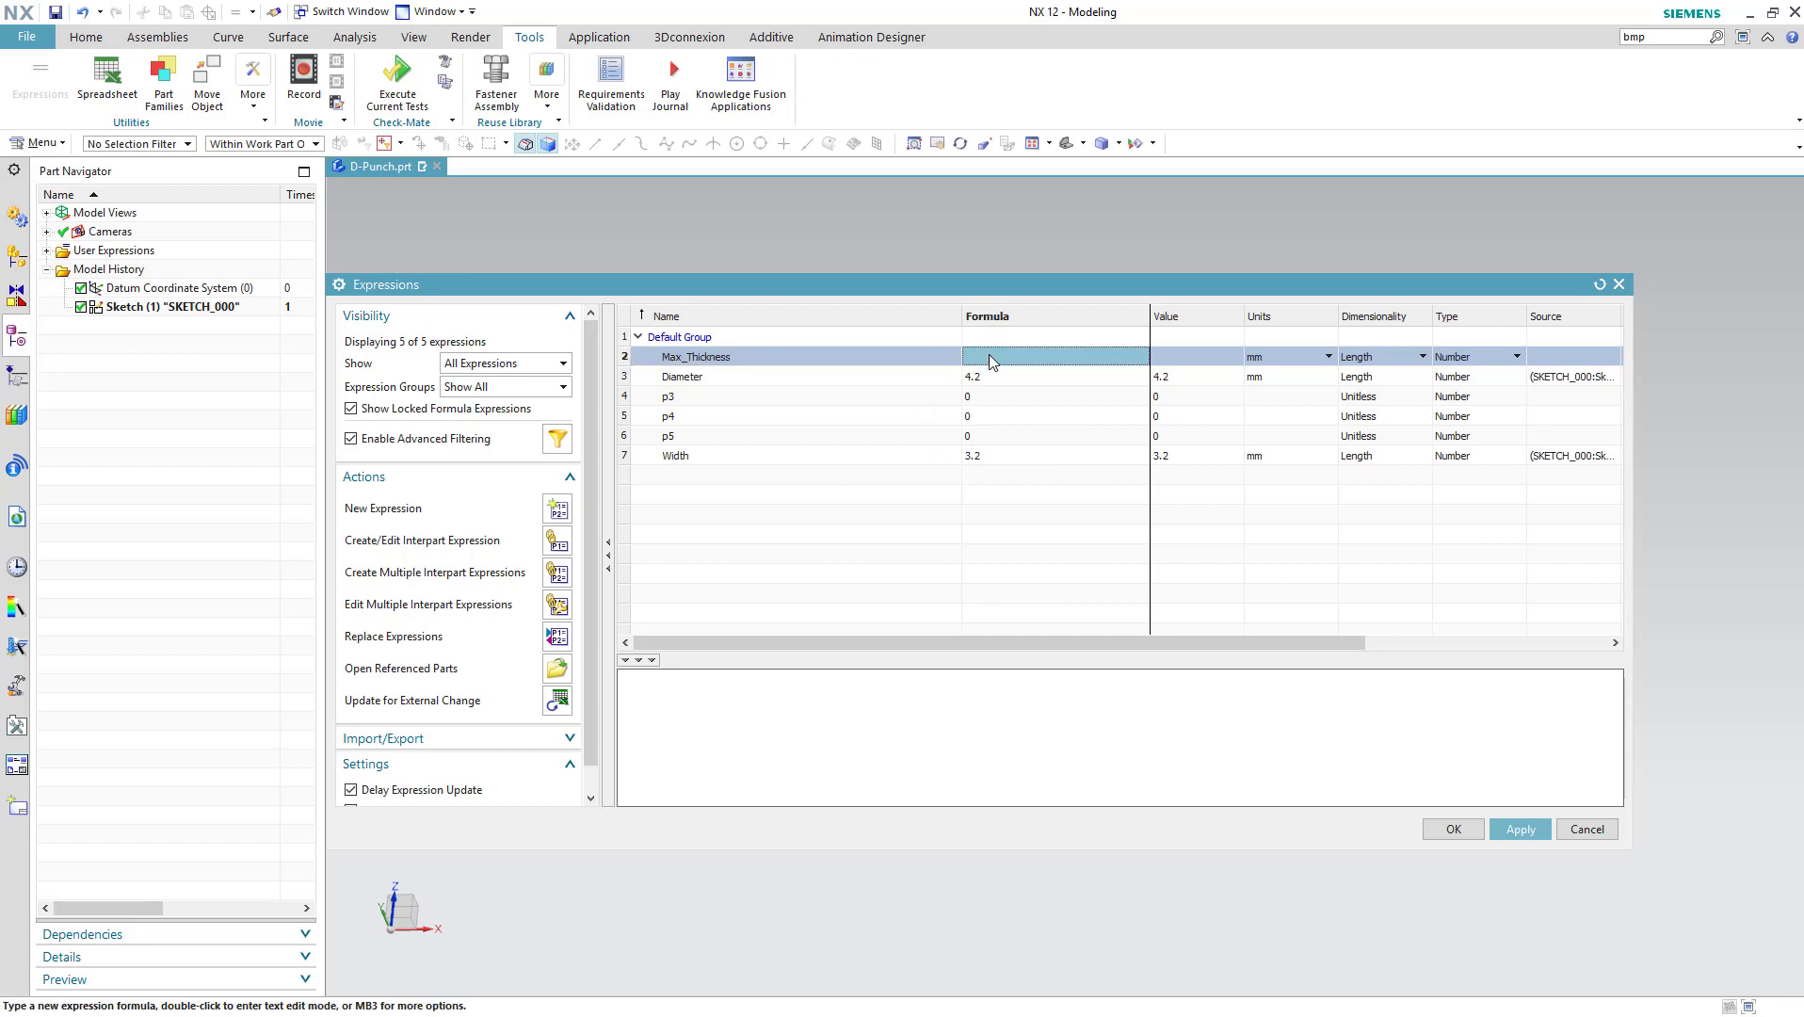
click(990, 360)
text(3.2)
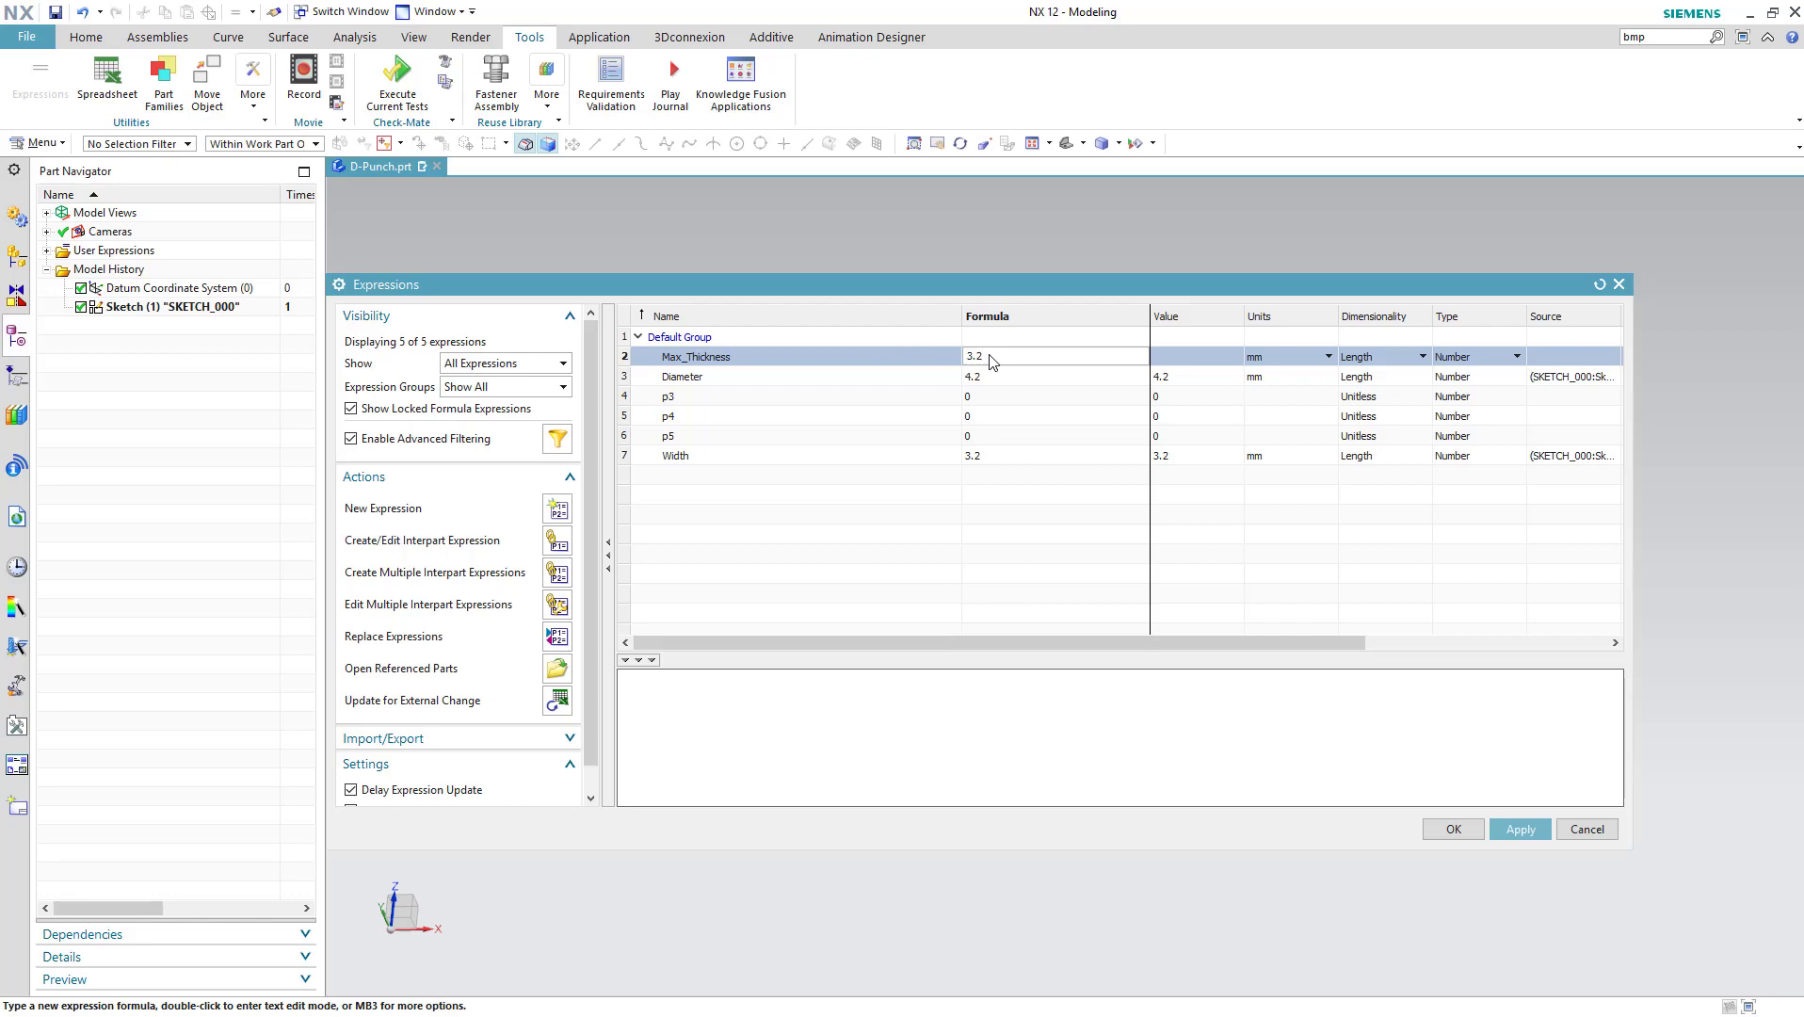
key(Return)
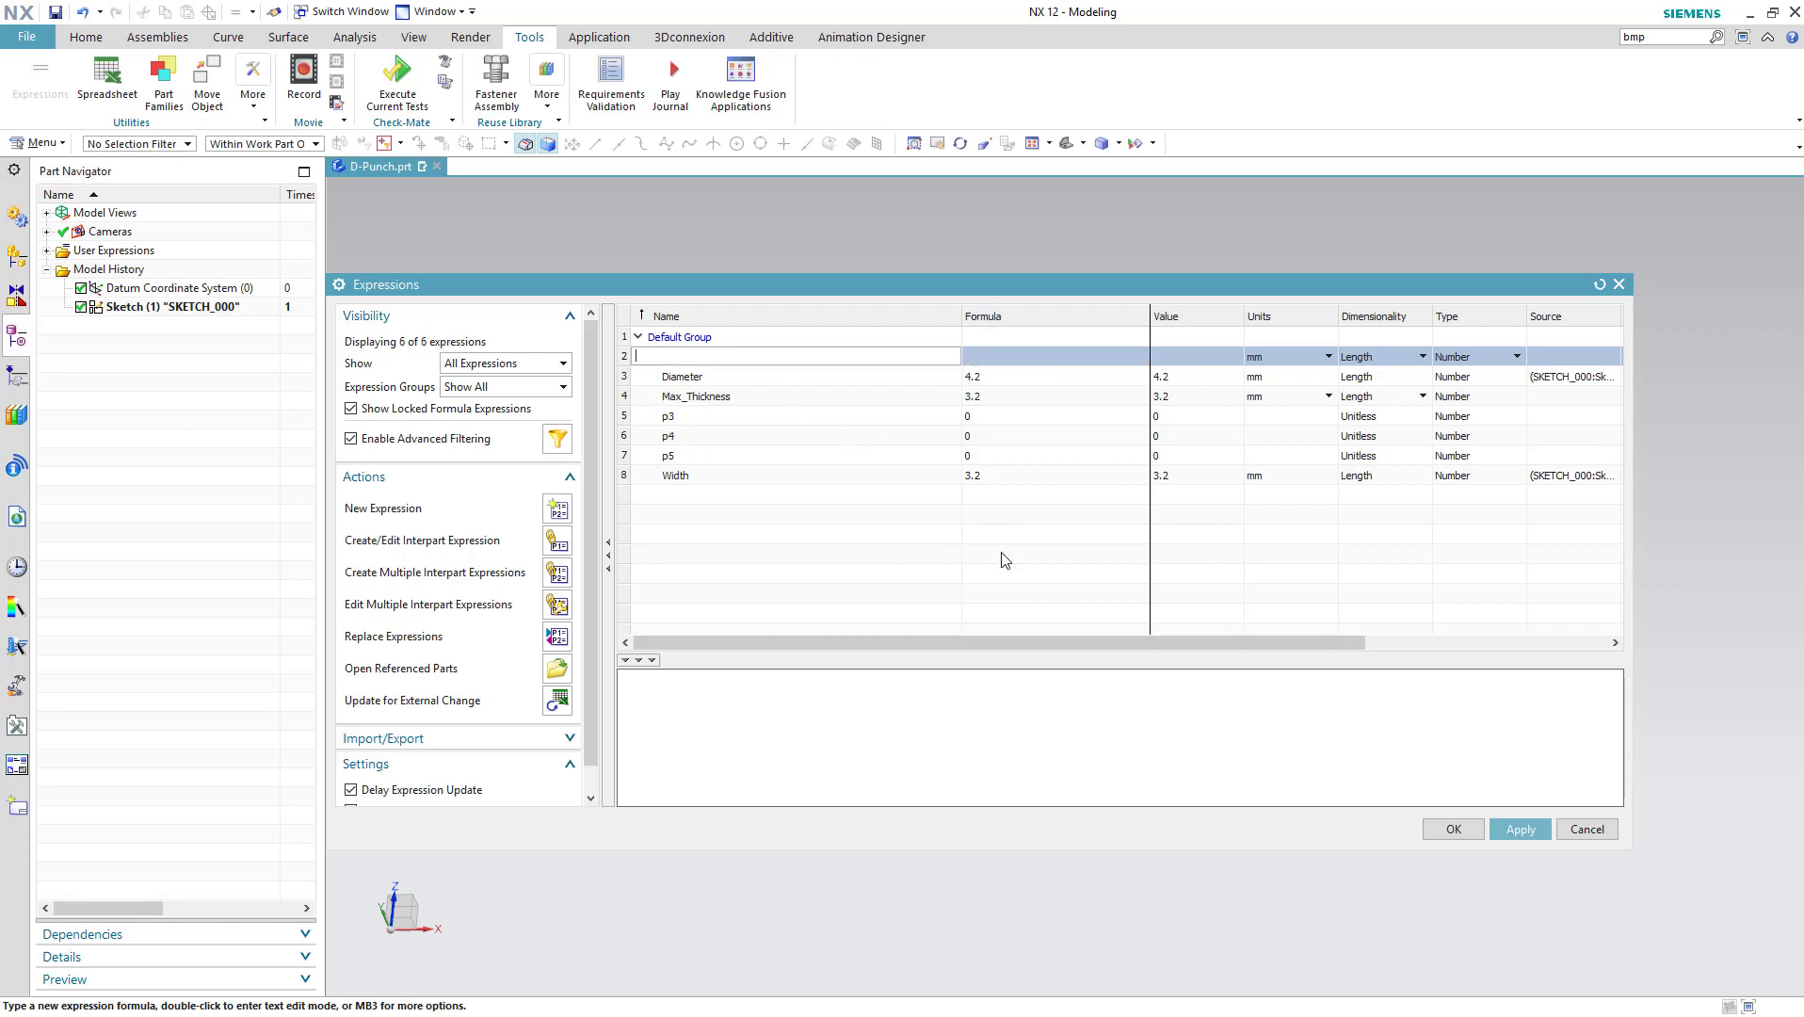
click(1441, 831)
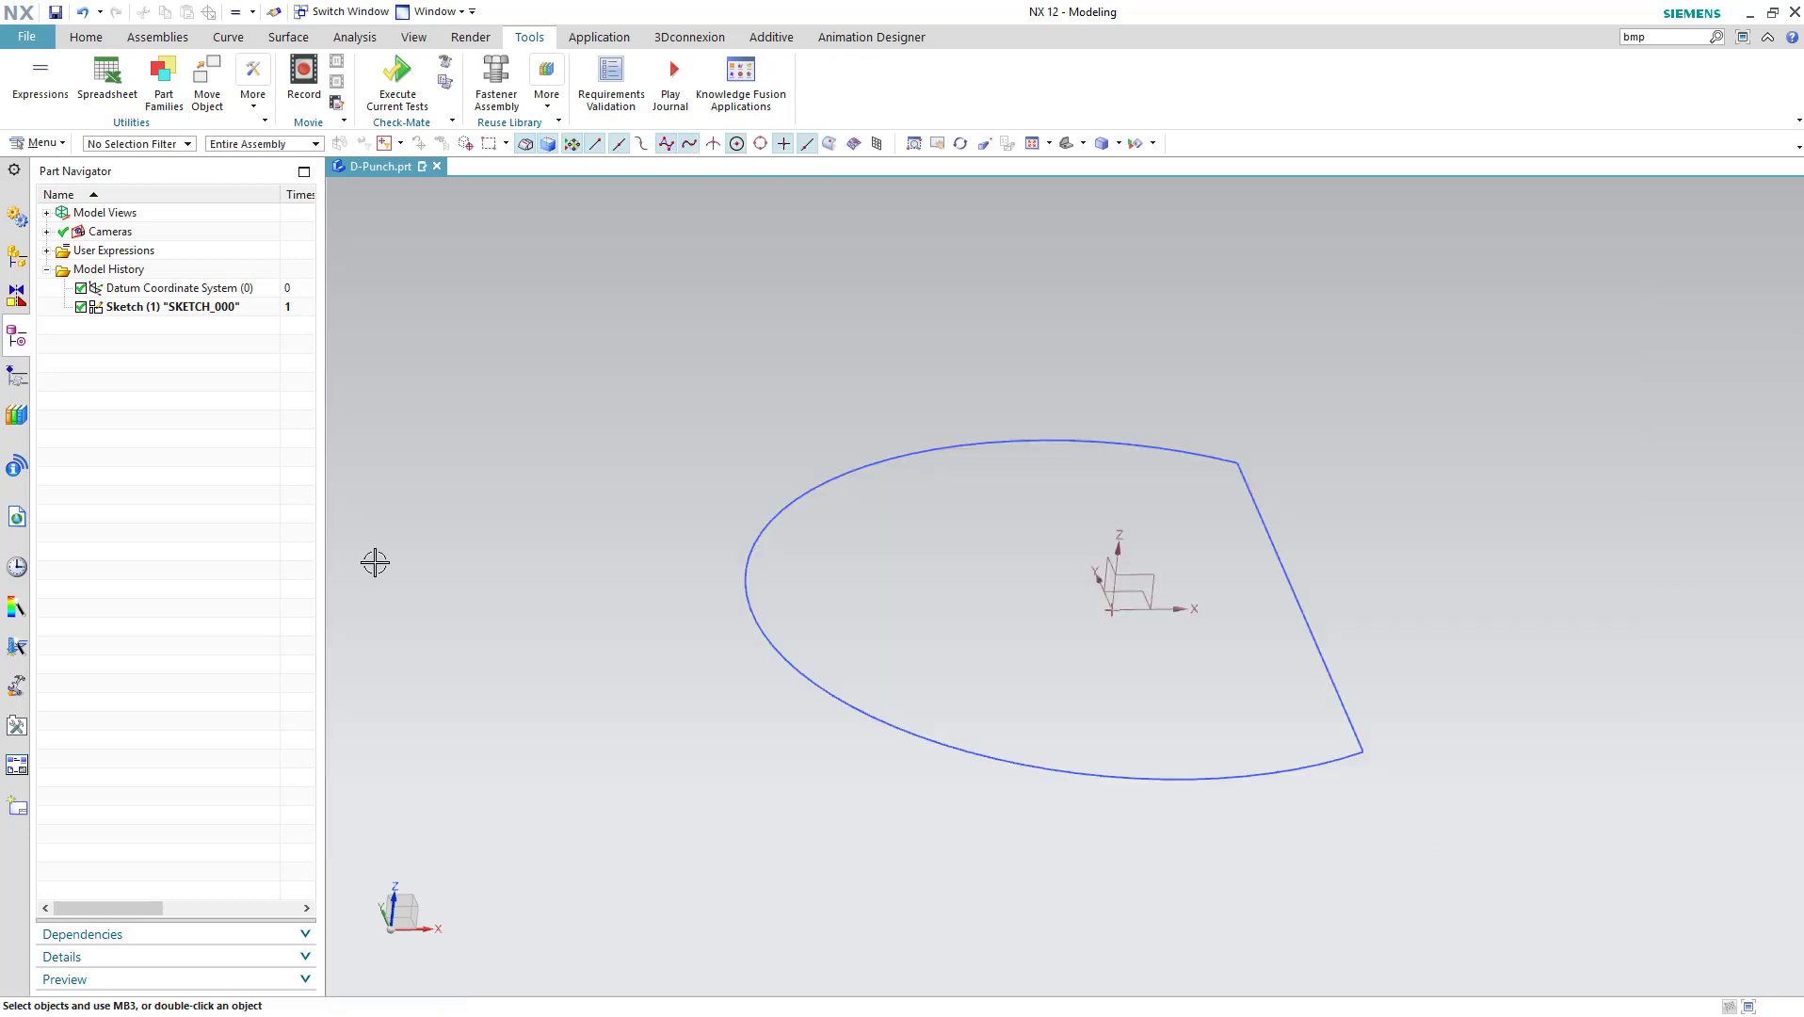
Extrude the D-shaped sketch downward, with its end distance driven by the Max_Thickness formula (3.2 mm)
click(86, 37)
click(241, 80)
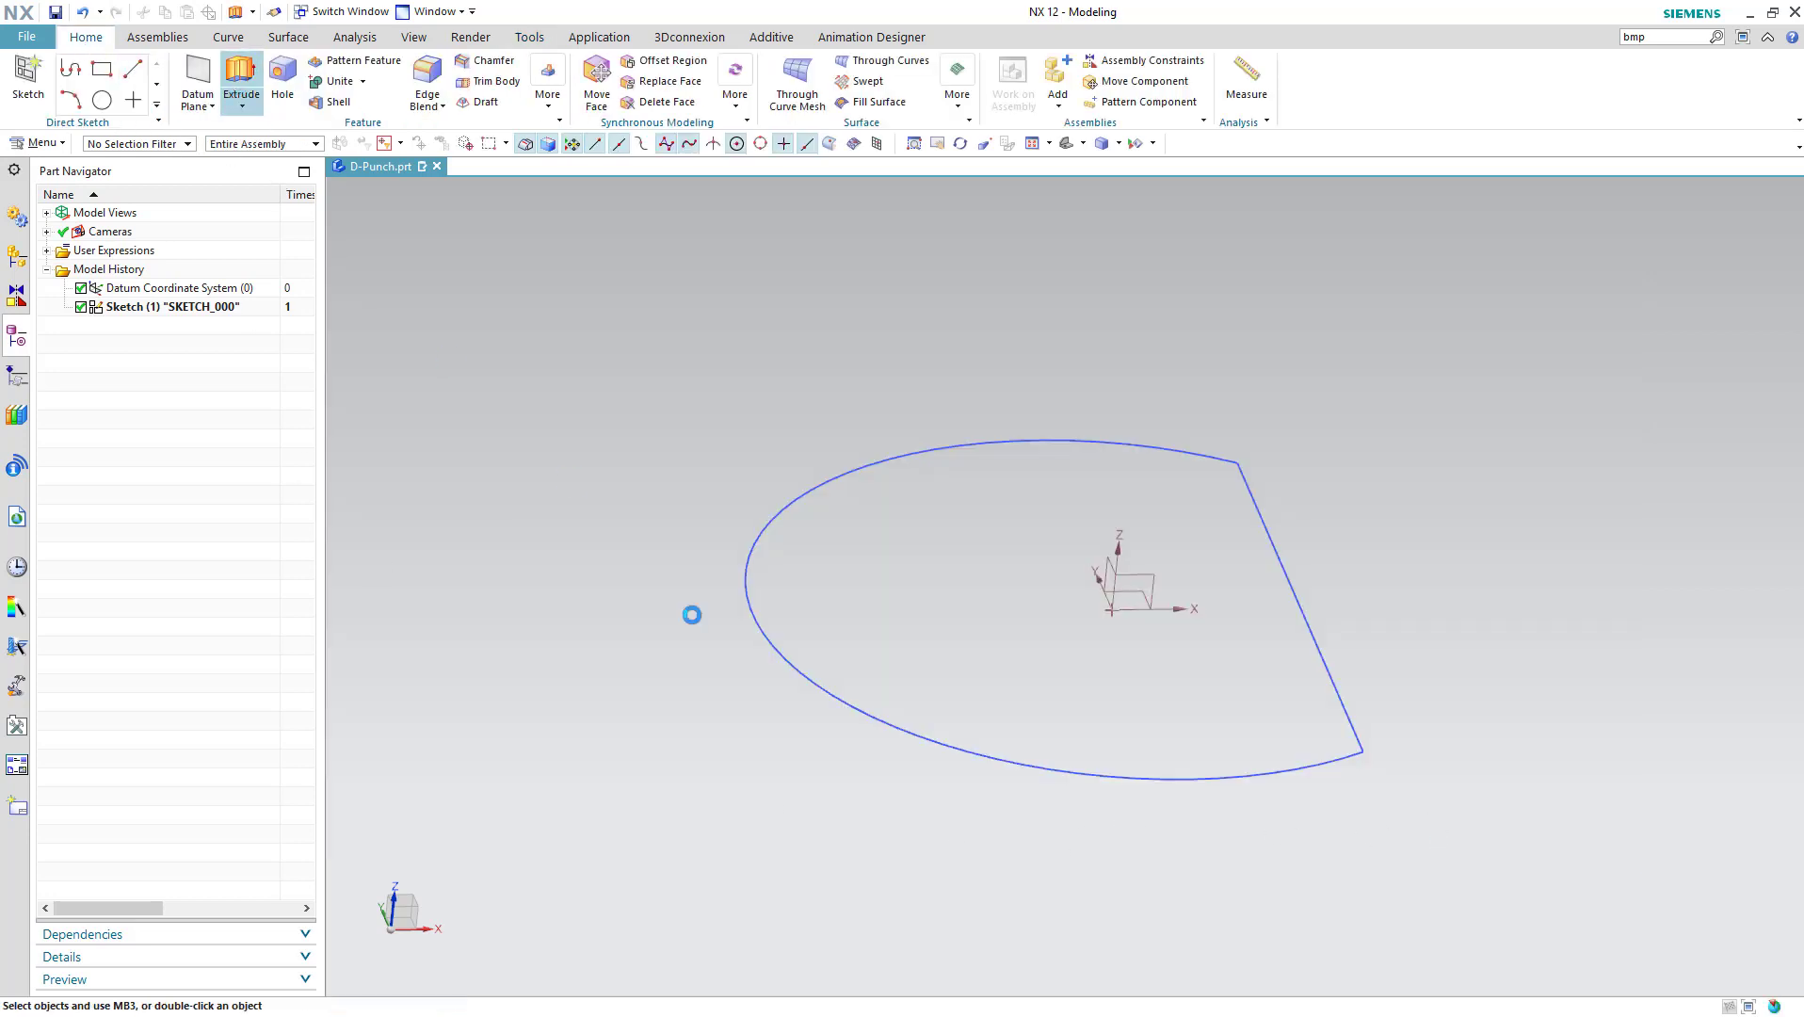
click(863, 729)
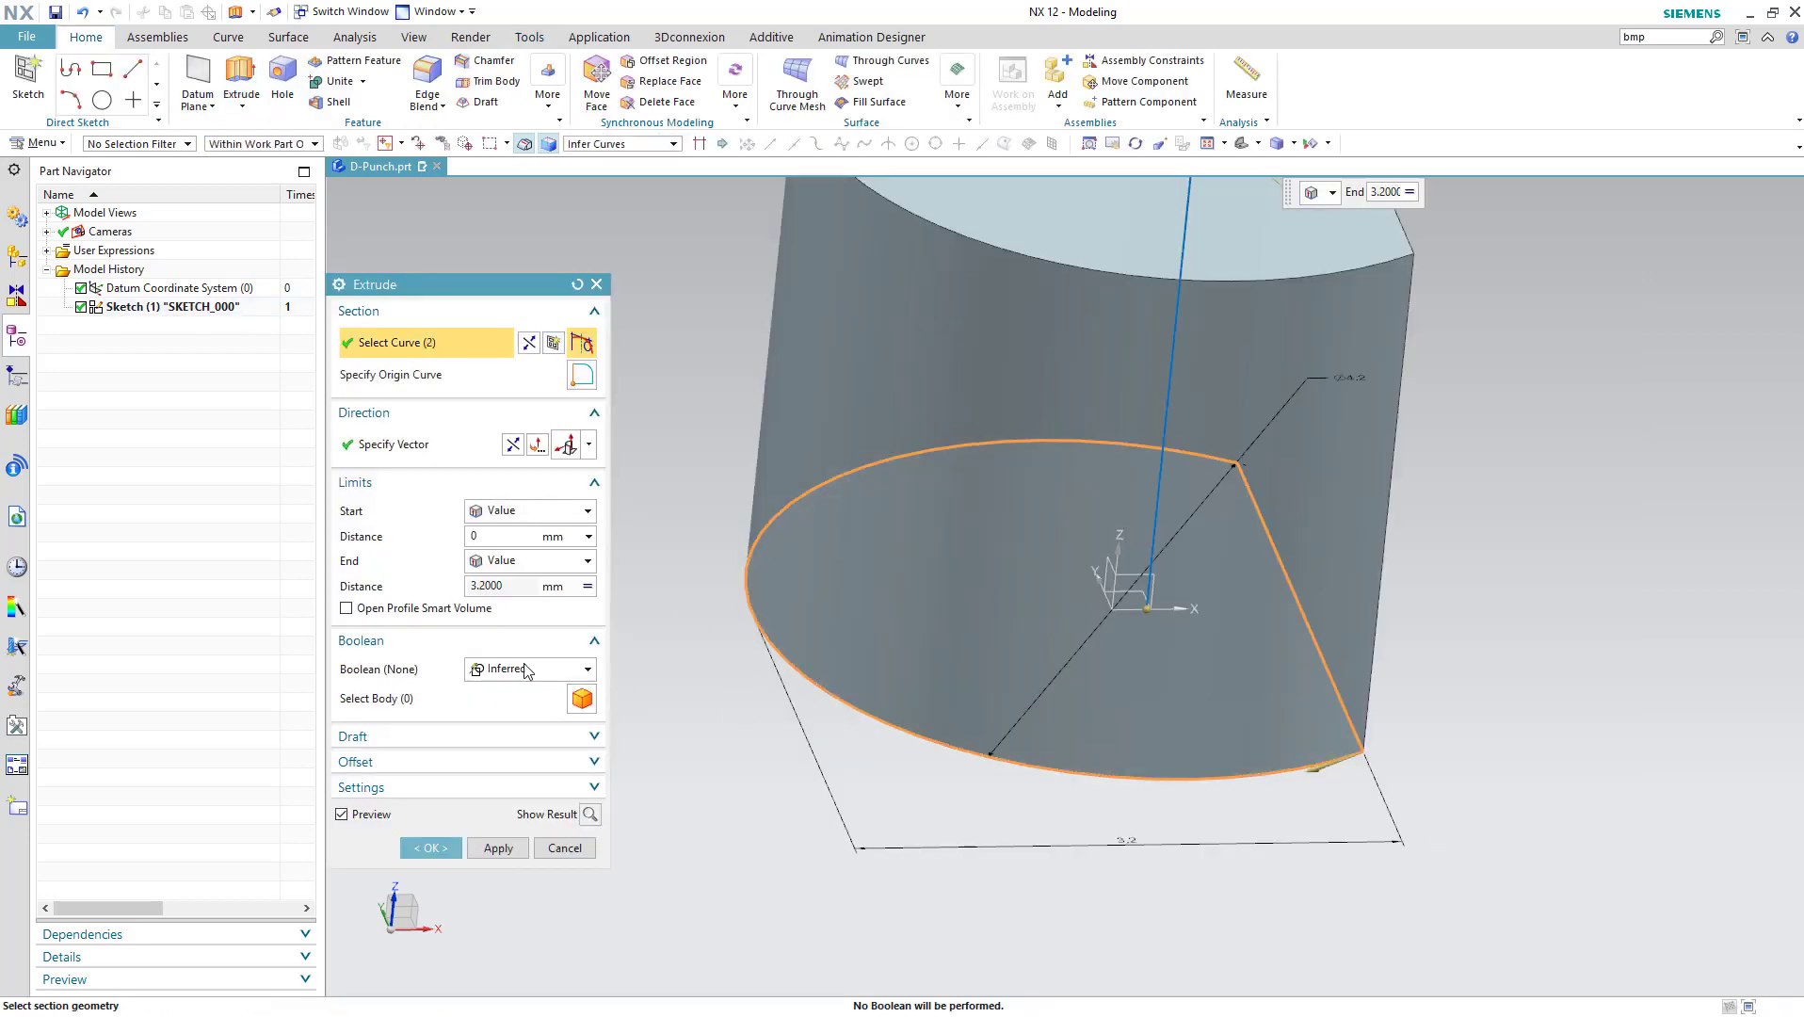
click(512, 444)
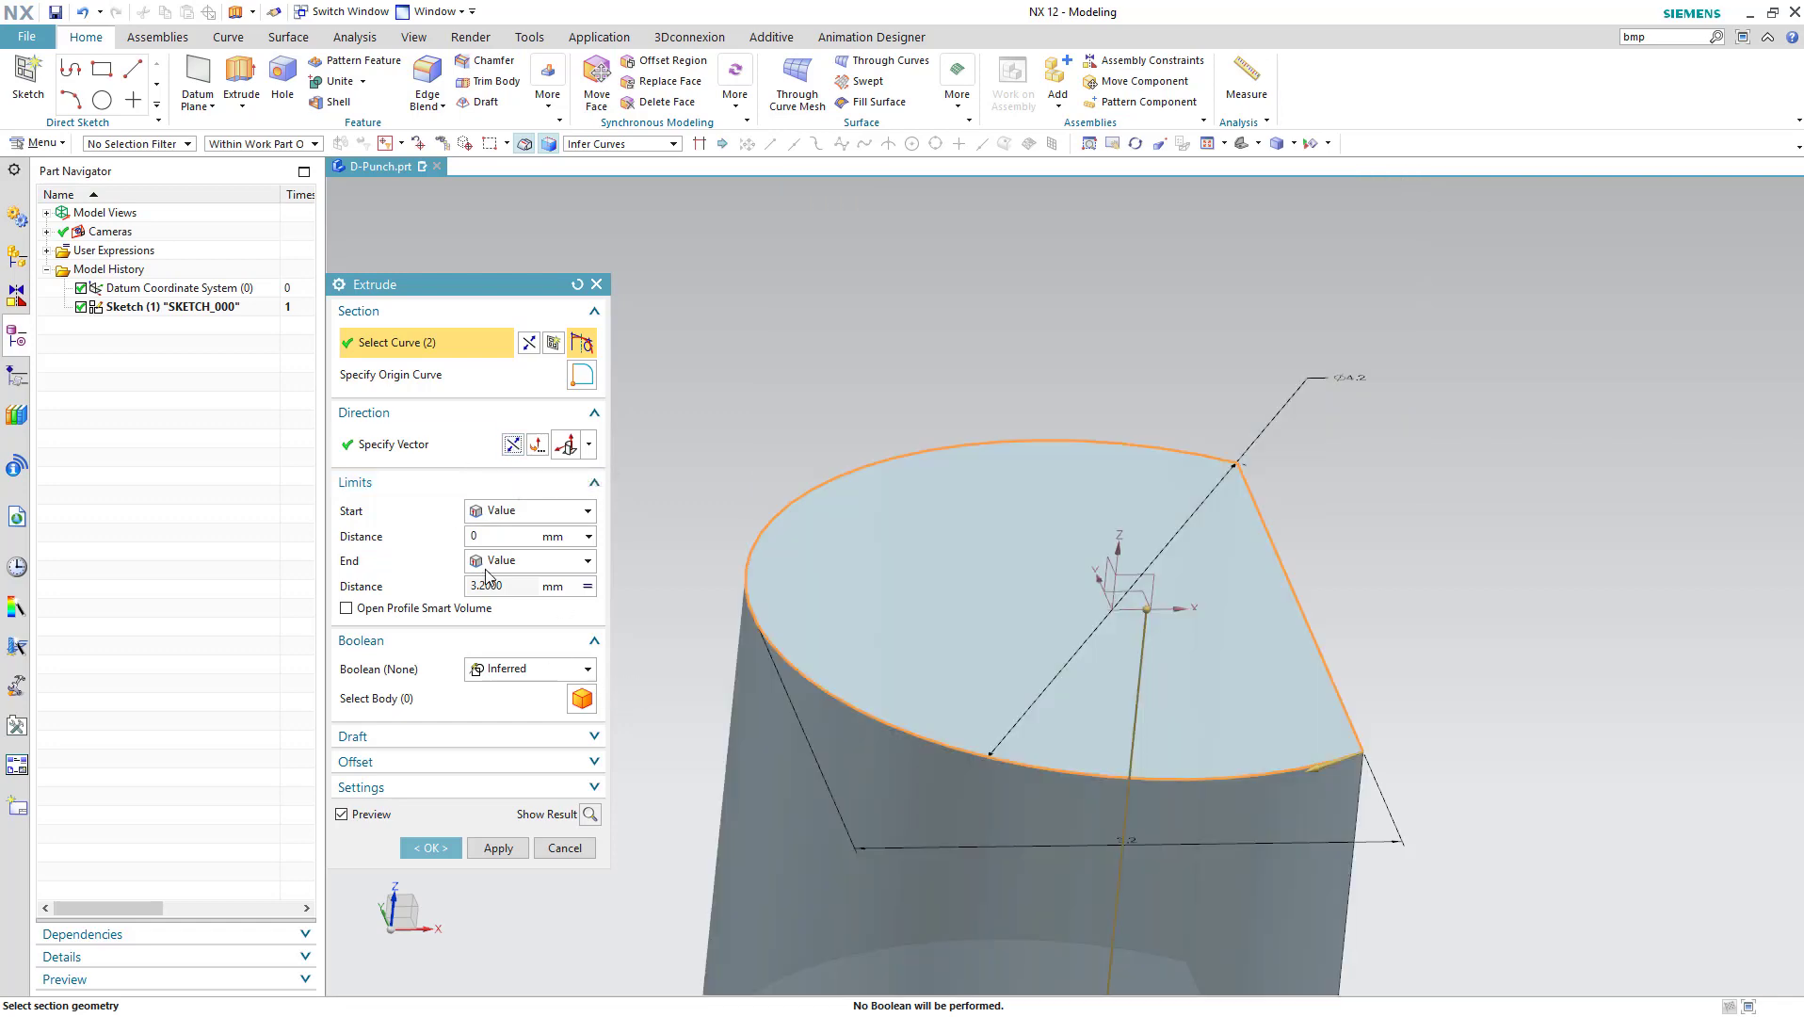
click(593, 587)
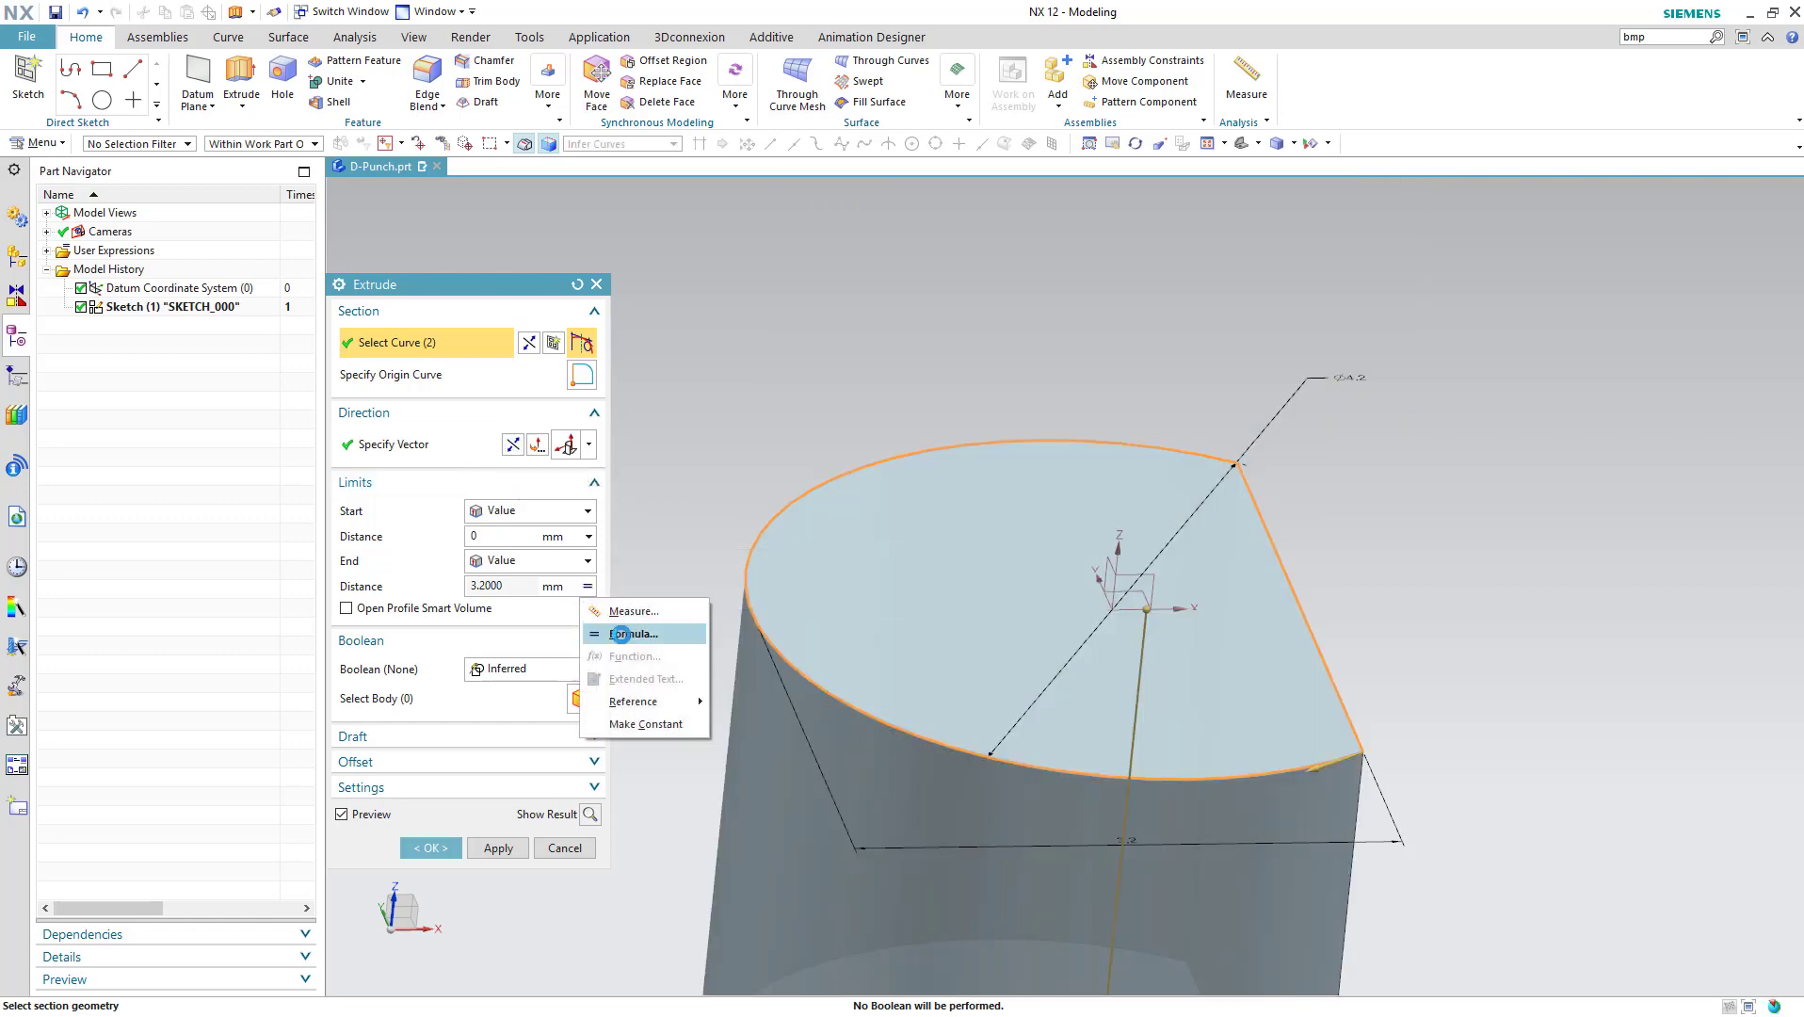
click(624, 632)
double_click(711, 420)
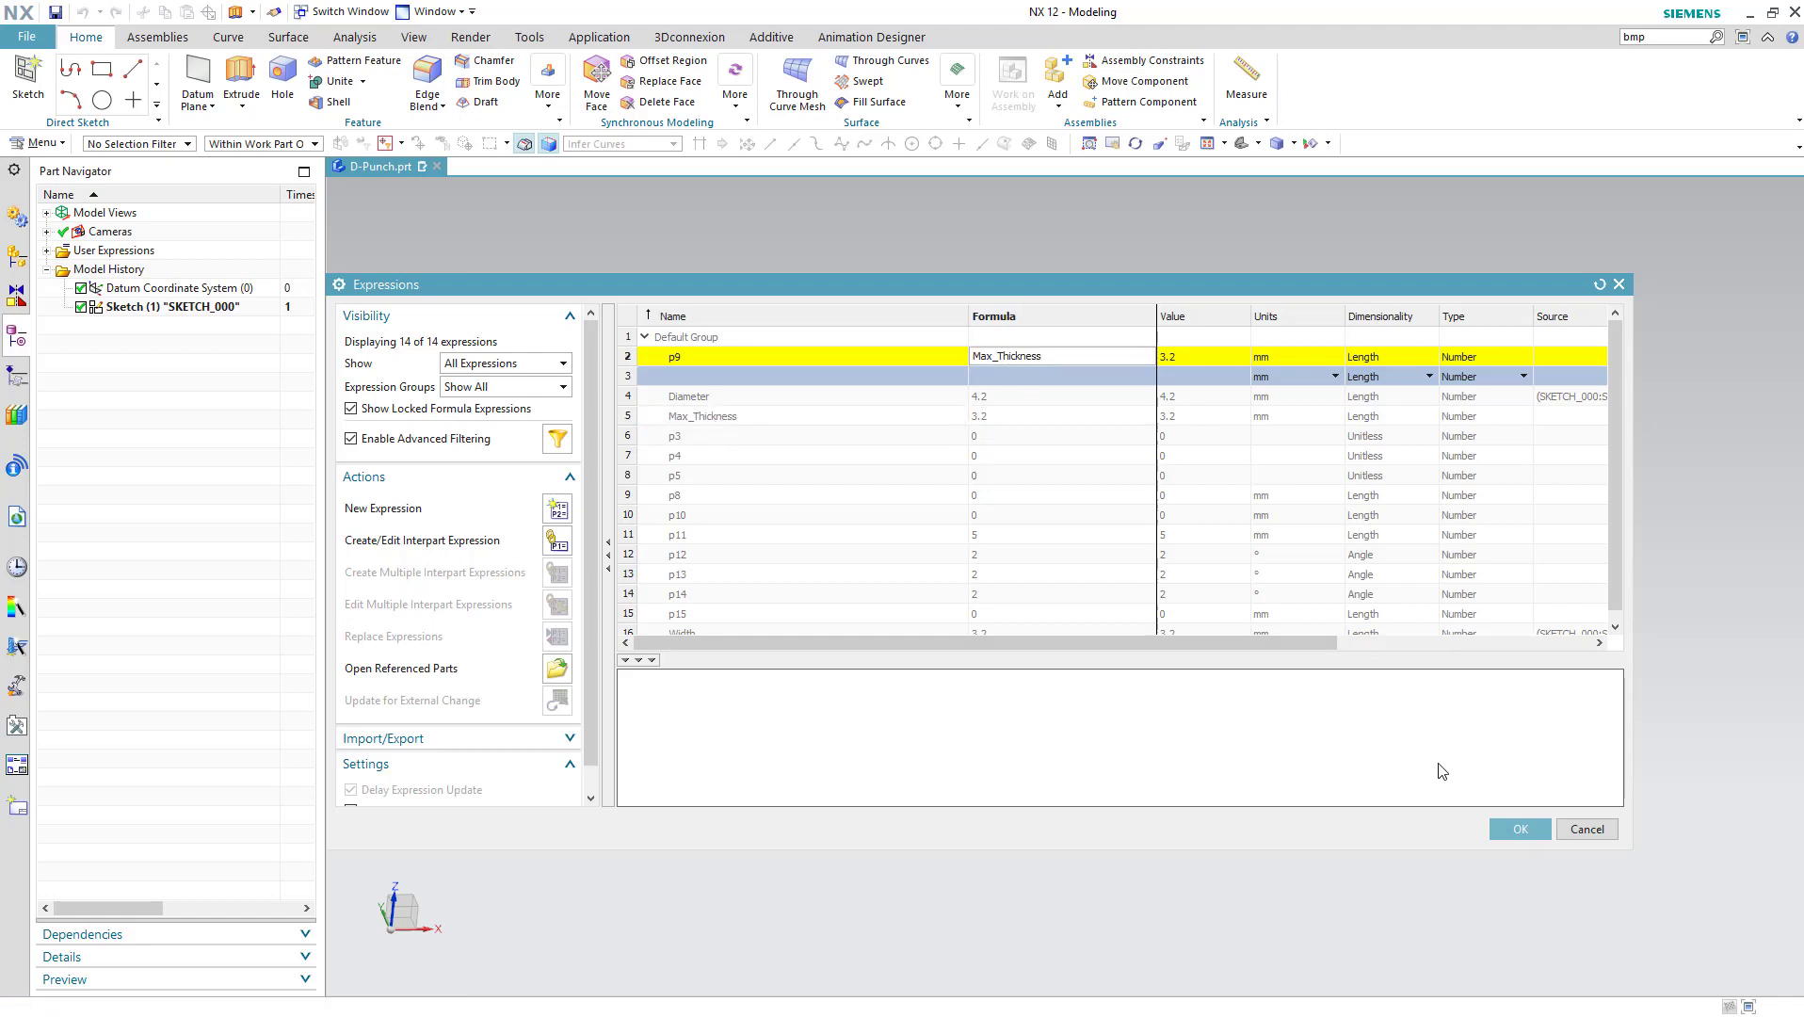
click(1516, 830)
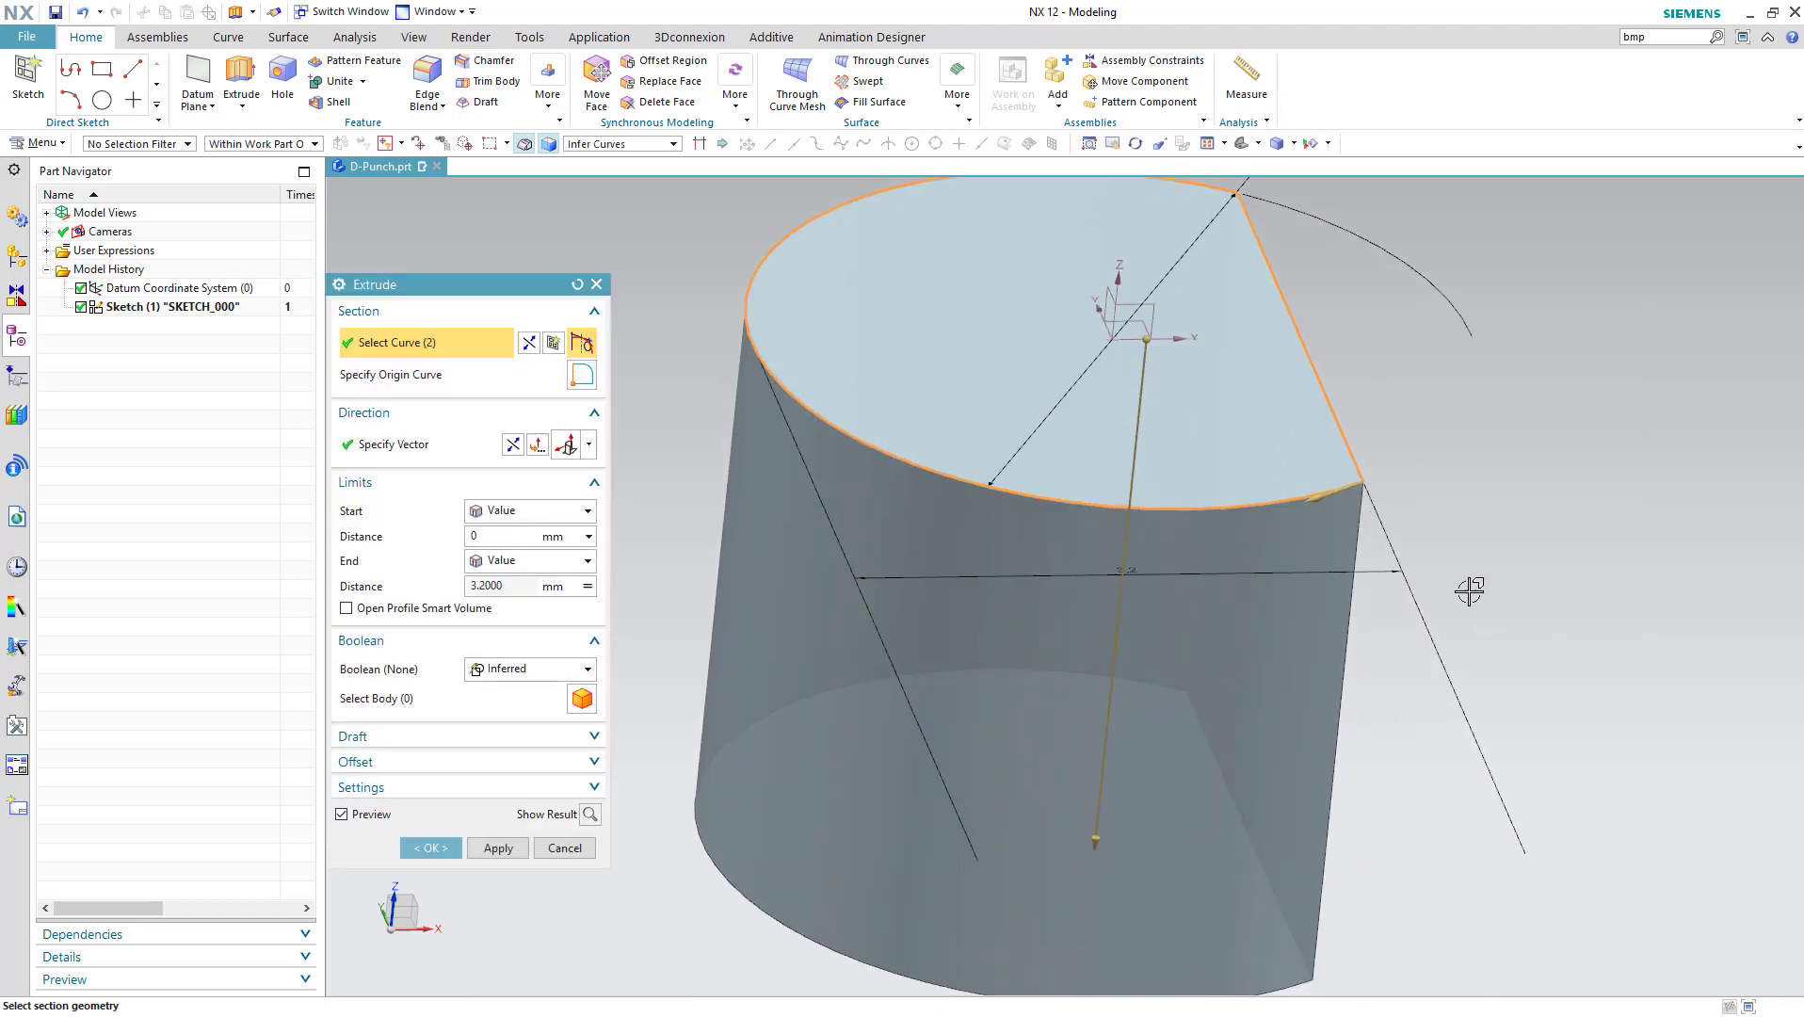
click(430, 848)
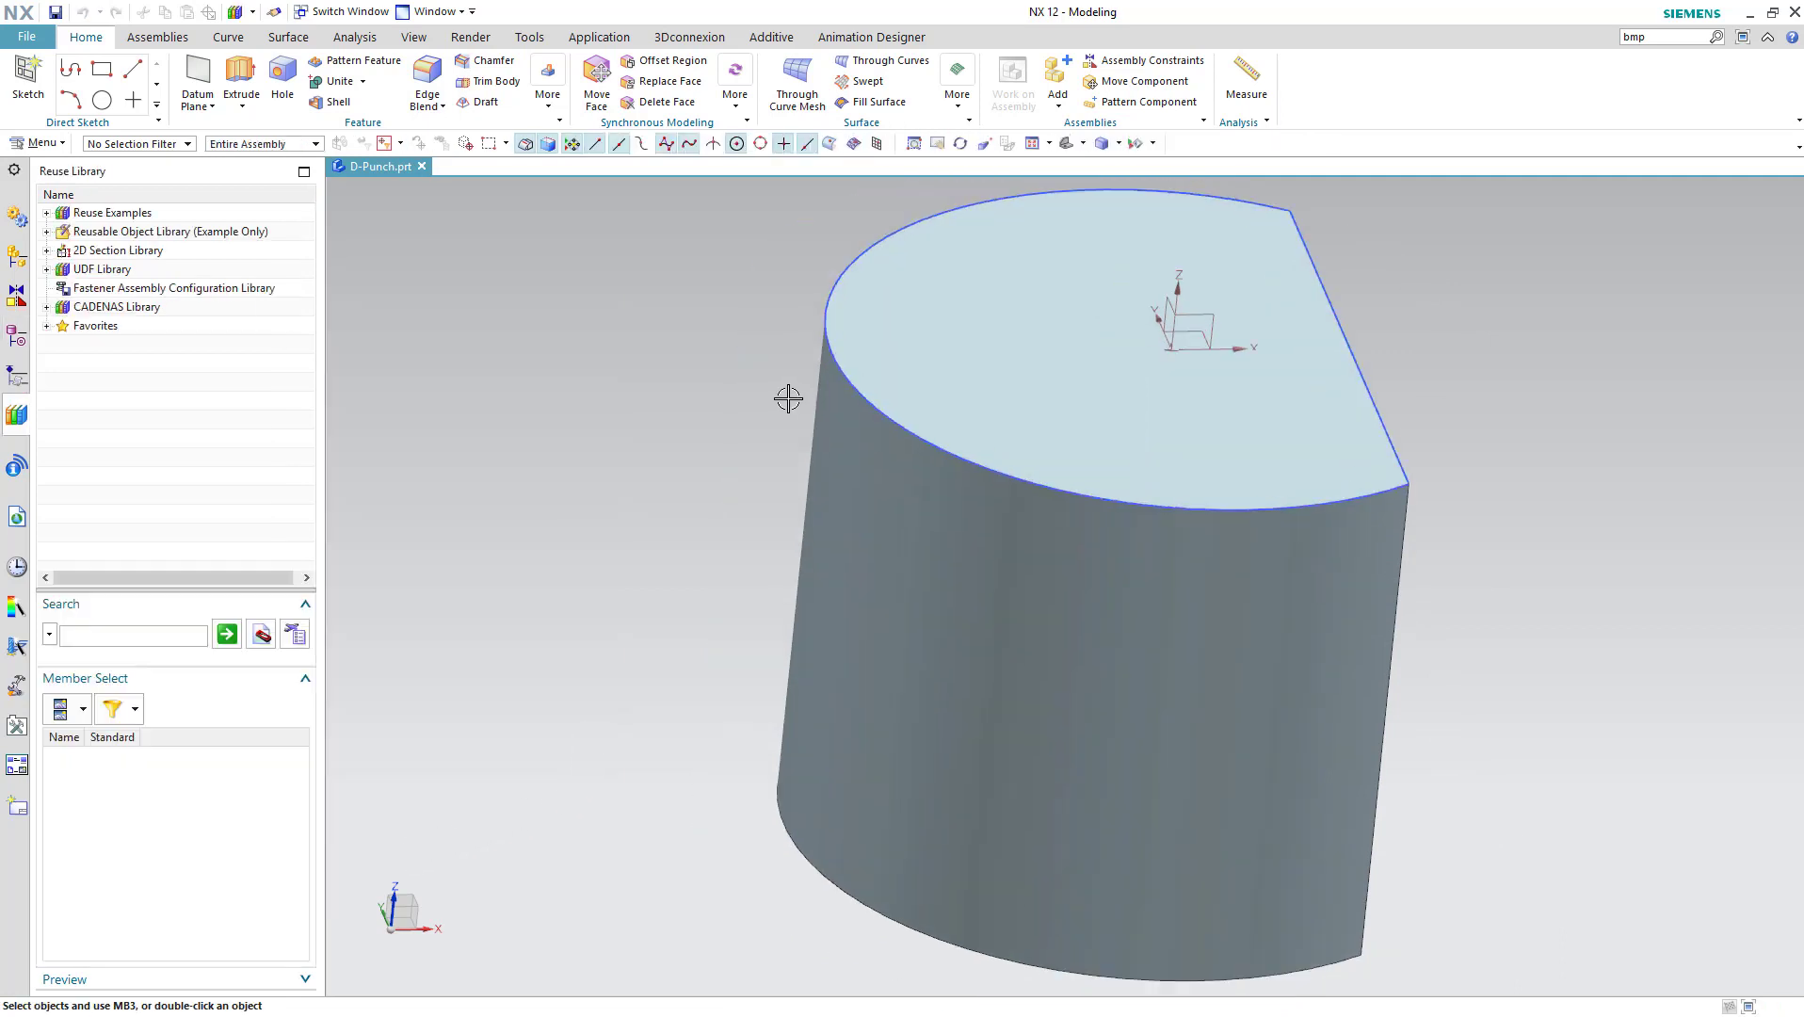
Reopen Sketch (1) from Model History for editing, and orbit to view its Width and Diameter dimensions
mouse_move(725, 373)
middle_down()
mouse_move(816, 510)
mouse_move(726, 485)
middle_up()
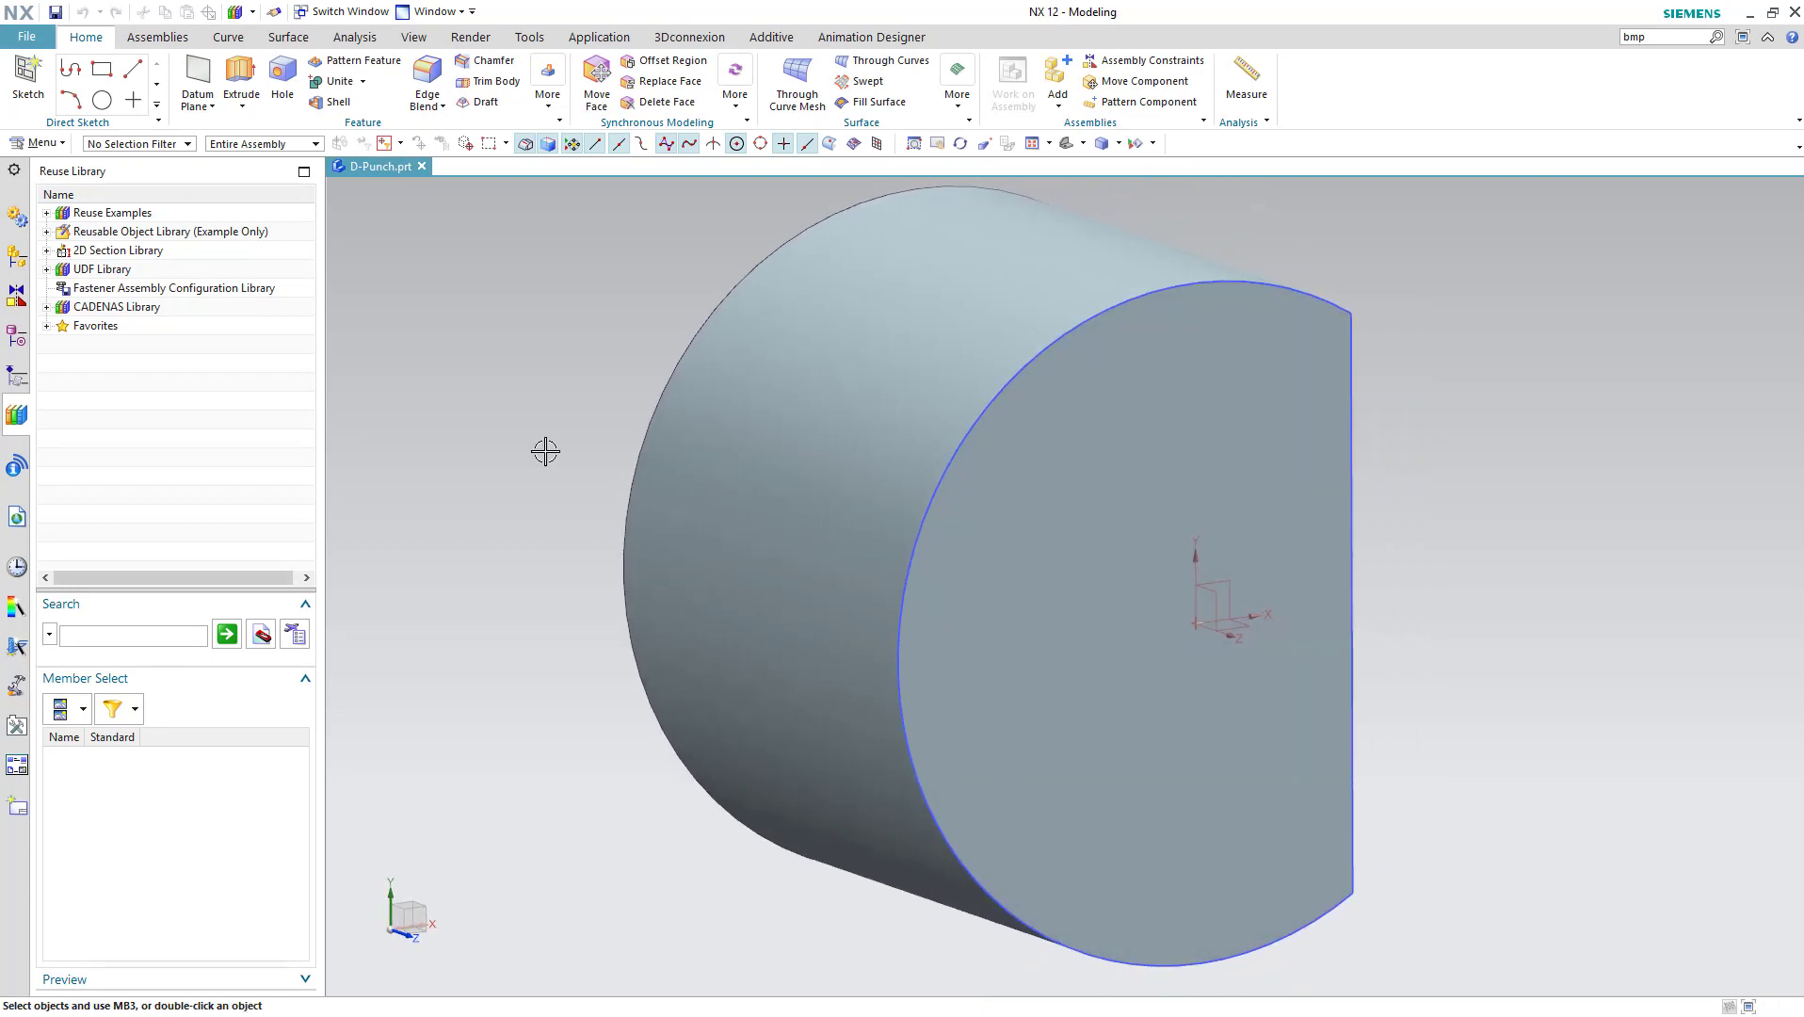
click(26, 270)
click(17, 338)
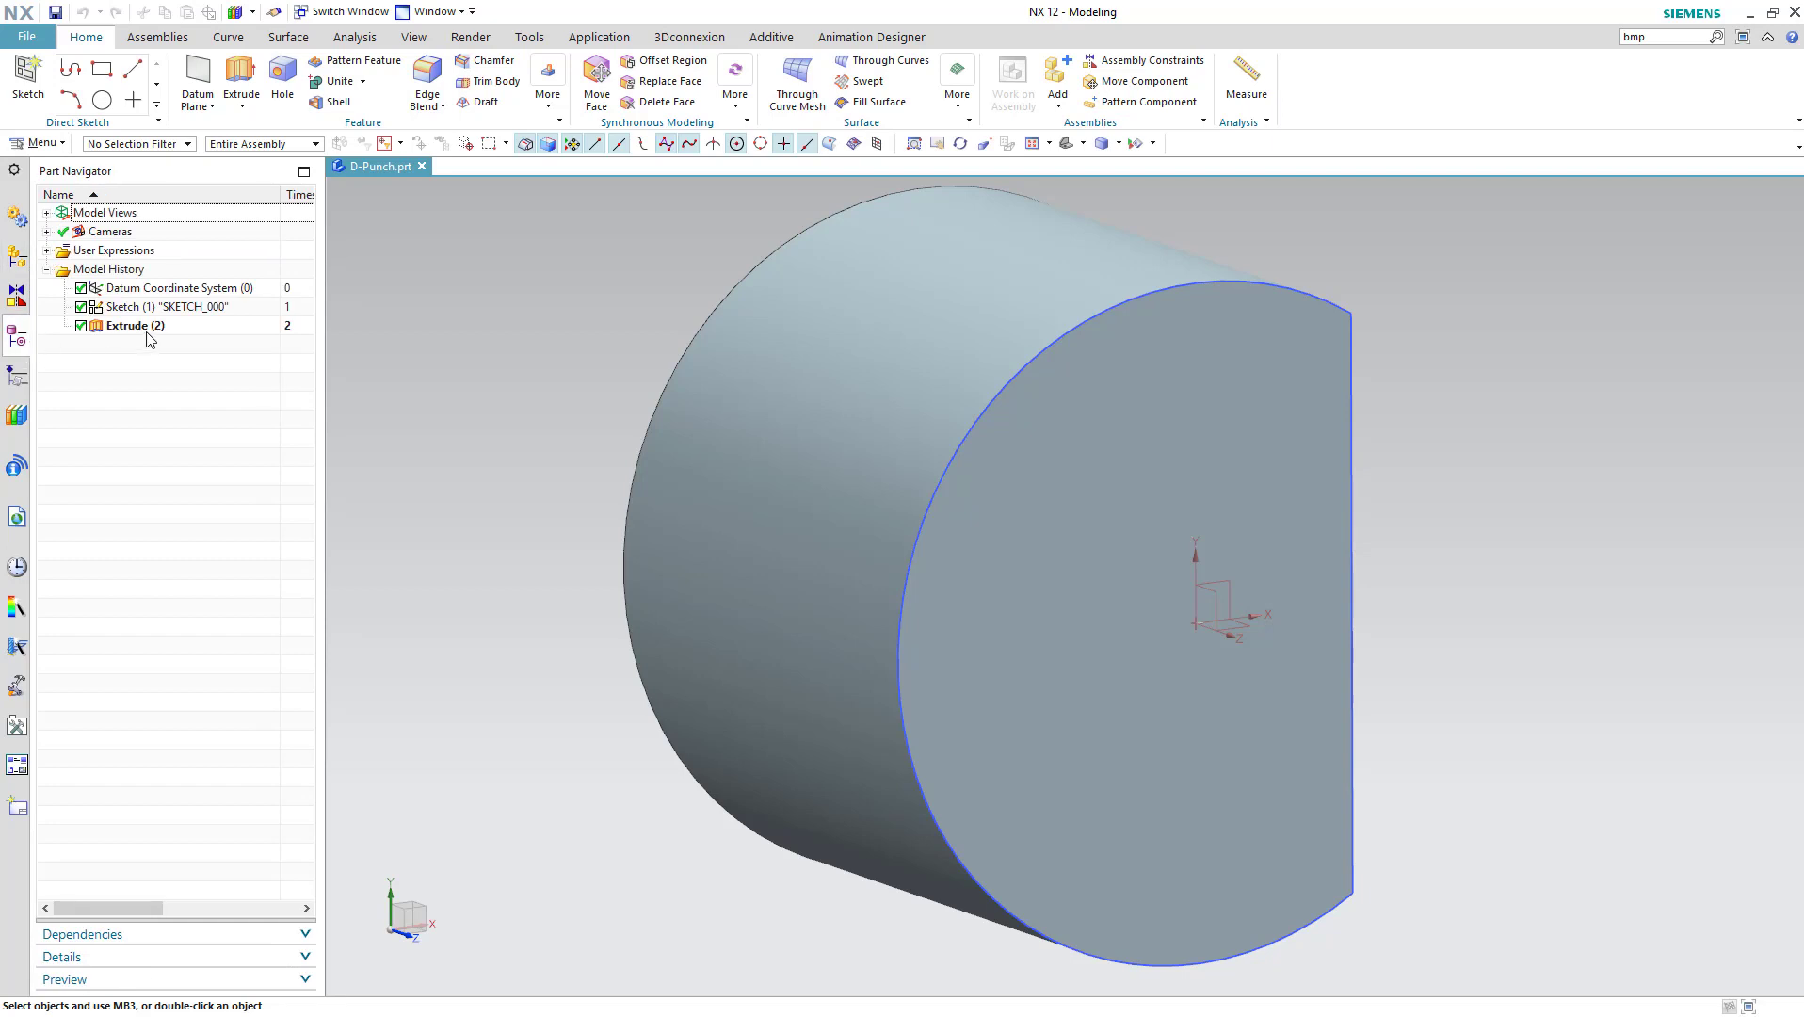
double_click(170, 309)
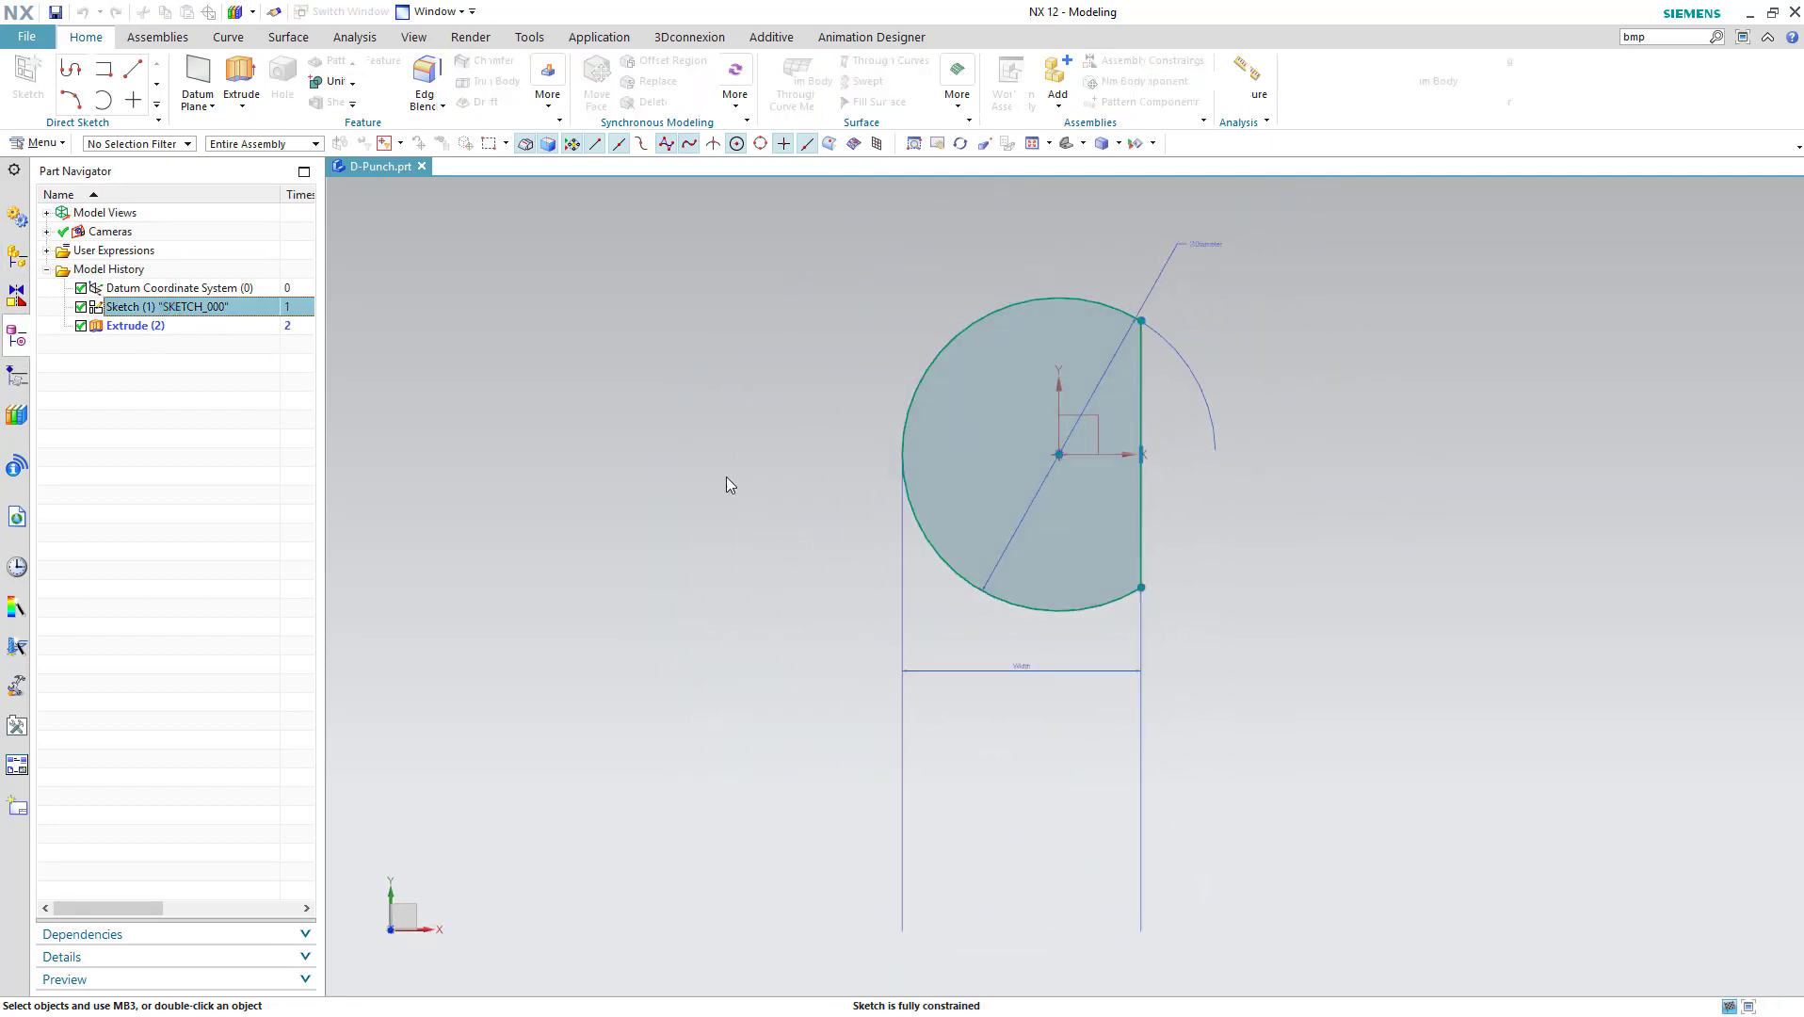
middle_drag(726, 477, 778, 507)
scroll(1180, 402, up, 2)
scroll(1180, 450, up, 2)
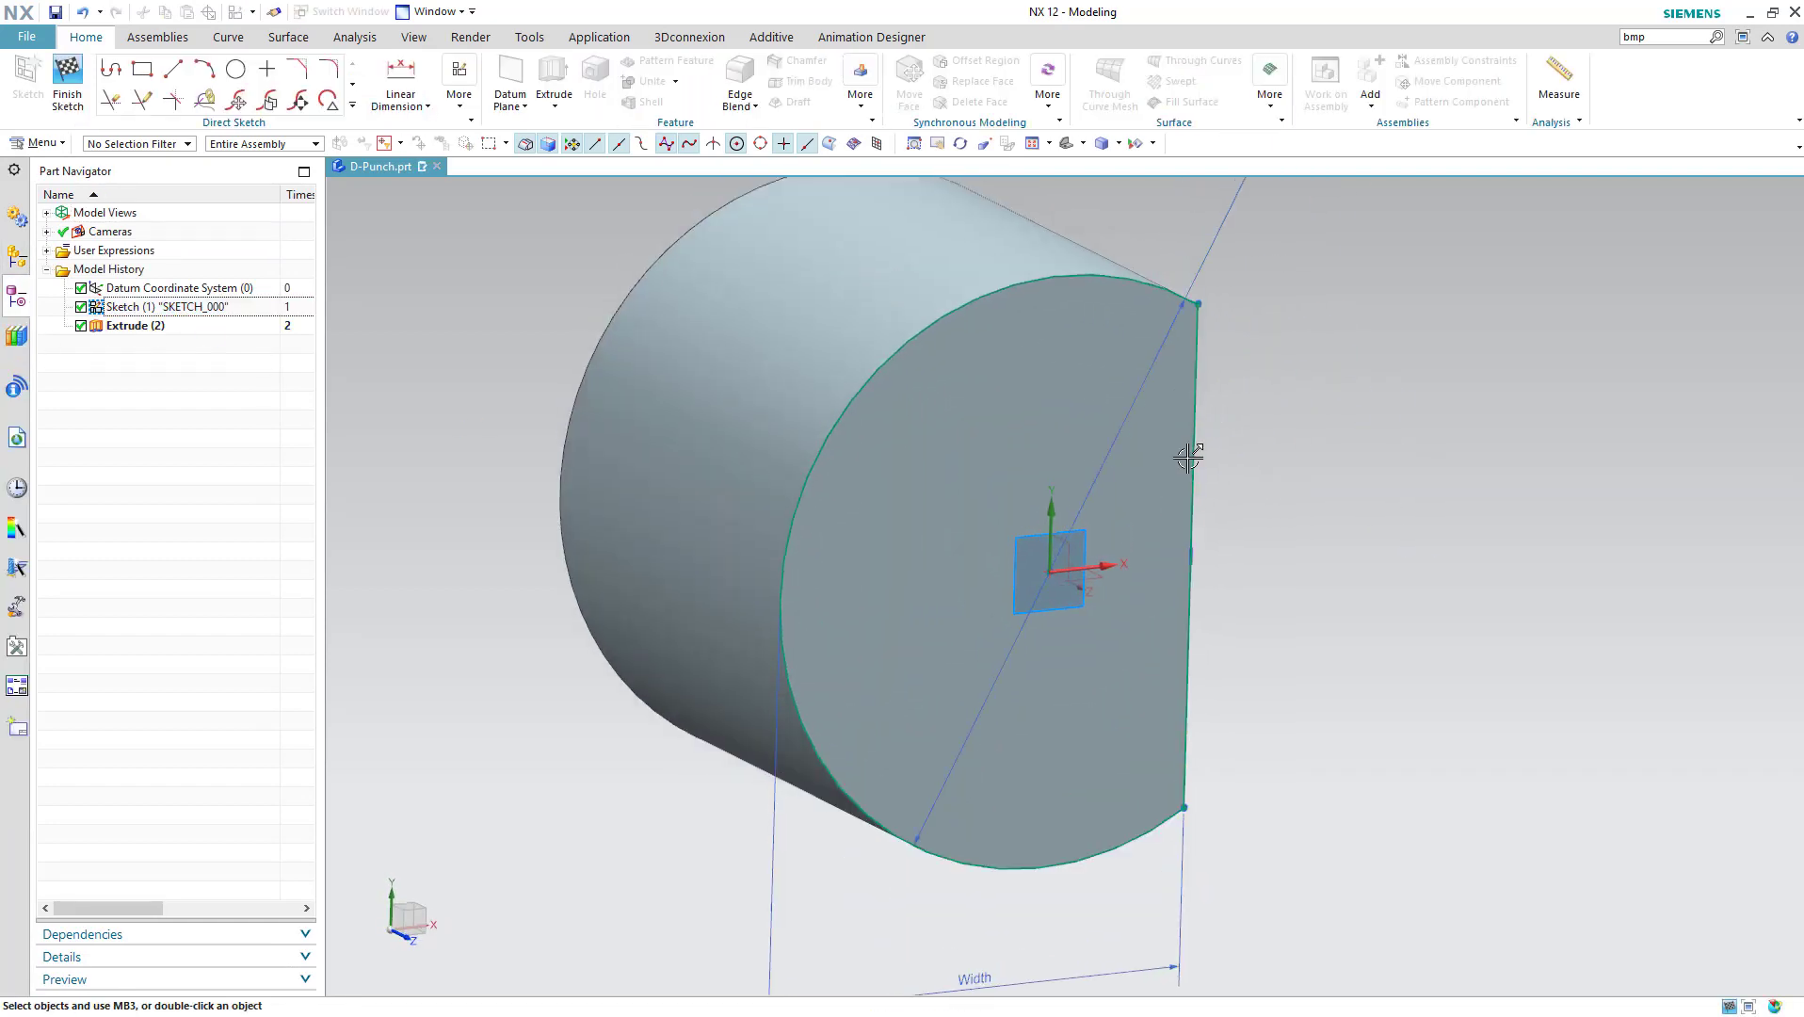
scroll(1211, 478, up, 1)
scroll(1211, 478, down, 1)
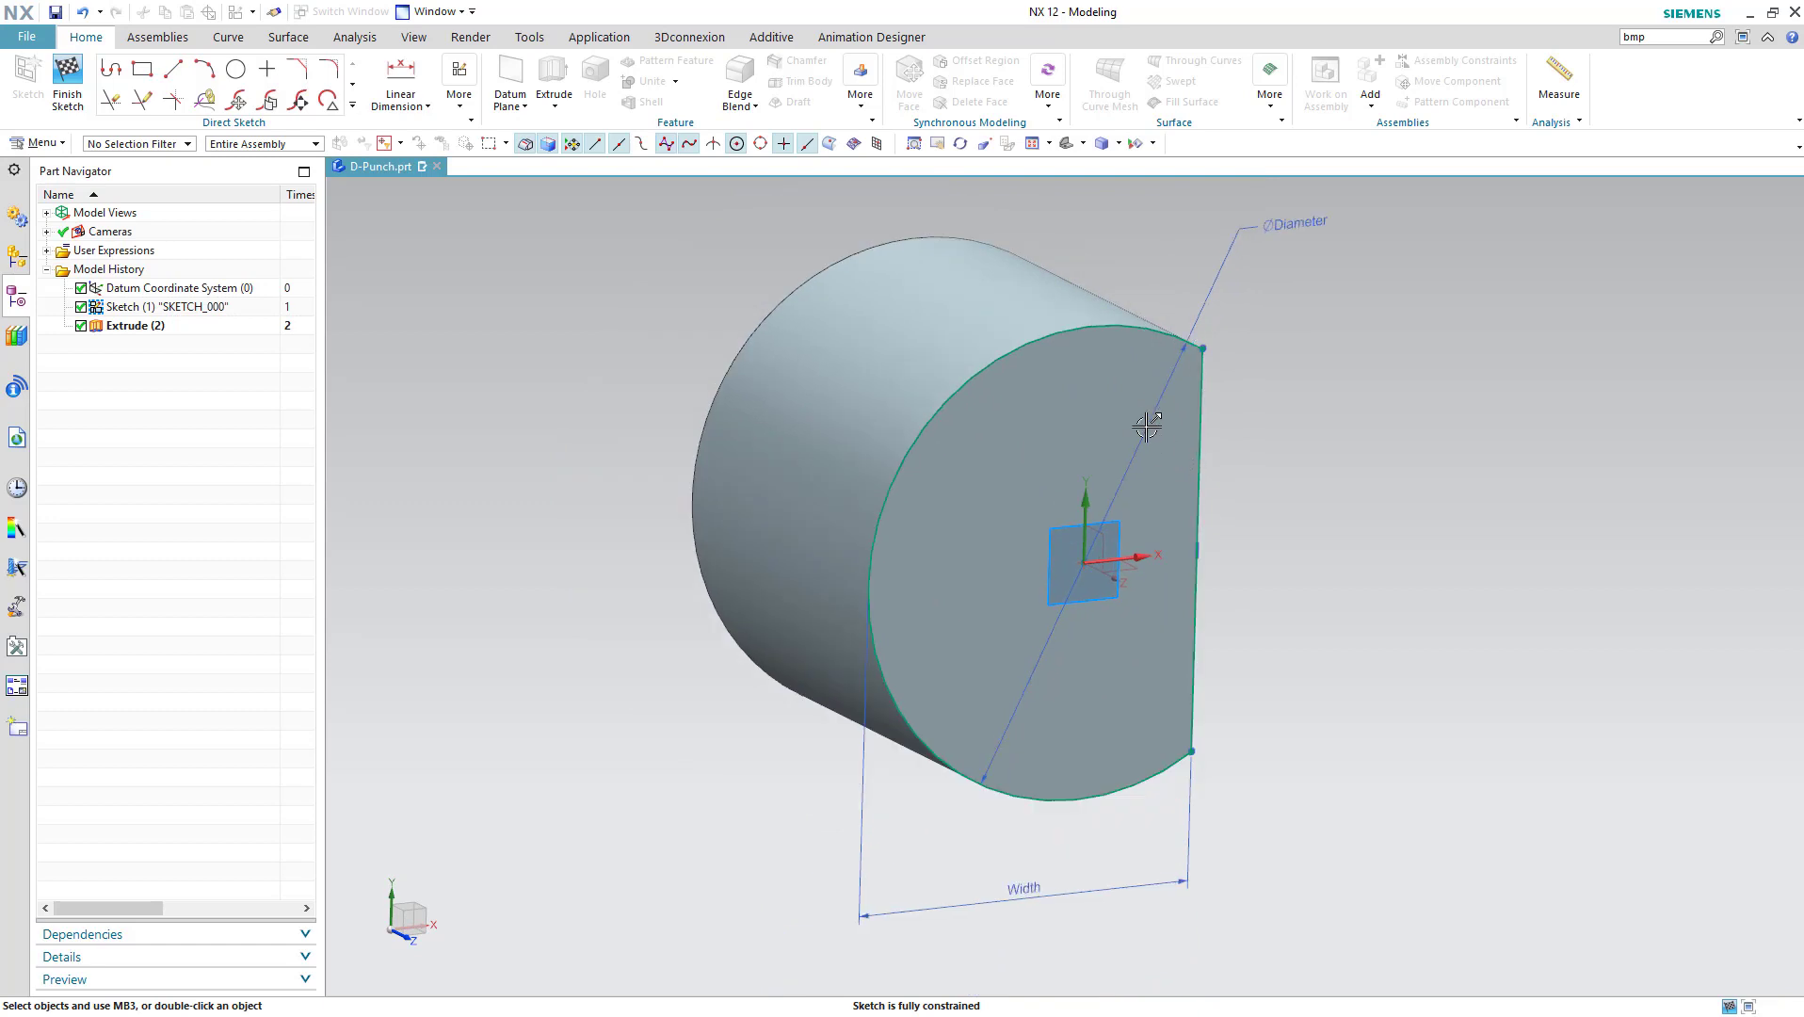
Hide all coordinate systems with Show and Hide so the datum CSYS disappears
click(414, 37)
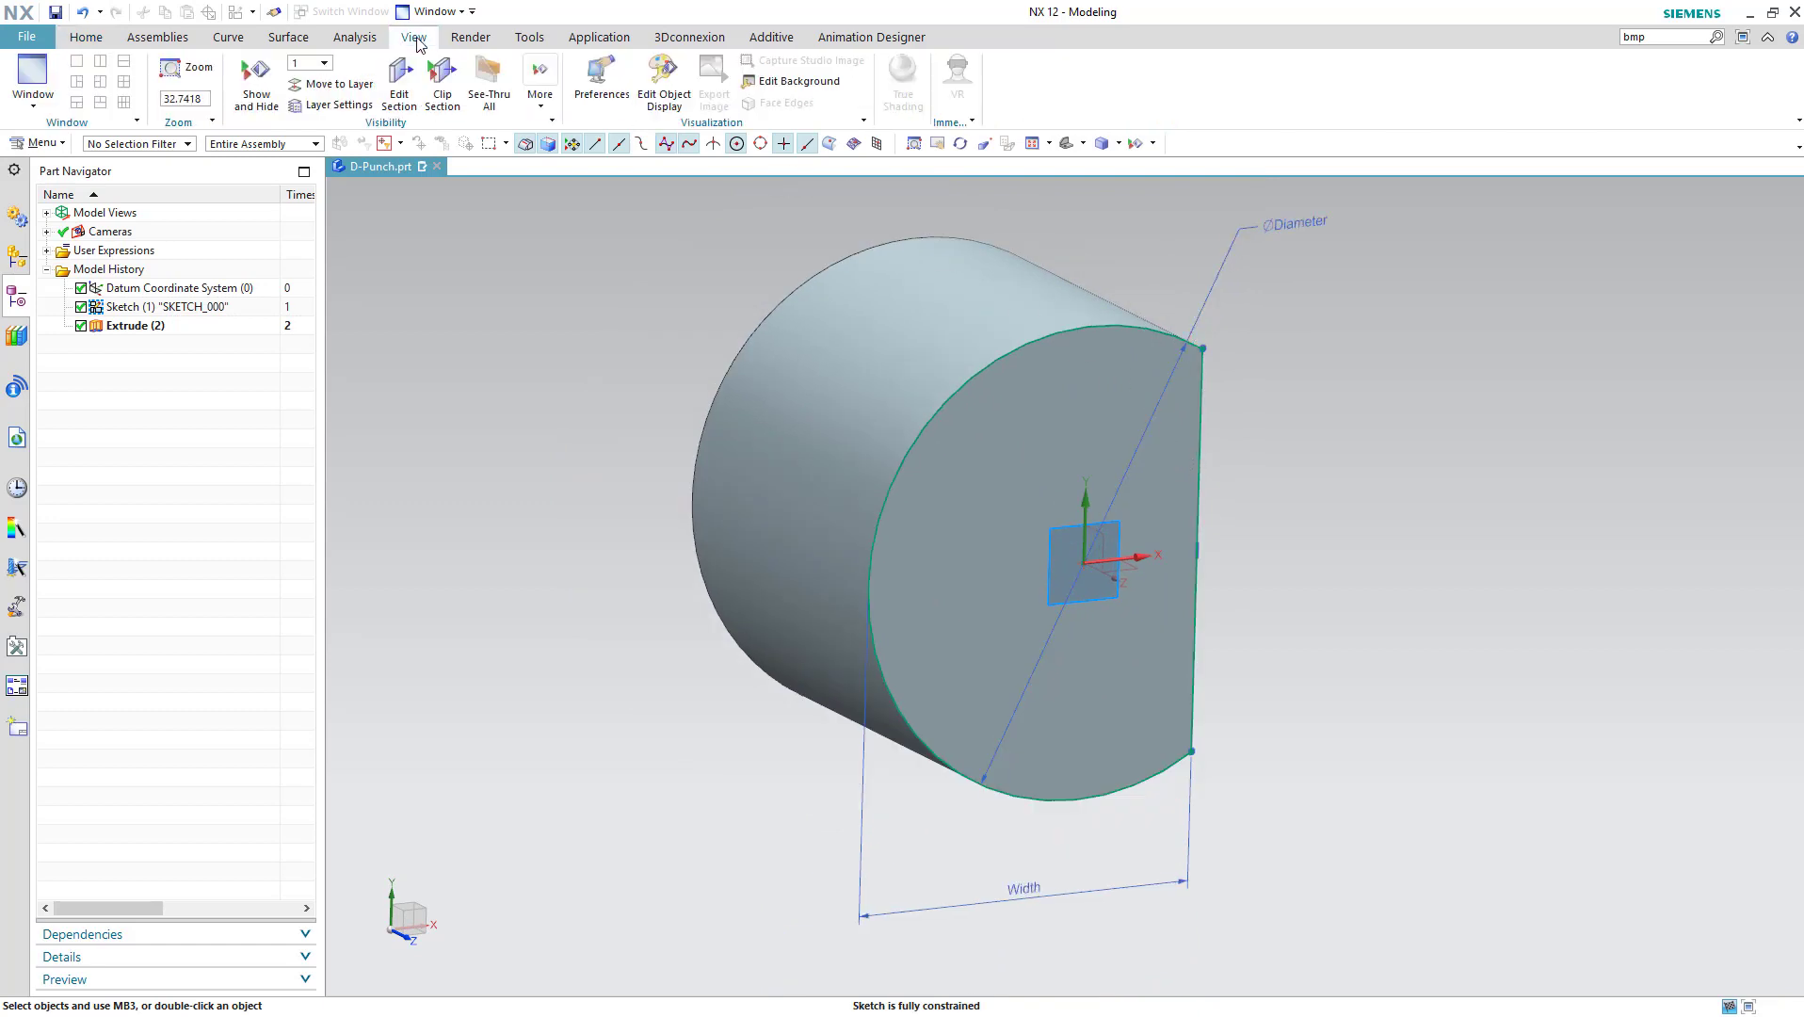
click(443, 82)
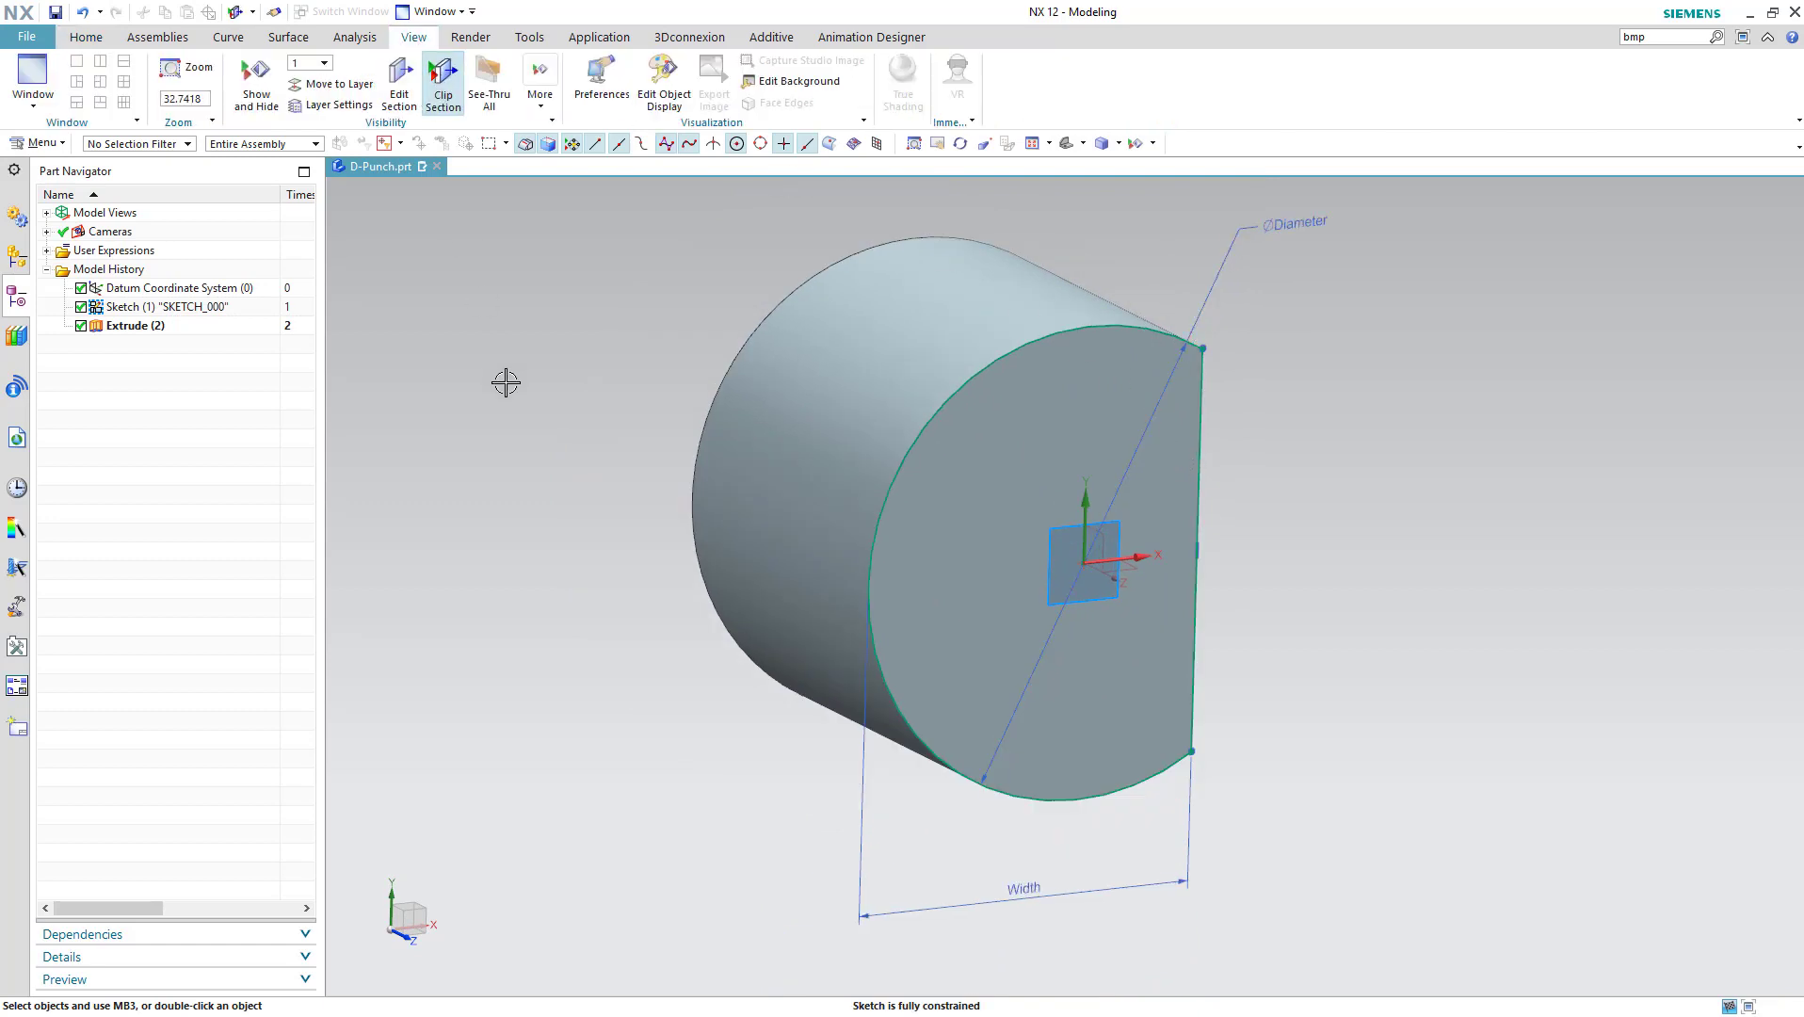
click(267, 84)
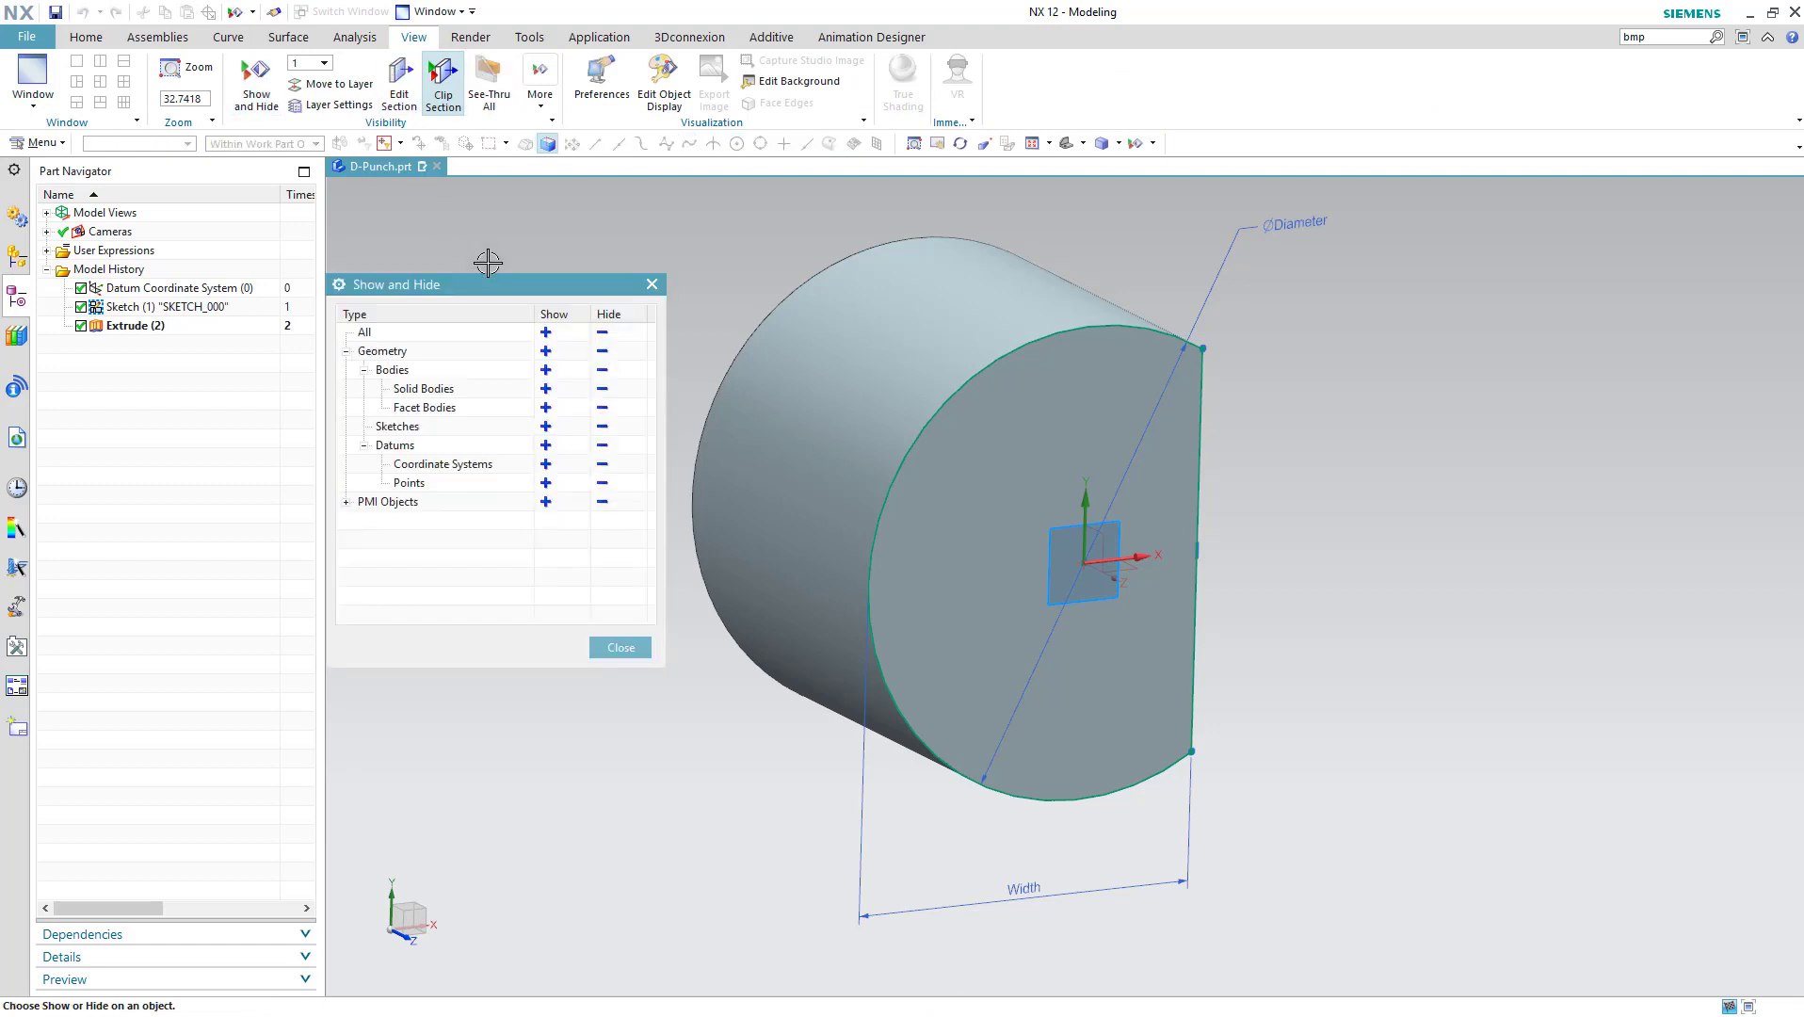
click(602, 465)
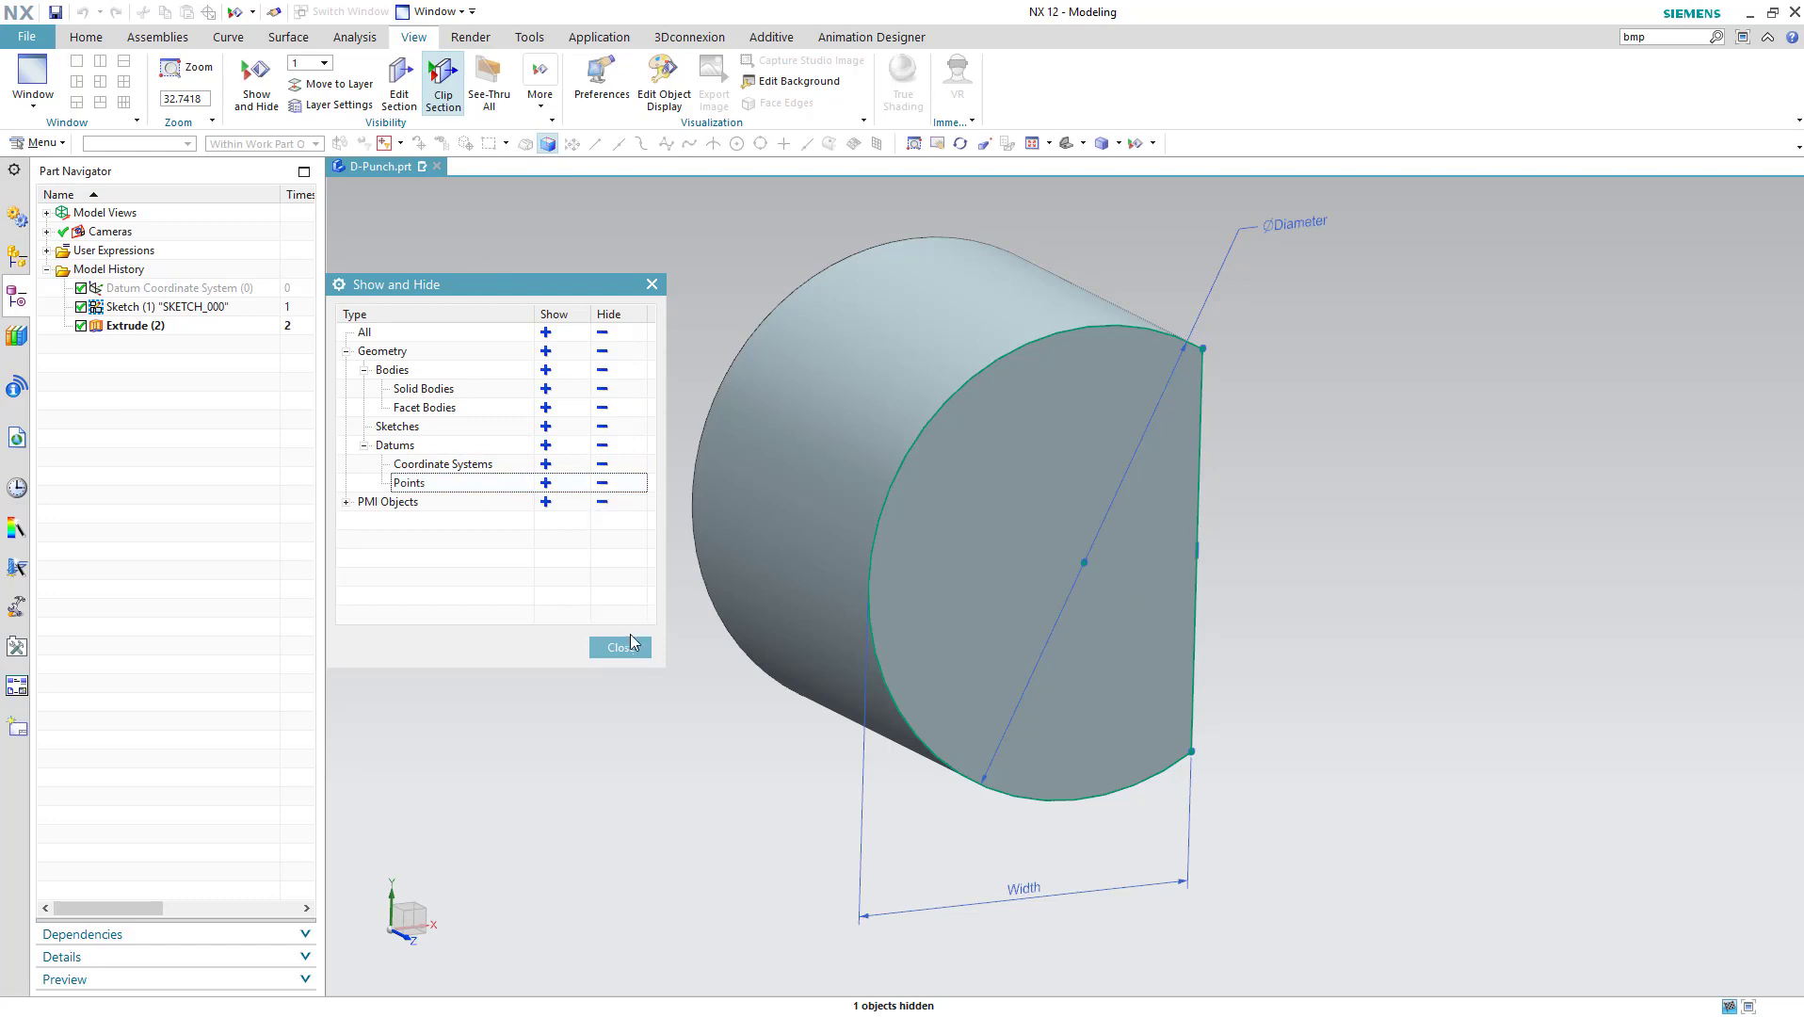
click(633, 648)
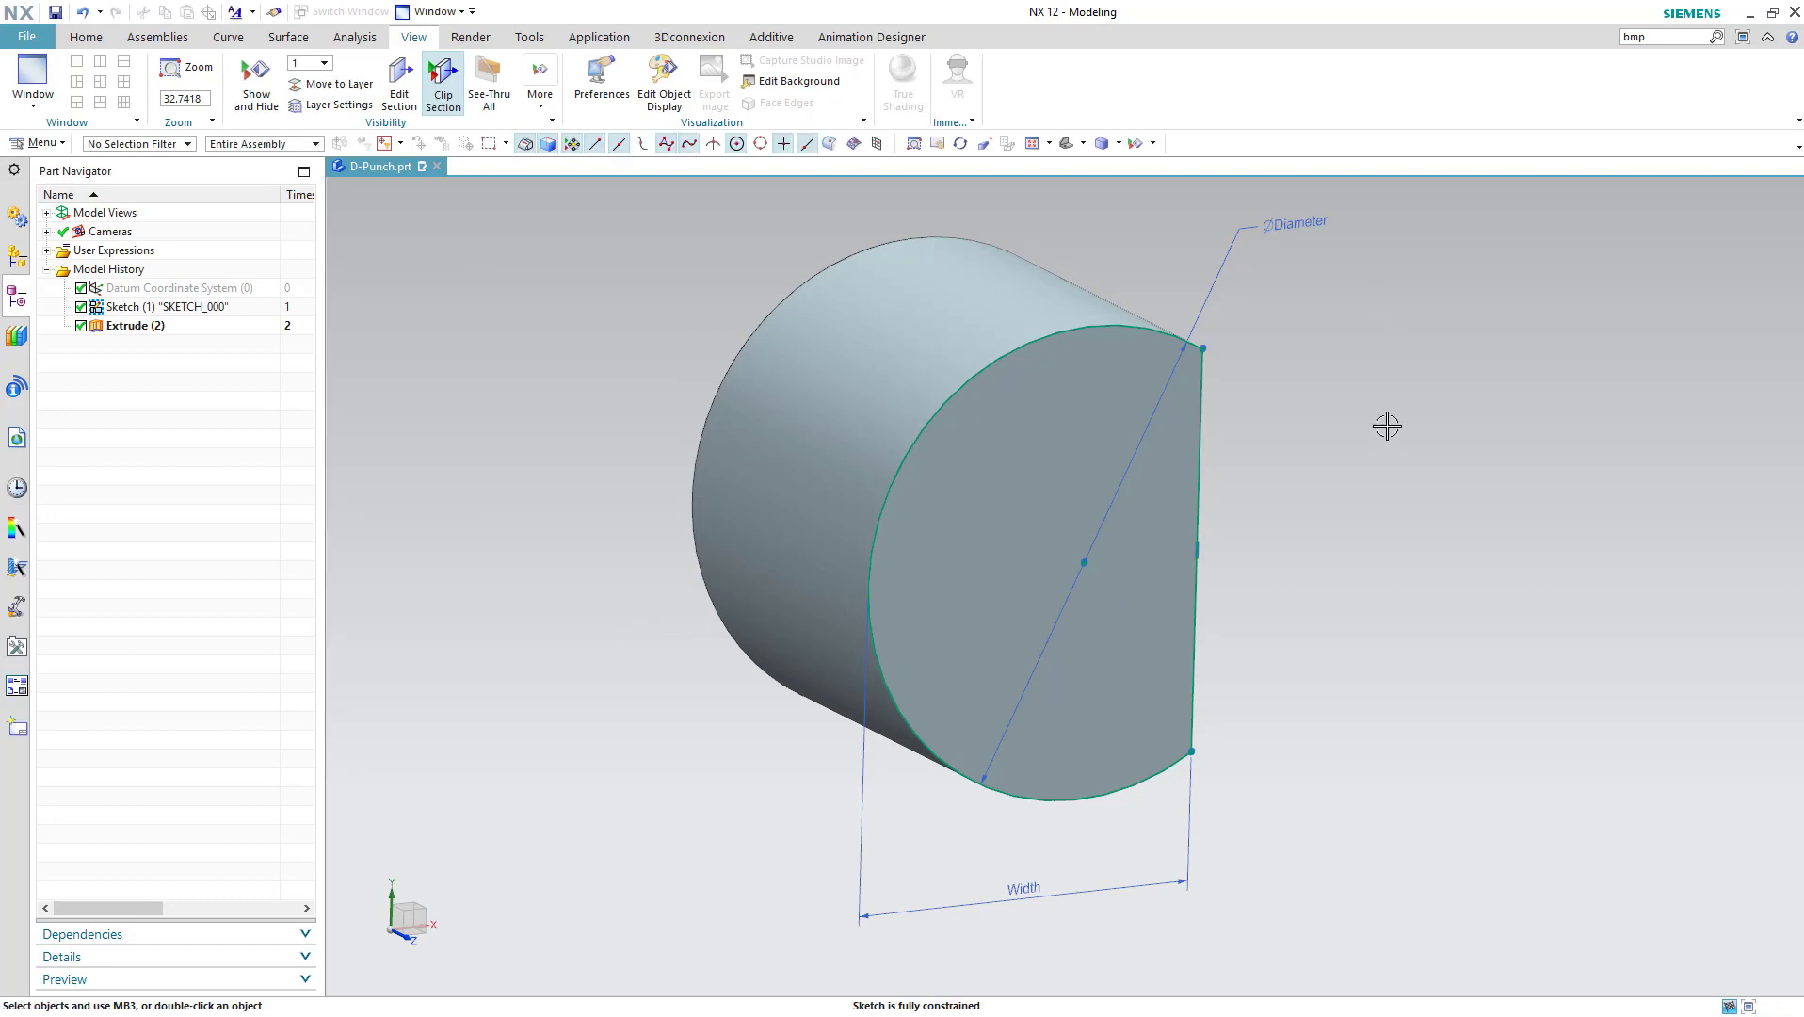
Recolour the sketch arc, line, and Diameter and Width dimensions to Red (186), accepting the sketch colour prompt
click(664, 82)
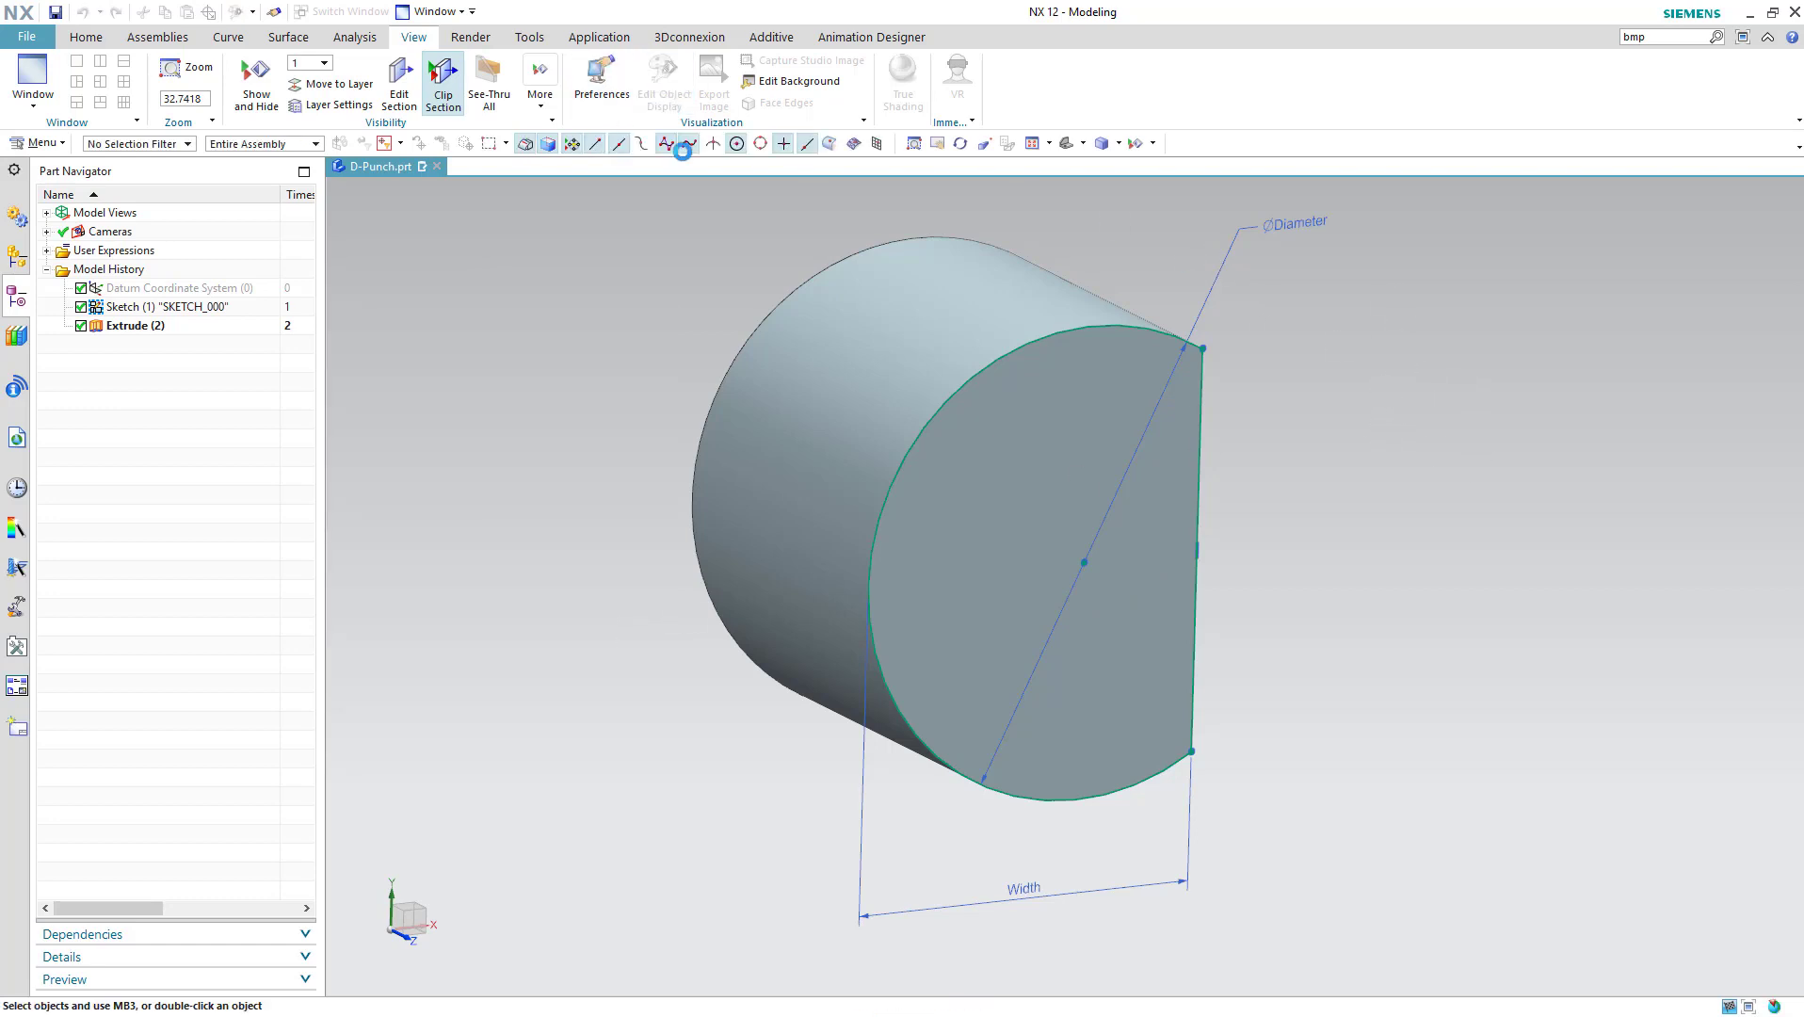
click(967, 390)
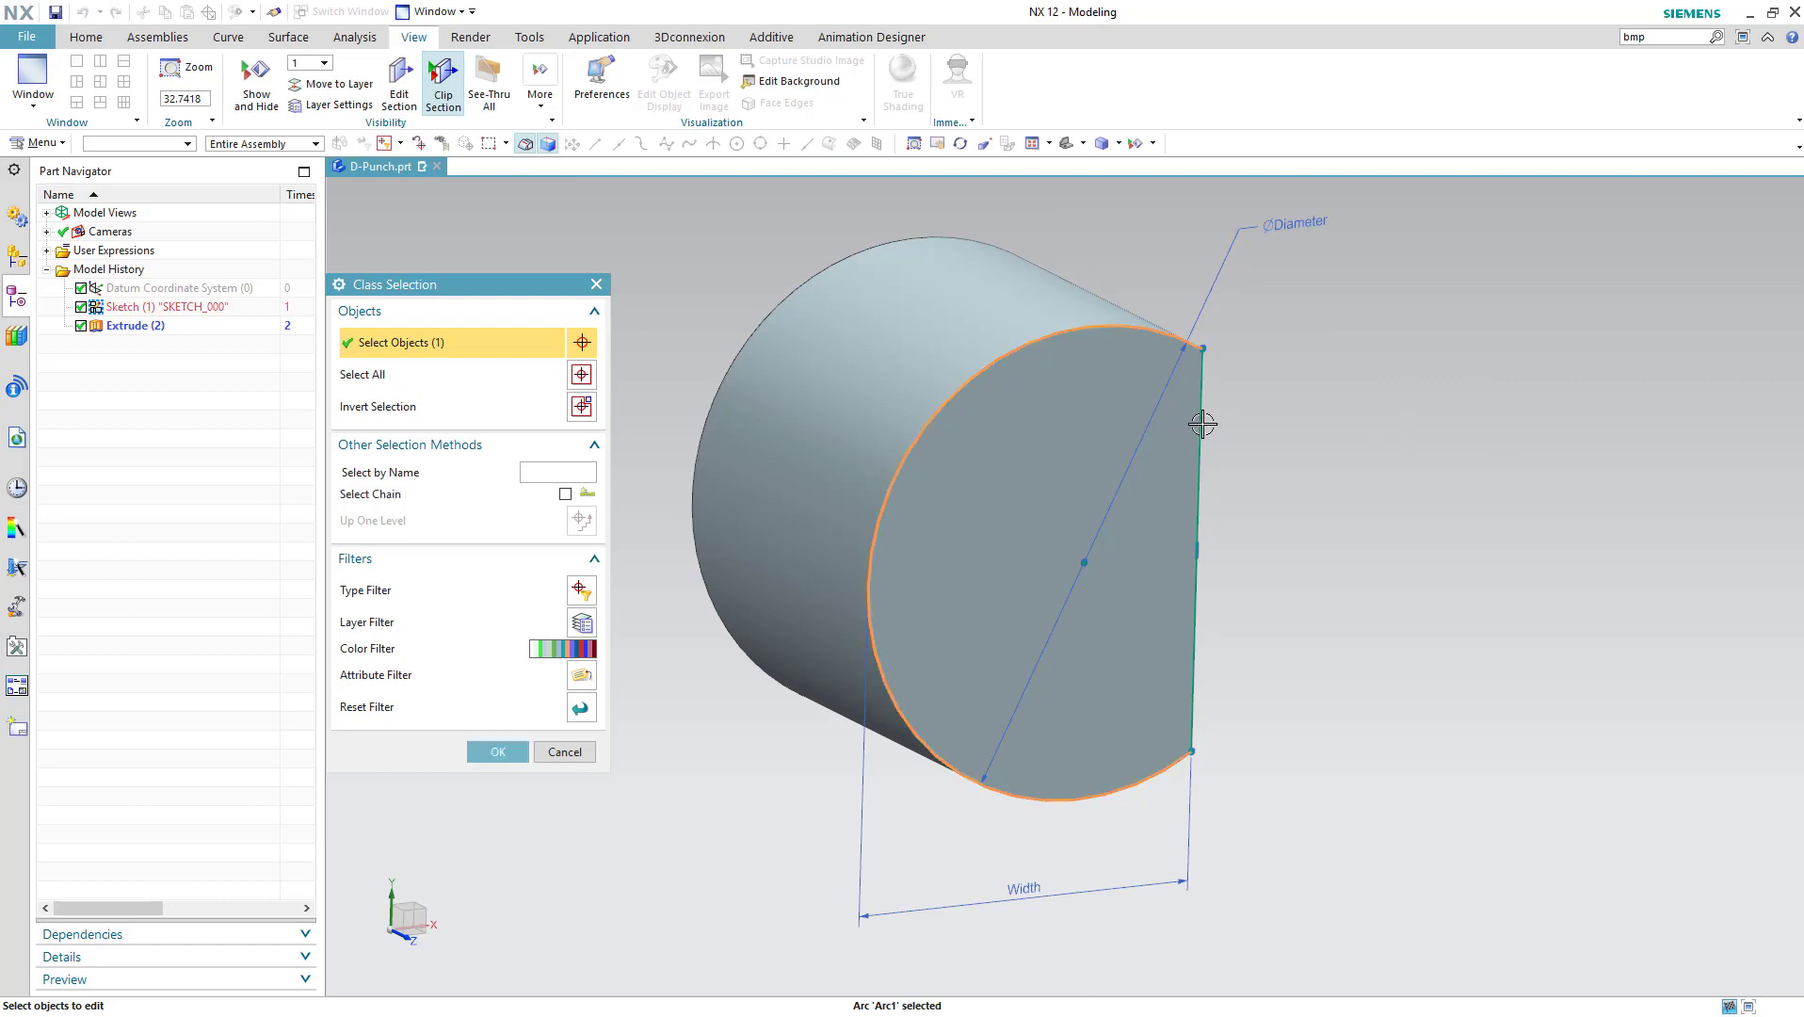
click(1210, 421)
click(1233, 243)
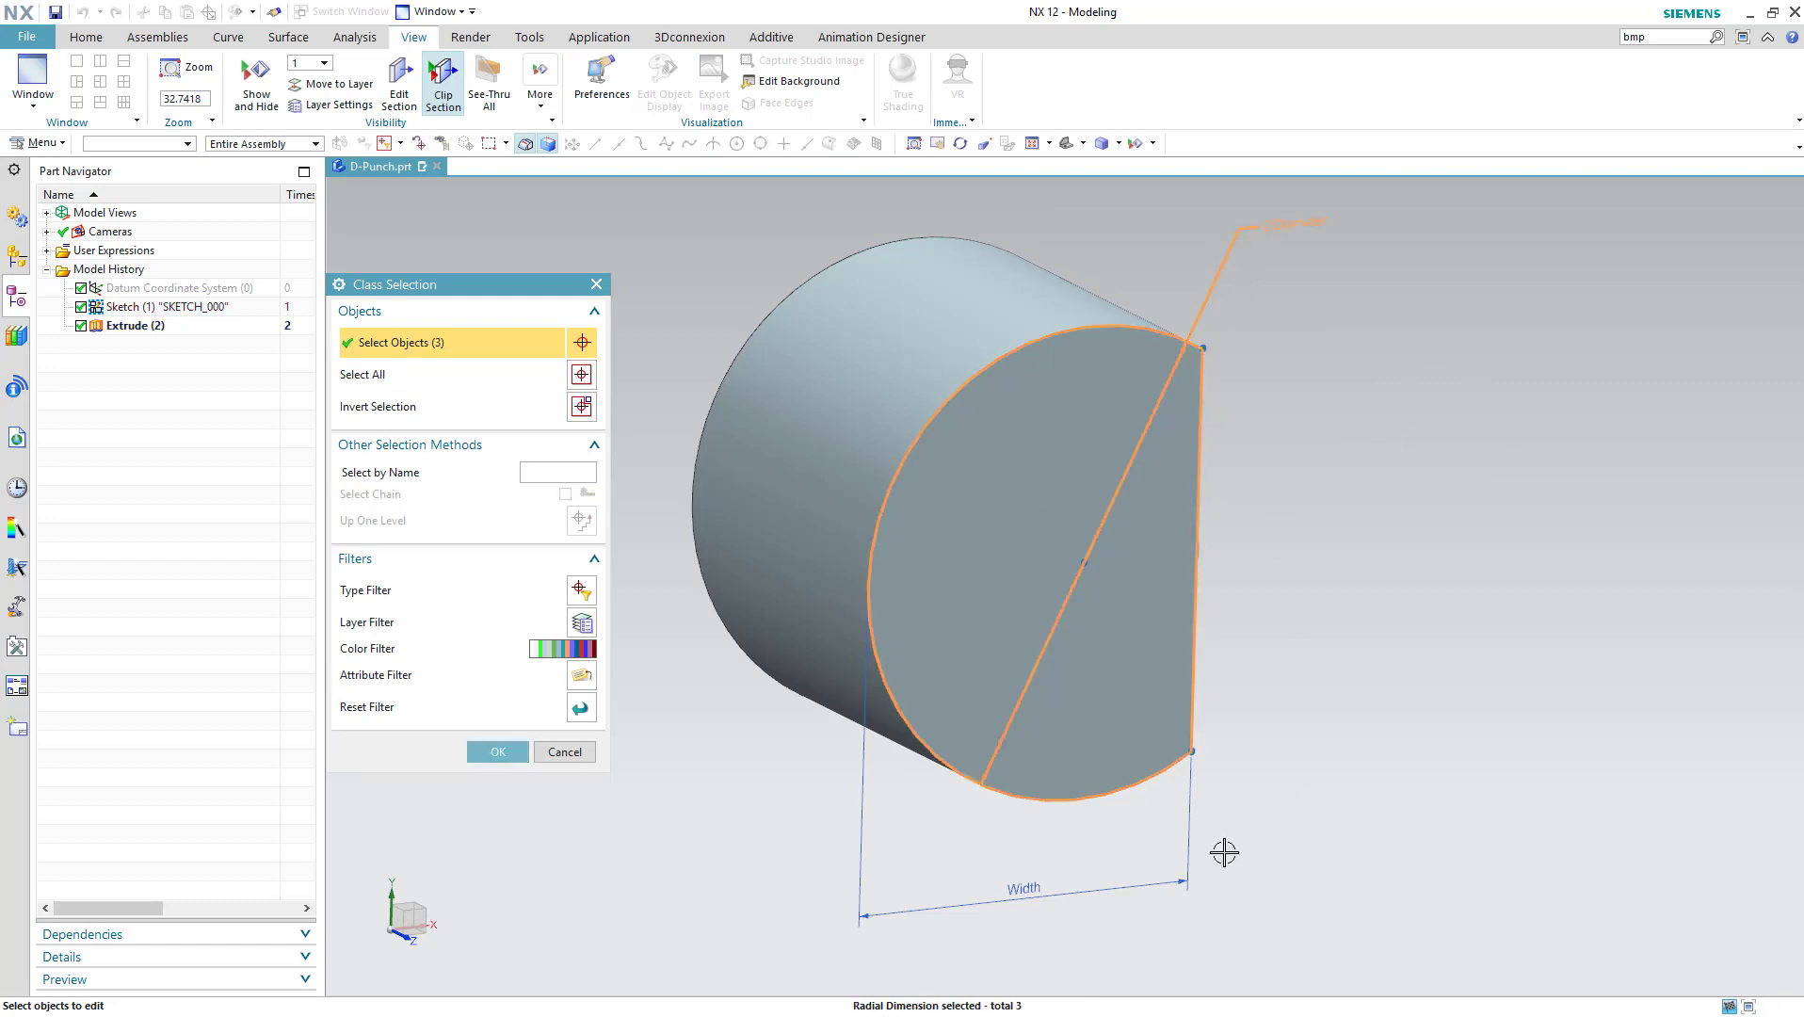
click(1195, 837)
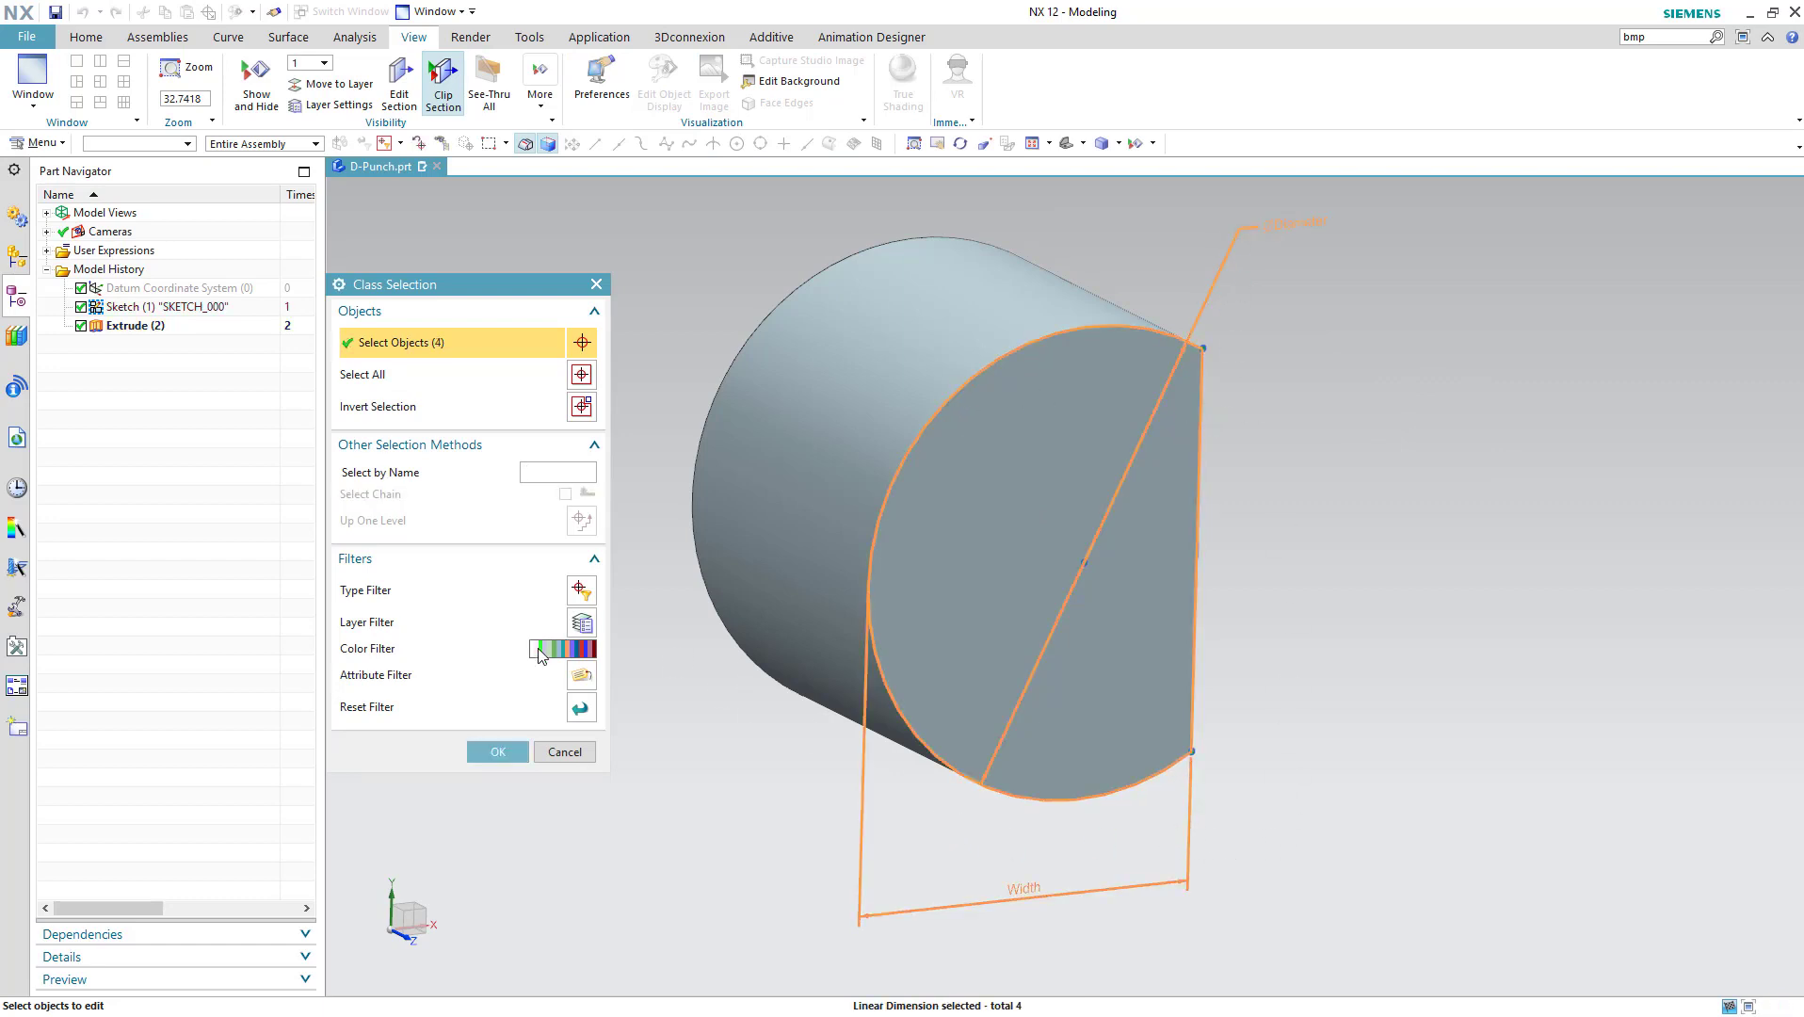
click(498, 752)
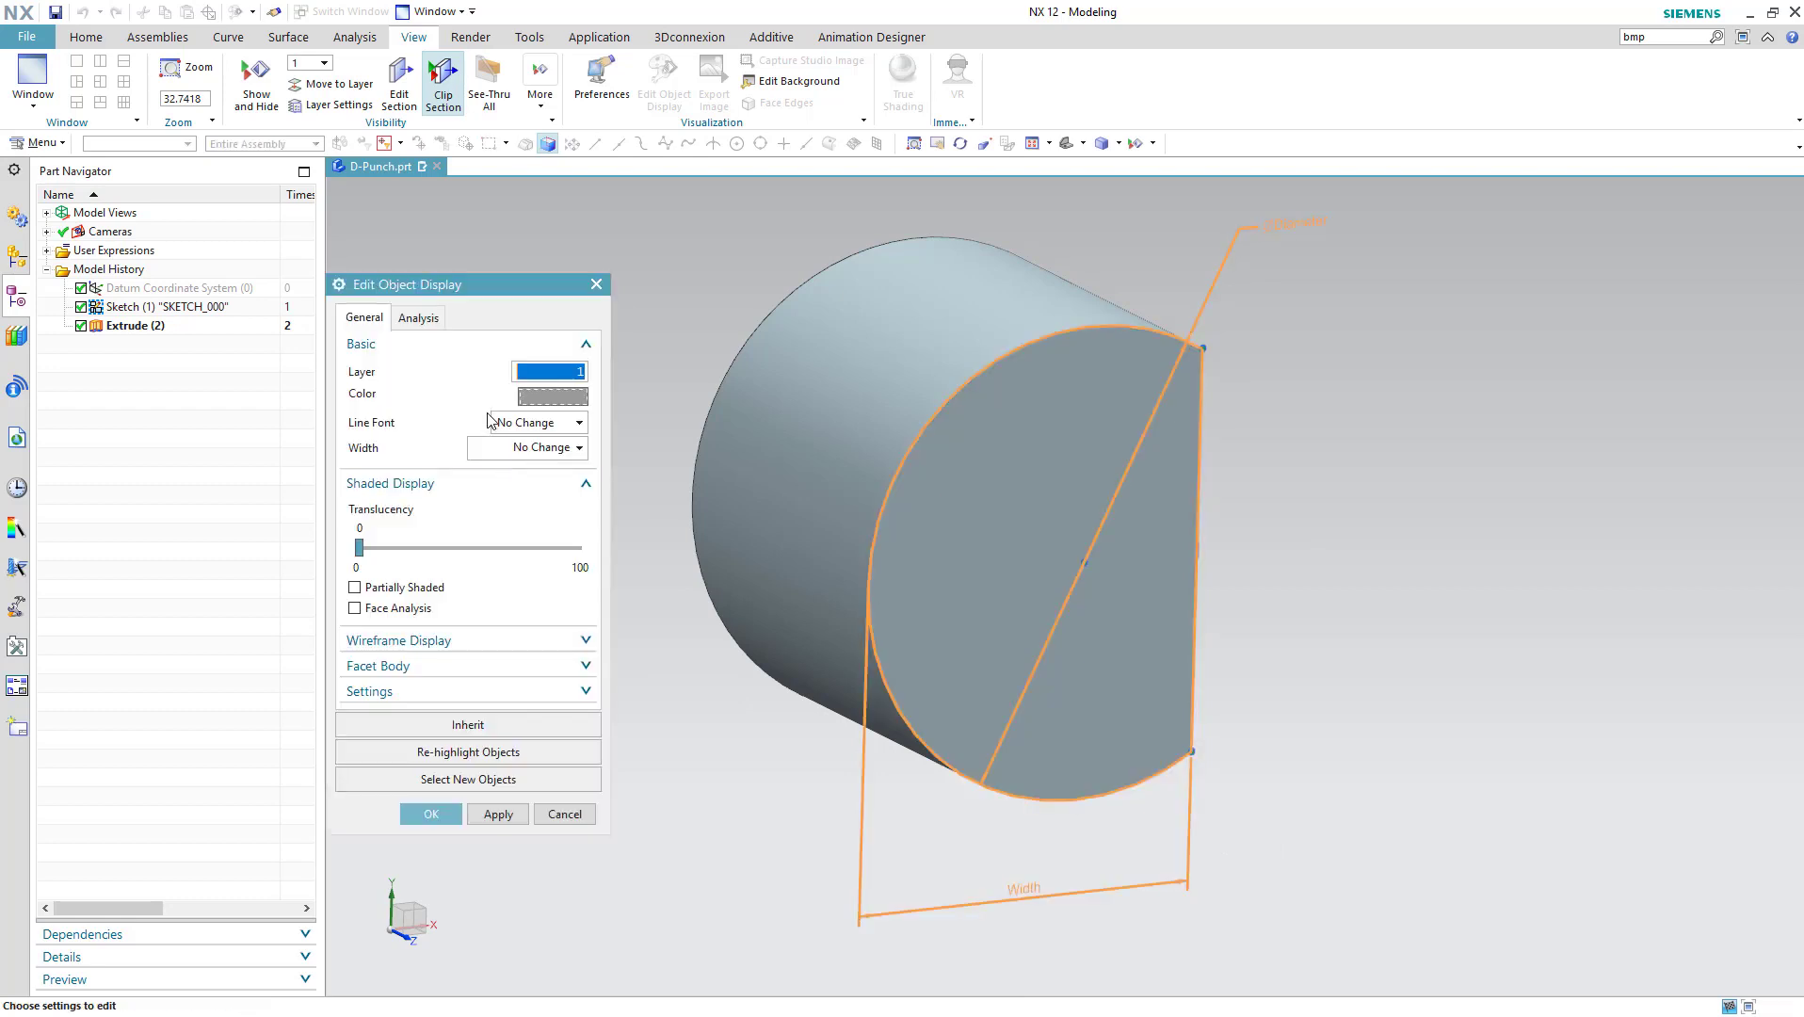
click(541, 399)
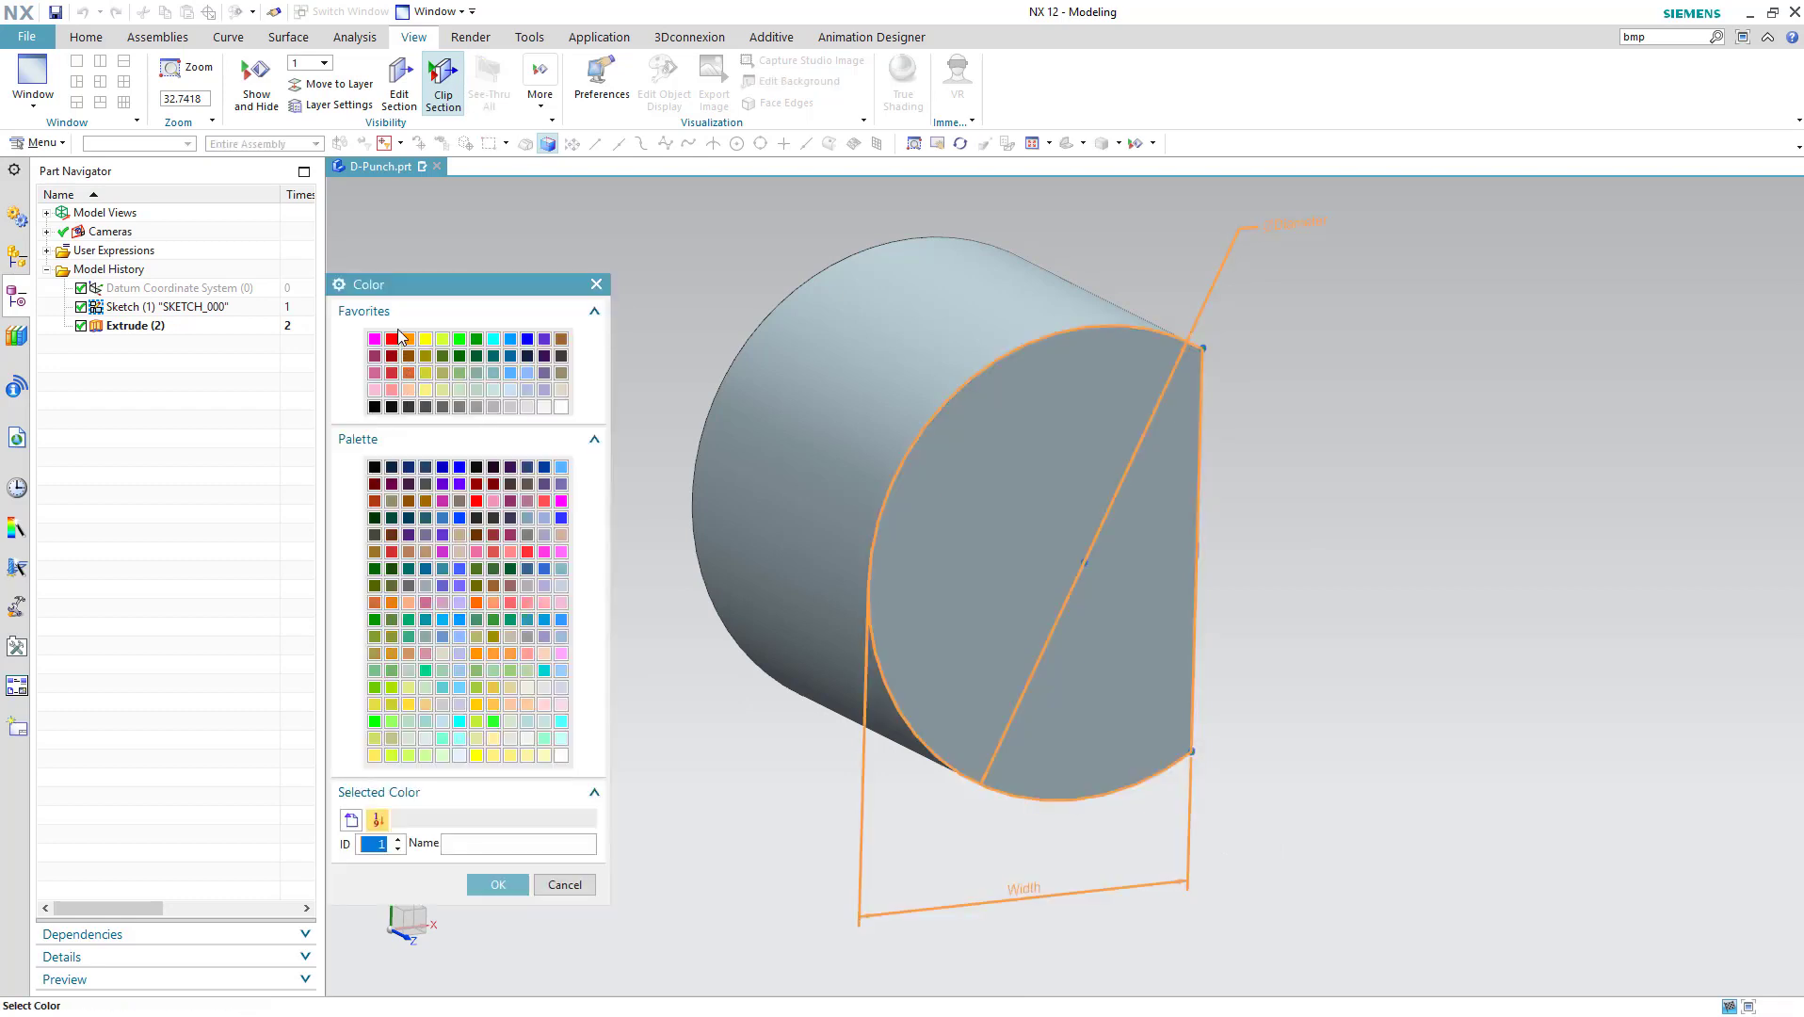
click(395, 338)
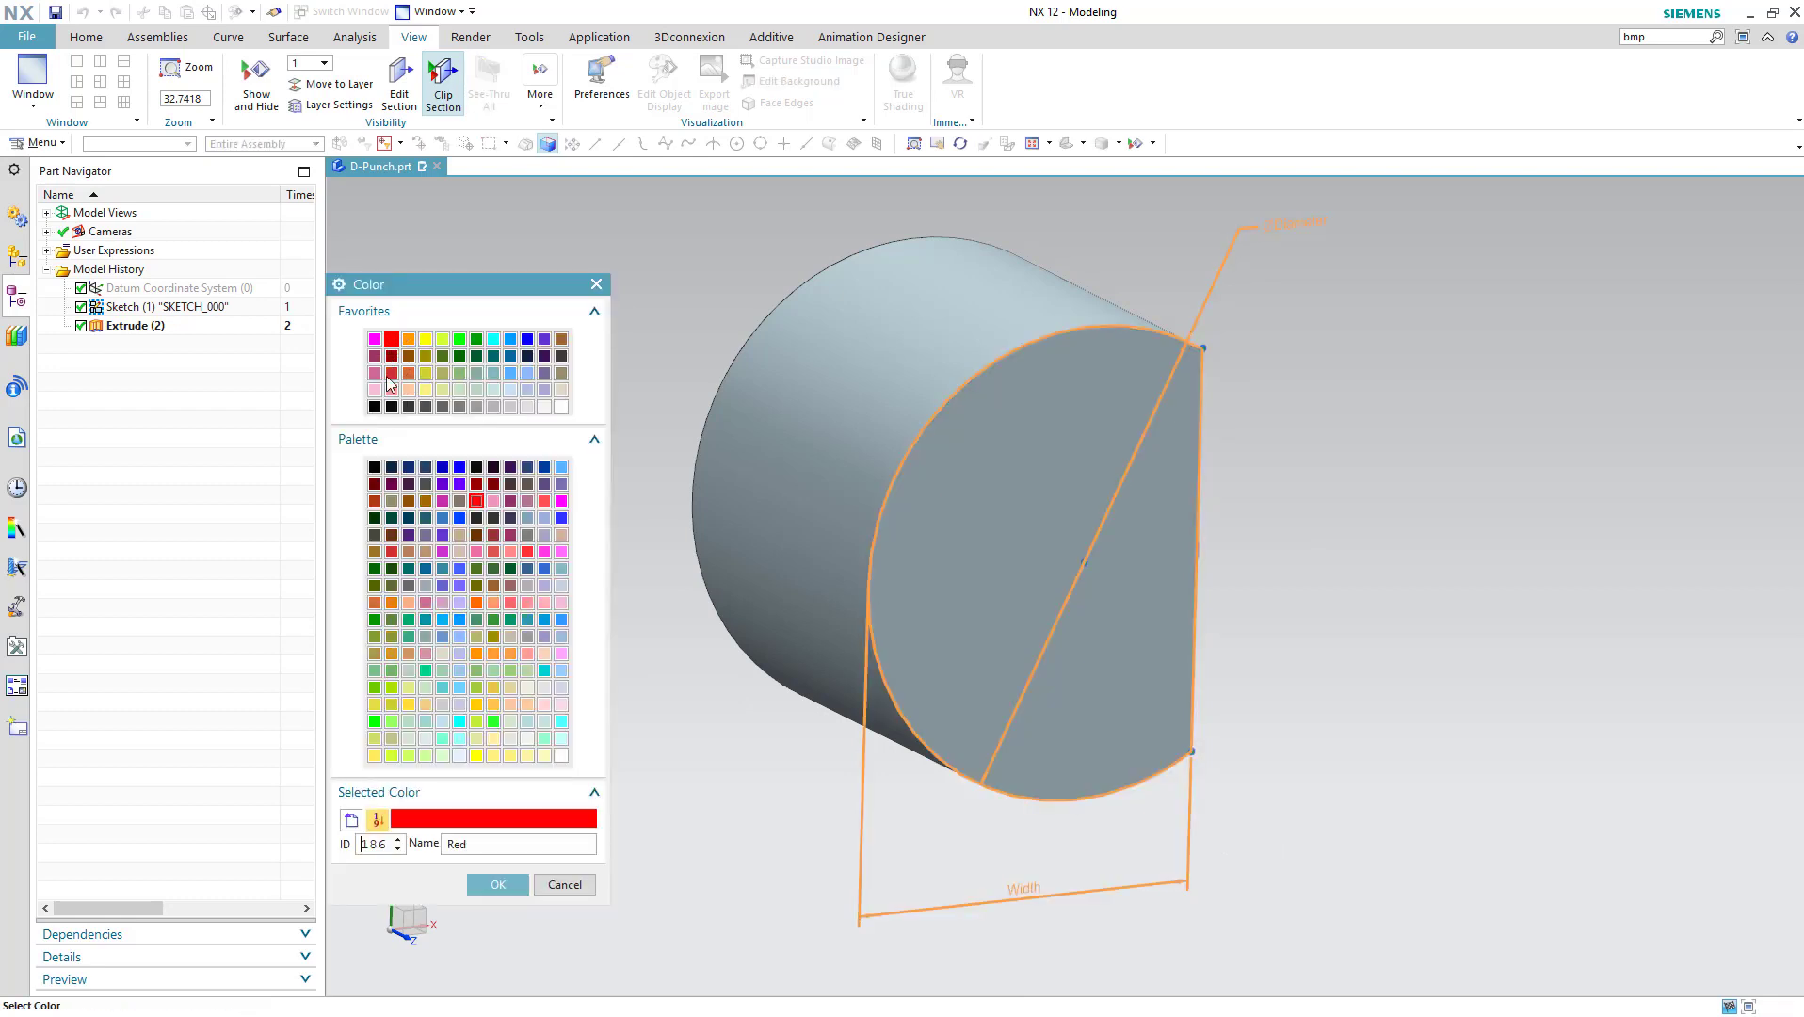
click(499, 886)
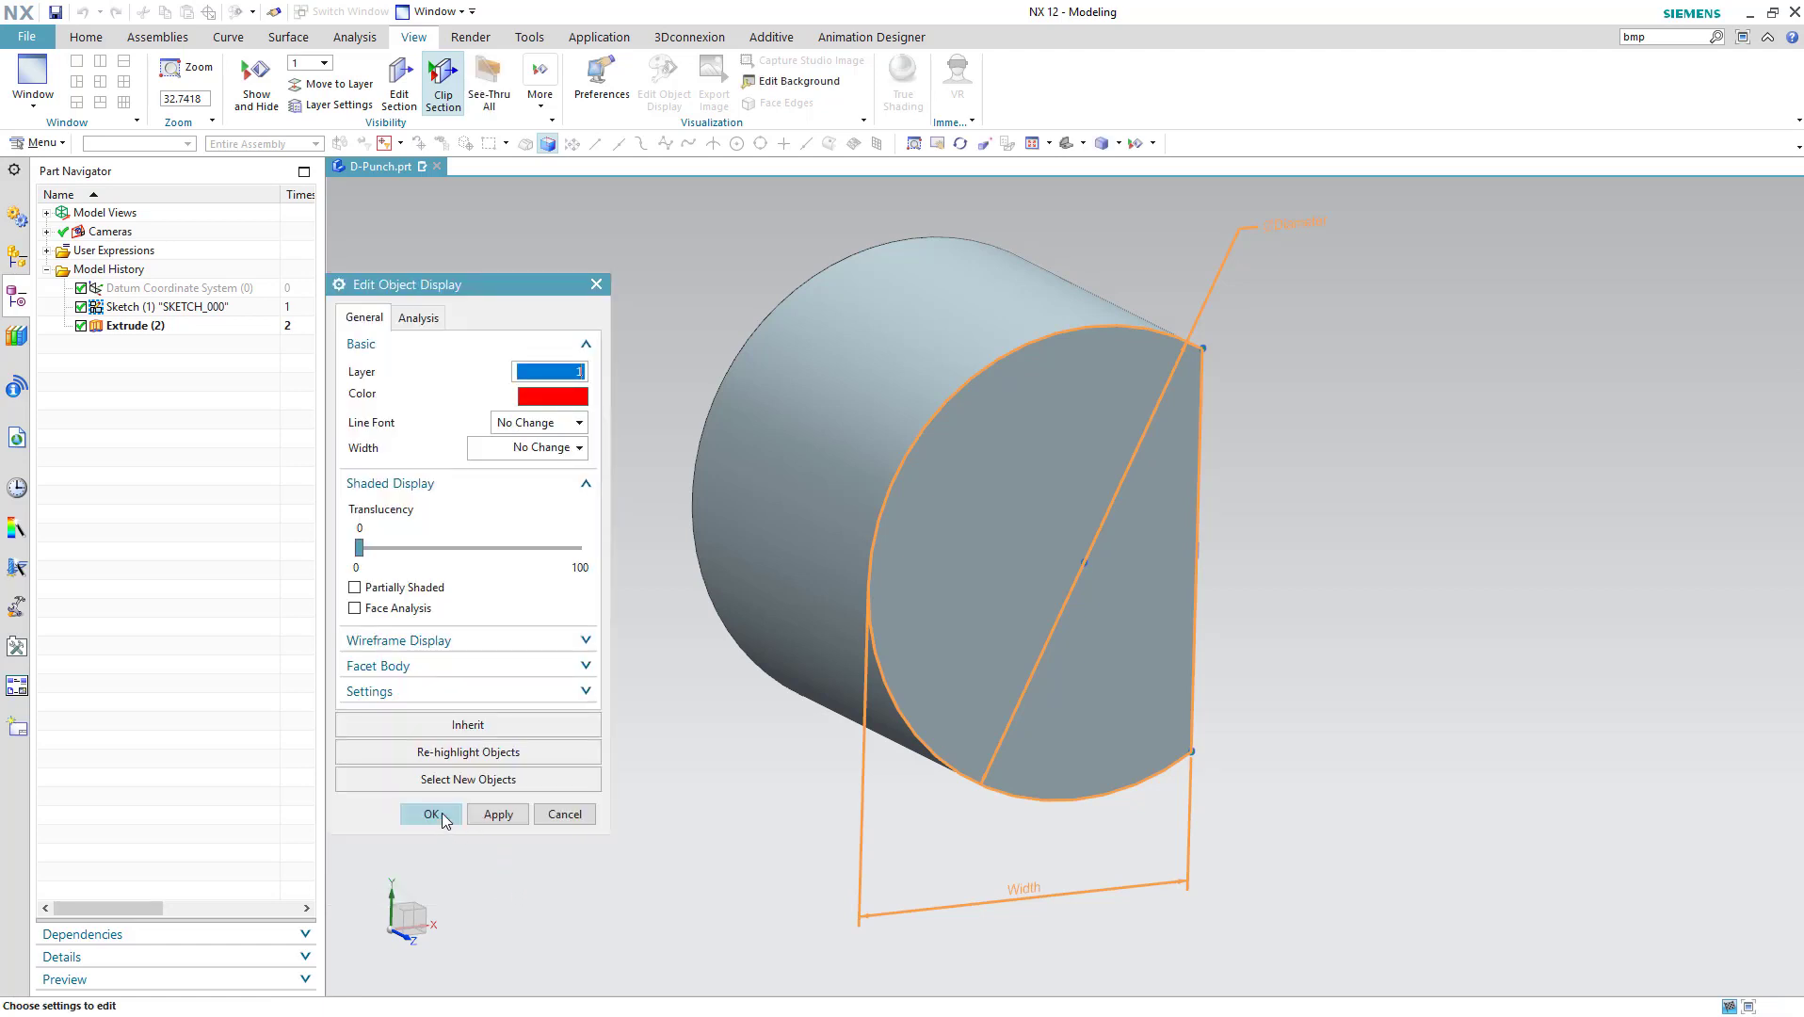
click(456, 822)
click(702, 563)
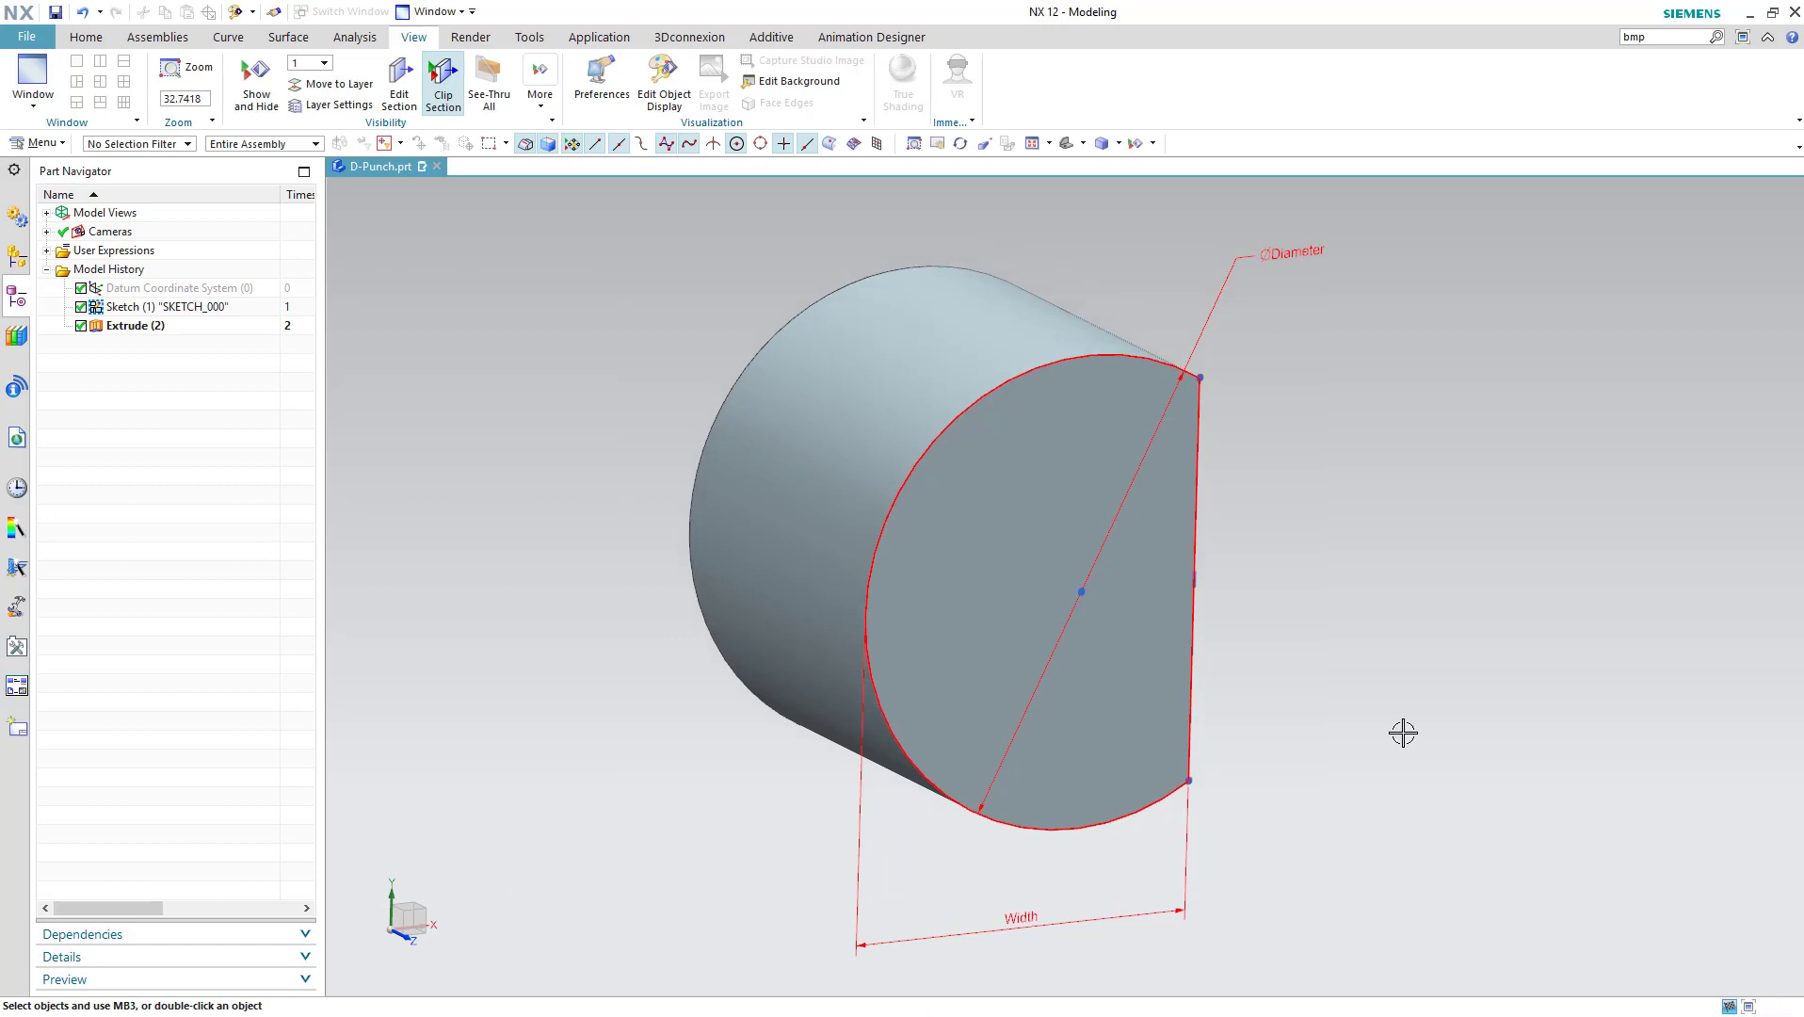
scroll(1392, 724, up, 1)
scroll(1380, 721, down, 1)
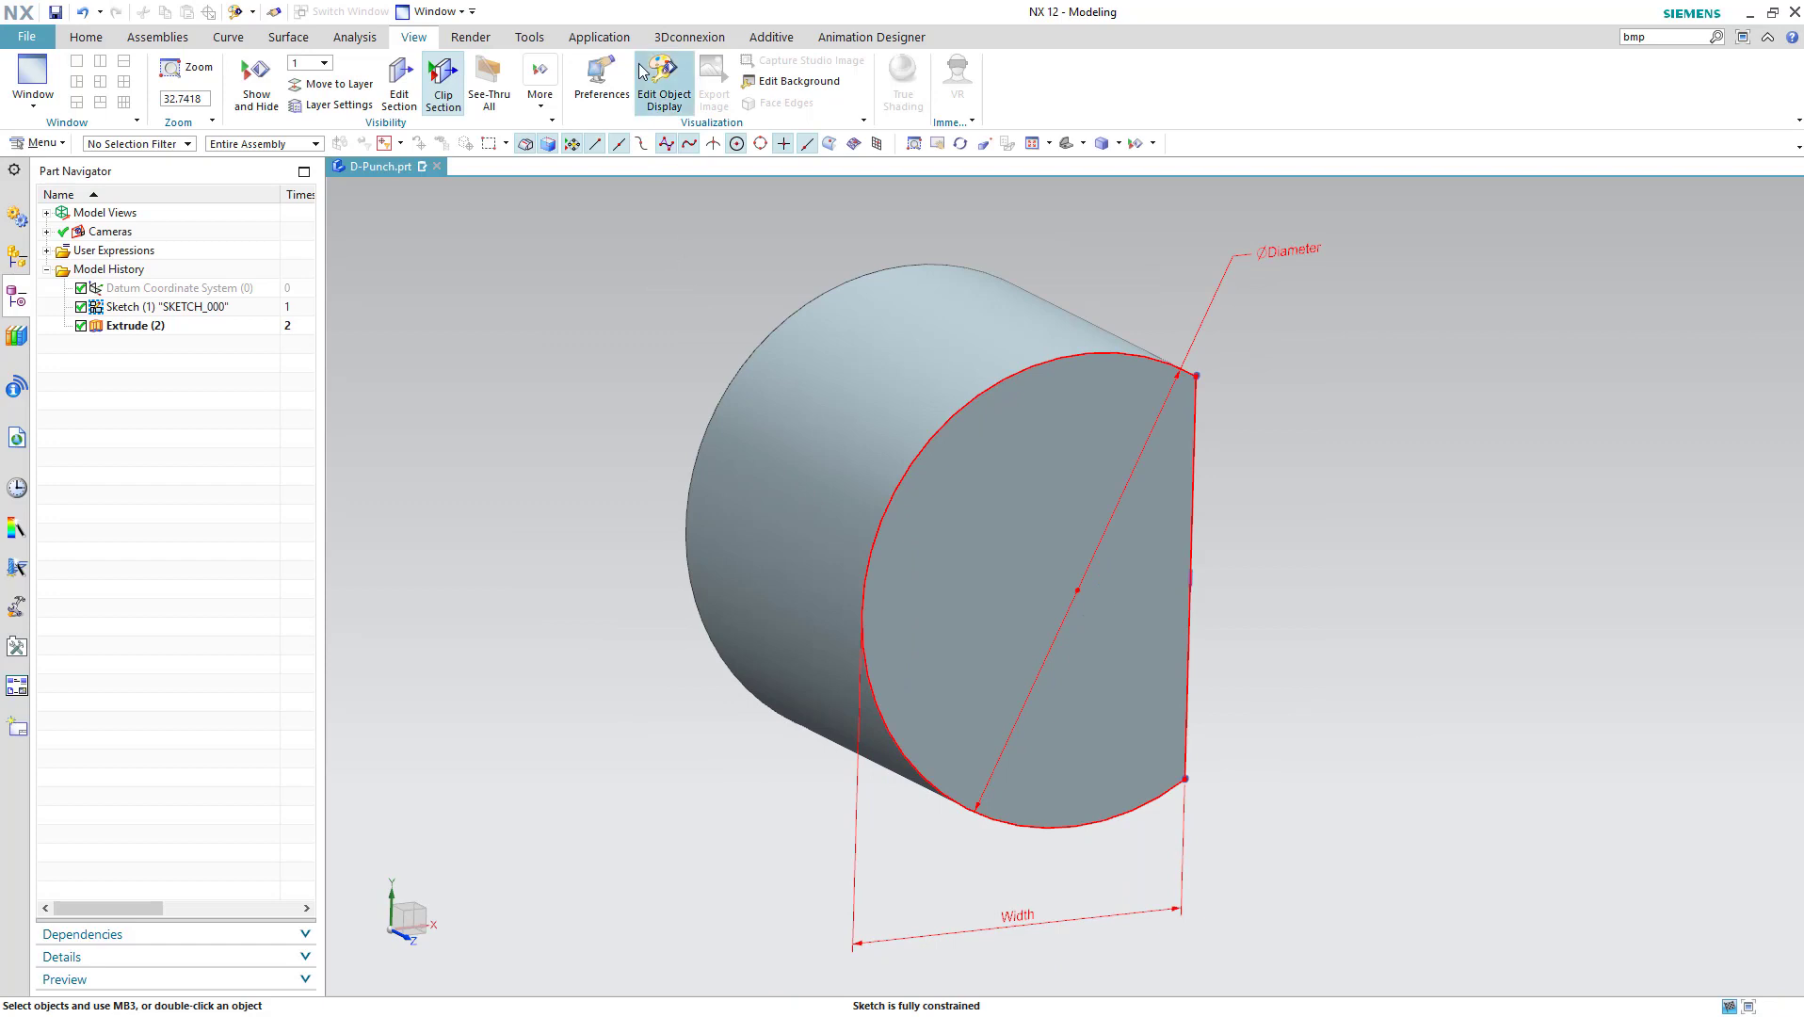
Colour the extruded D-Punch solid Deep Sky blue (205) with Edit Object Display
click(664, 83)
click(789, 481)
middle_click(746, 492)
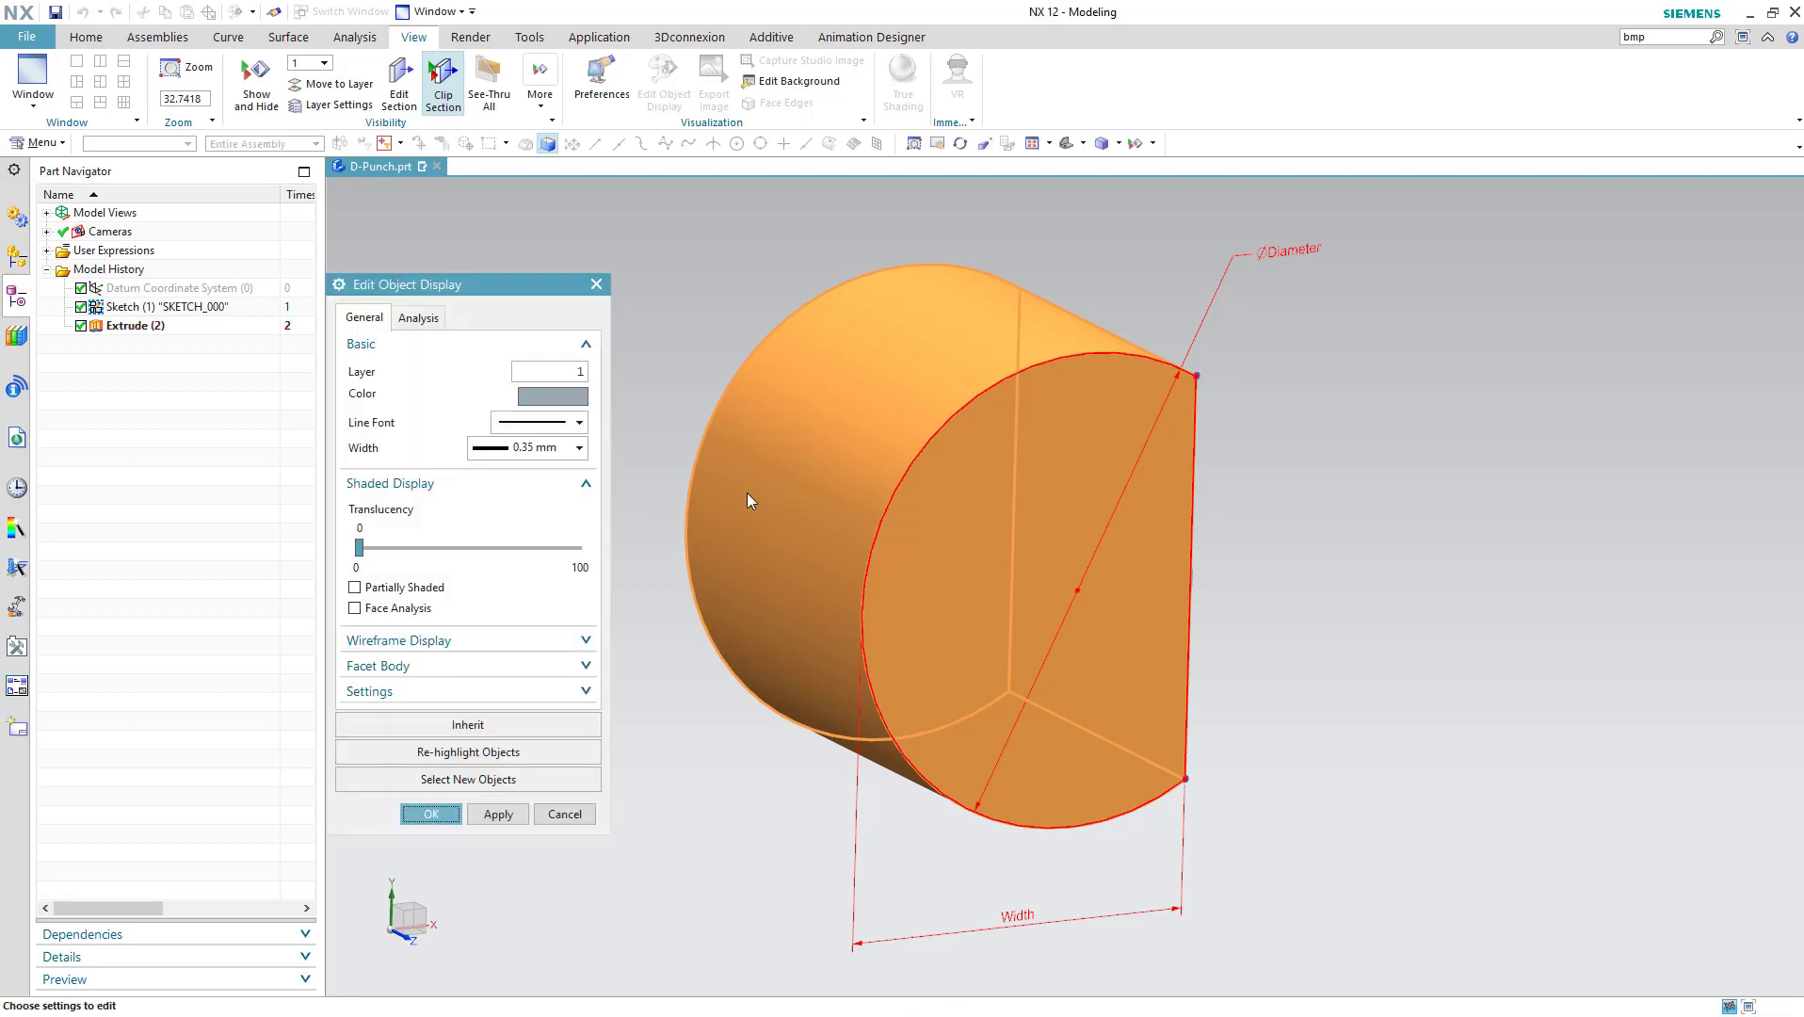
click(569, 414)
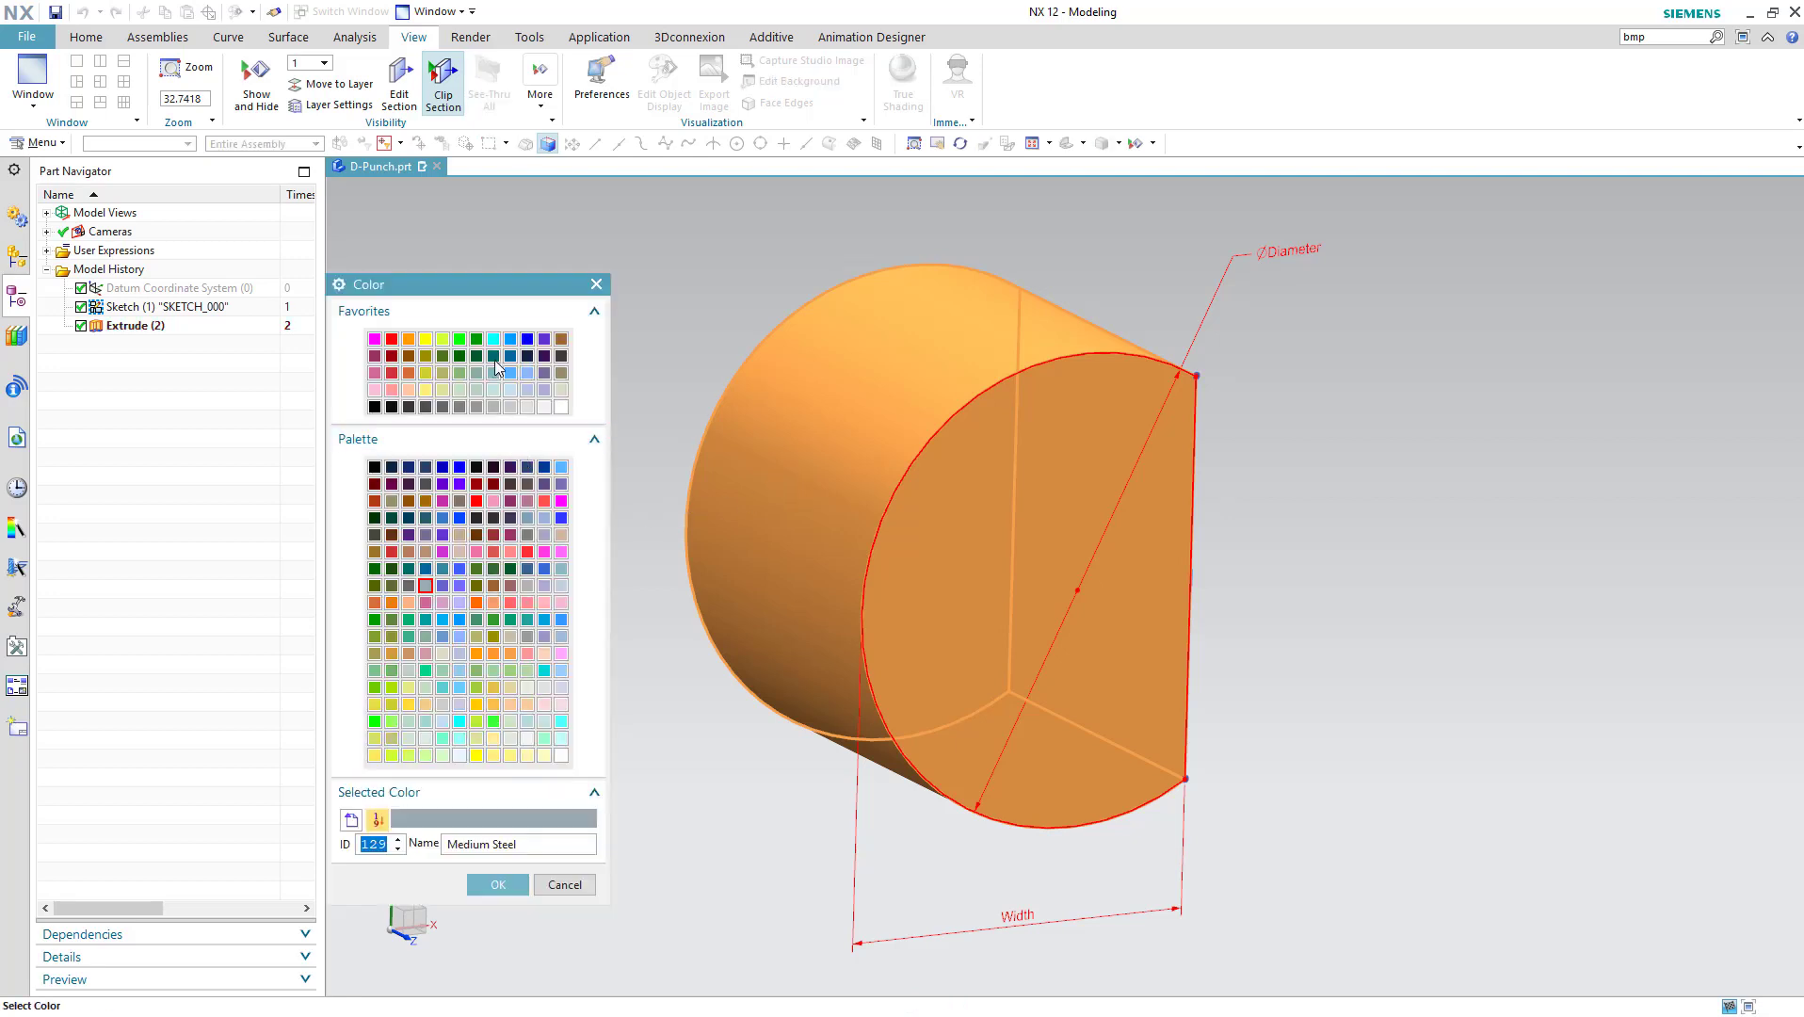
click(510, 372)
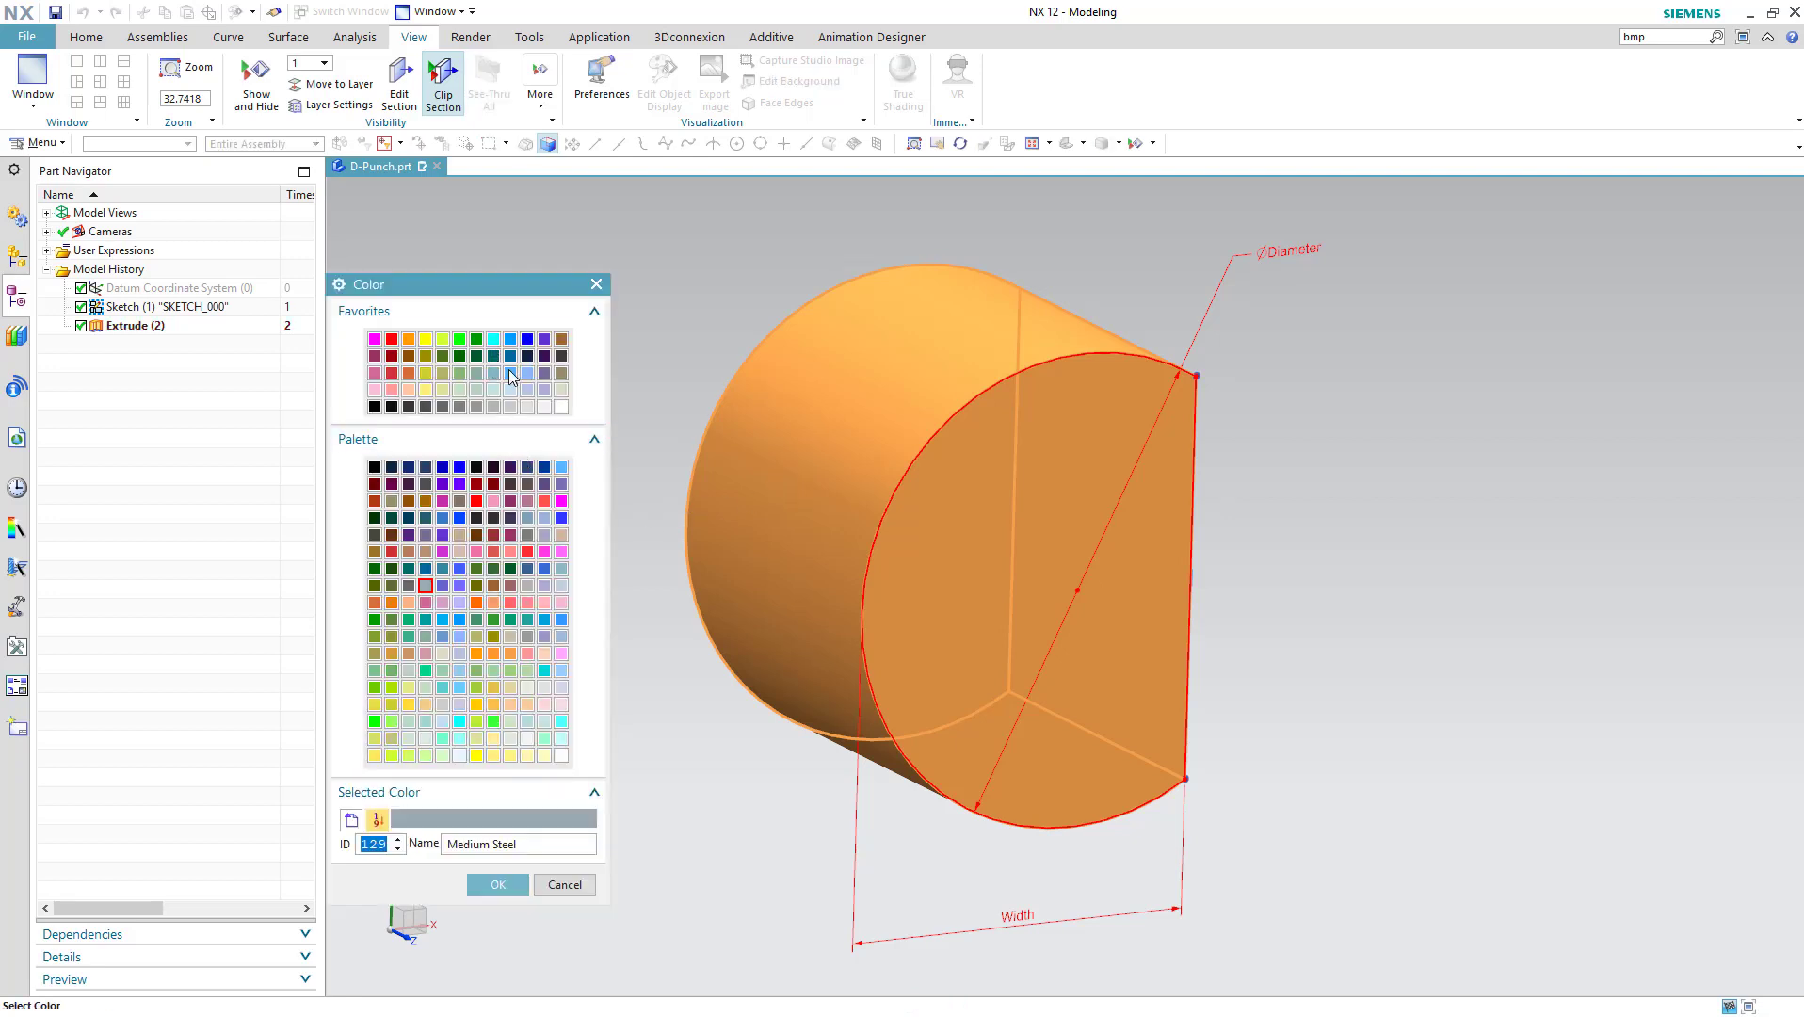
click(497, 885)
click(426, 814)
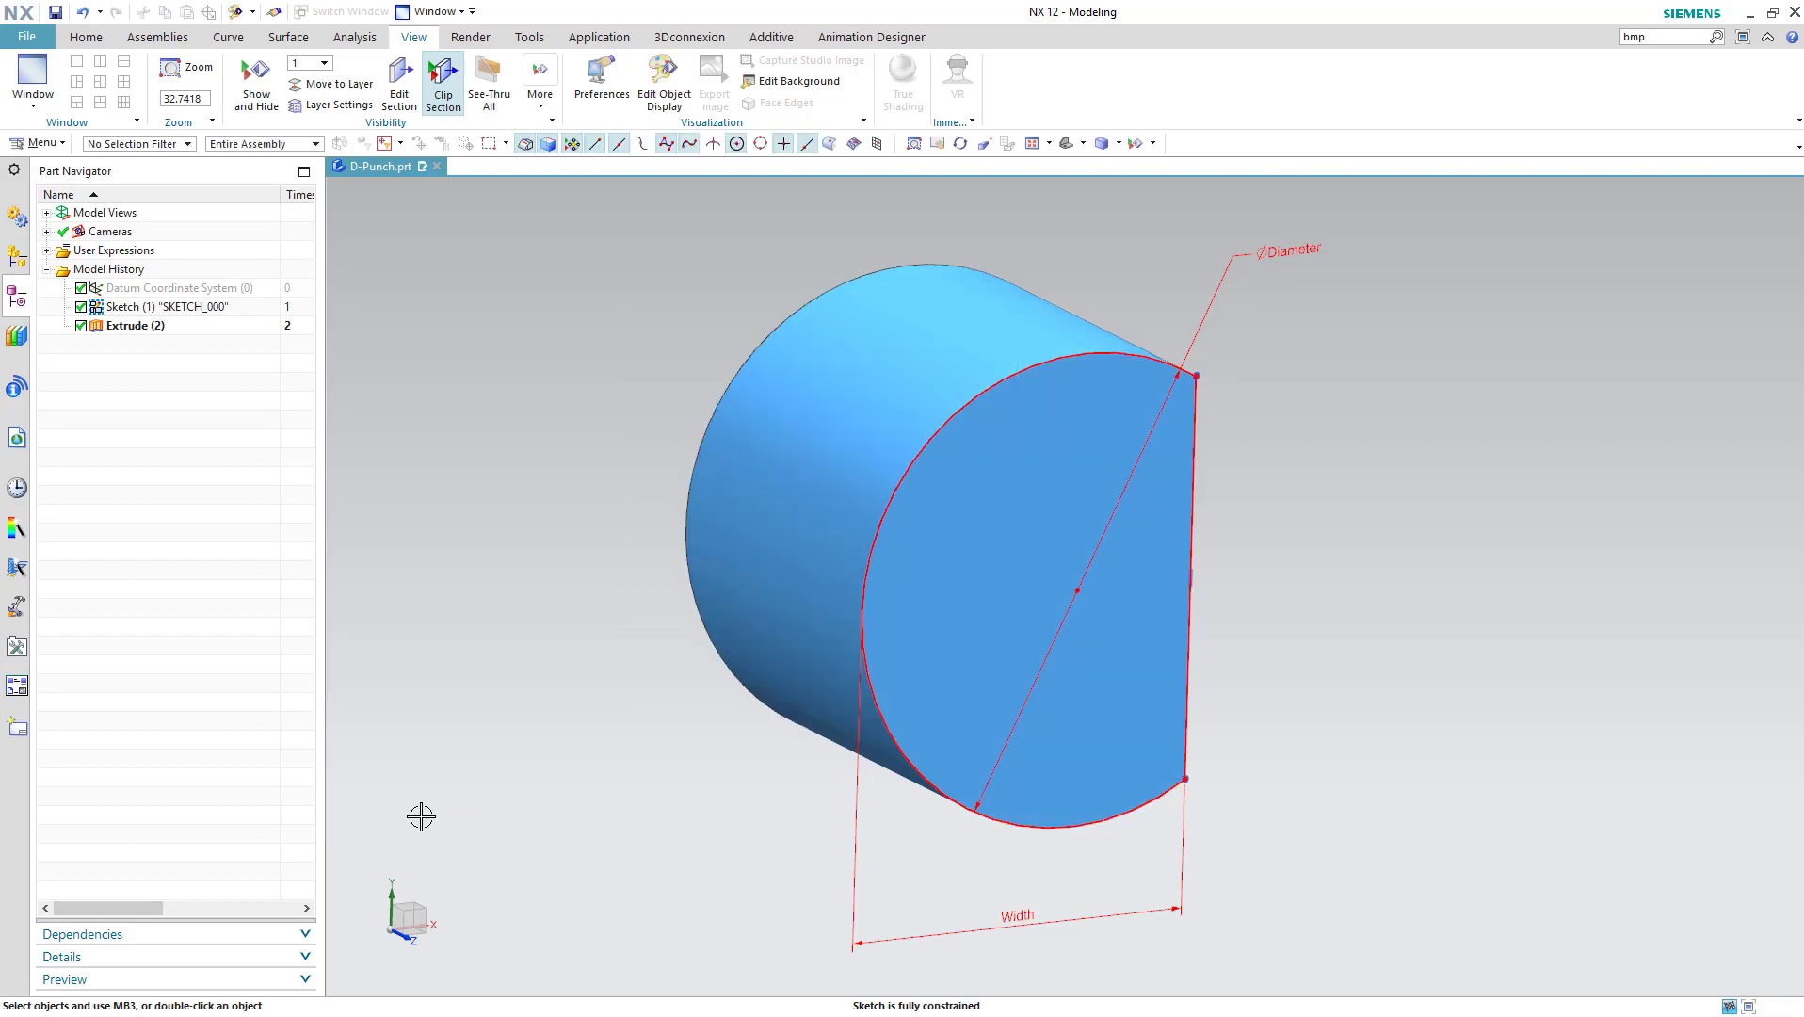
right_click(574, 595)
mouse_move(638, 459)
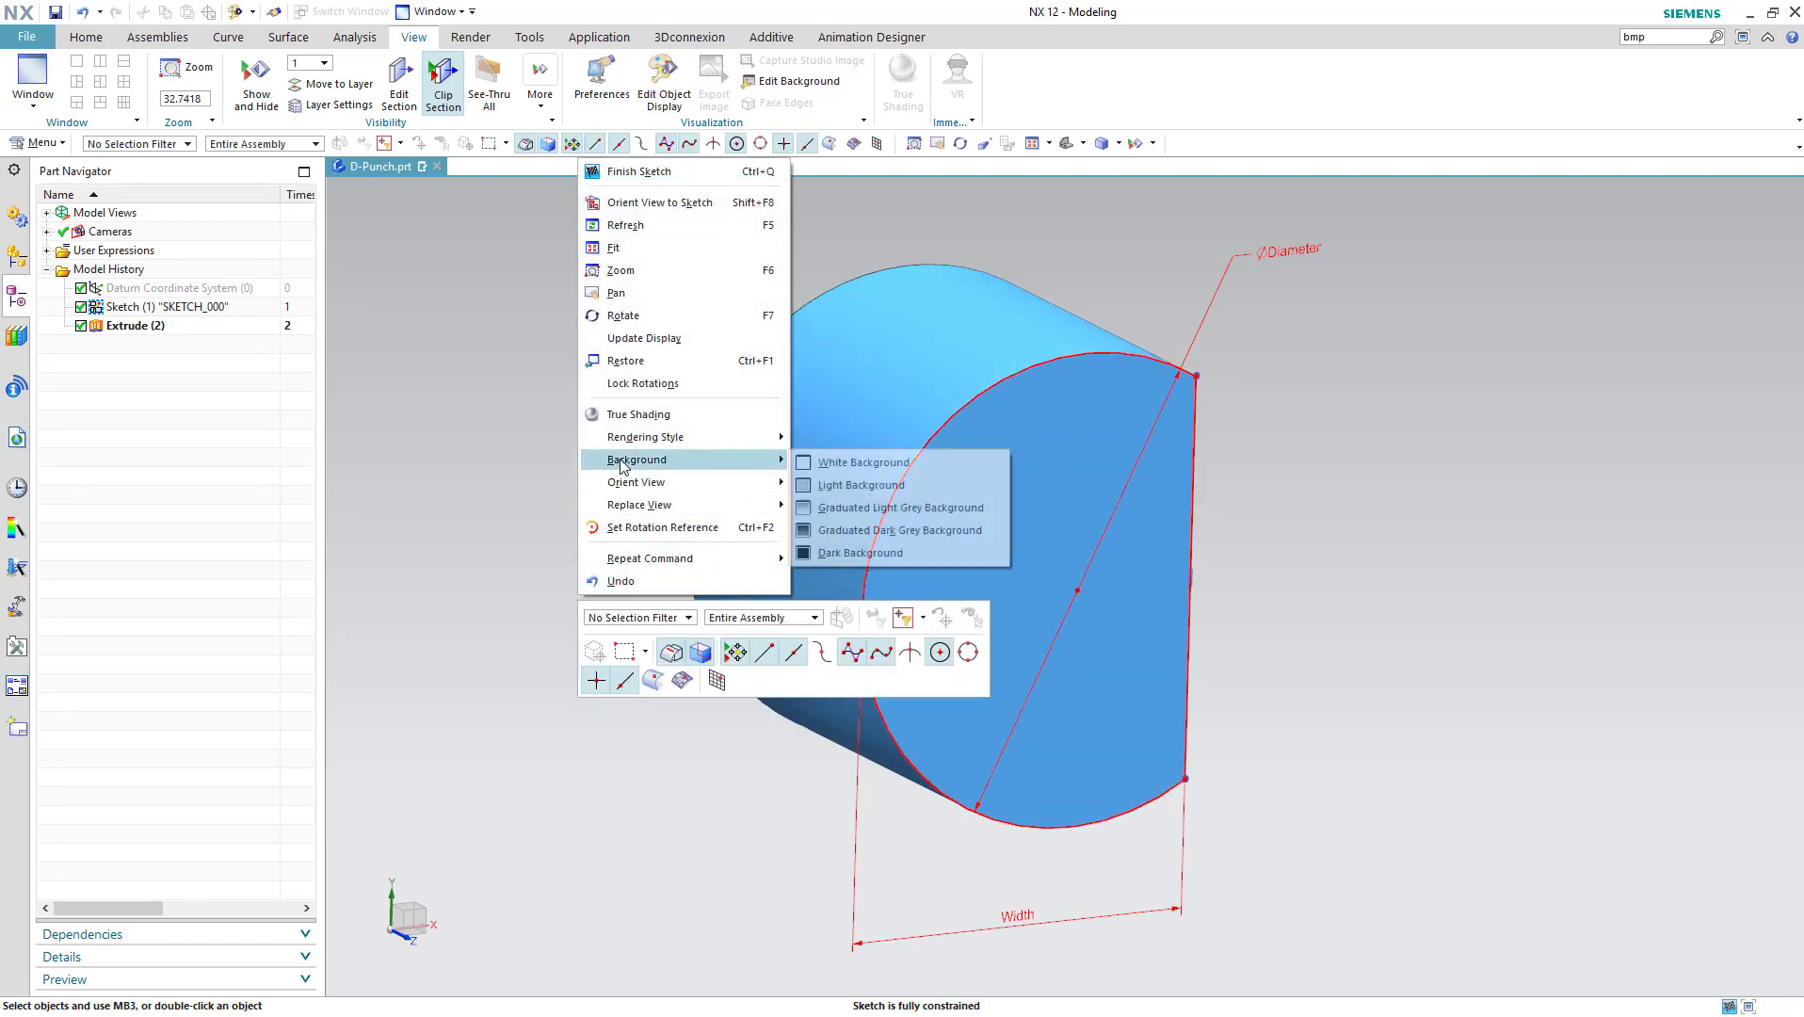
Switch the viewport to a white background and pan the model into place
click(847, 462)
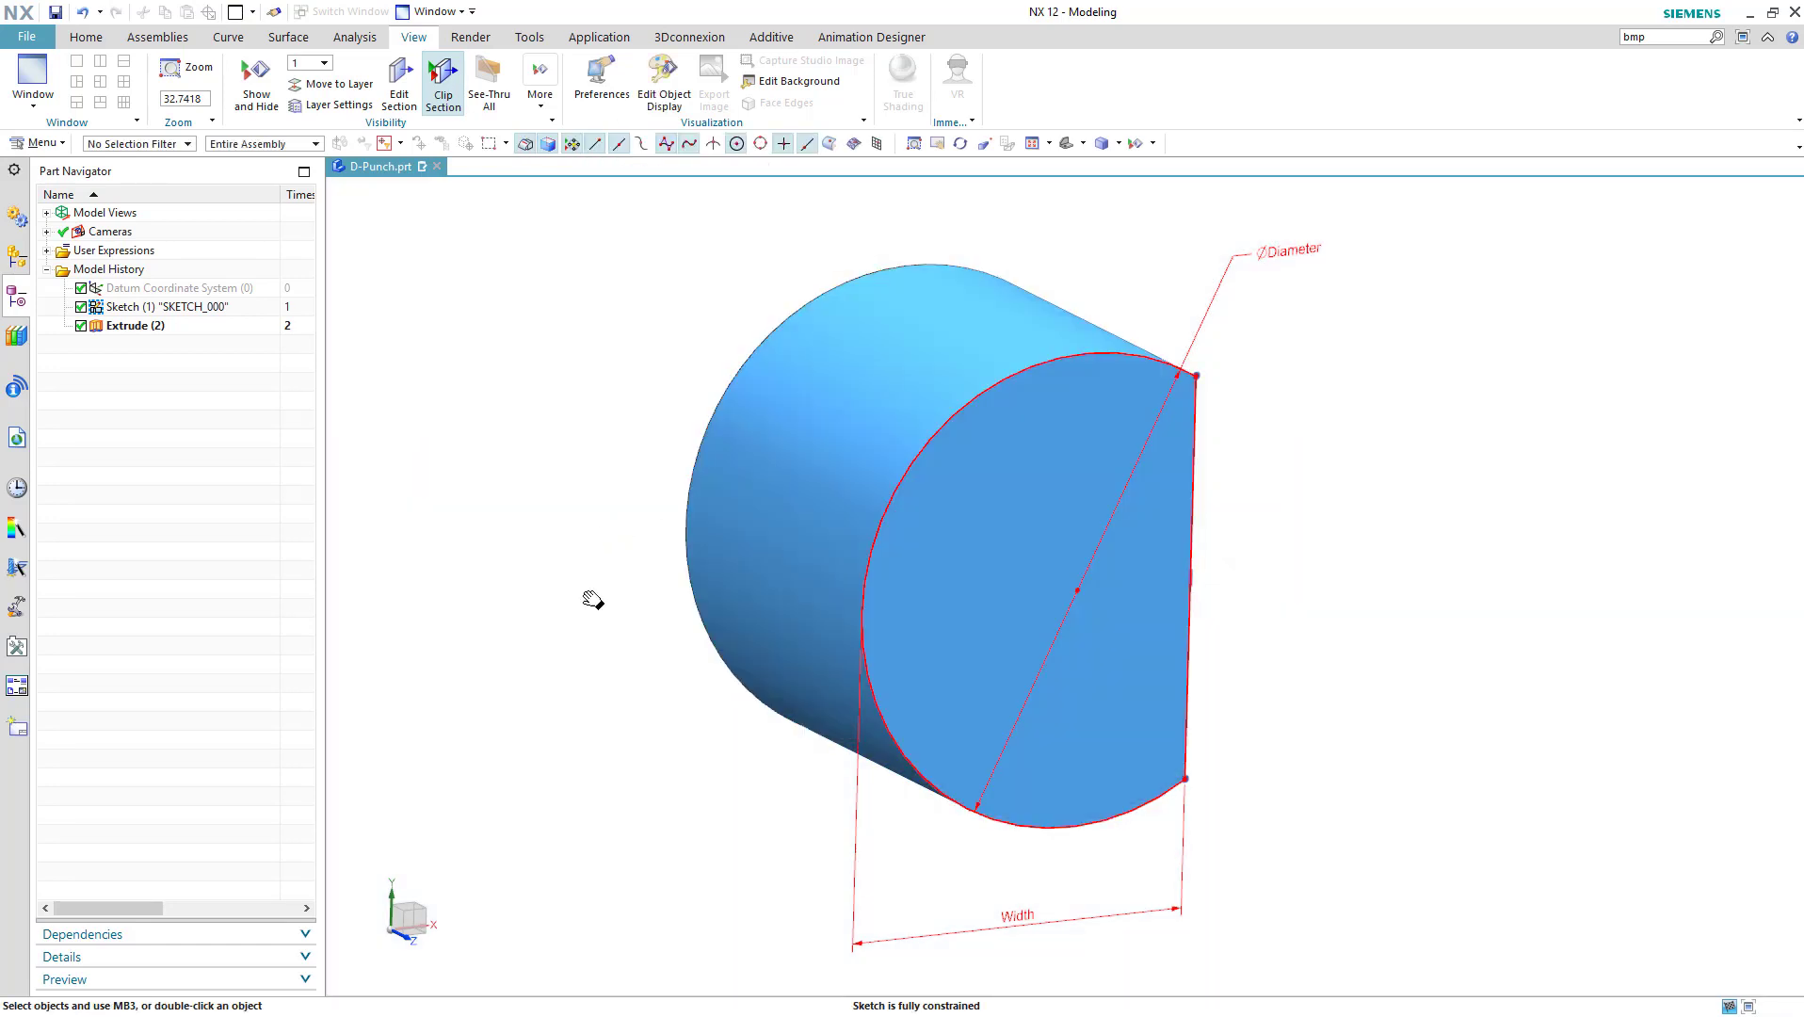
mouse_move(581, 596)
shift+middle_down()
mouse_move(626, 595)
mouse_move(628, 572)
shift+middle_up()
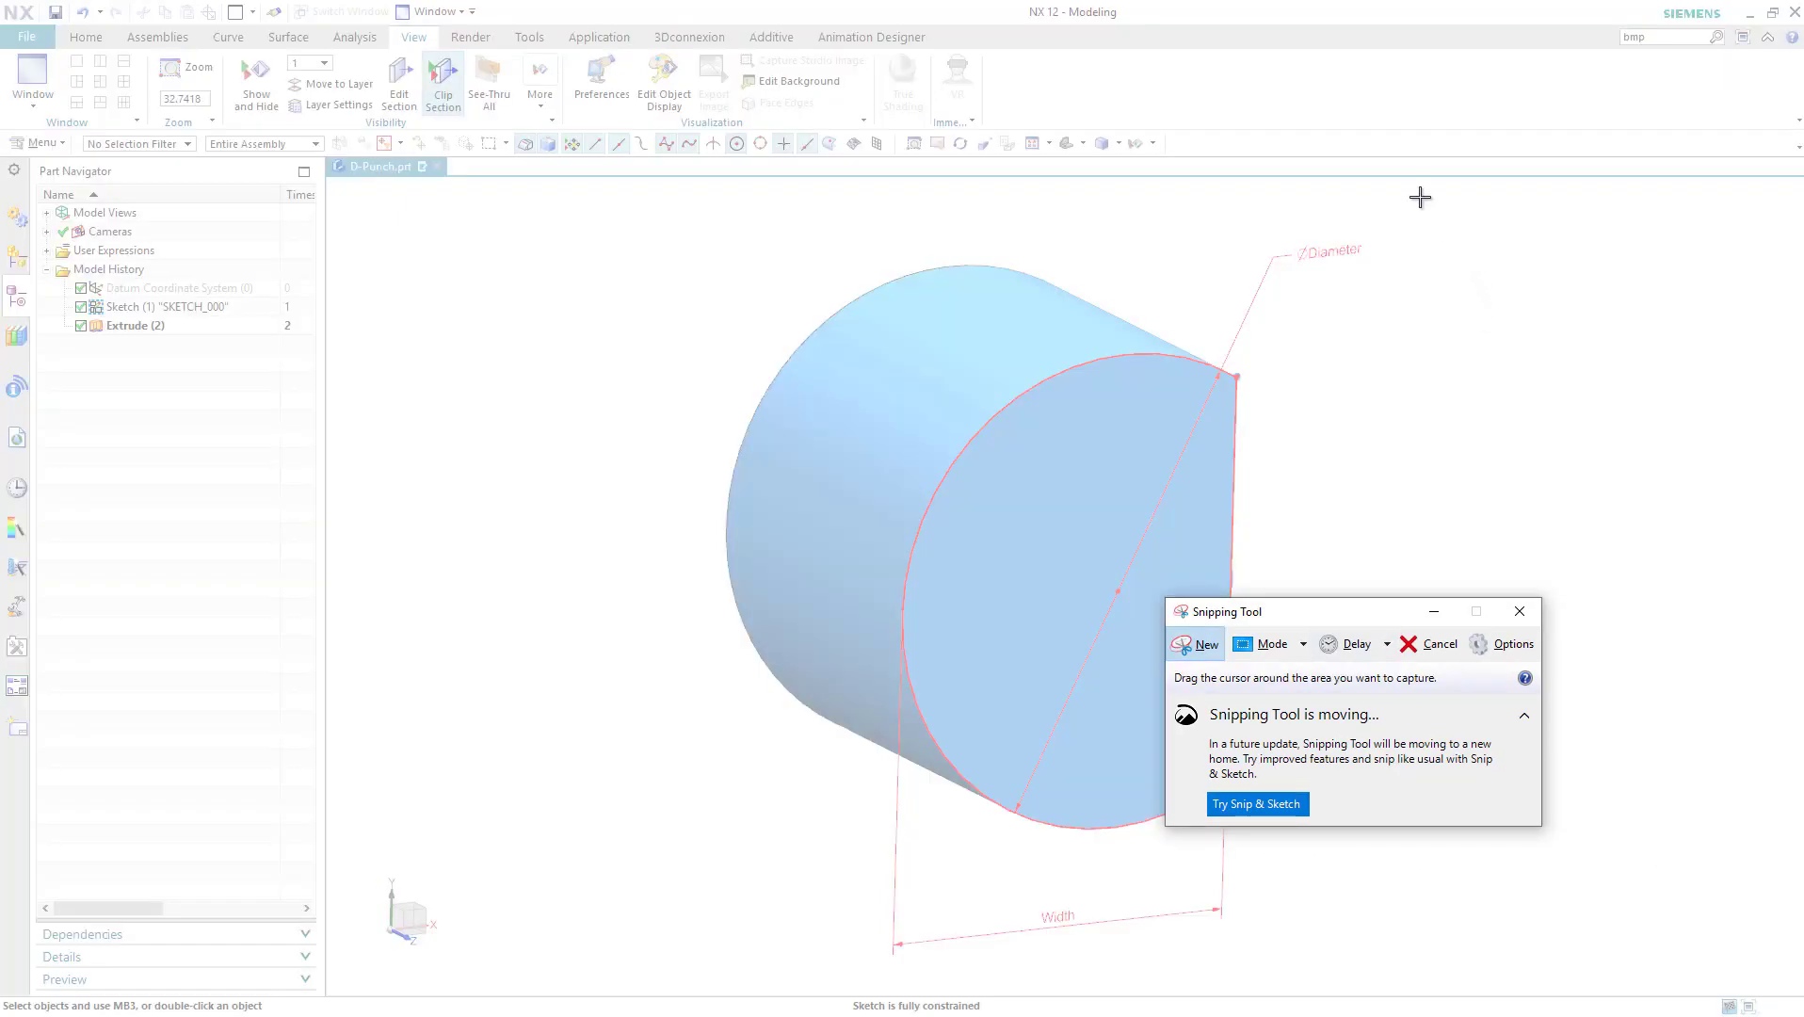
Snip the blue D-Punch model, save it as d-punch in Engineer Reuse, and close Snipping Tool
mouse_move(1418, 195)
mouse_down()
mouse_move(742, 973)
mouse_move(704, 986)
mouse_up()
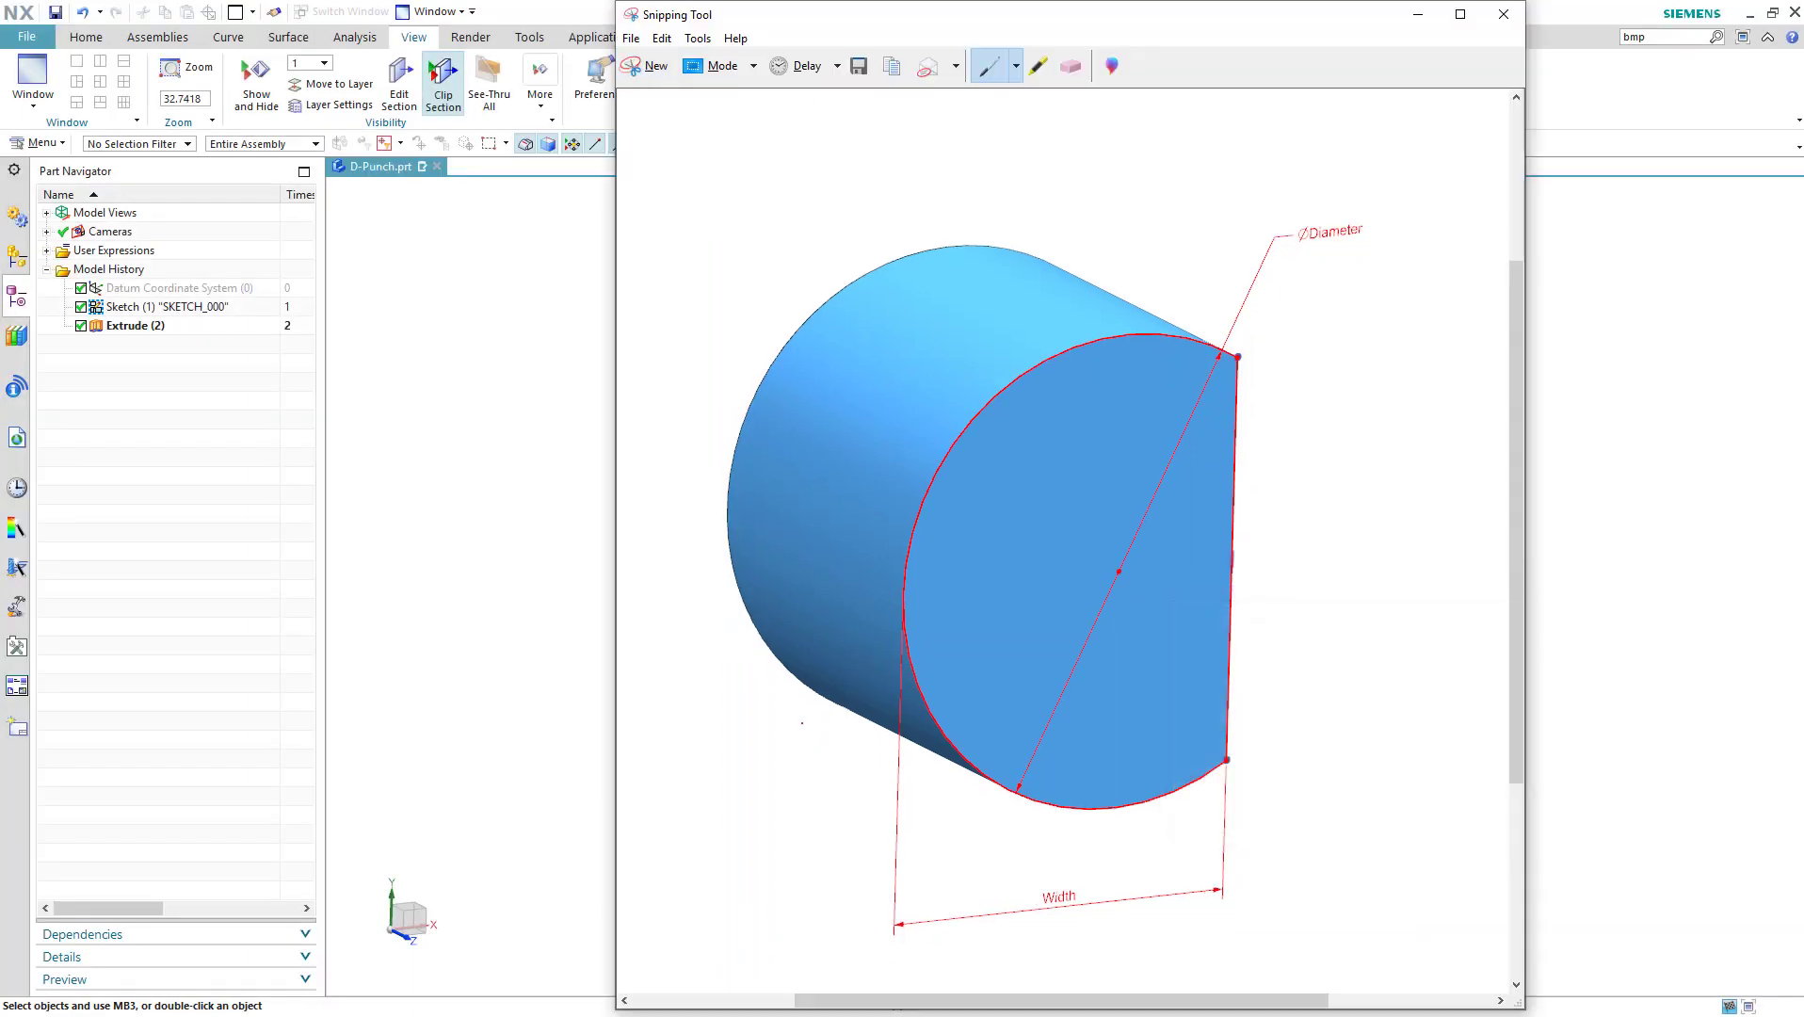
click(632, 40)
click(671, 86)
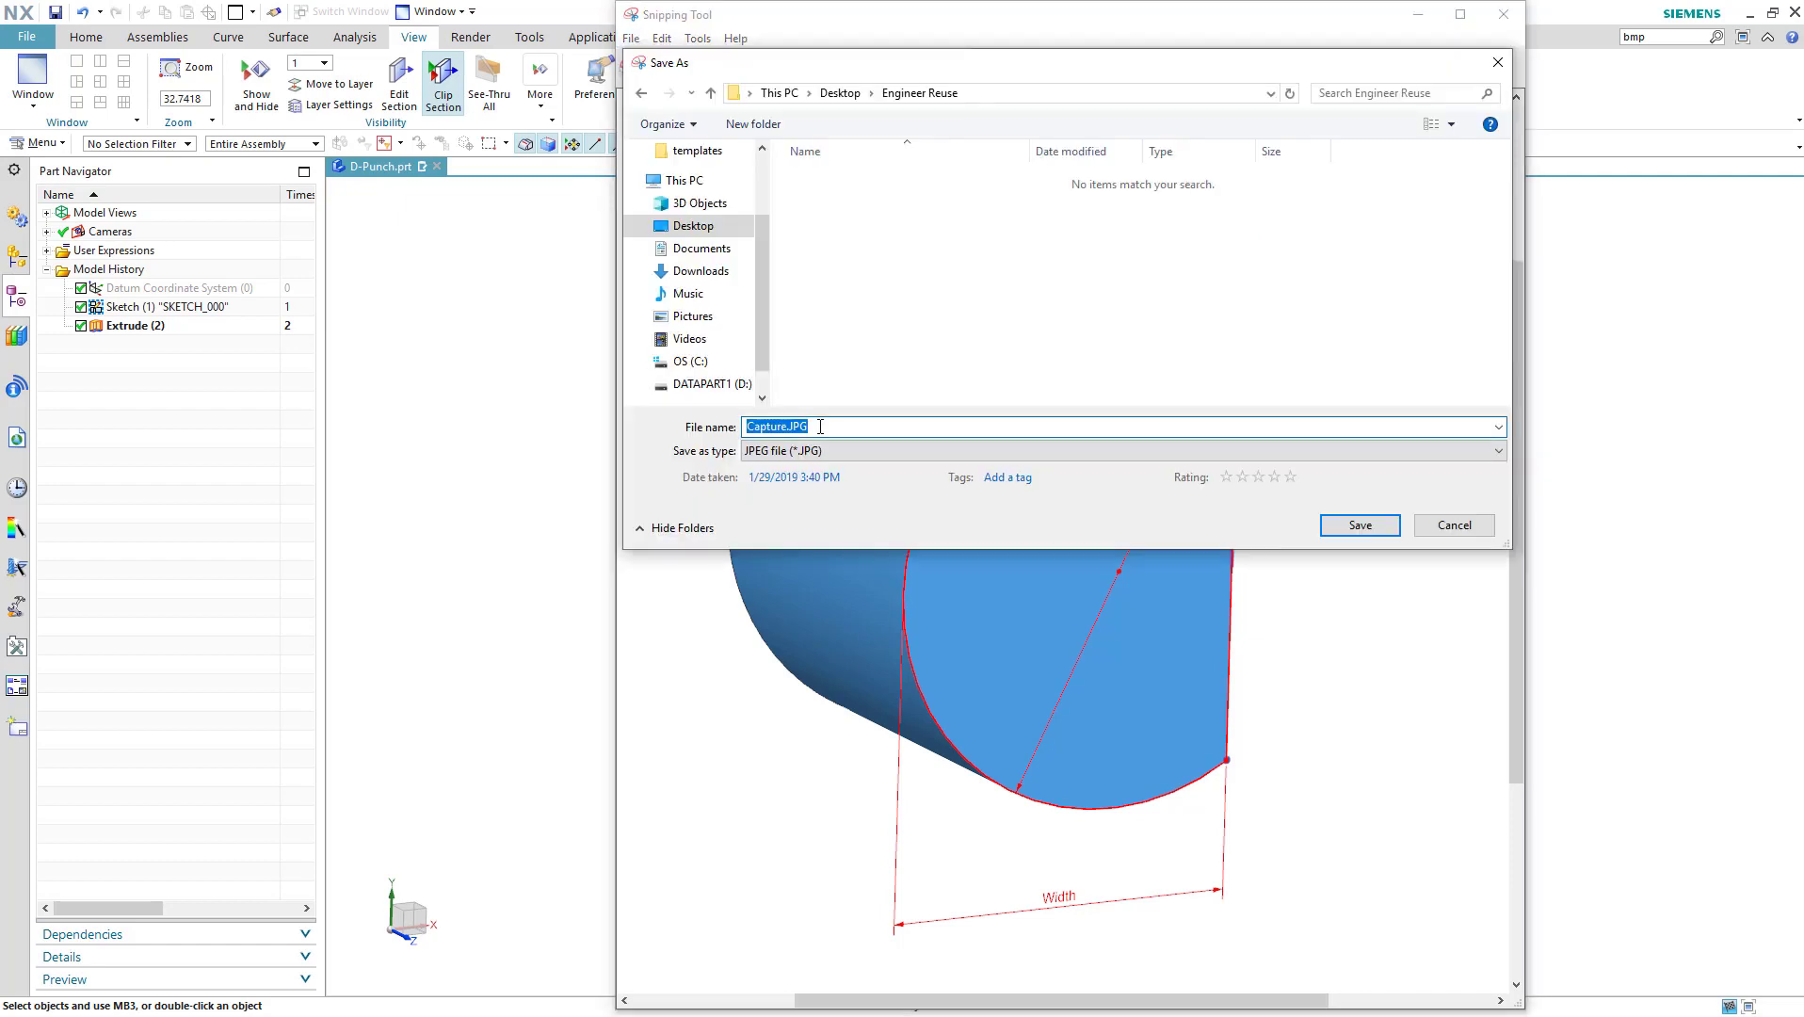
text(d-punch)
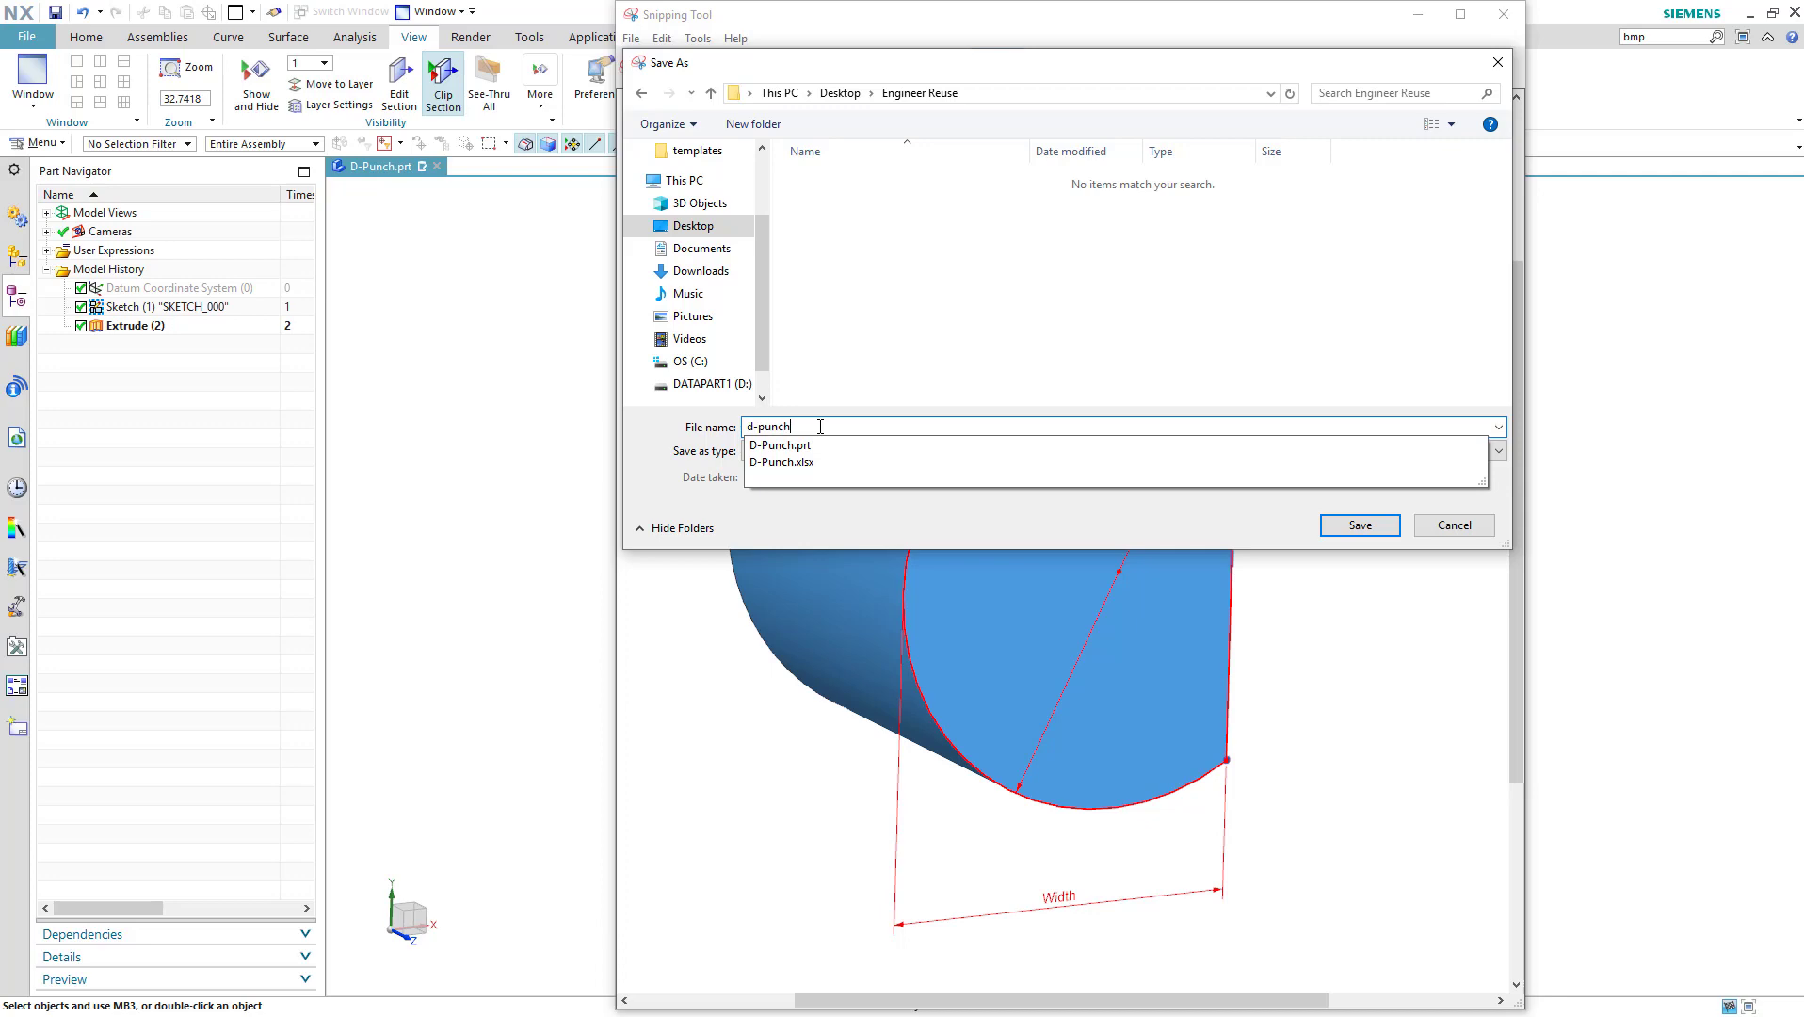
key(Return)
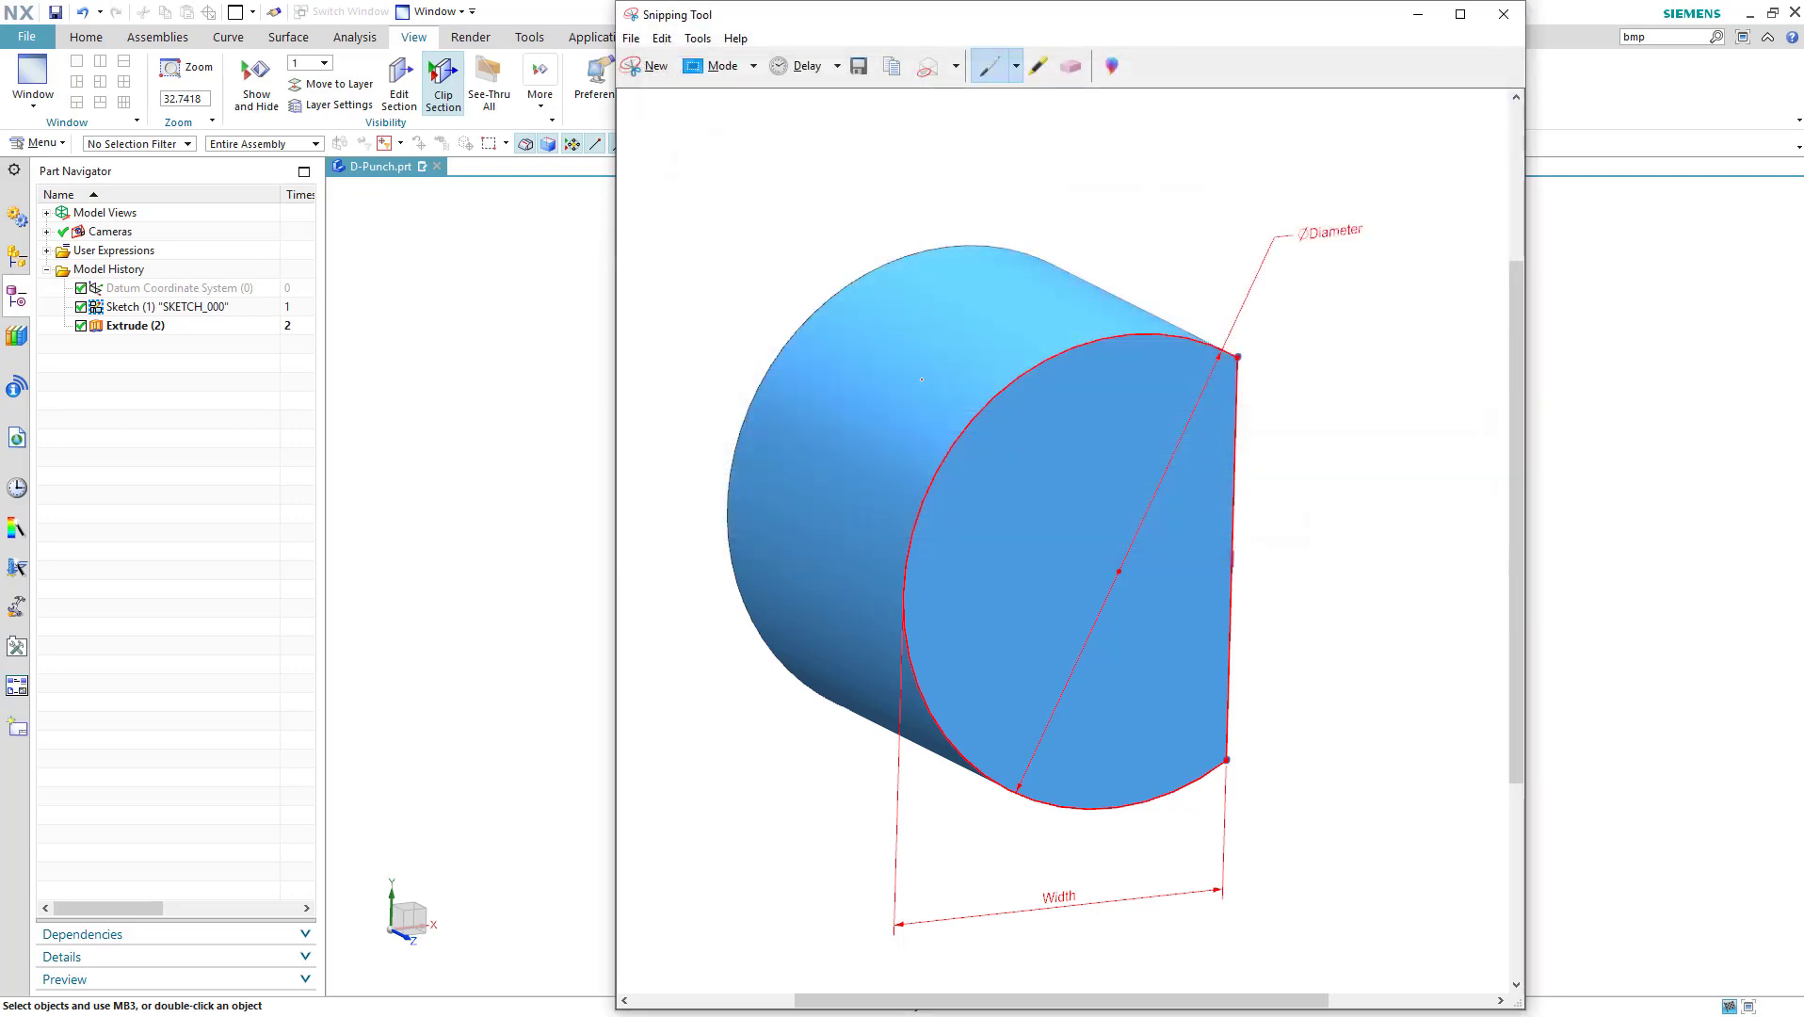
click(1504, 15)
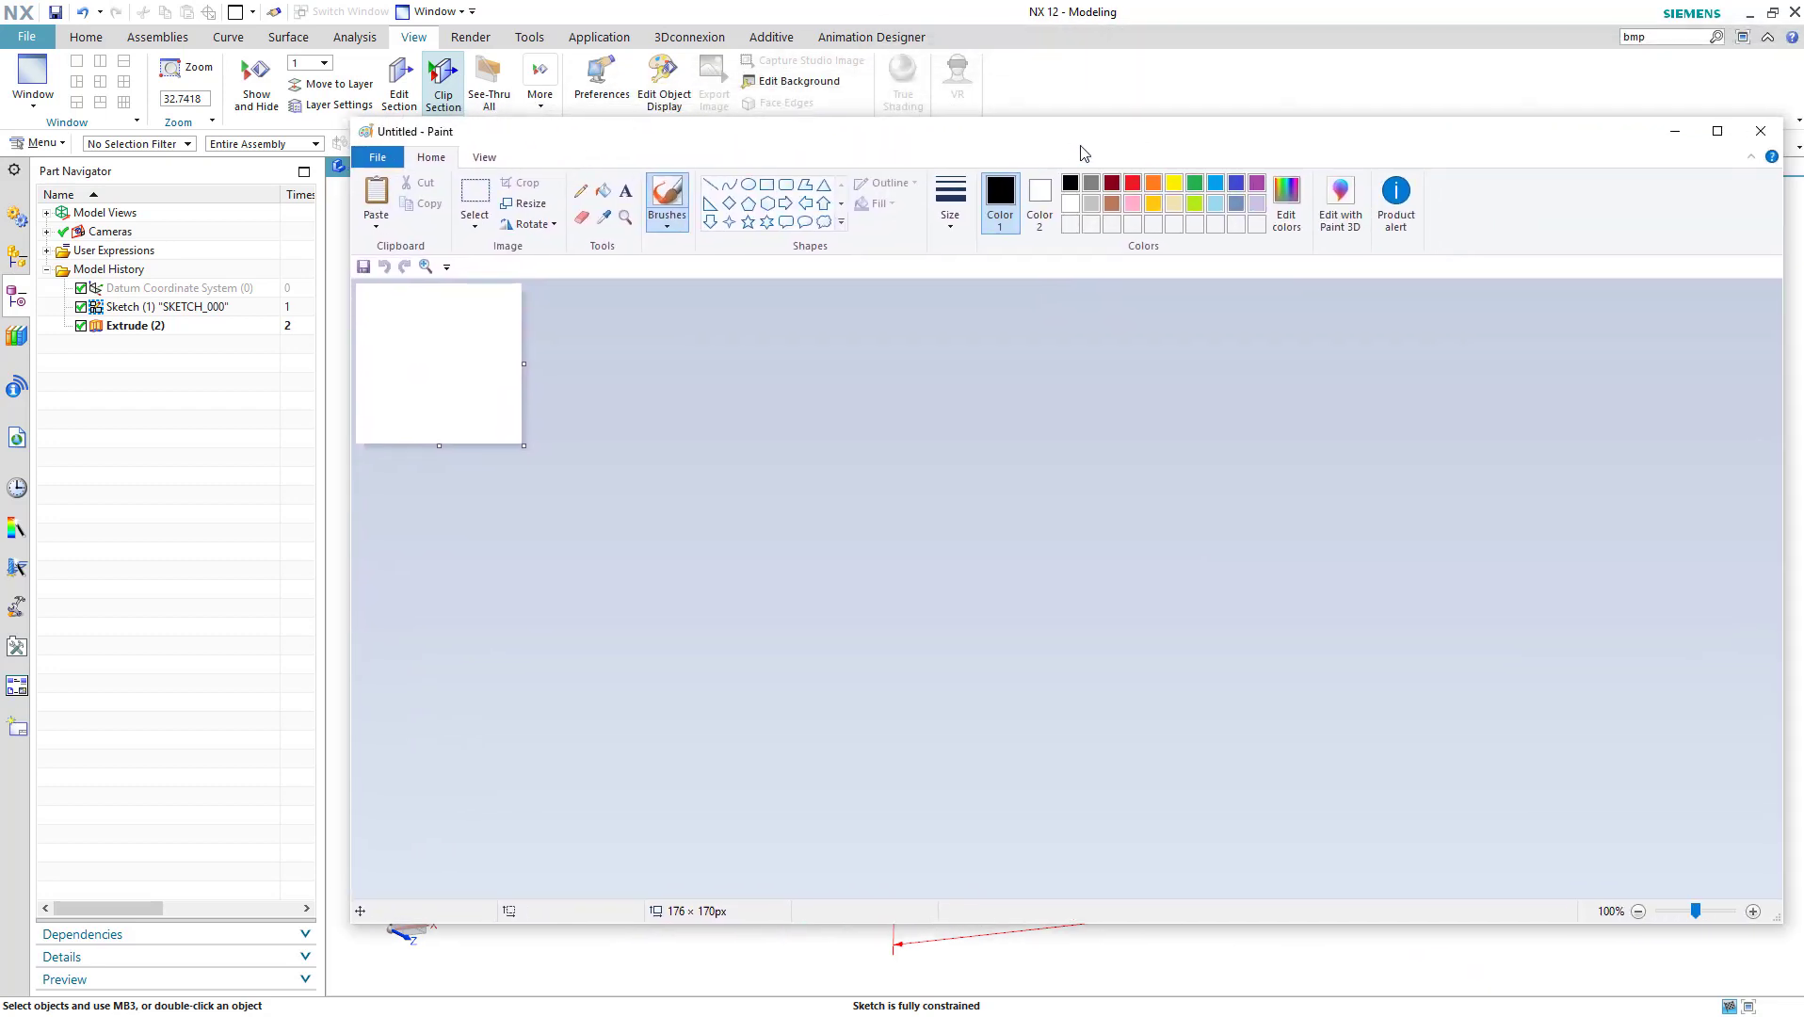
Open d-punch.JPG in Paint and resize it to 176 × 170 pixels without keeping aspect ratio
key(ctrl+o)
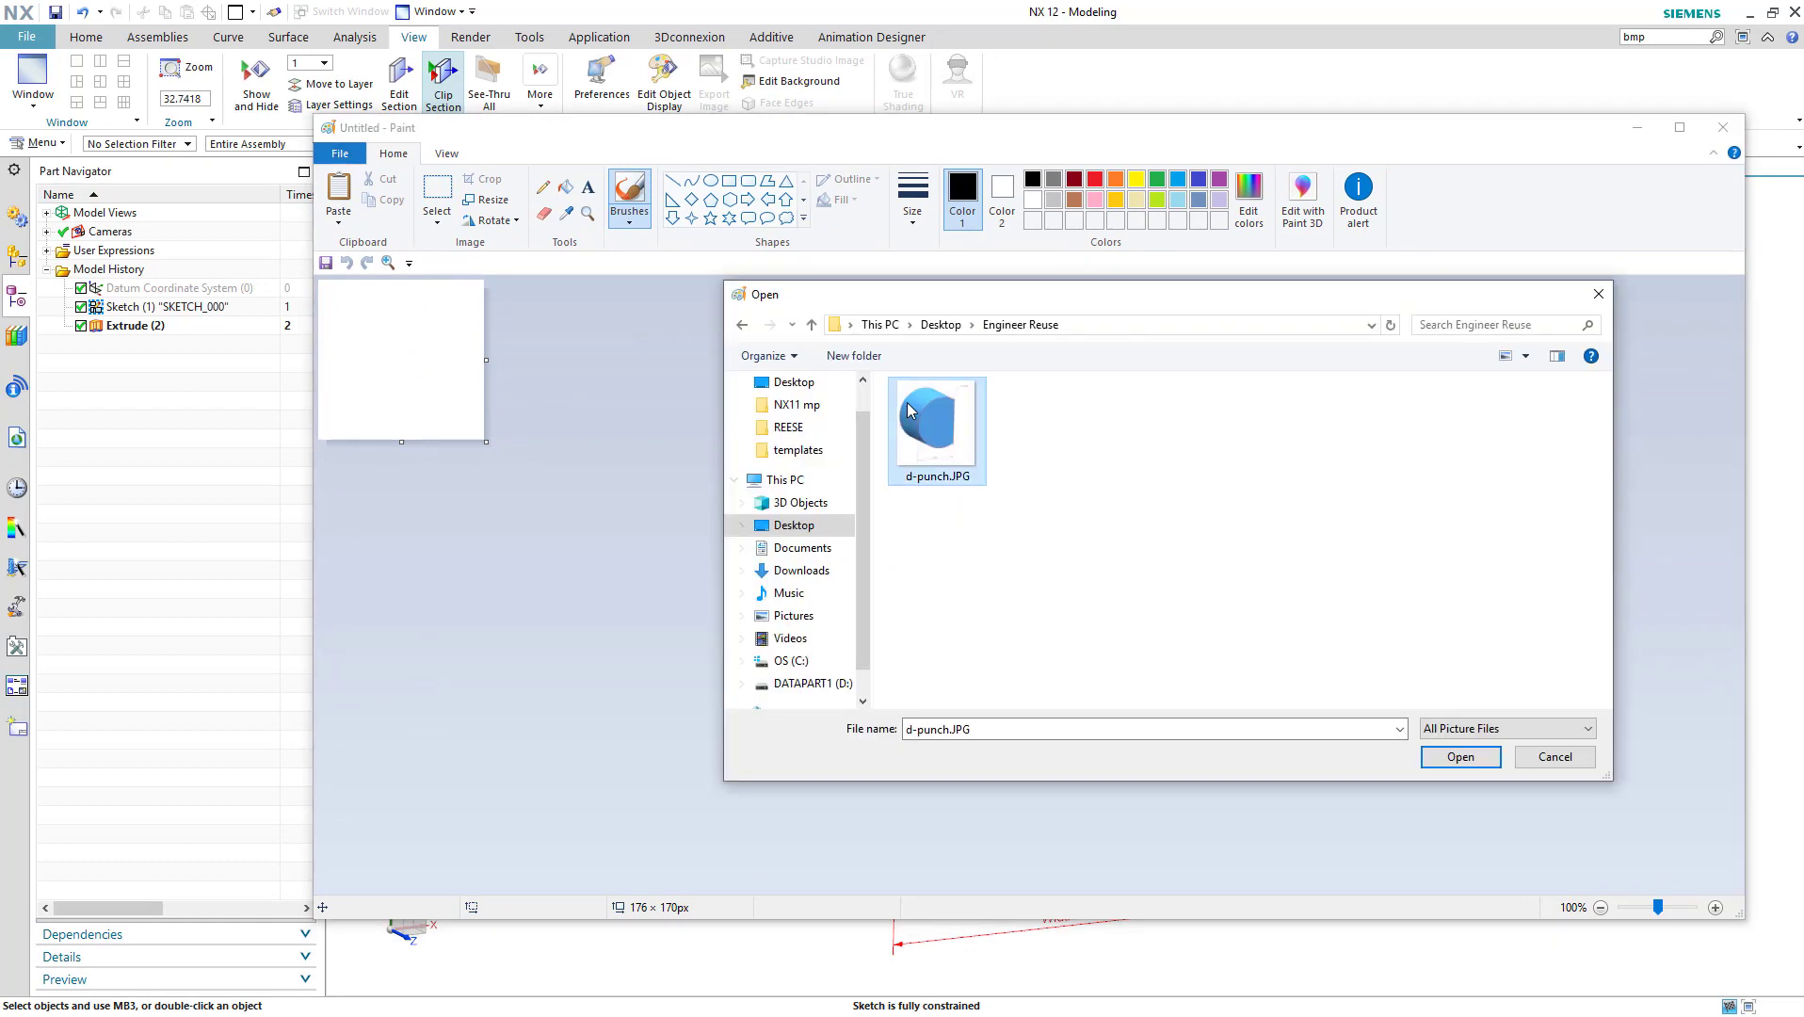
click(1461, 757)
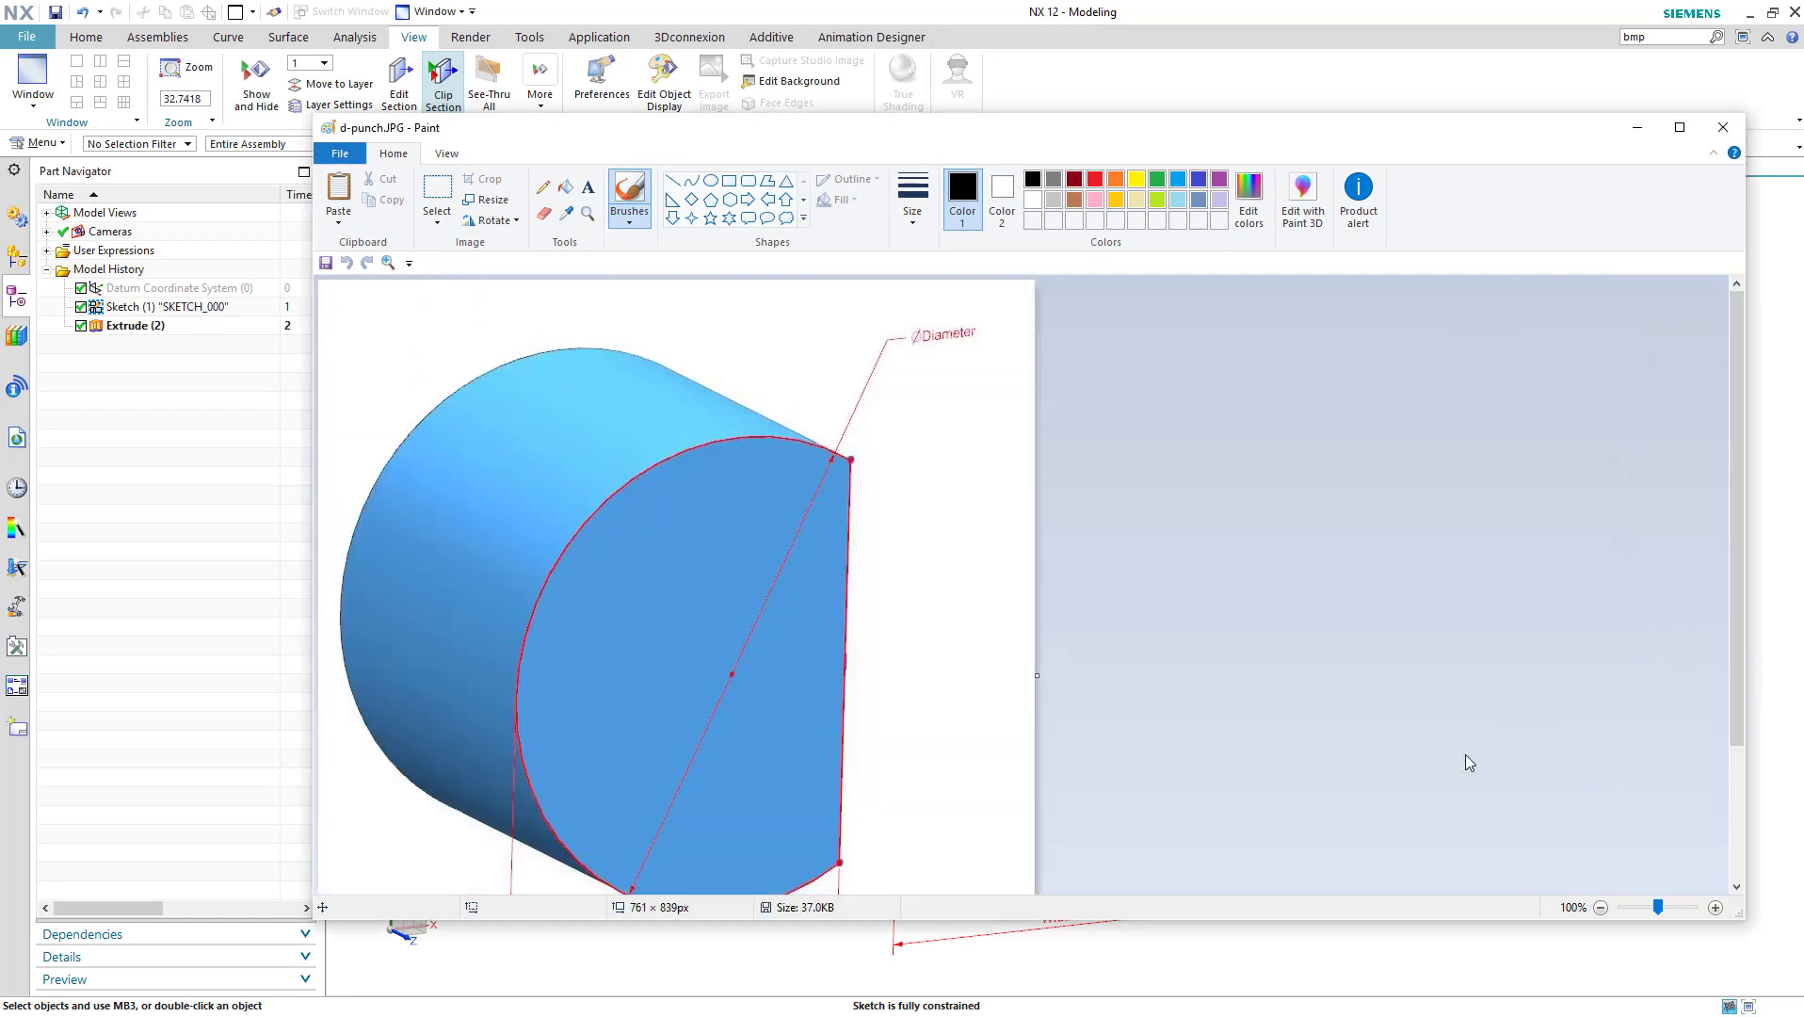
click(496, 200)
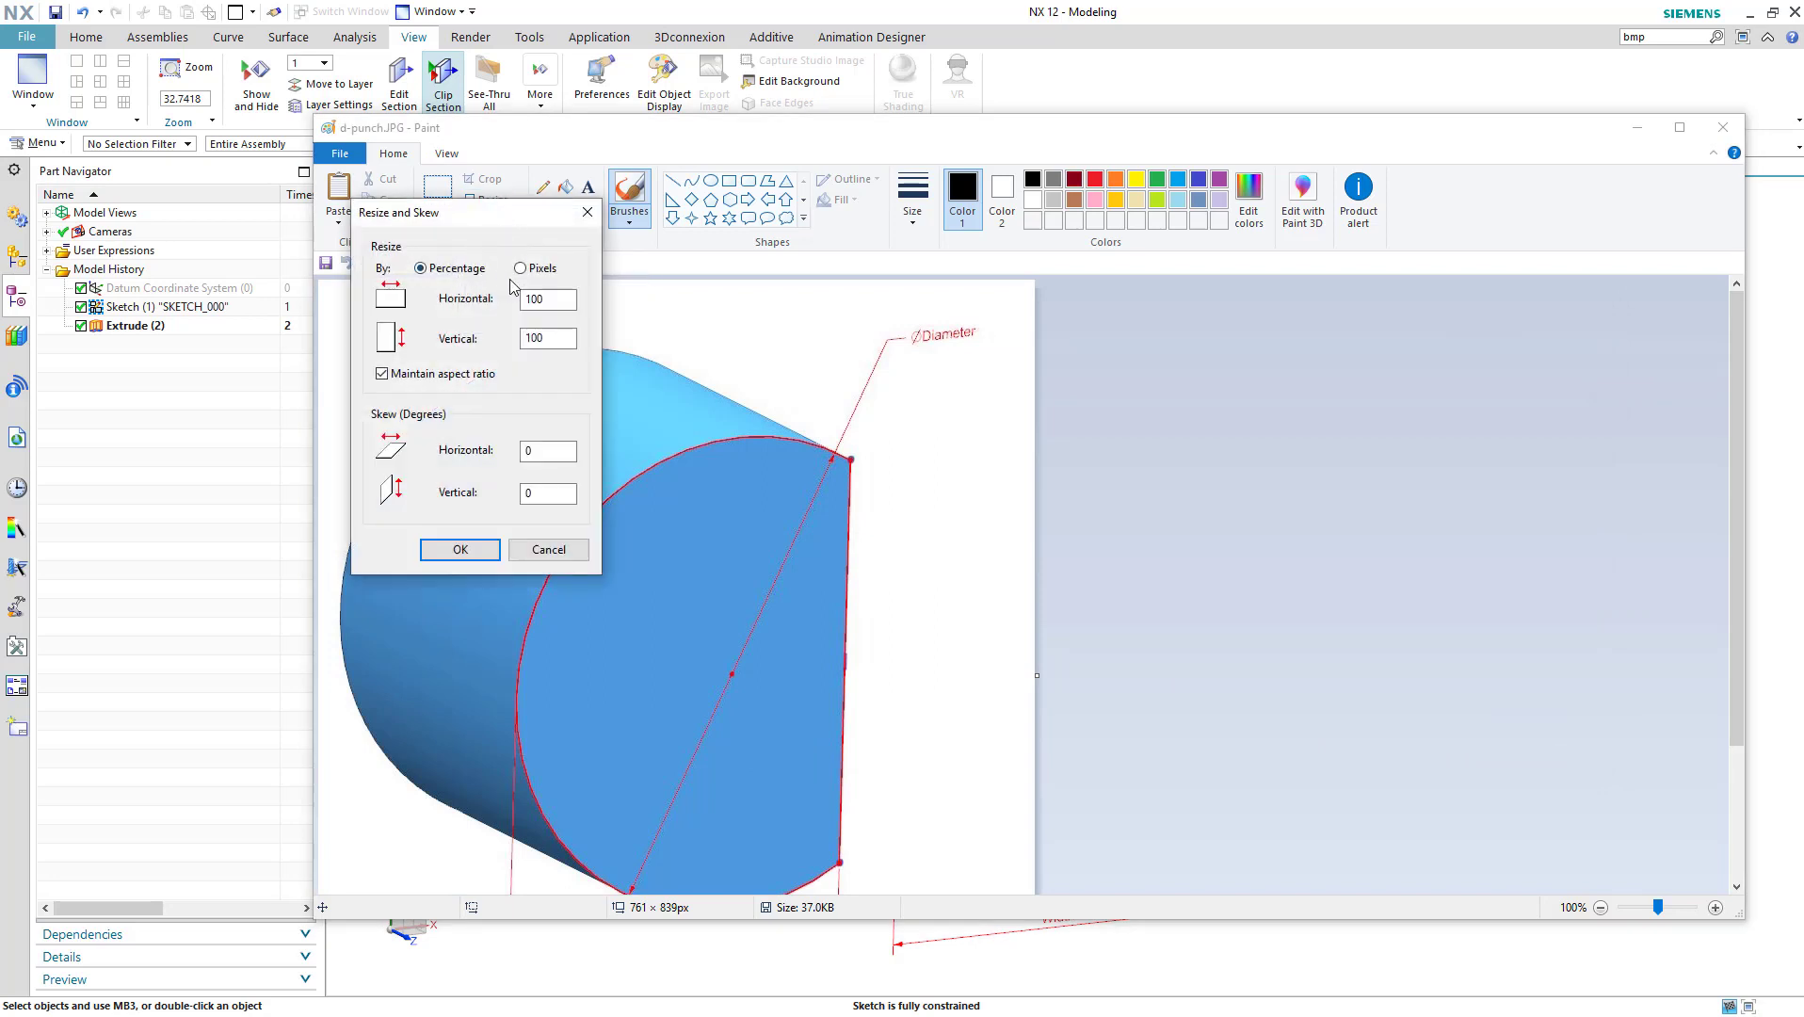
click(523, 270)
click(429, 375)
double_click(543, 298)
click(557, 336)
click(462, 551)
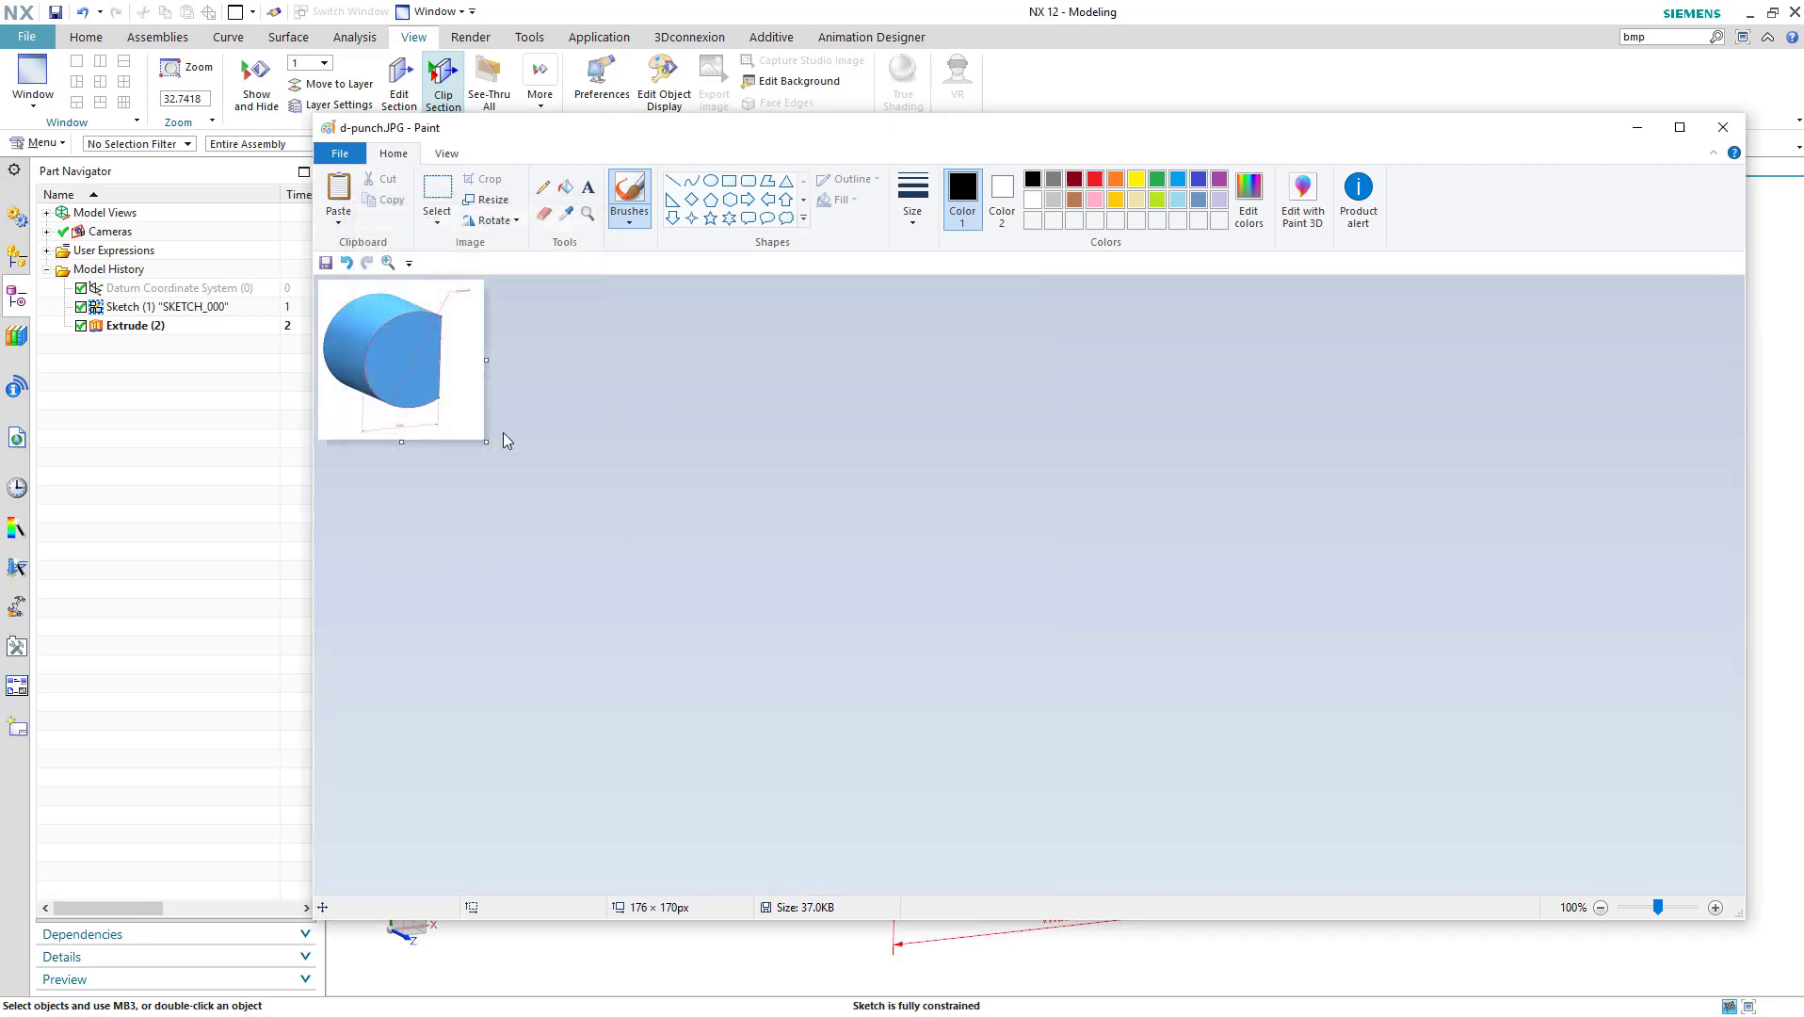
Save the image as the 24-bit bitmap D-Punch.bmp and close Paint
click(340, 152)
mouse_move(409, 310)
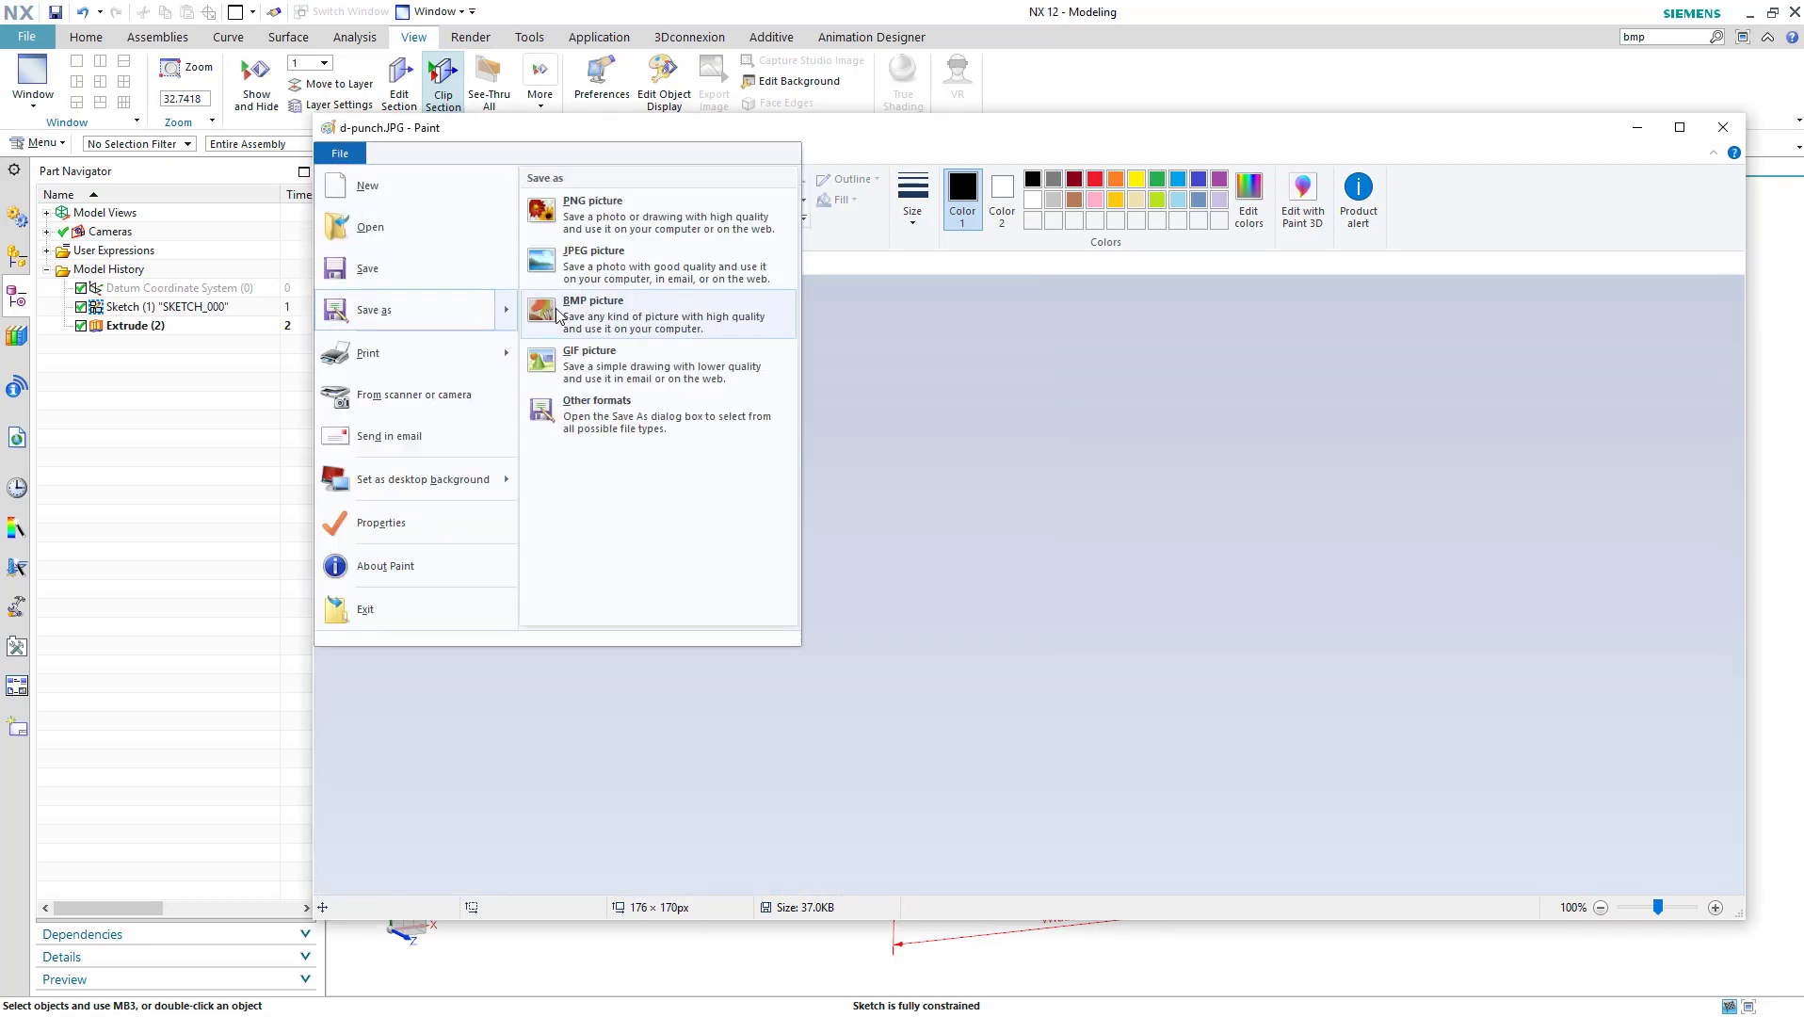
click(556, 307)
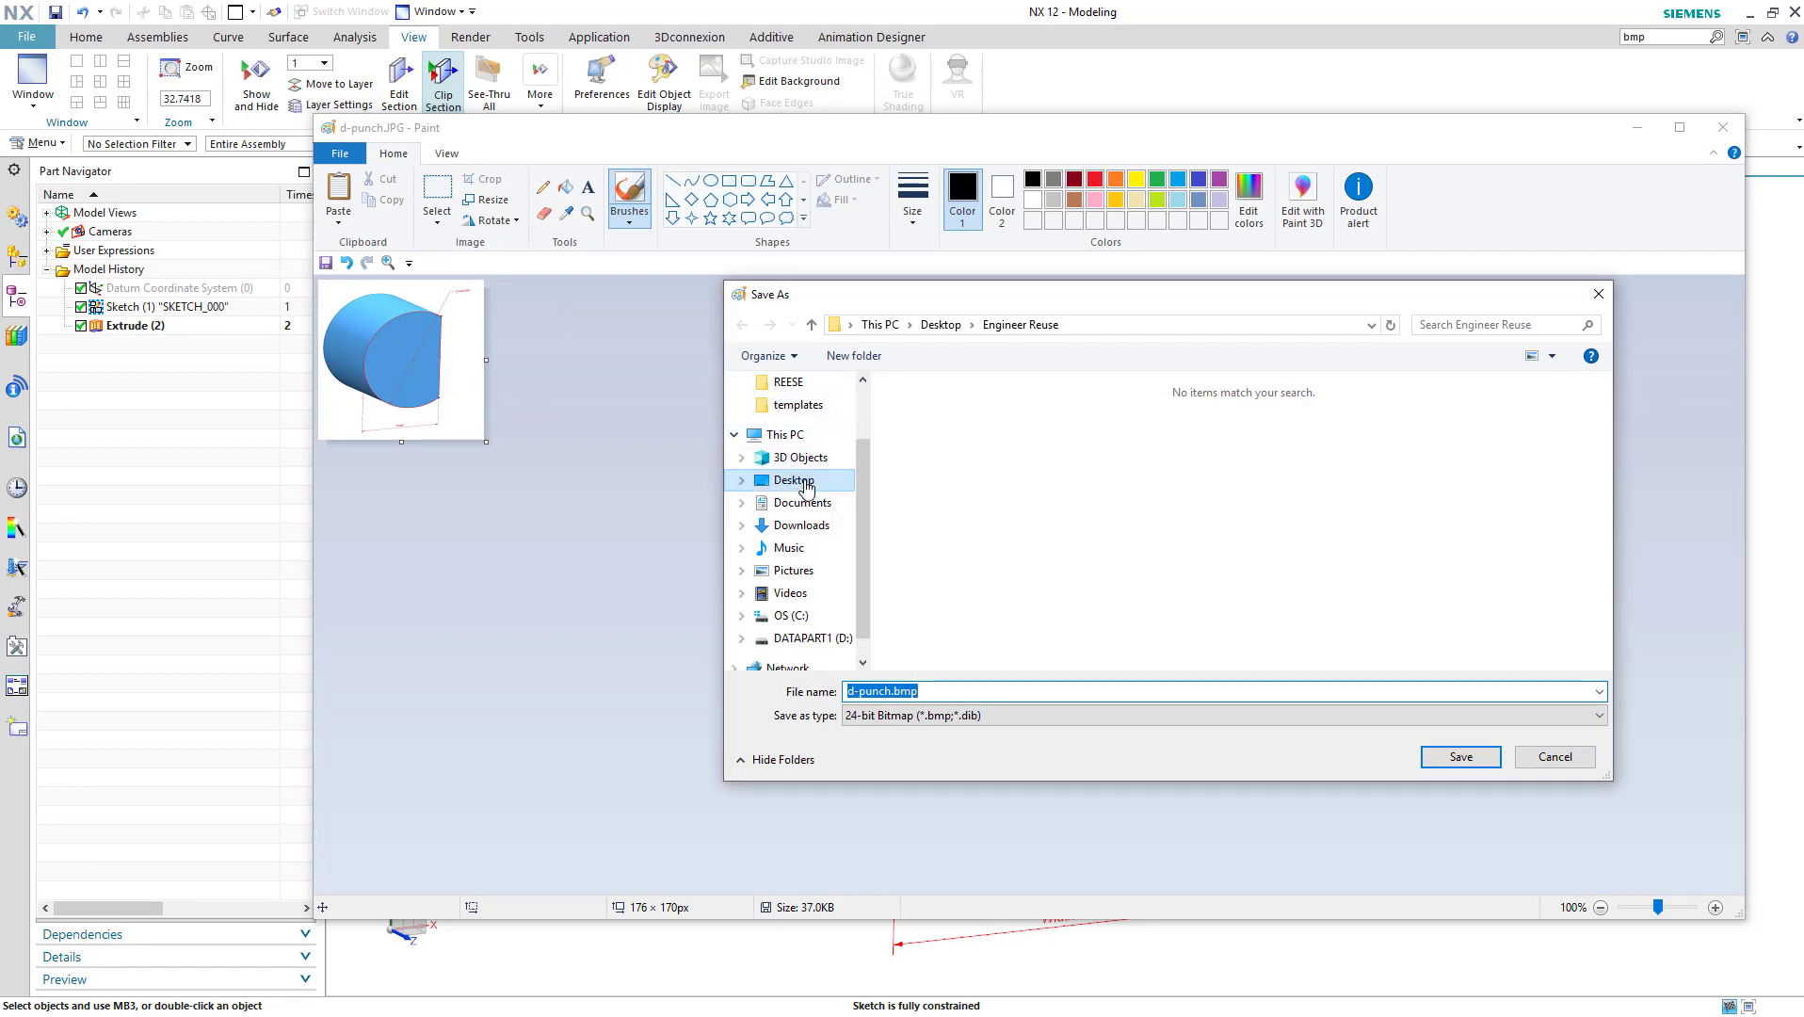
click(999, 712)
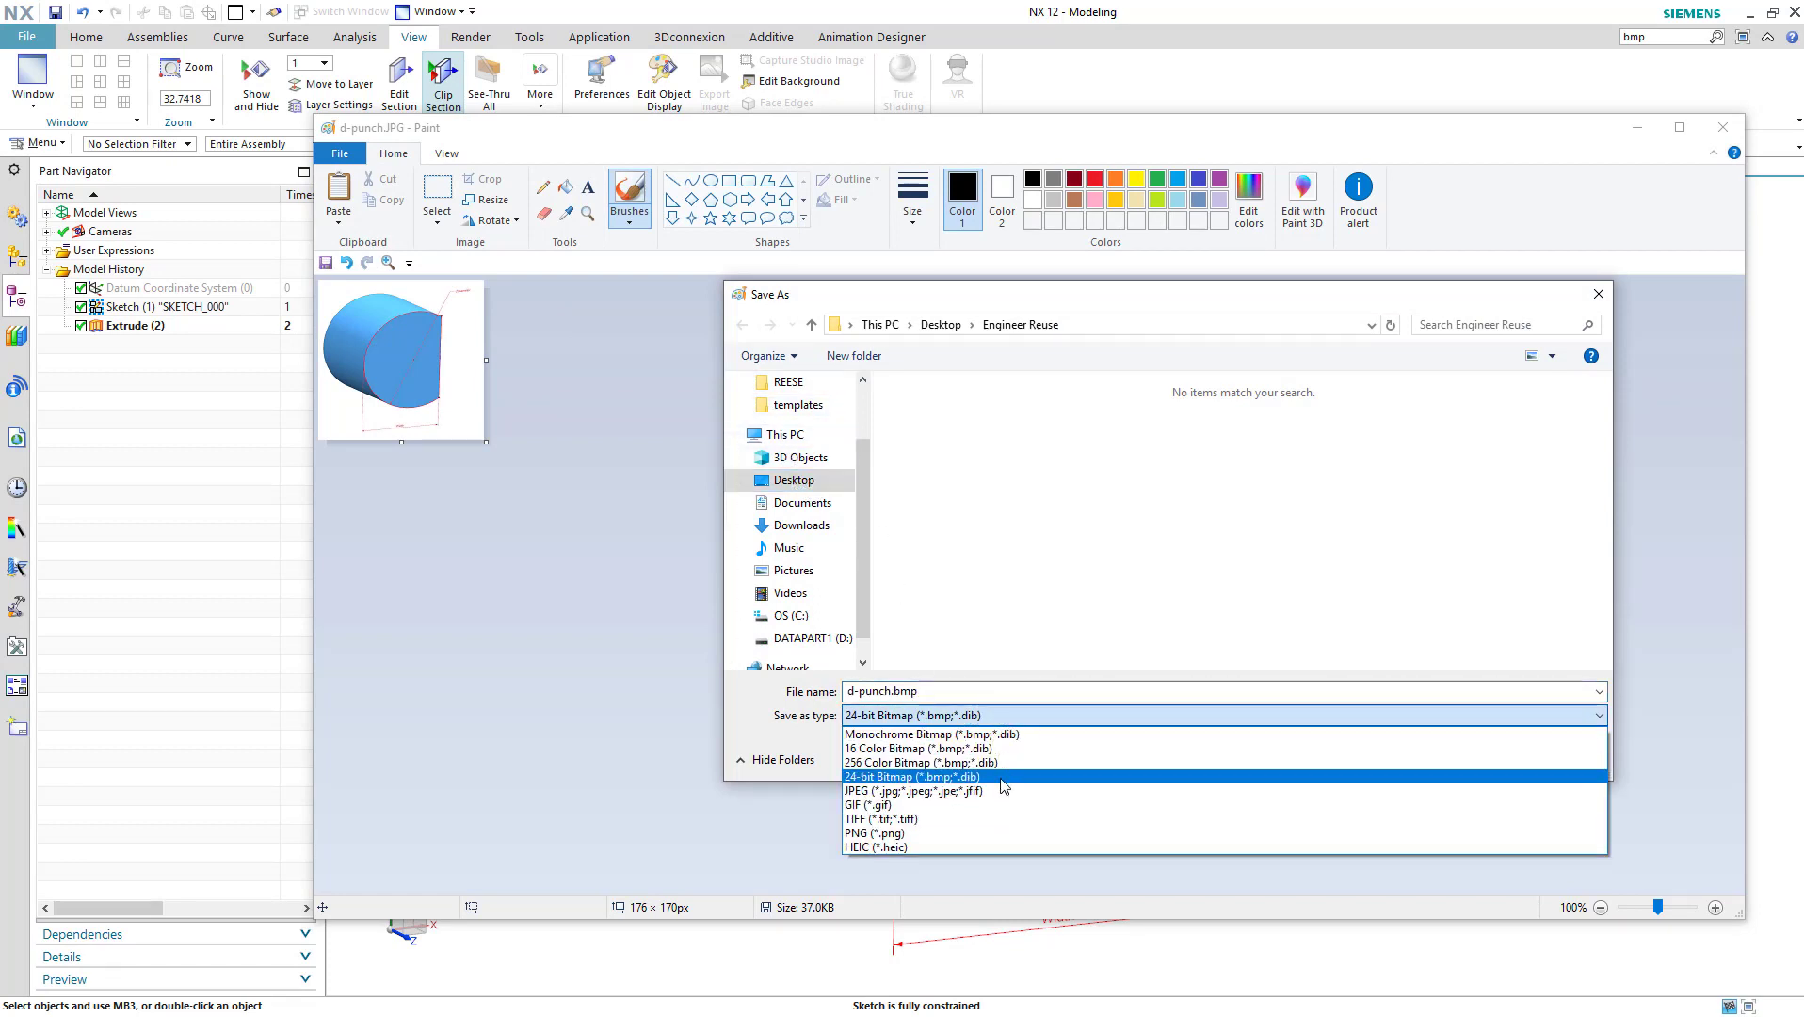
click(1001, 780)
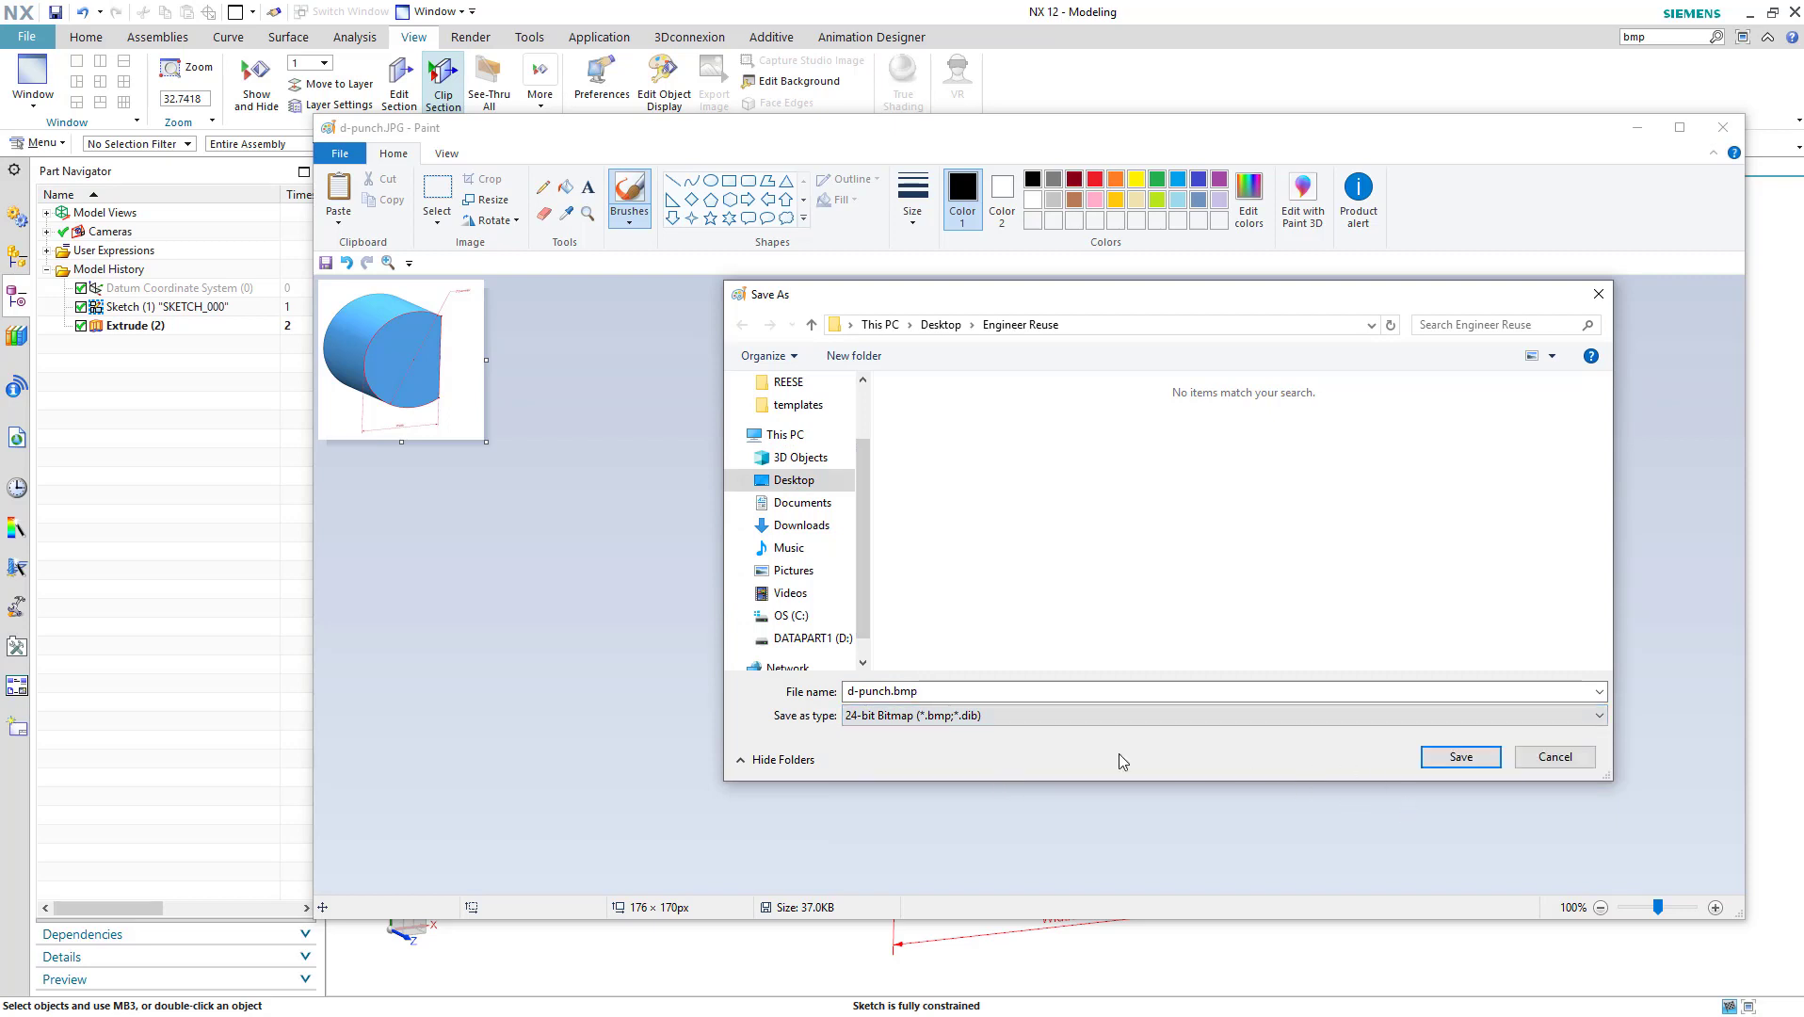
double_click(895, 690)
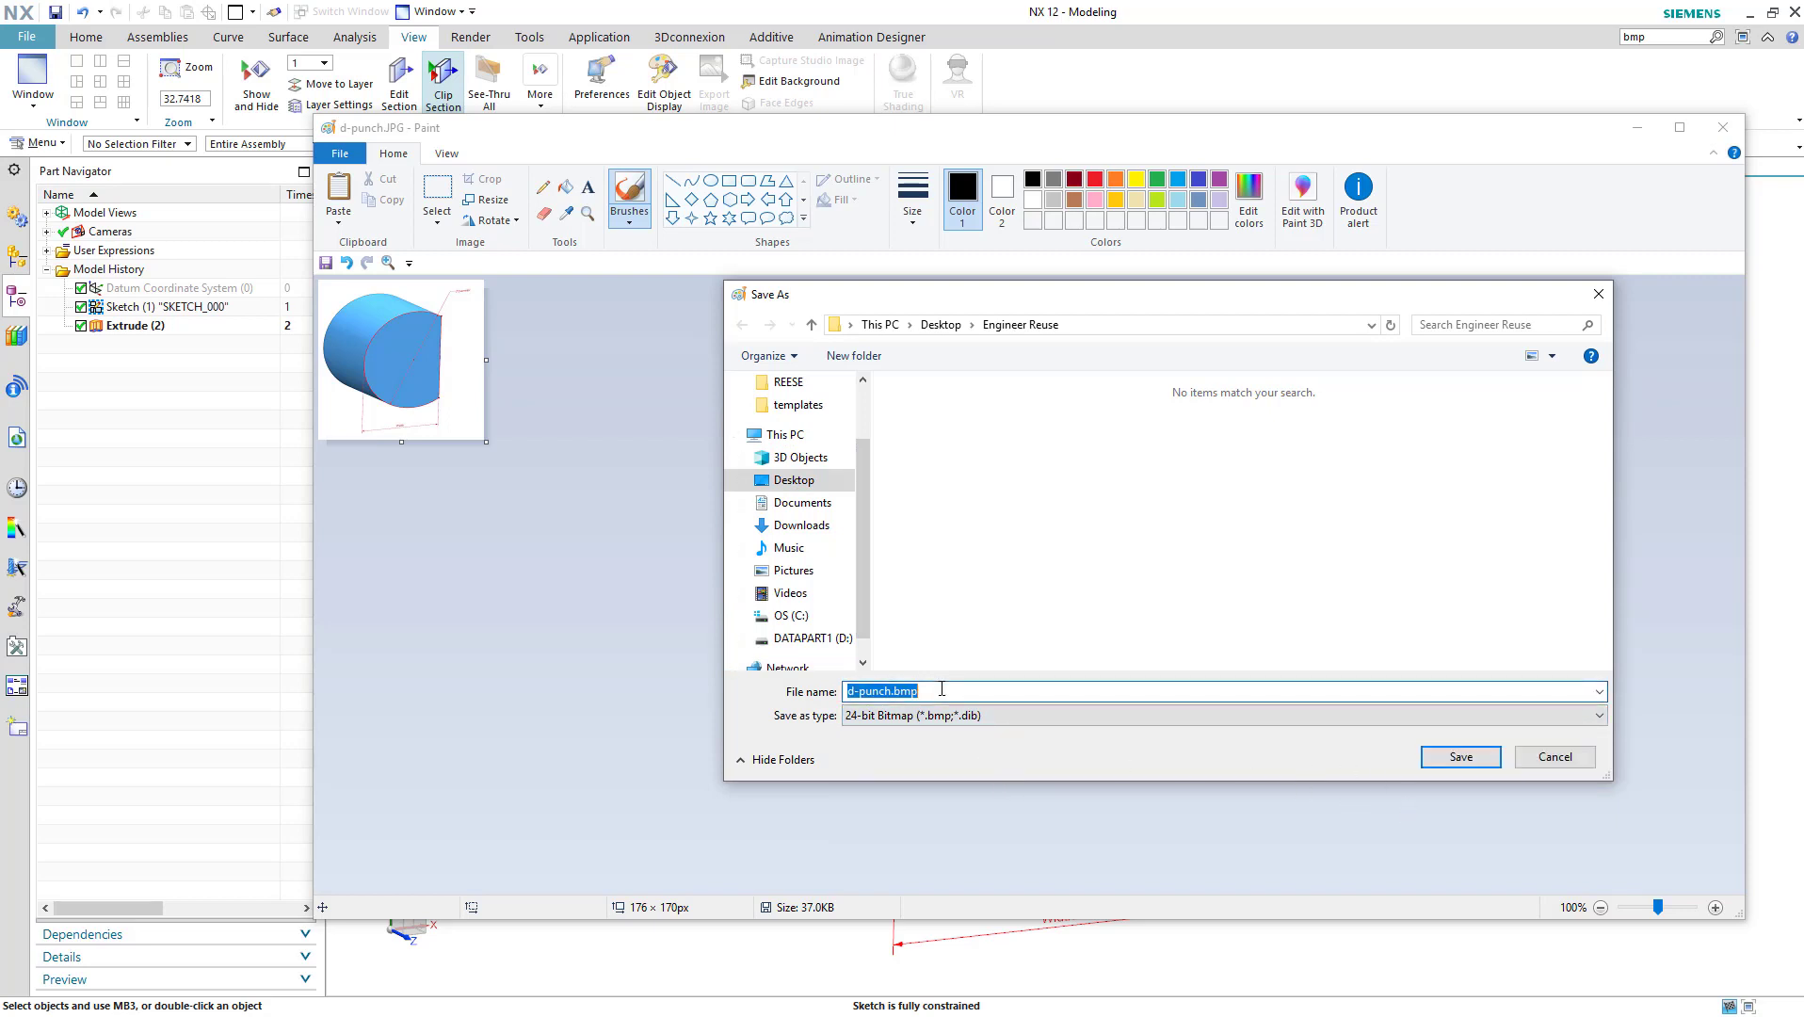
text(D-P)
text(unch)
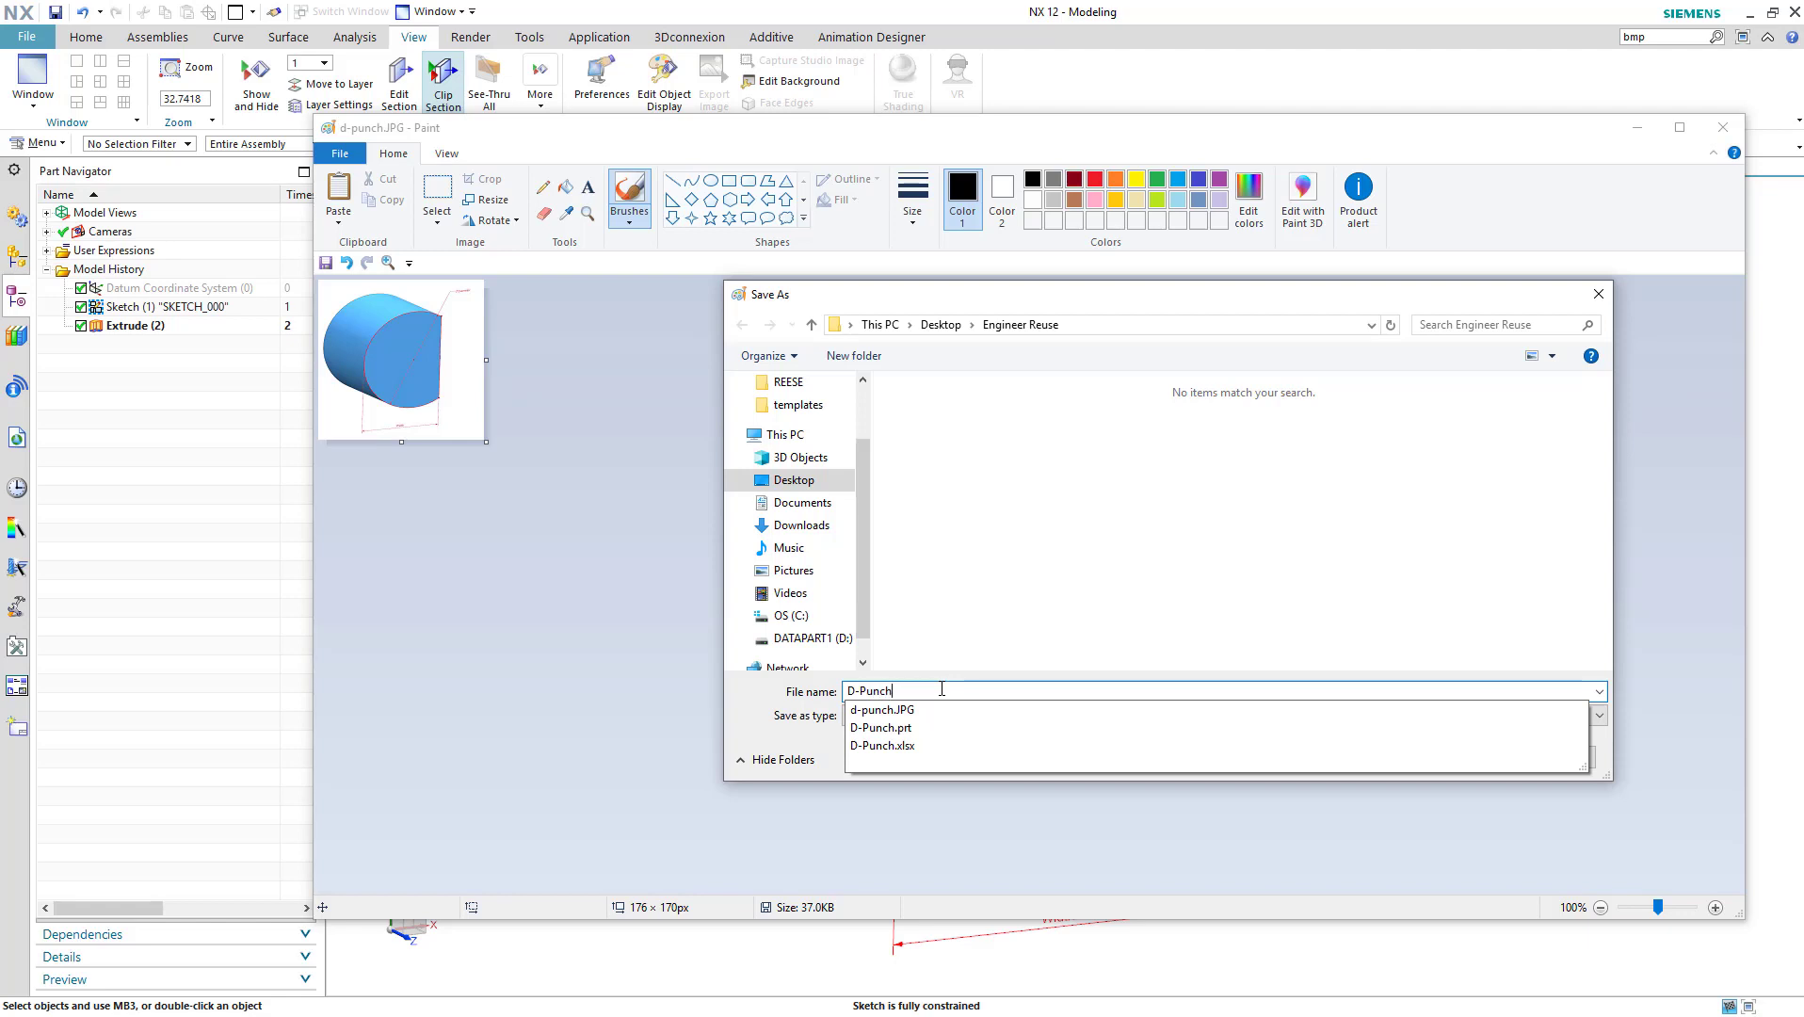
key(Return)
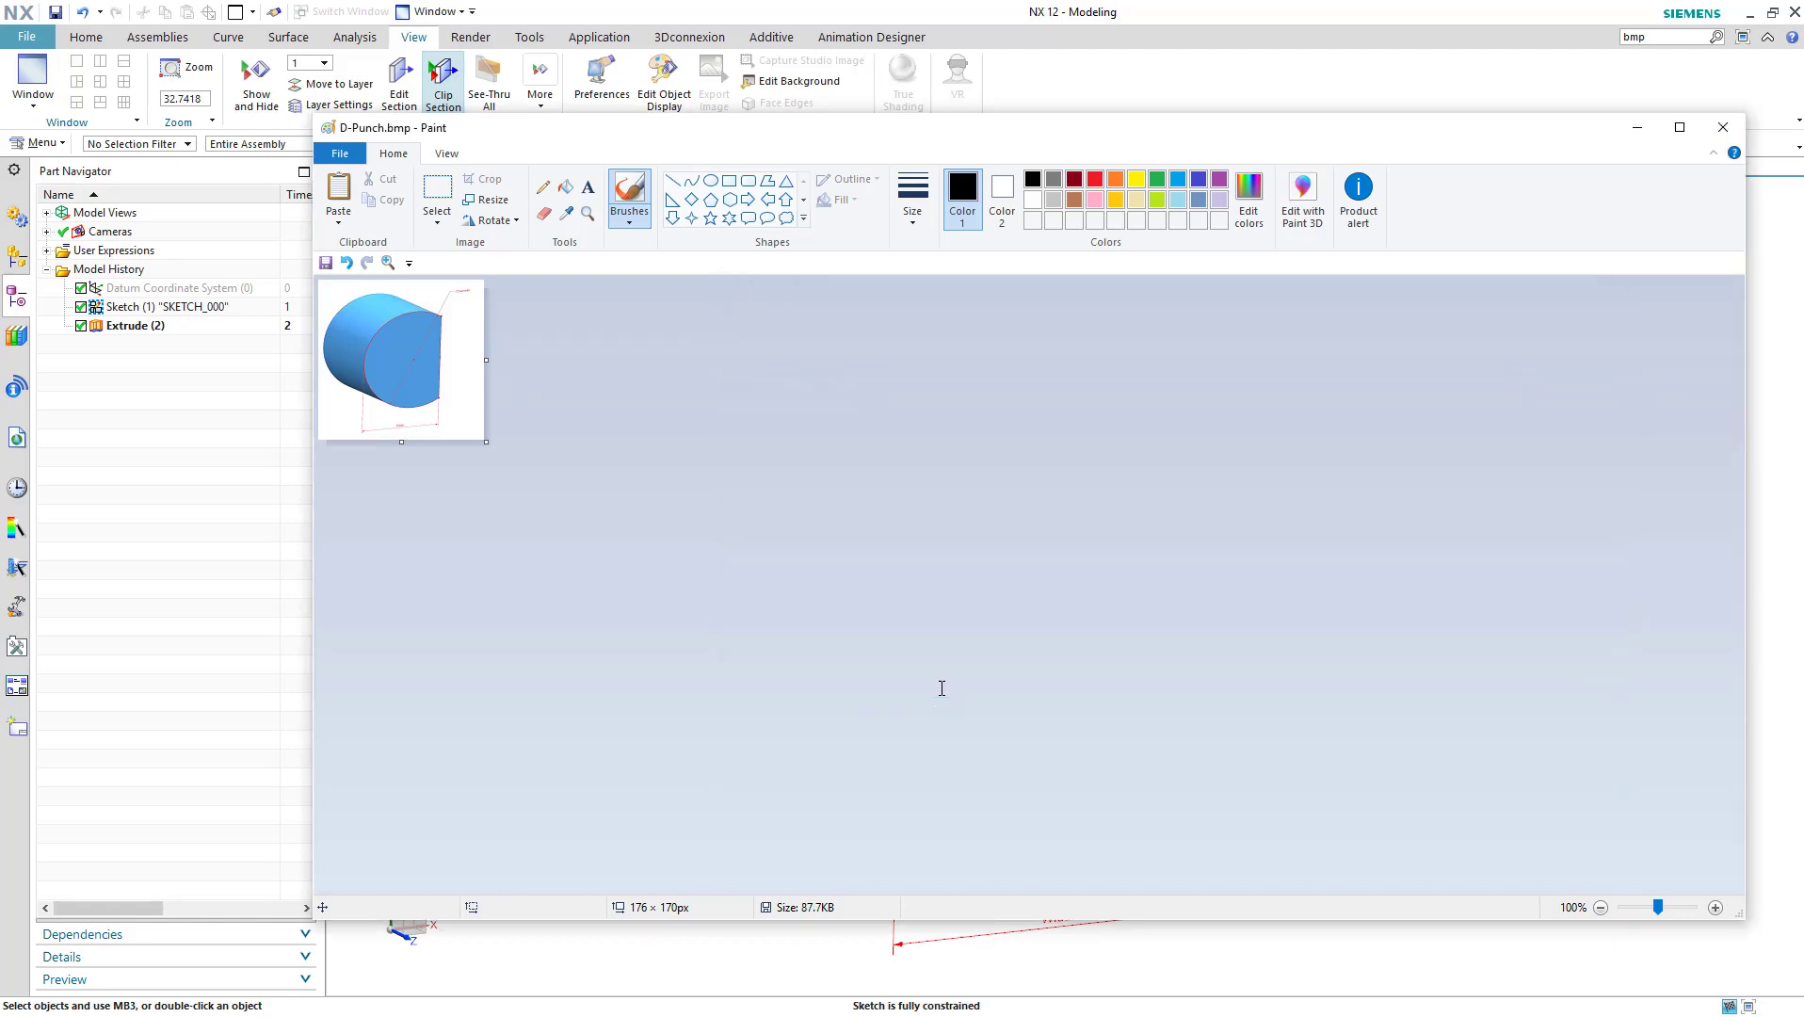
click(1723, 127)
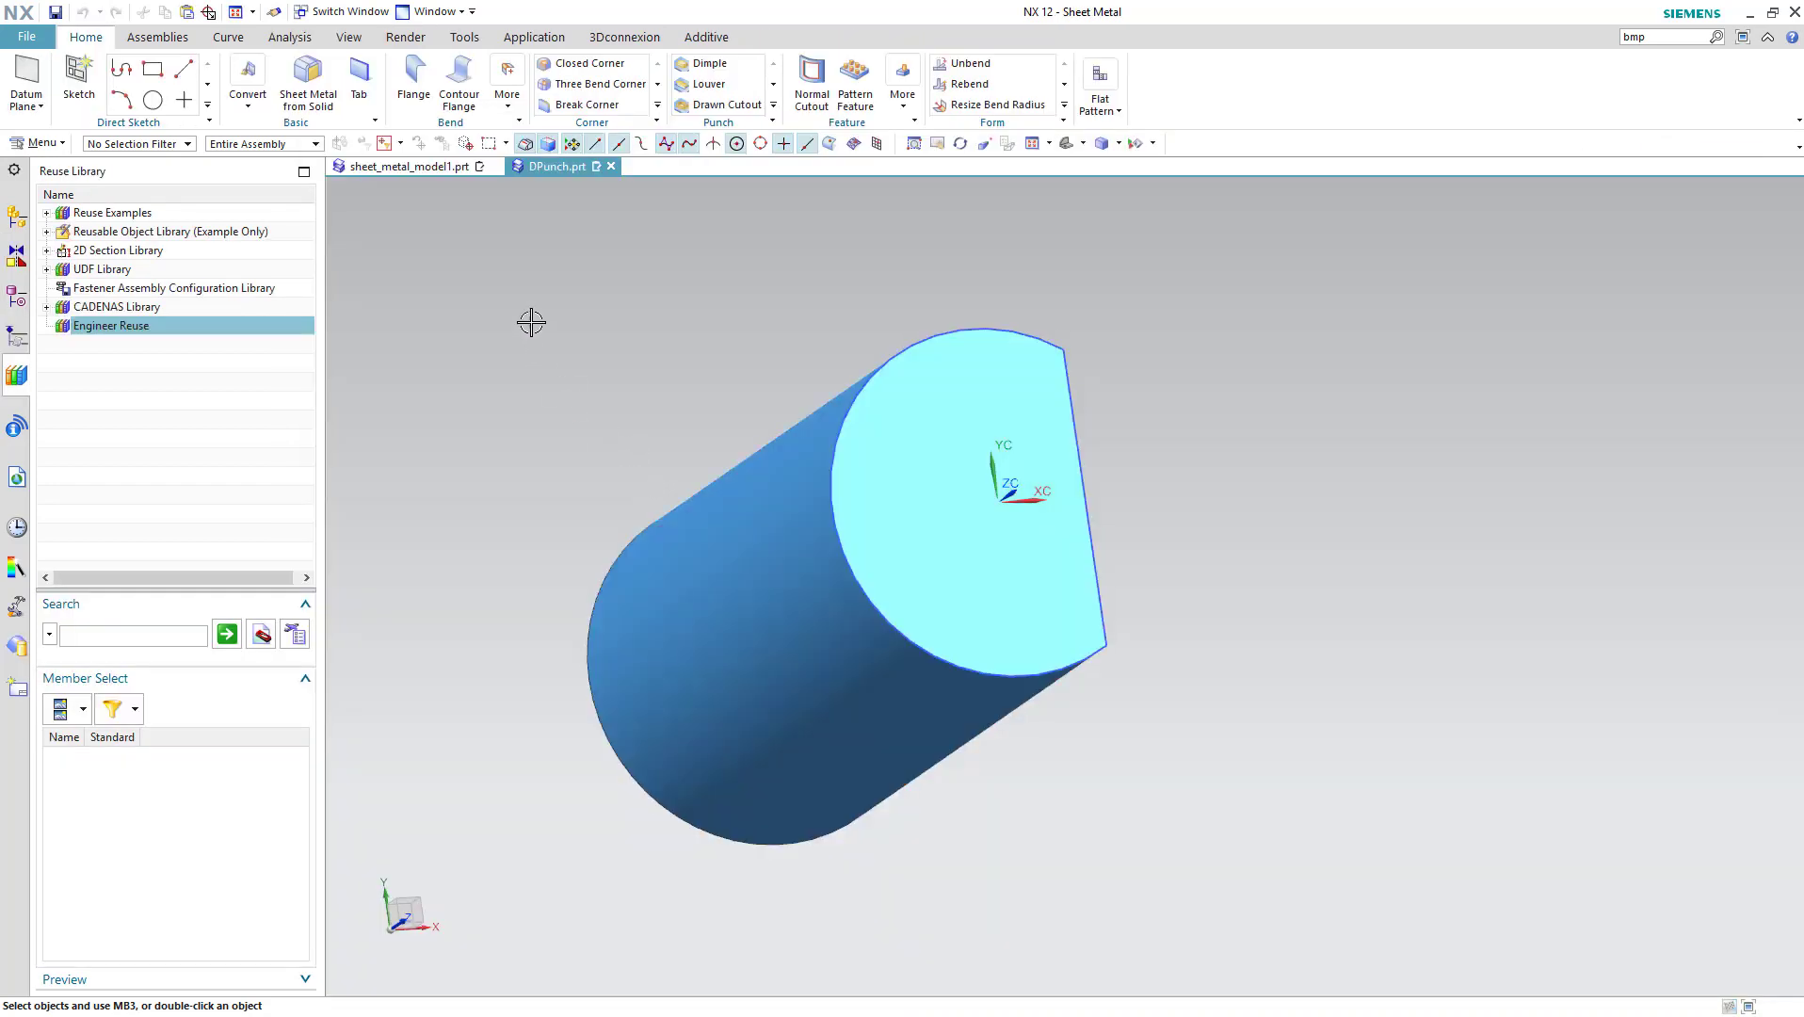
Start a General reusable object in Engineer Reuse from Sketch and Extrude, named dpunch
right_click(179, 326)
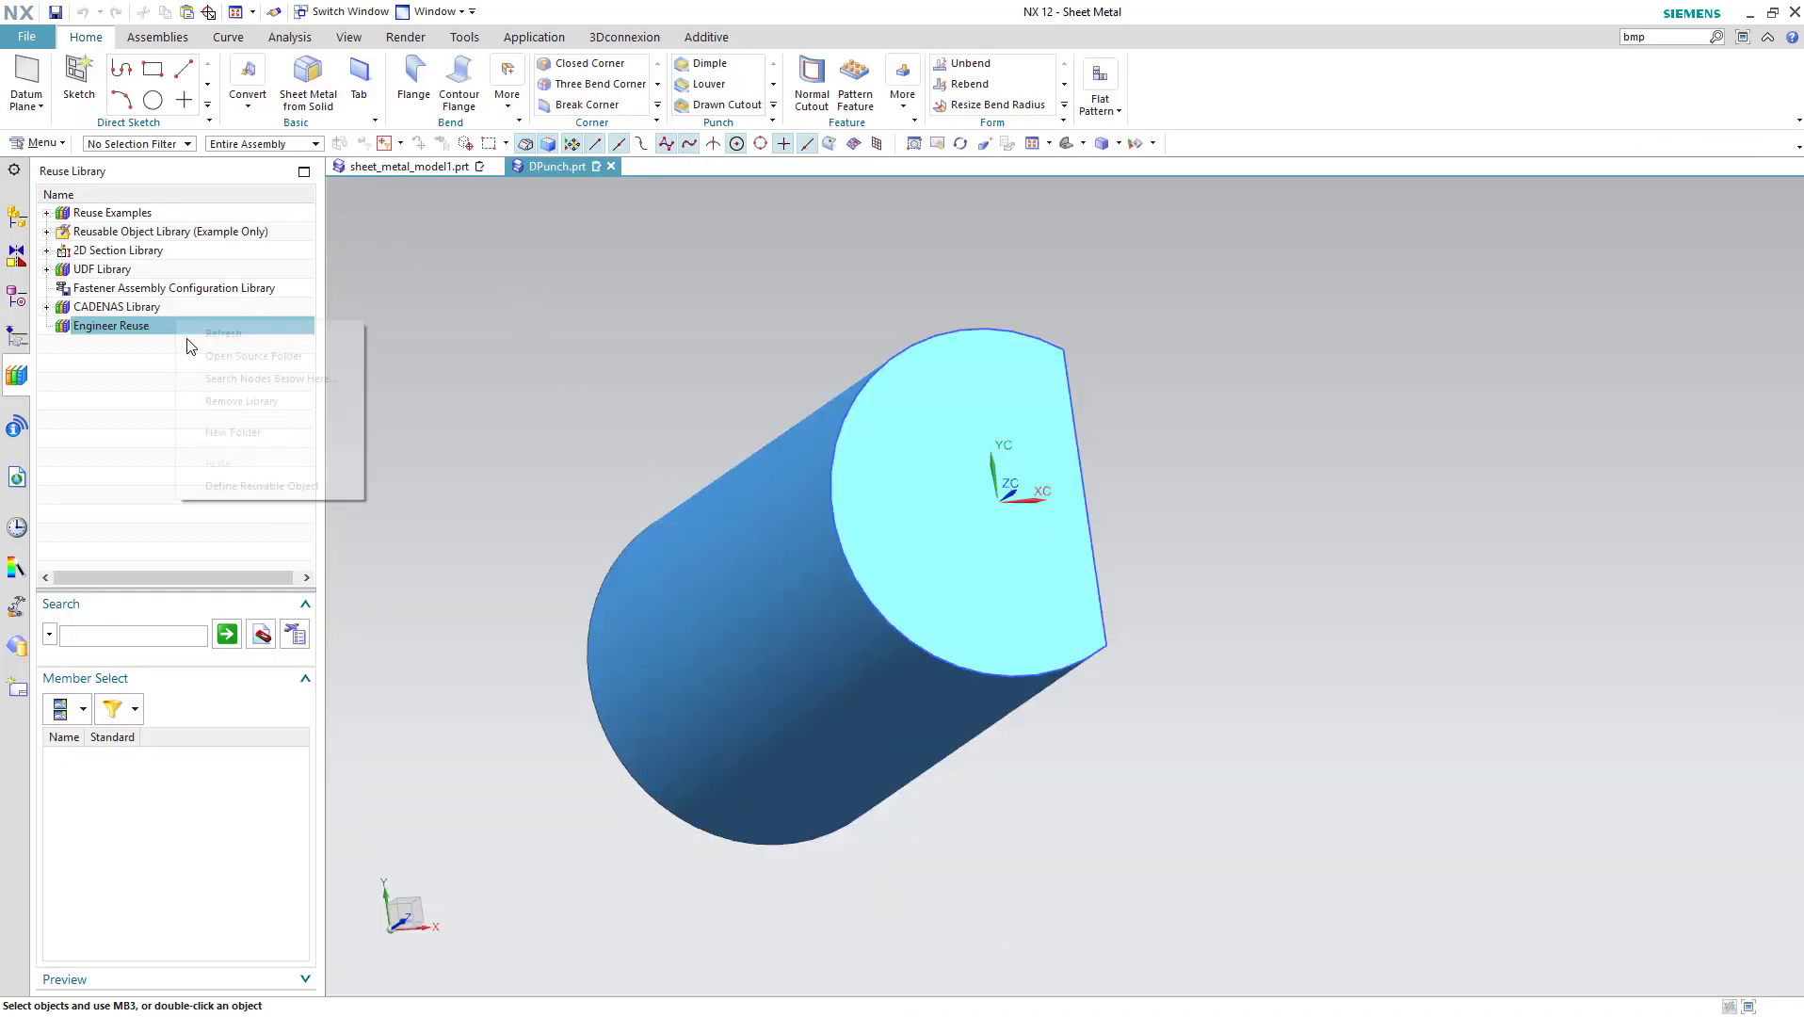
click(299, 483)
click(466, 320)
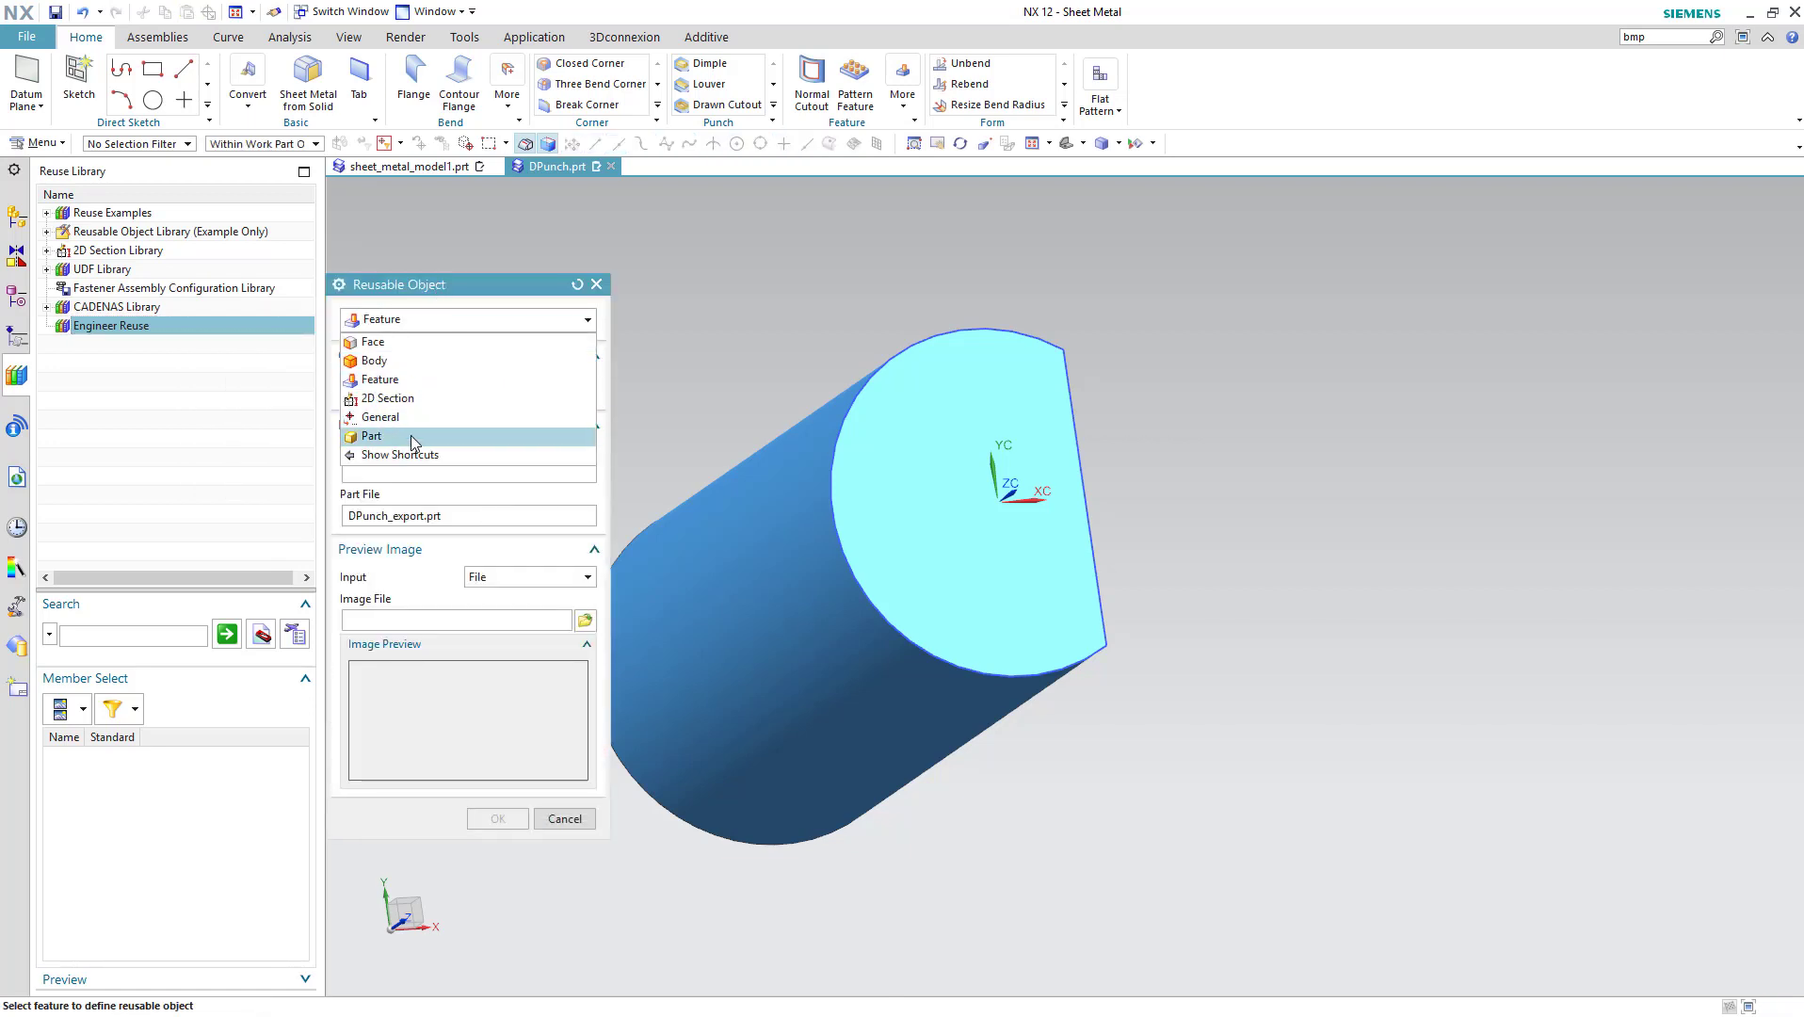
click(413, 417)
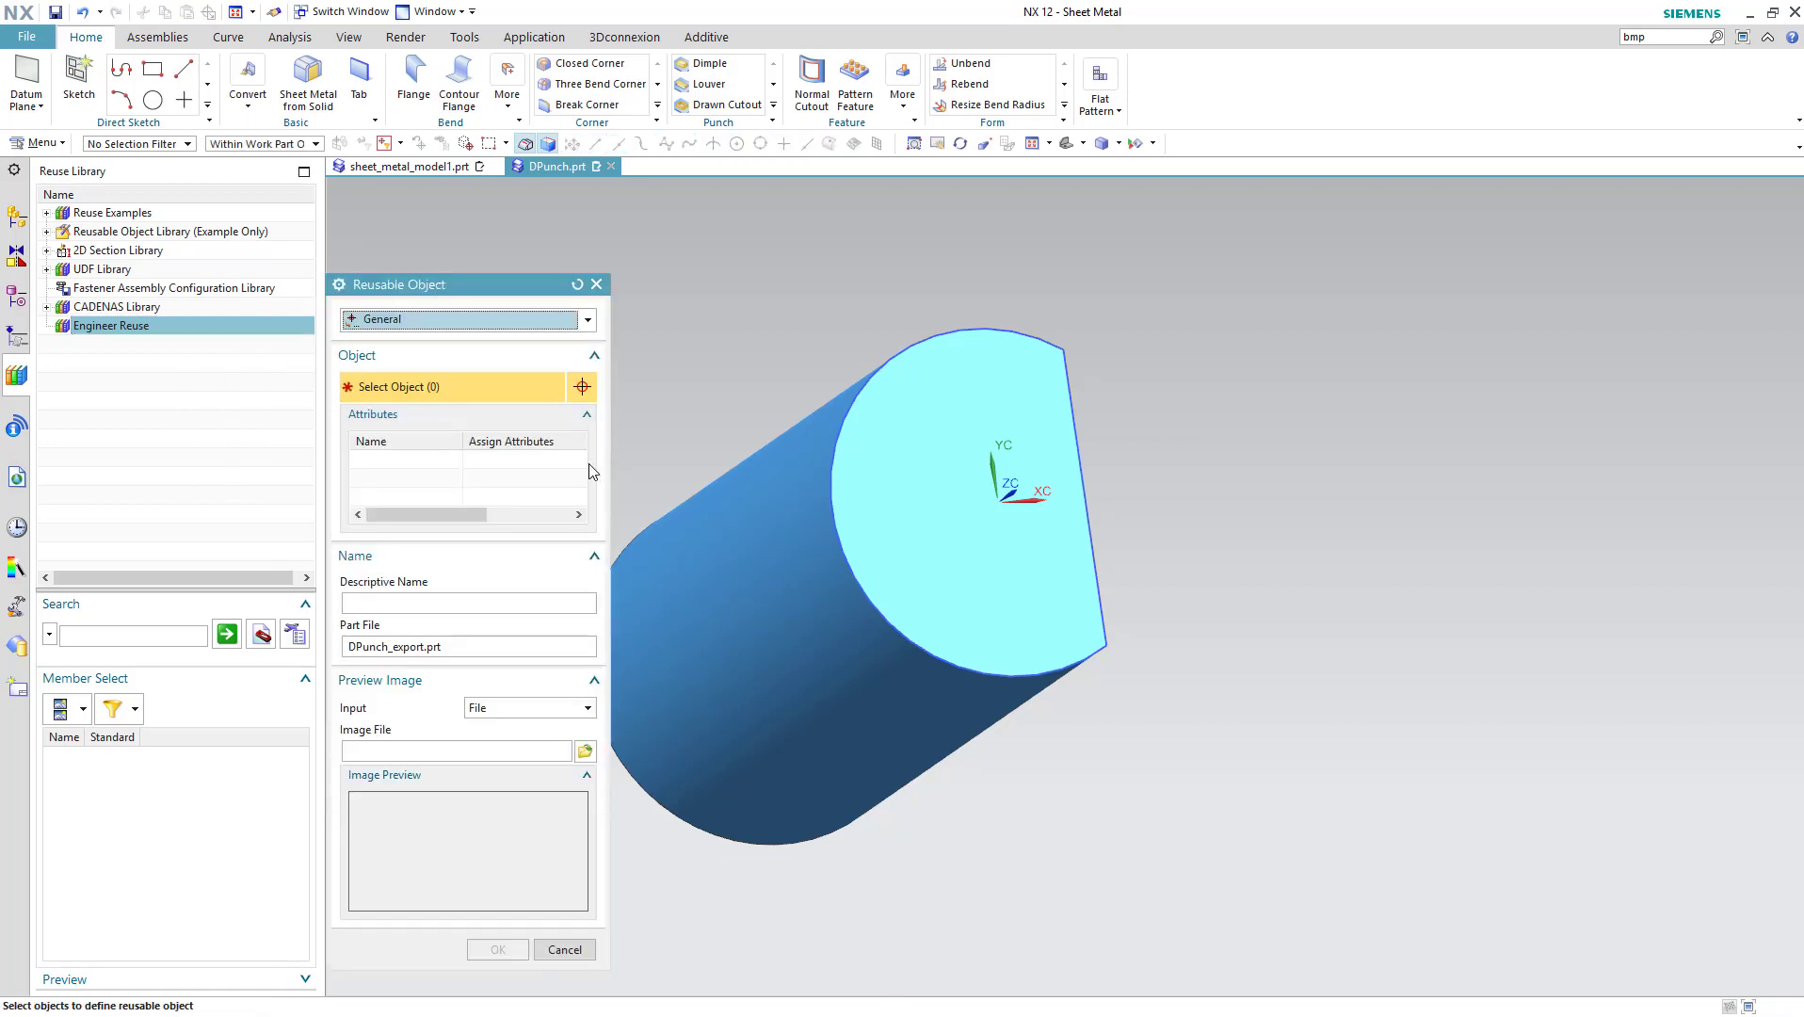
click(16, 298)
click(155, 287)
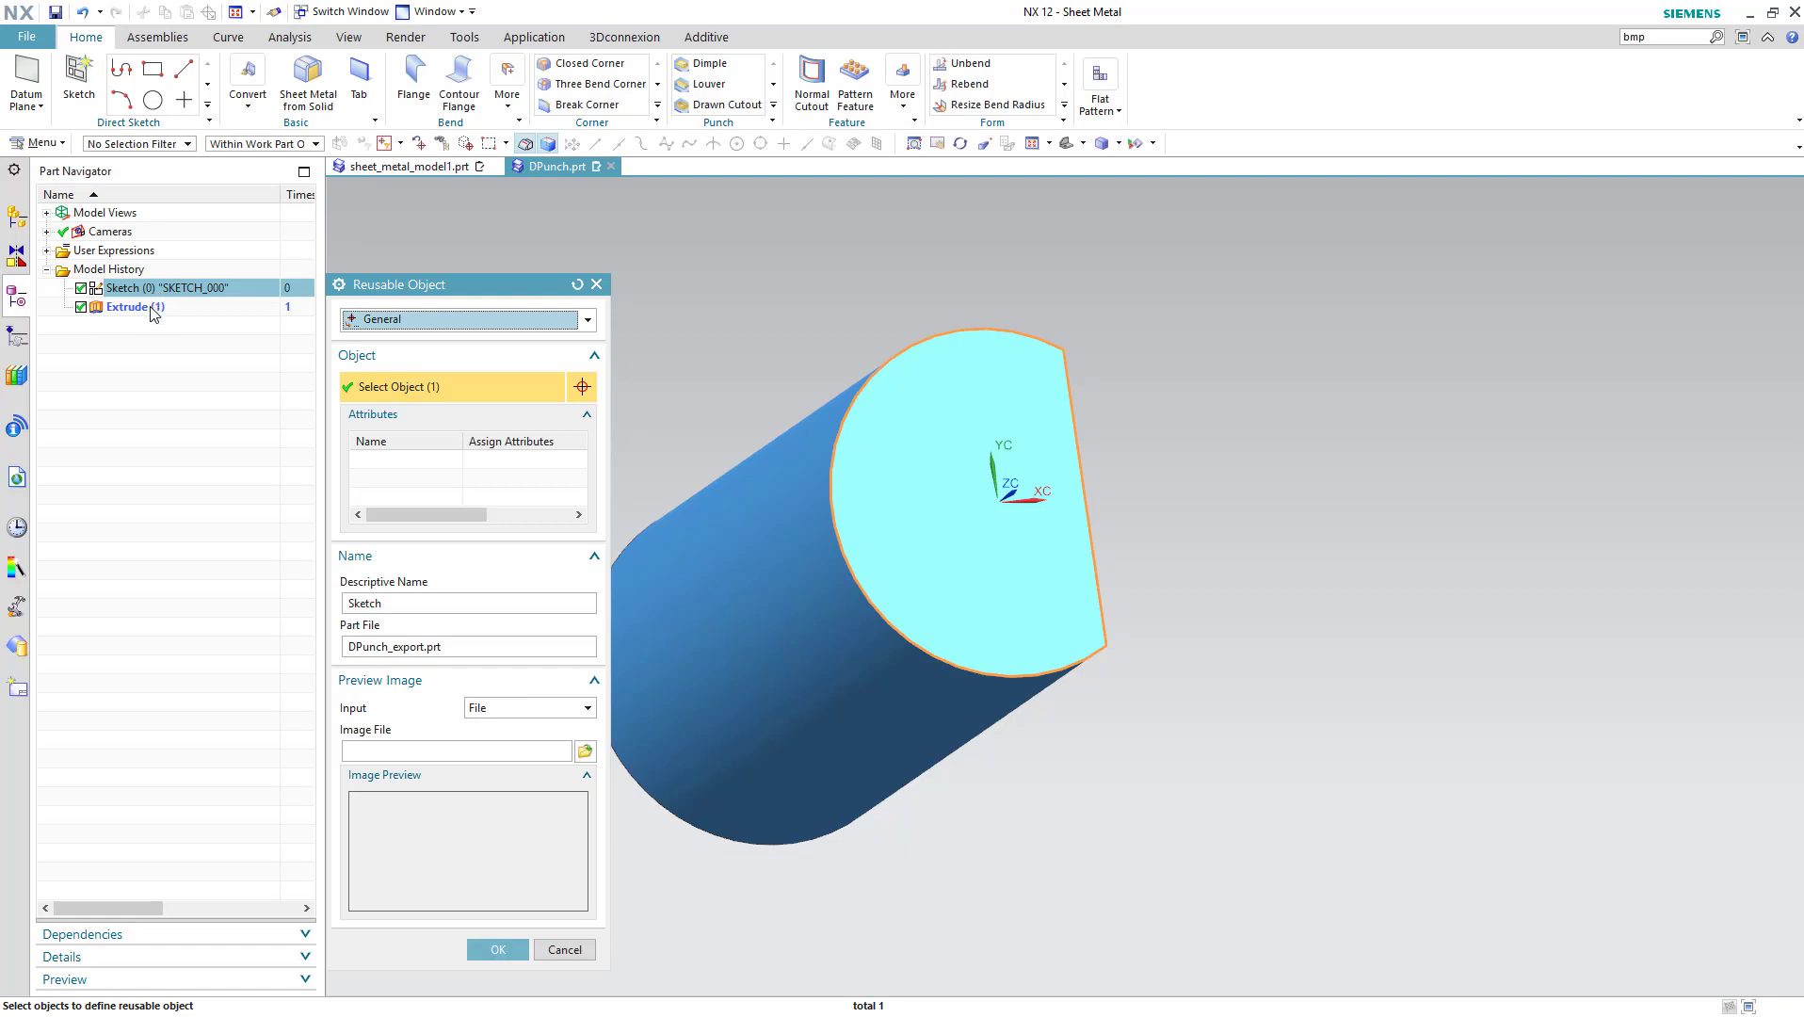
click(153, 308)
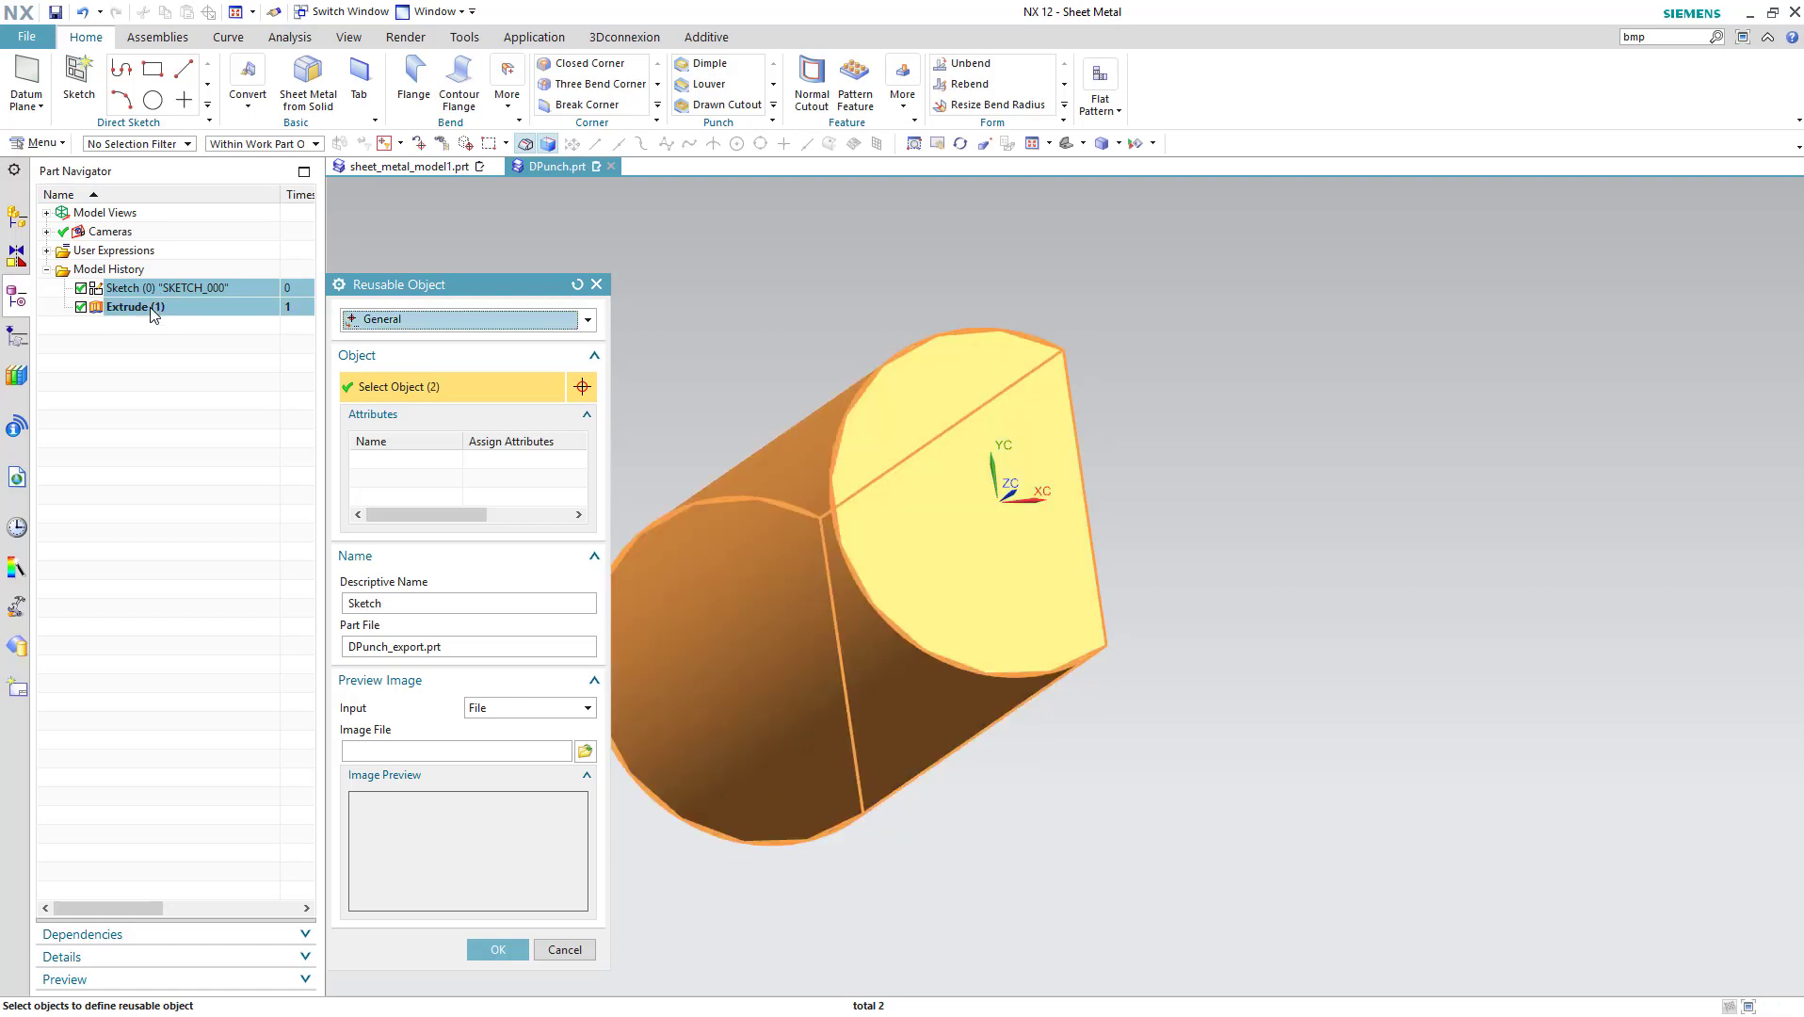
double_click(473, 602)
text(dpunch)
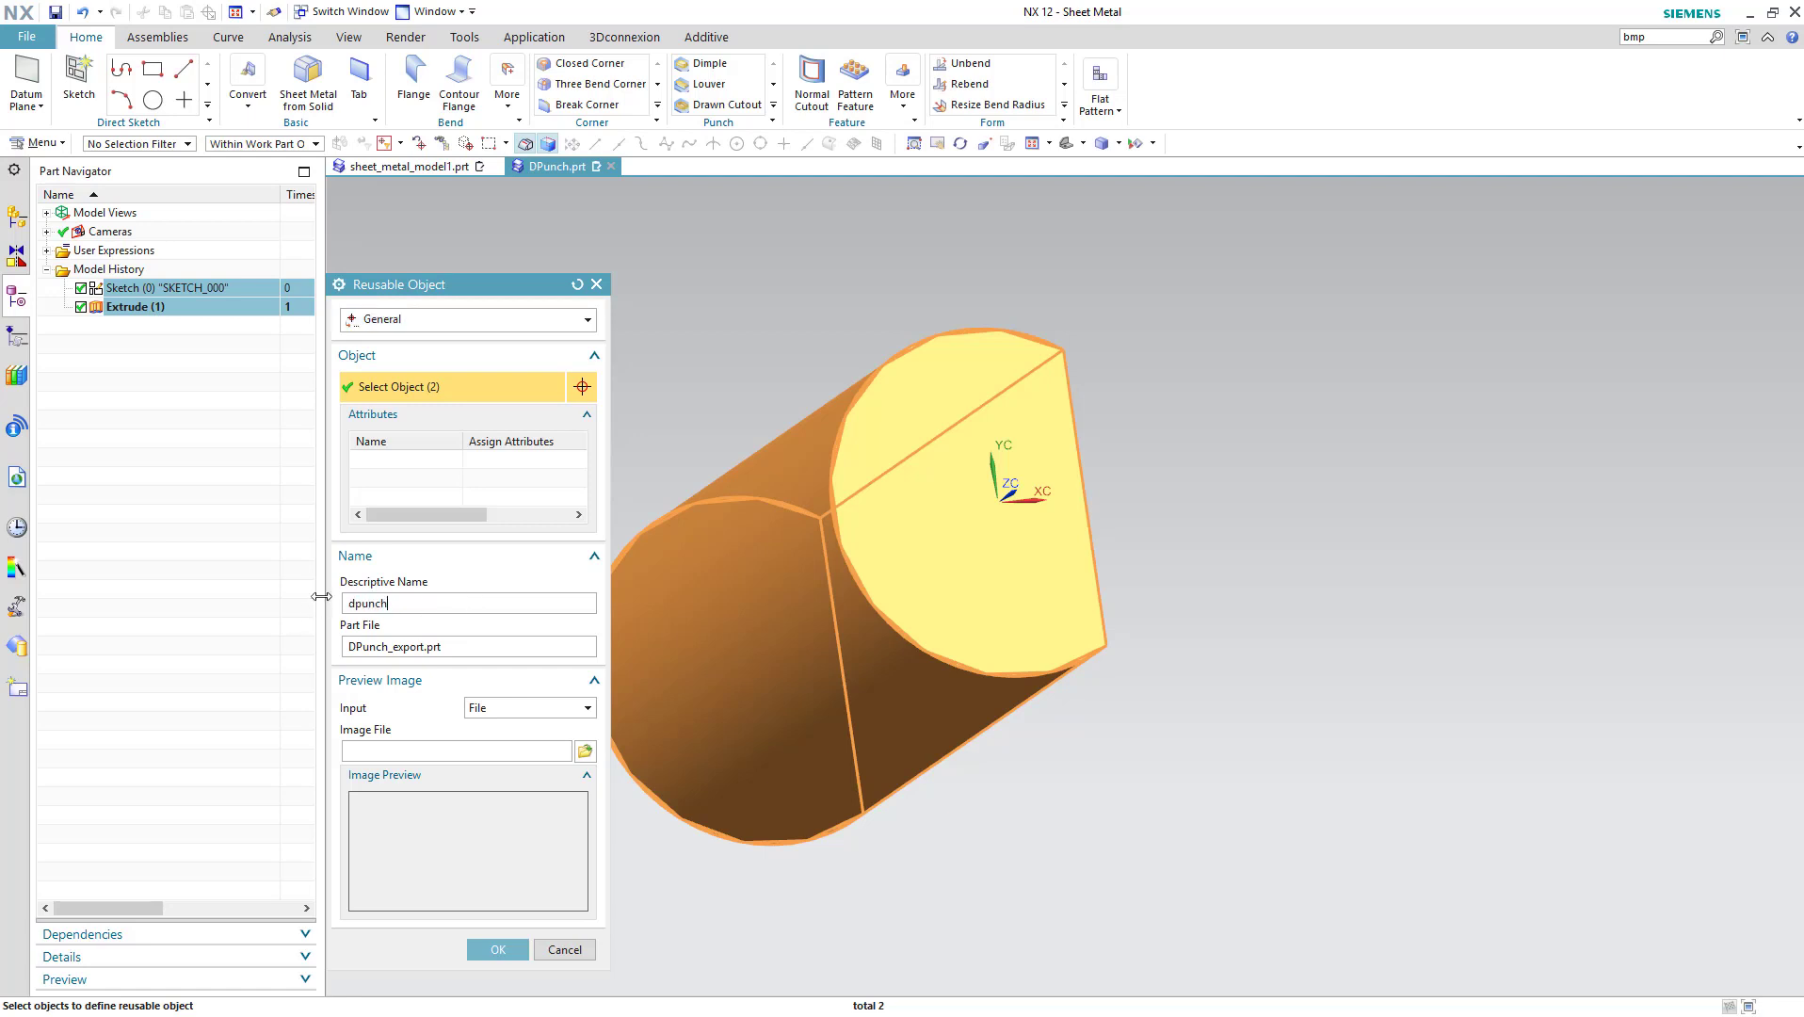
Enter D-Punch as both the Descriptive Name and the Part File name
drag(402, 604, 291, 603)
text(D-P)
drag(392, 603, 358, 606)
right_click(363, 602)
click(403, 639)
drag(455, 647, 330, 634)
key(ctrl+v)
Use D-Punch.bmp as the preview image and finish defining the reusable object
click(502, 711)
click(529, 761)
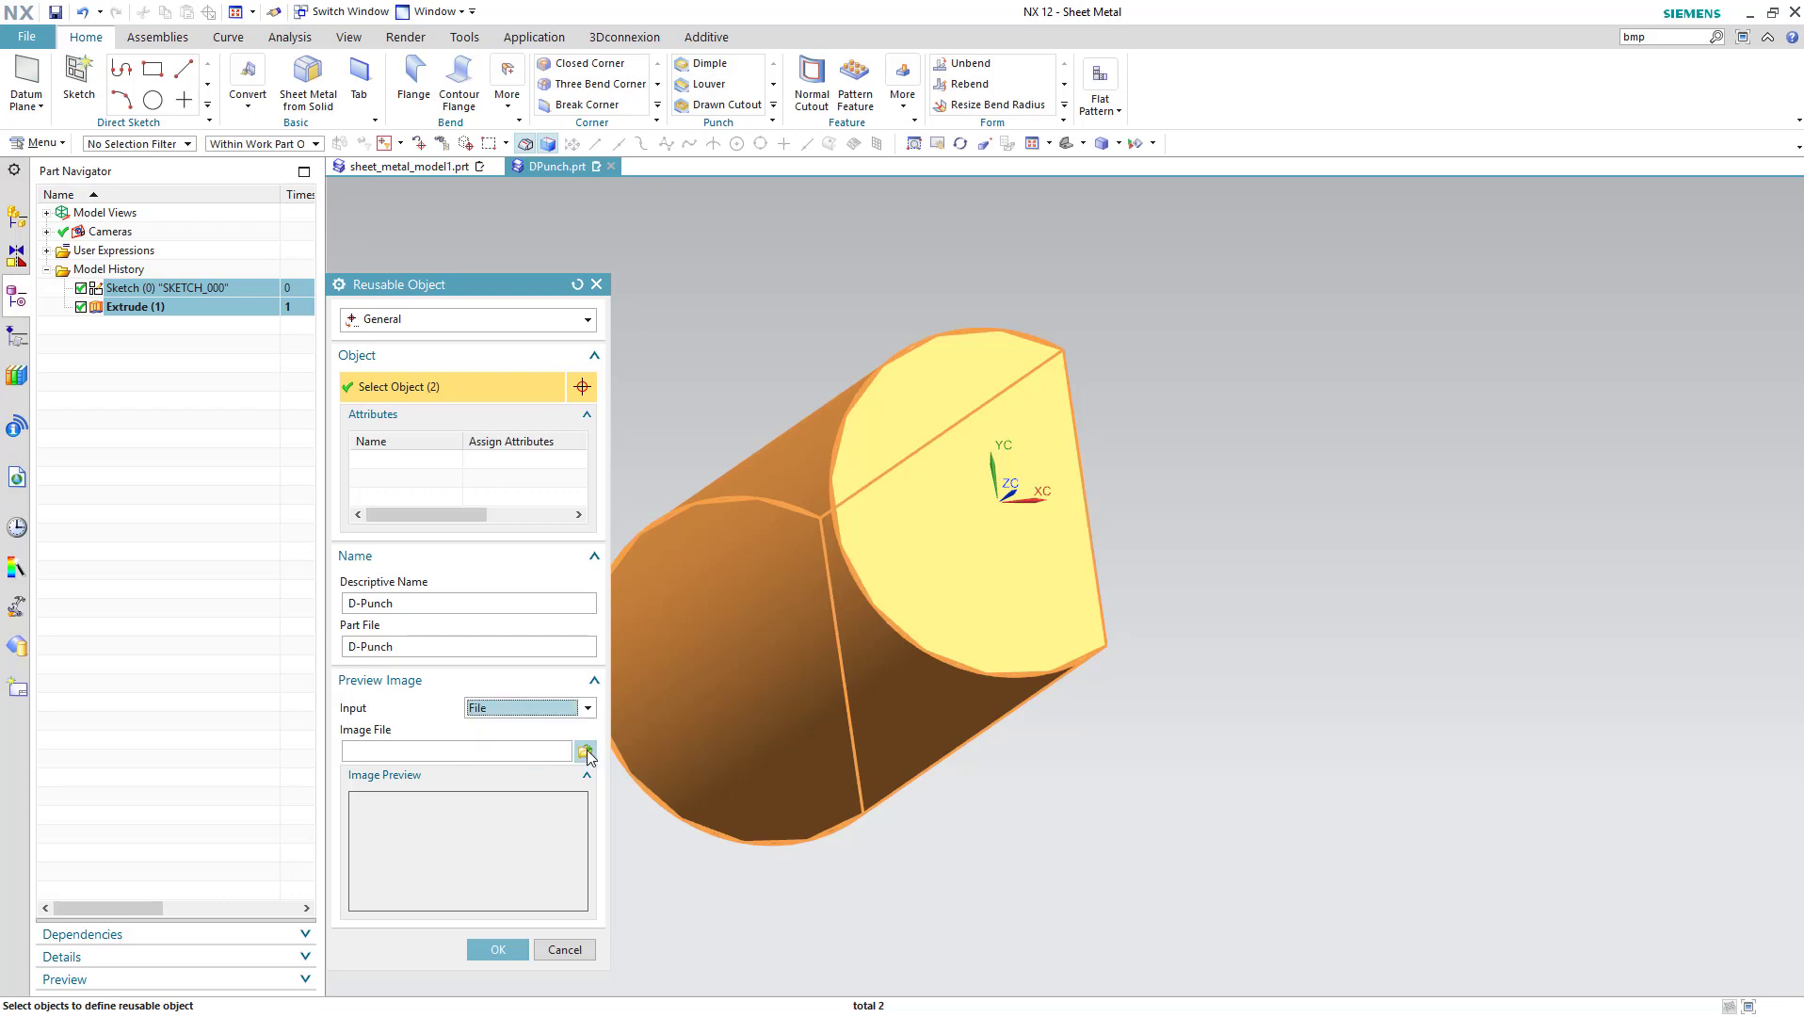
click(584, 751)
click(353, 476)
click(961, 832)
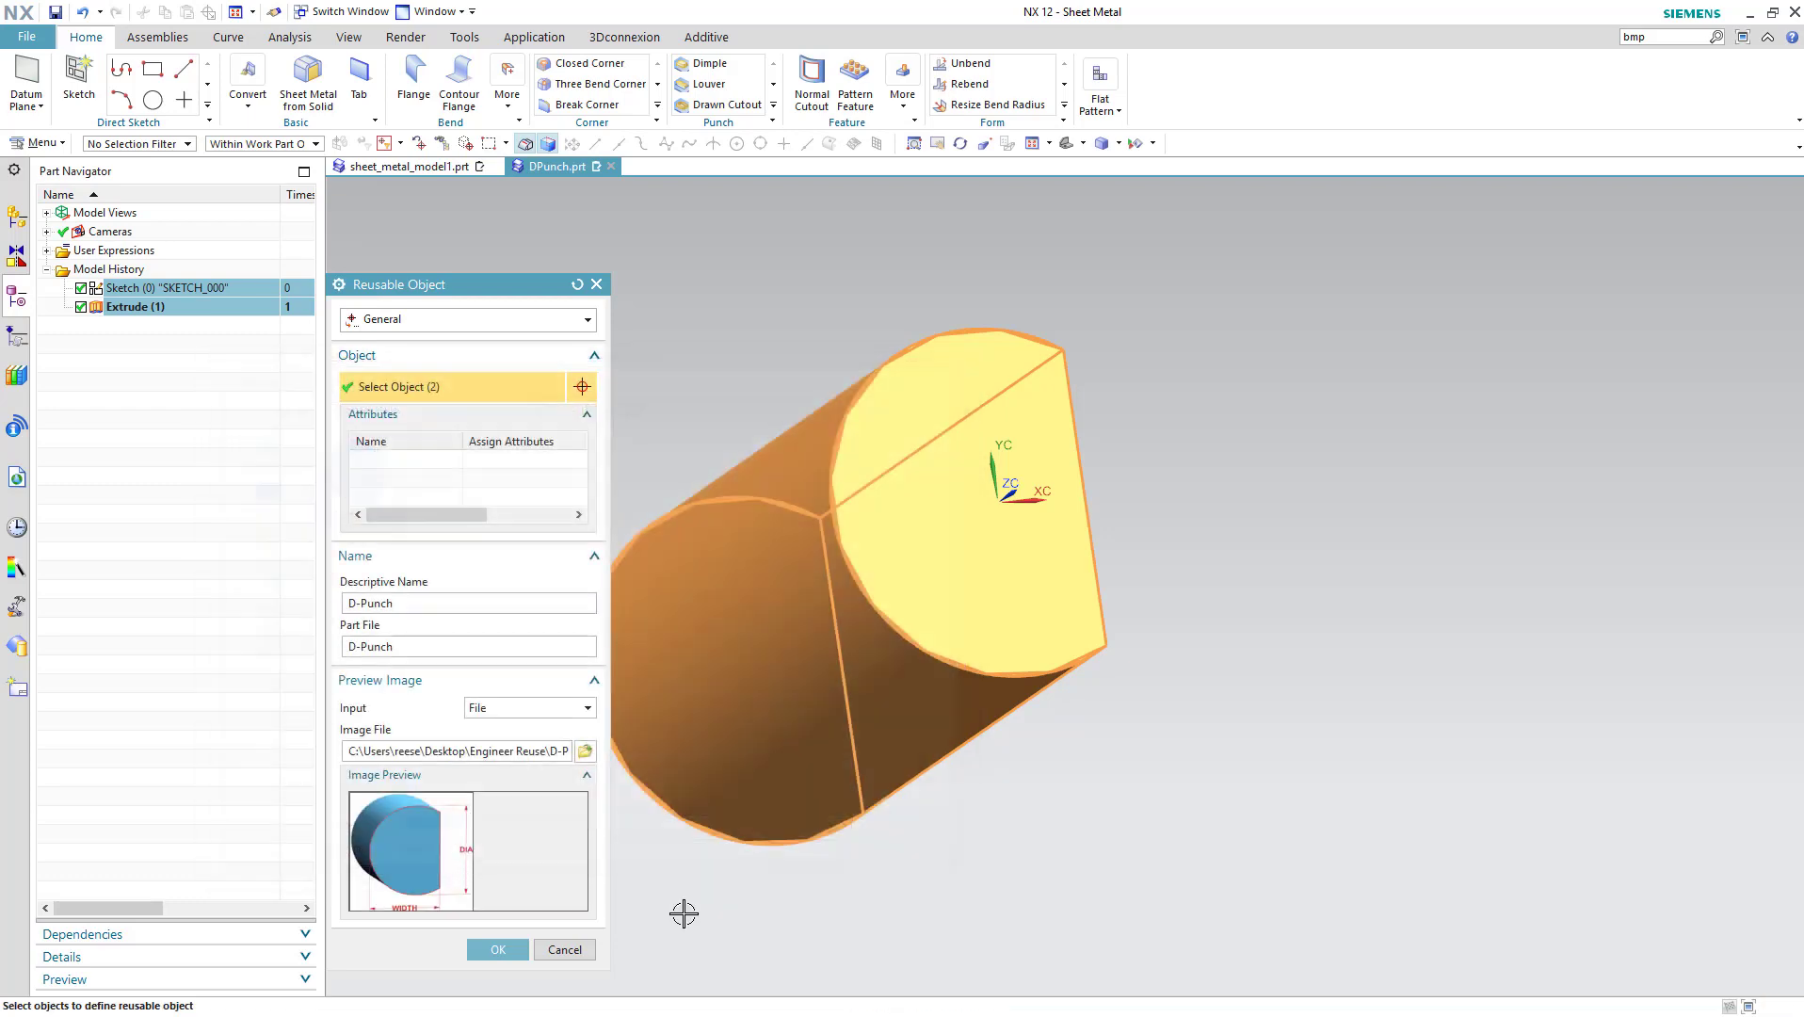
click(496, 949)
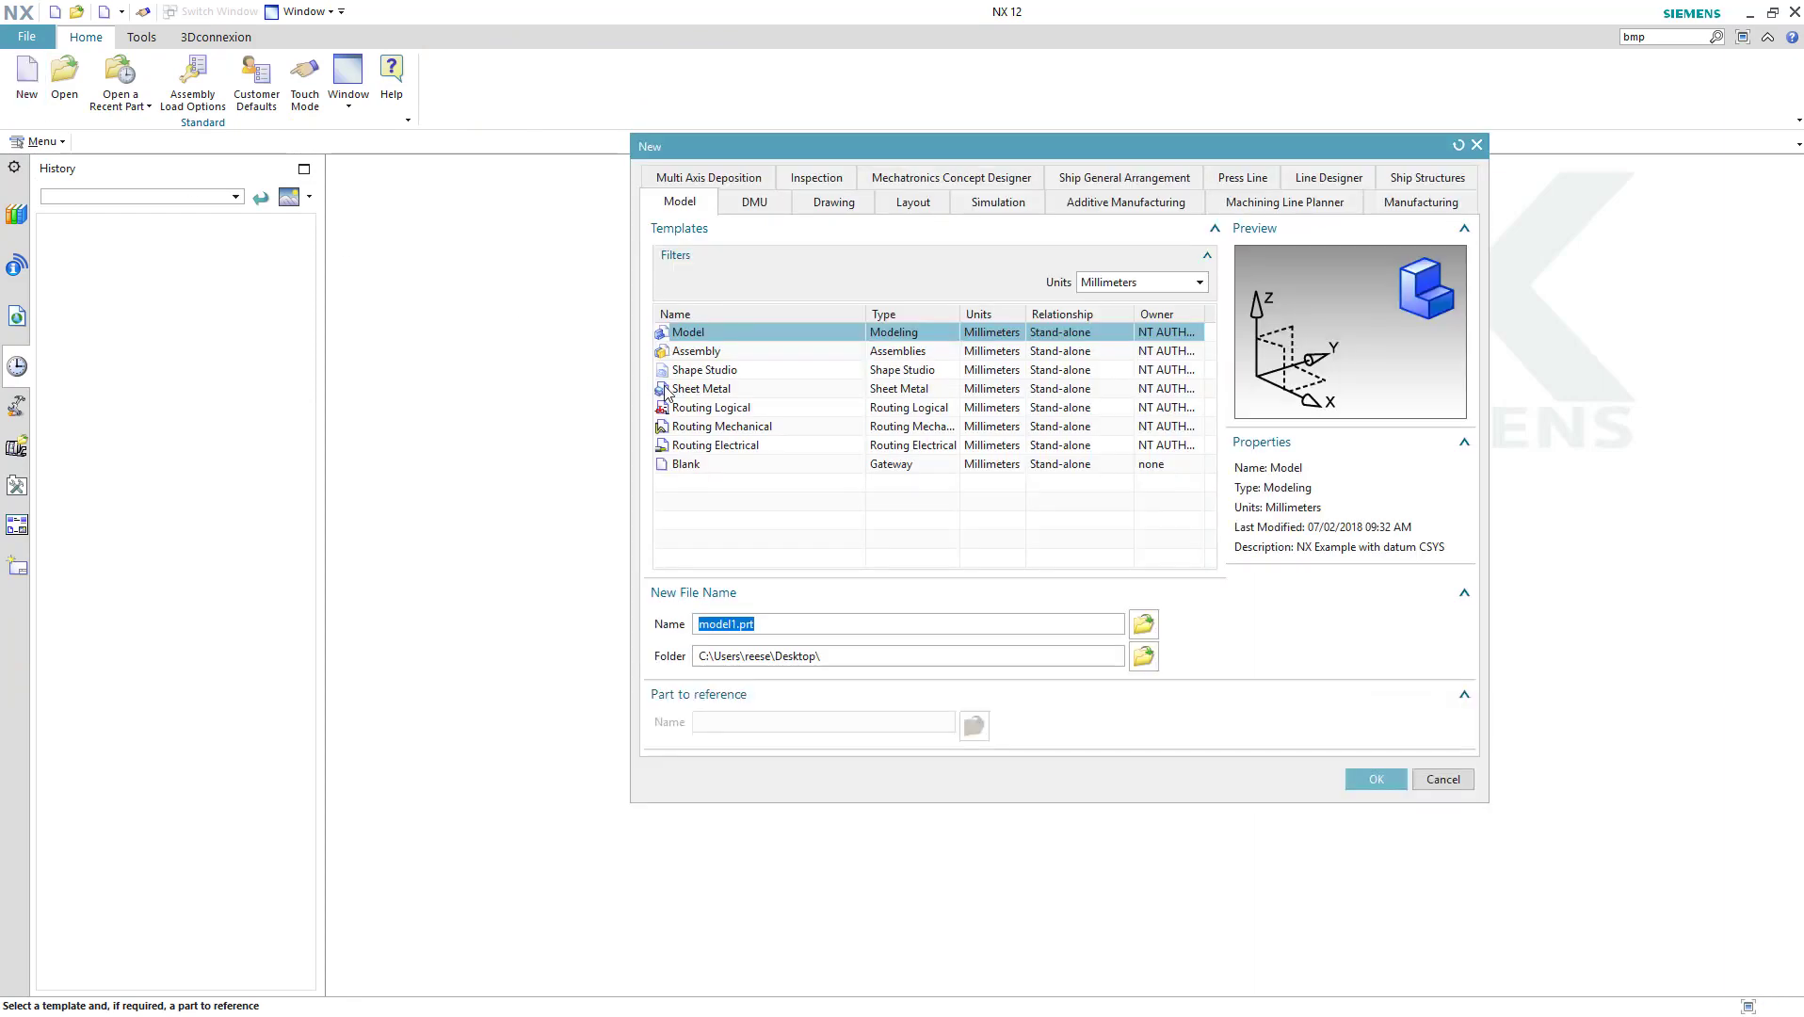
Create a new Sheet Metal part and start a base tab sketch on the XY plane
click(664, 390)
click(1356, 779)
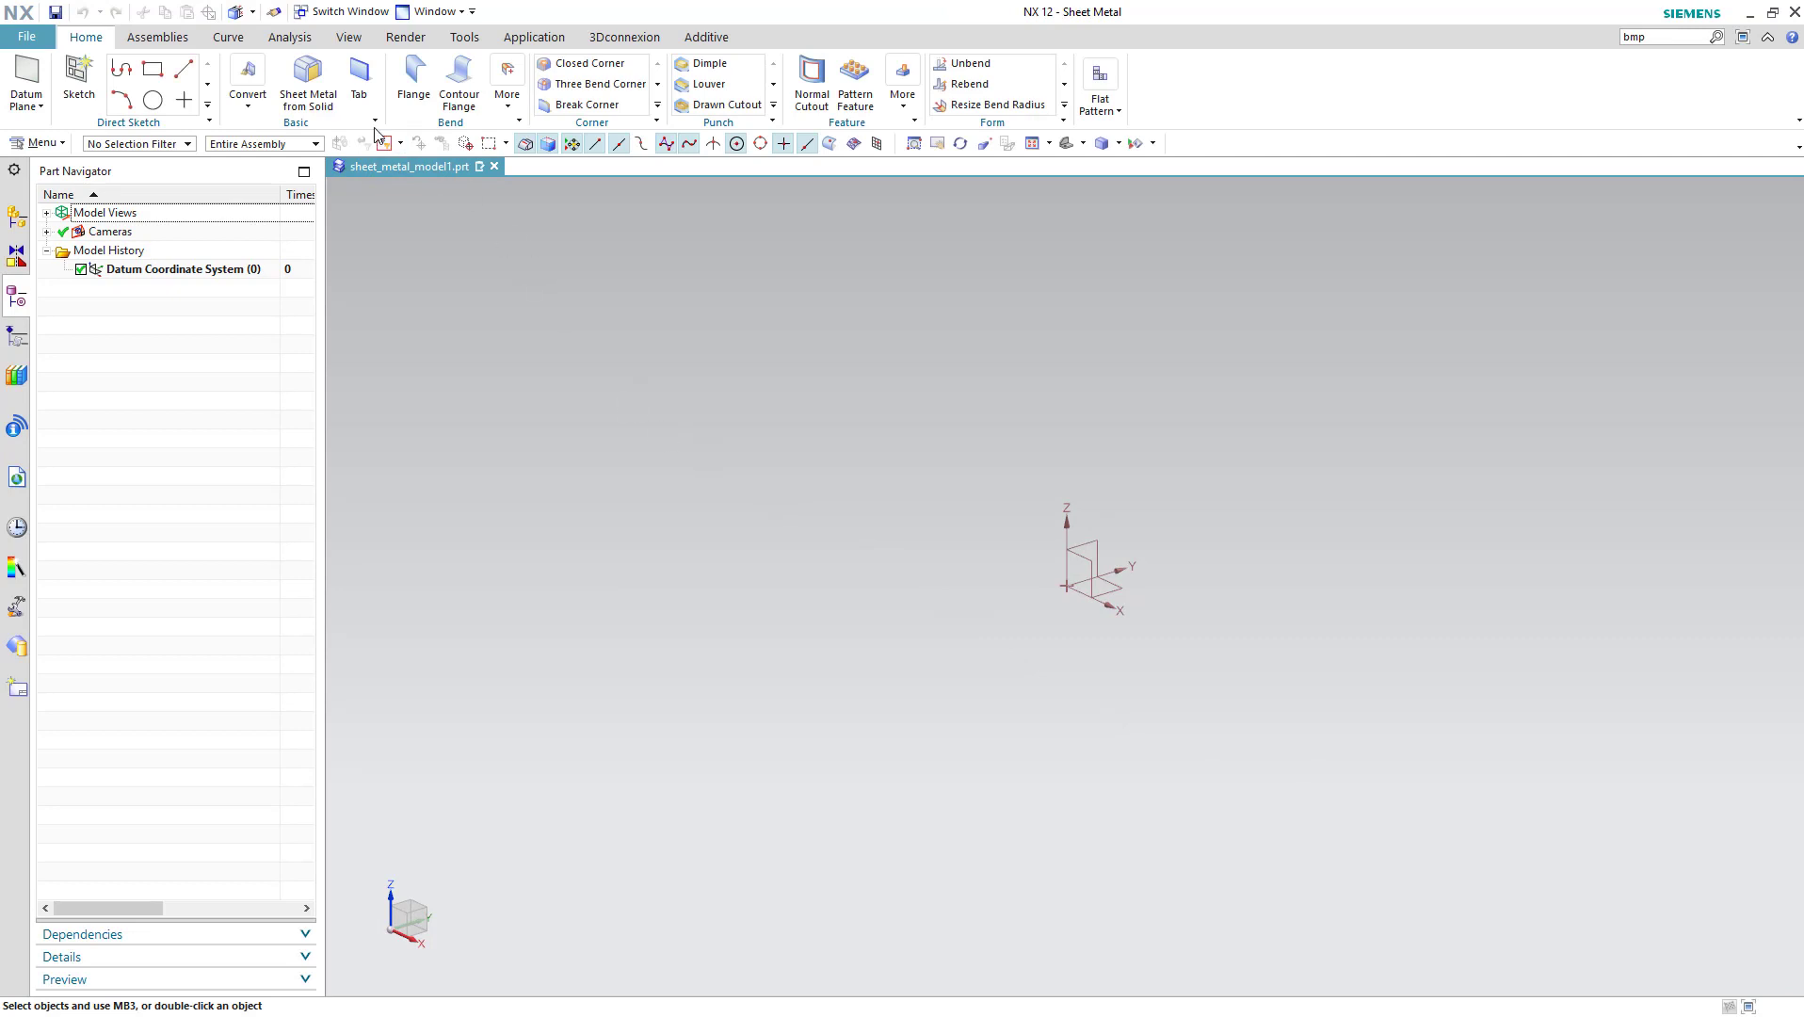
click(359, 80)
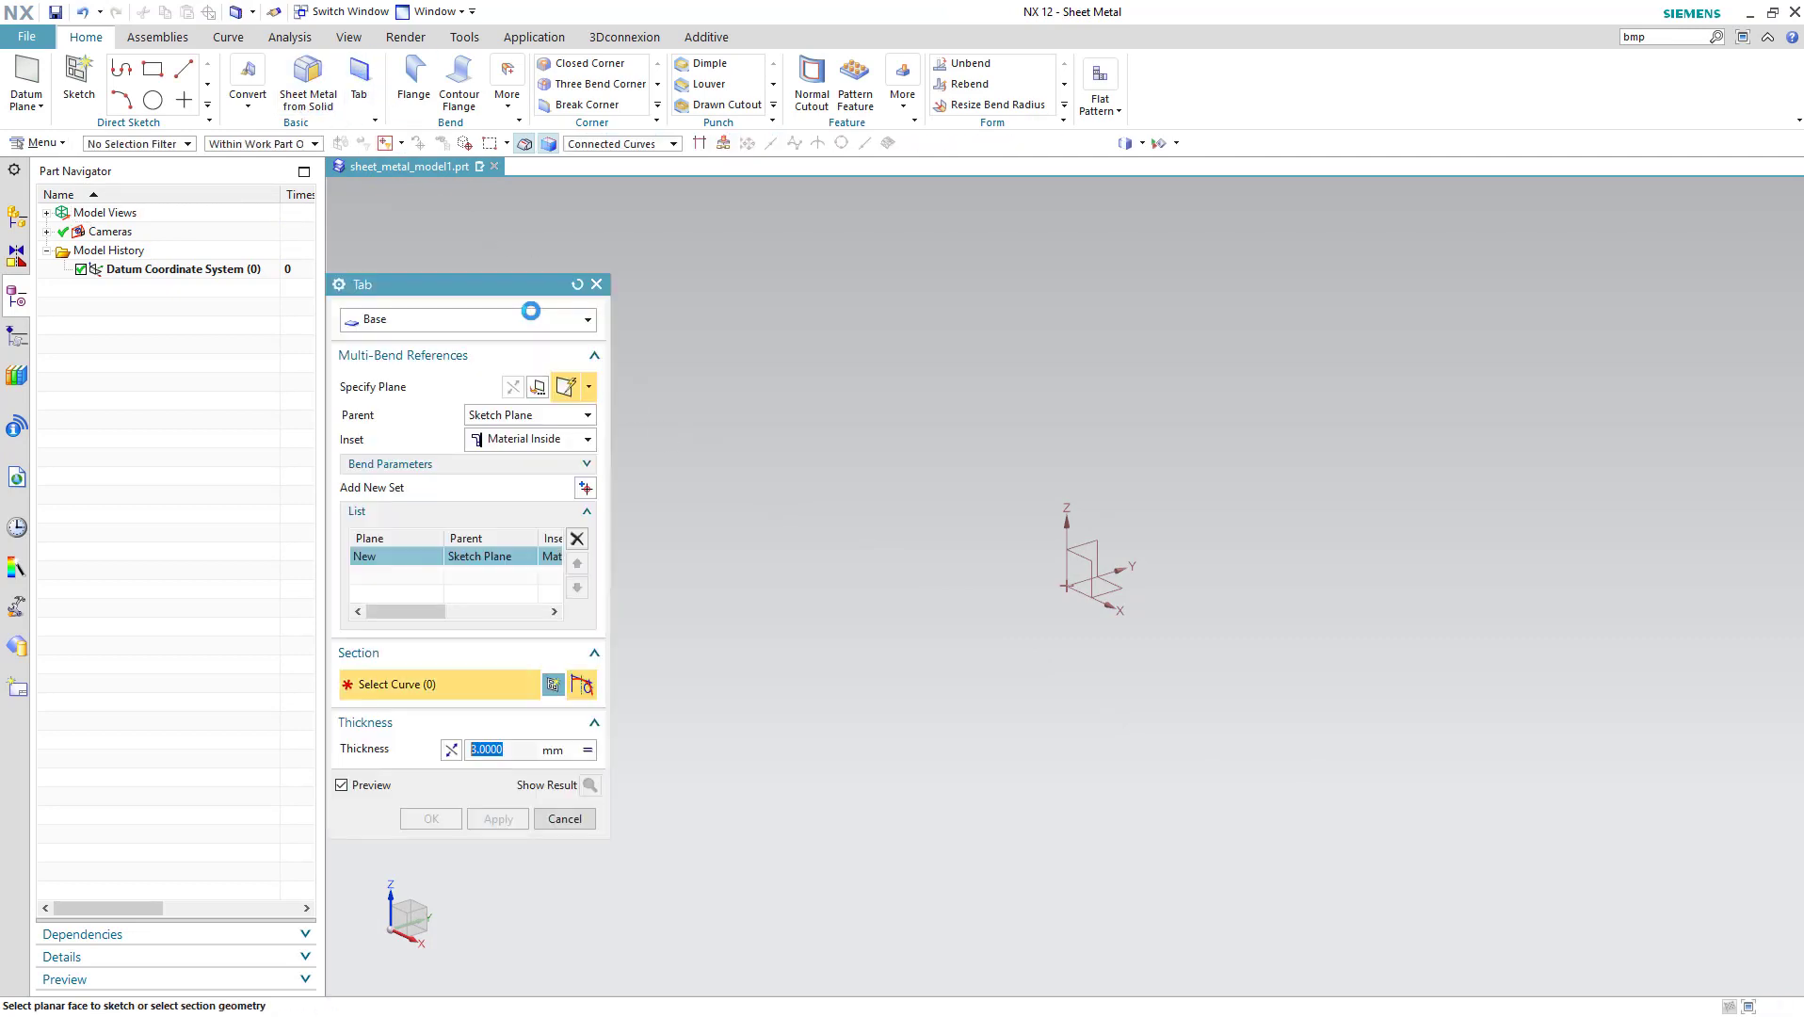
click(1117, 585)
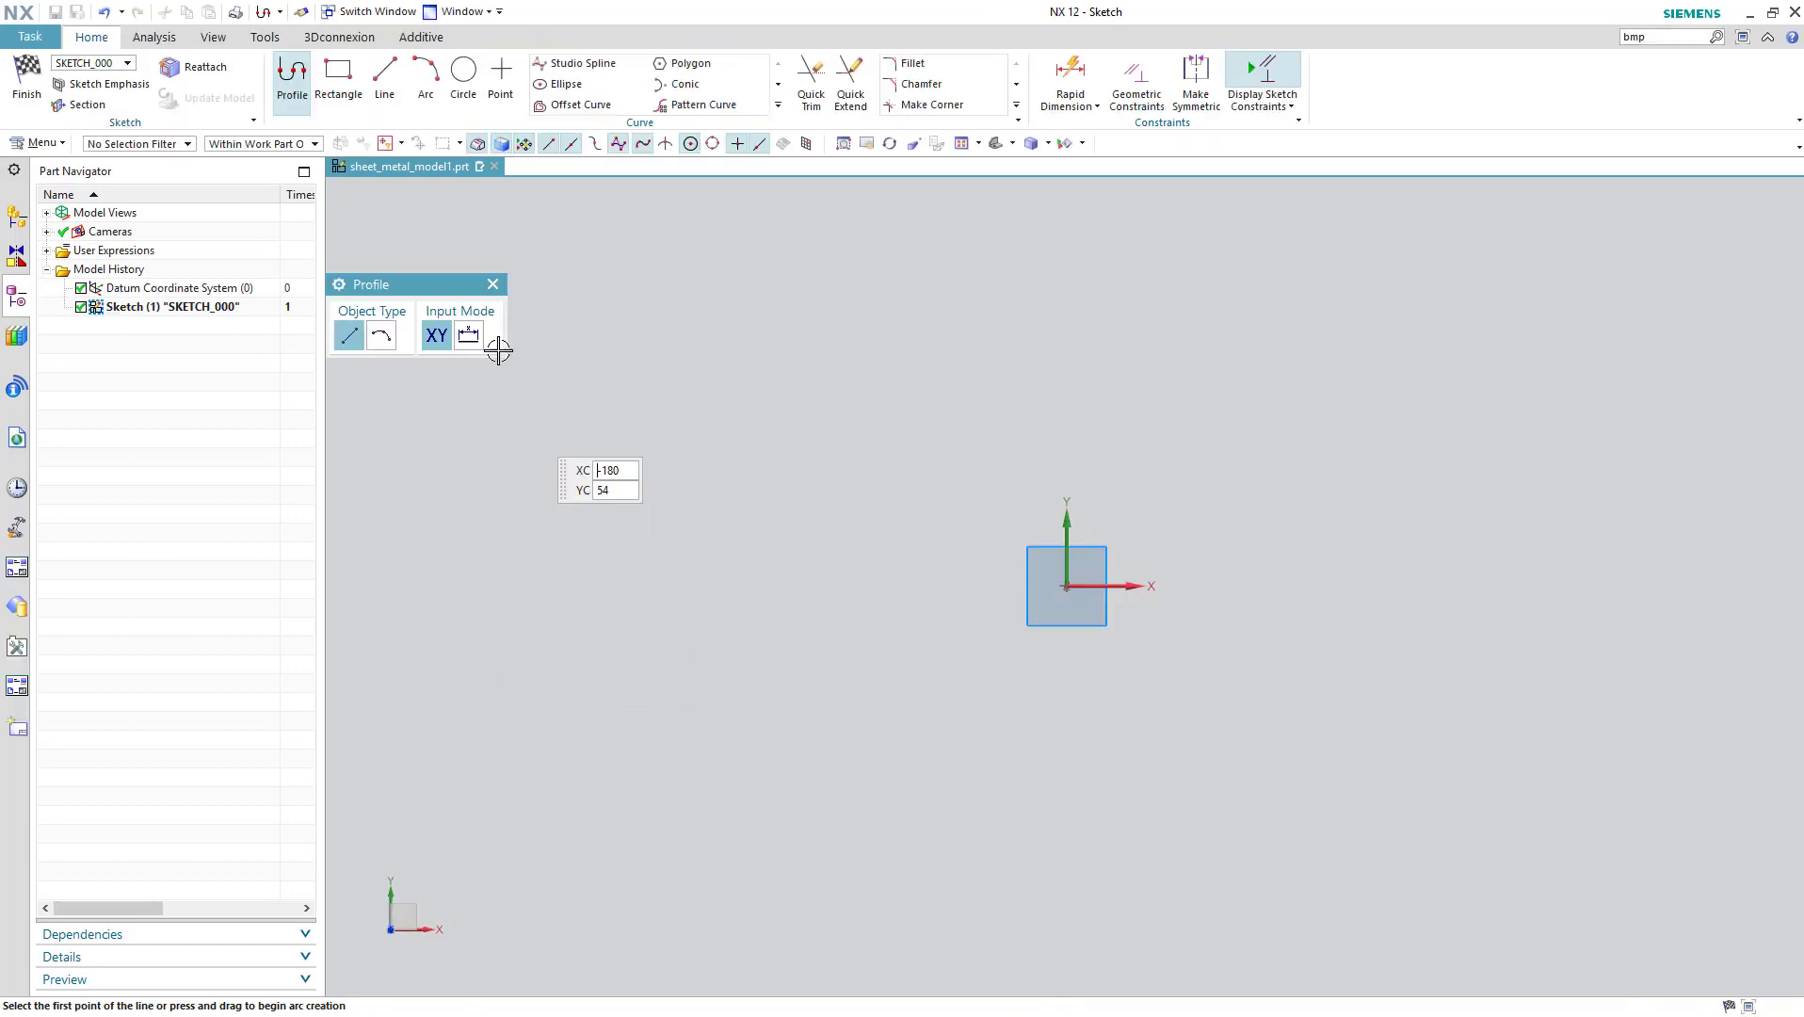
Sketch a 289 × 181 rectangle and build a 3 mm base tab with reversed thickness
click(338, 75)
click(701, 812)
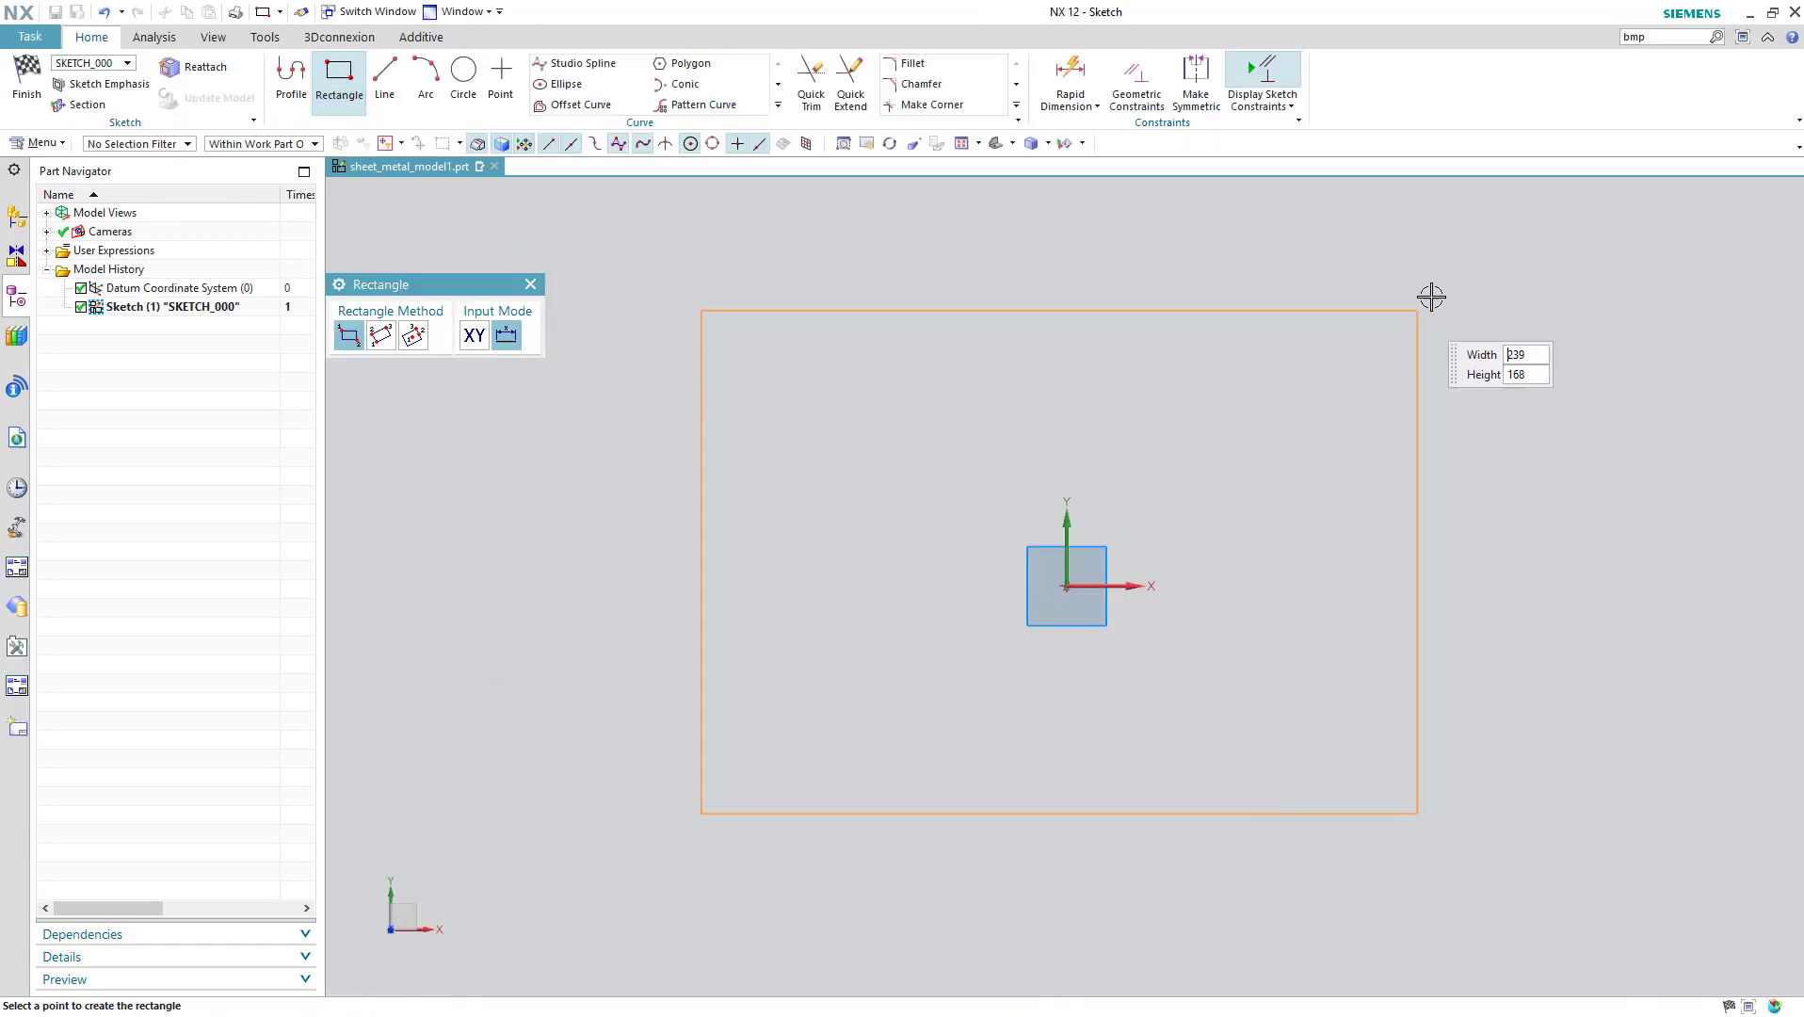
click(1477, 272)
click(530, 283)
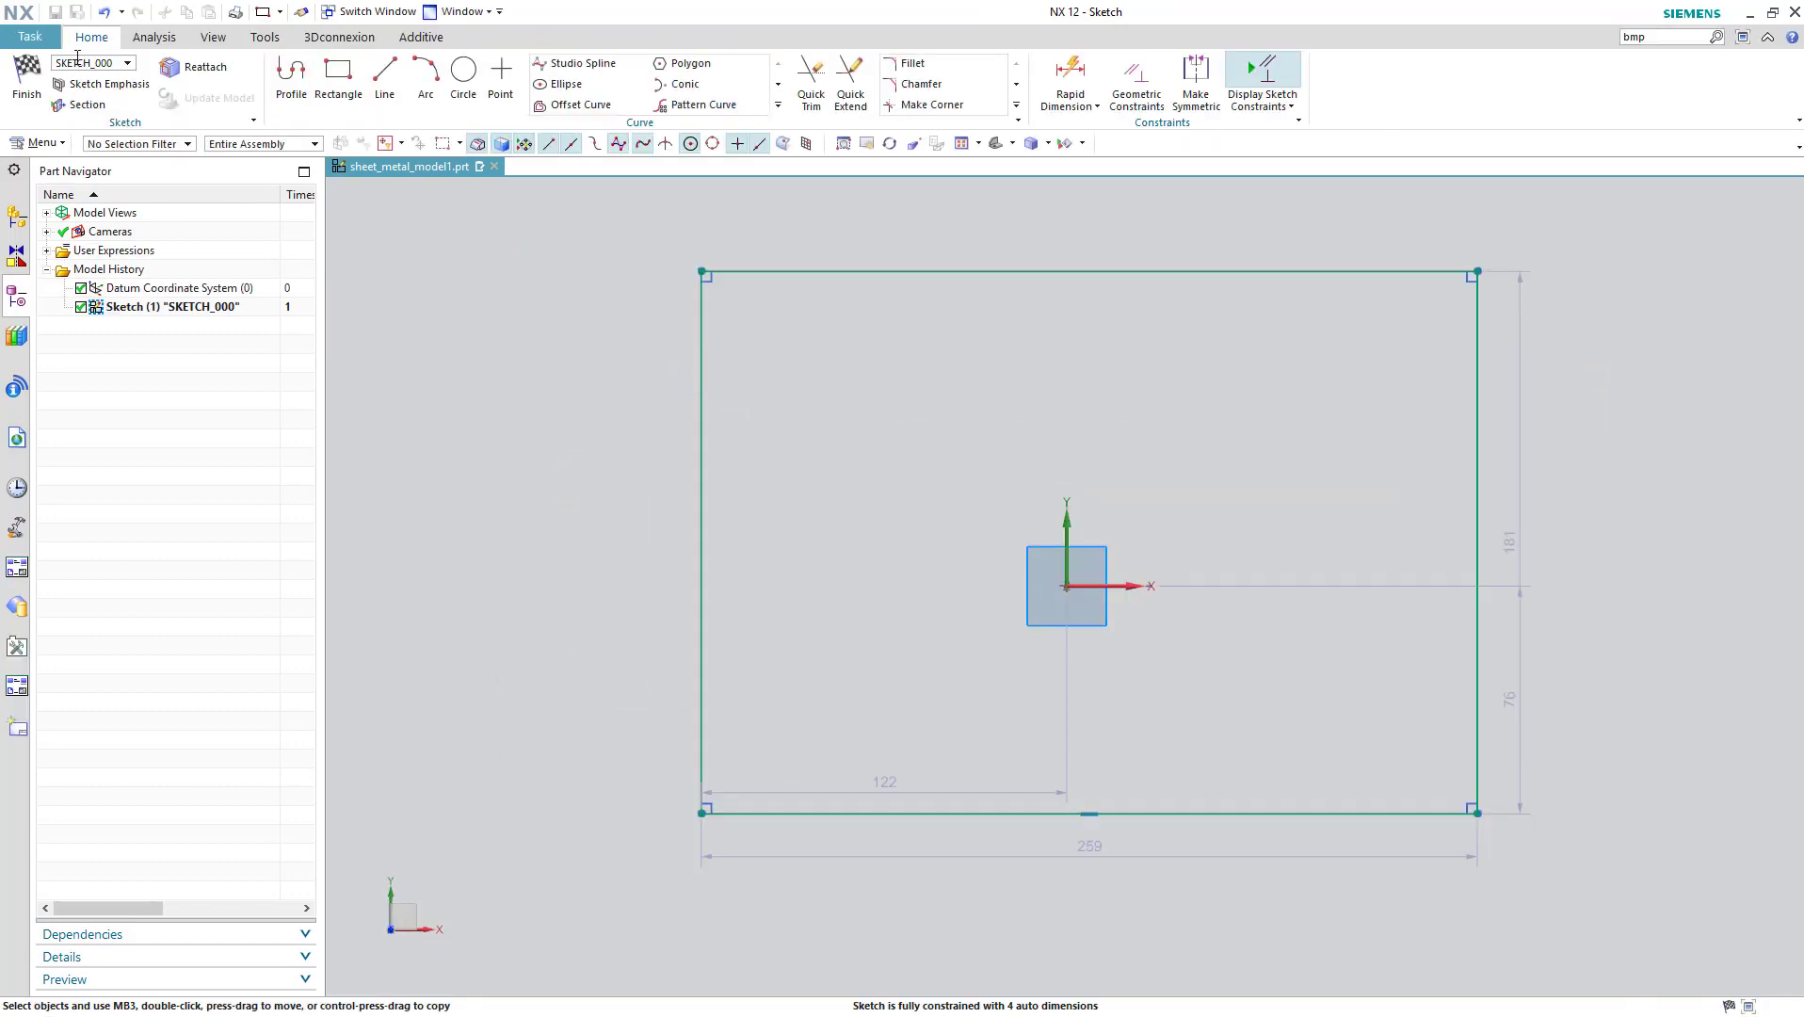
click(27, 75)
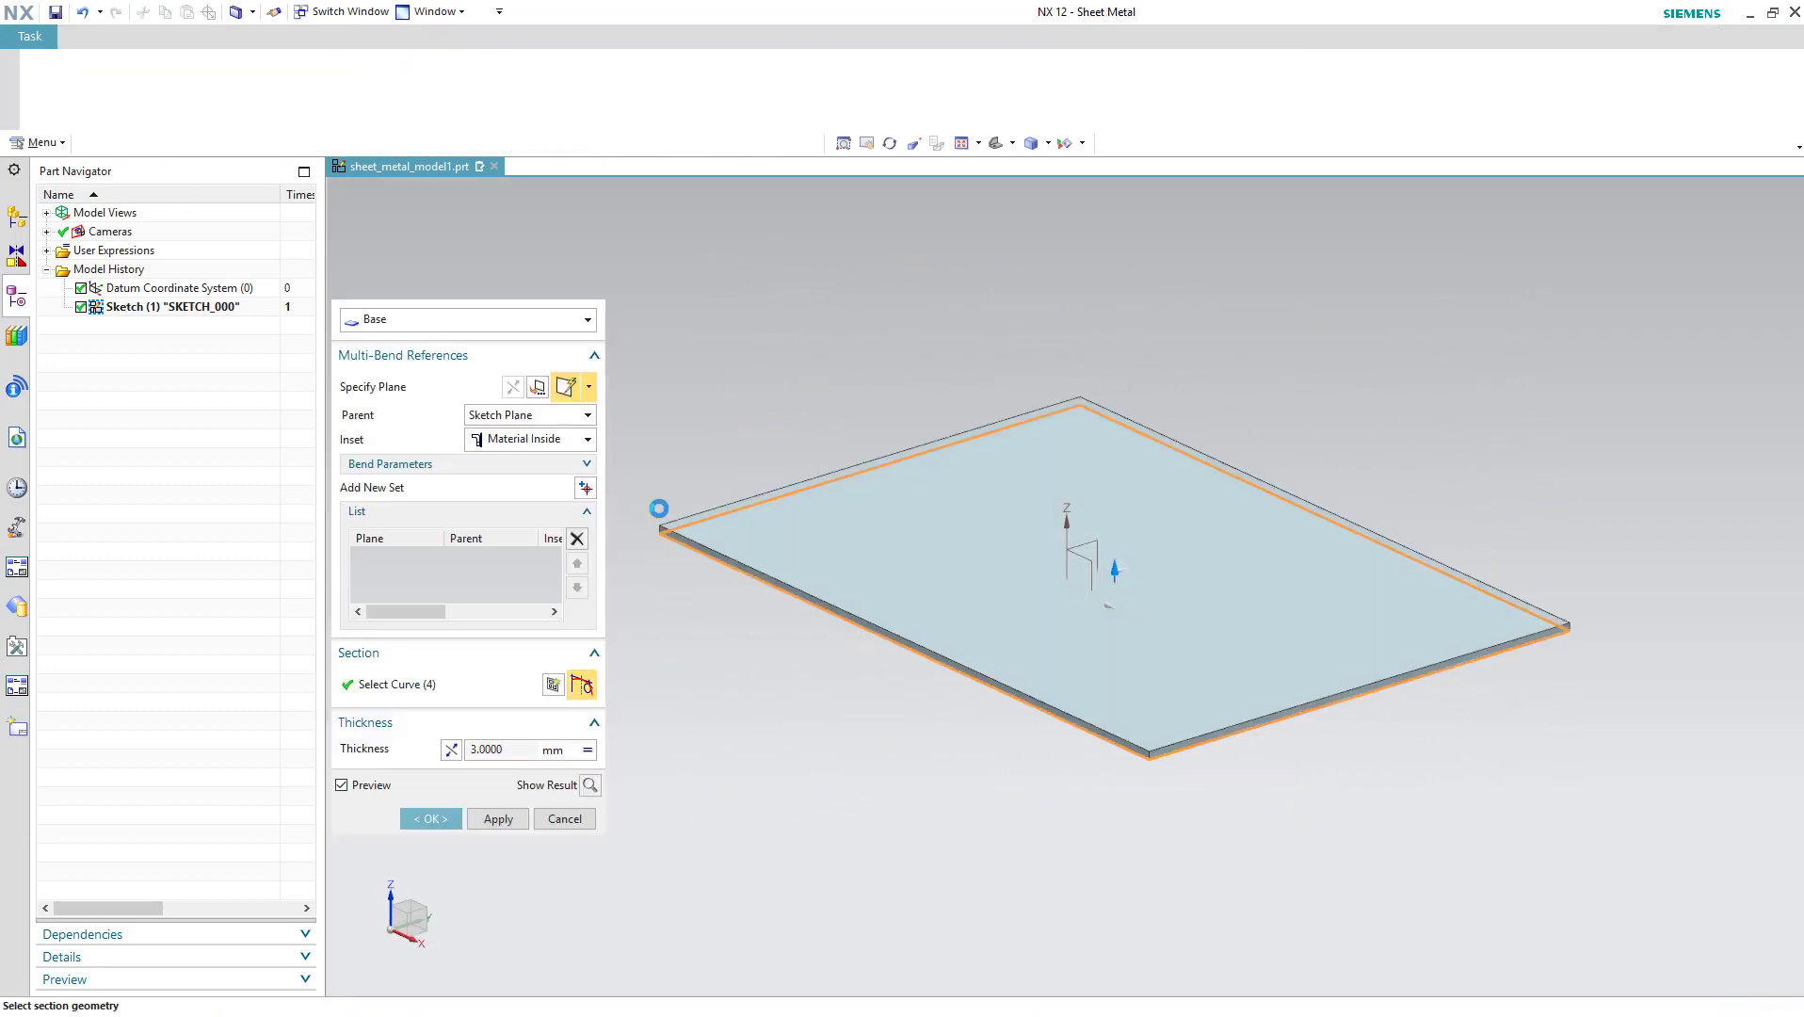
click(452, 750)
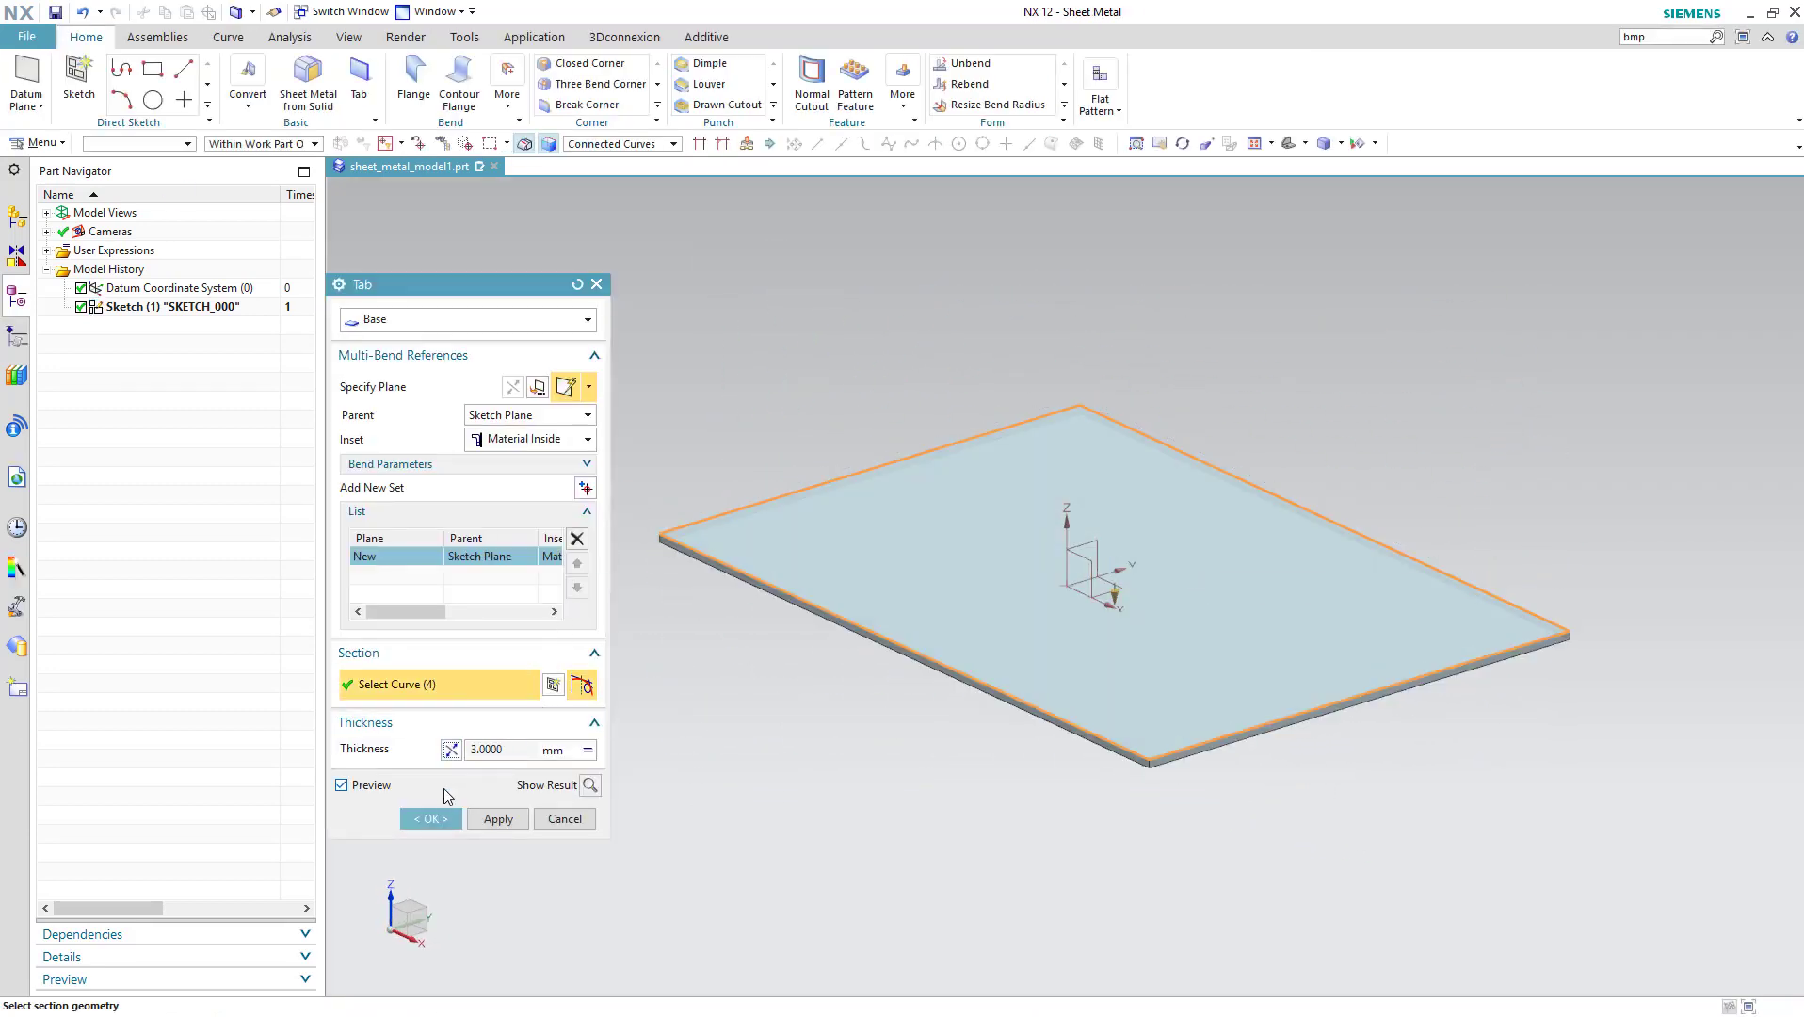
click(433, 818)
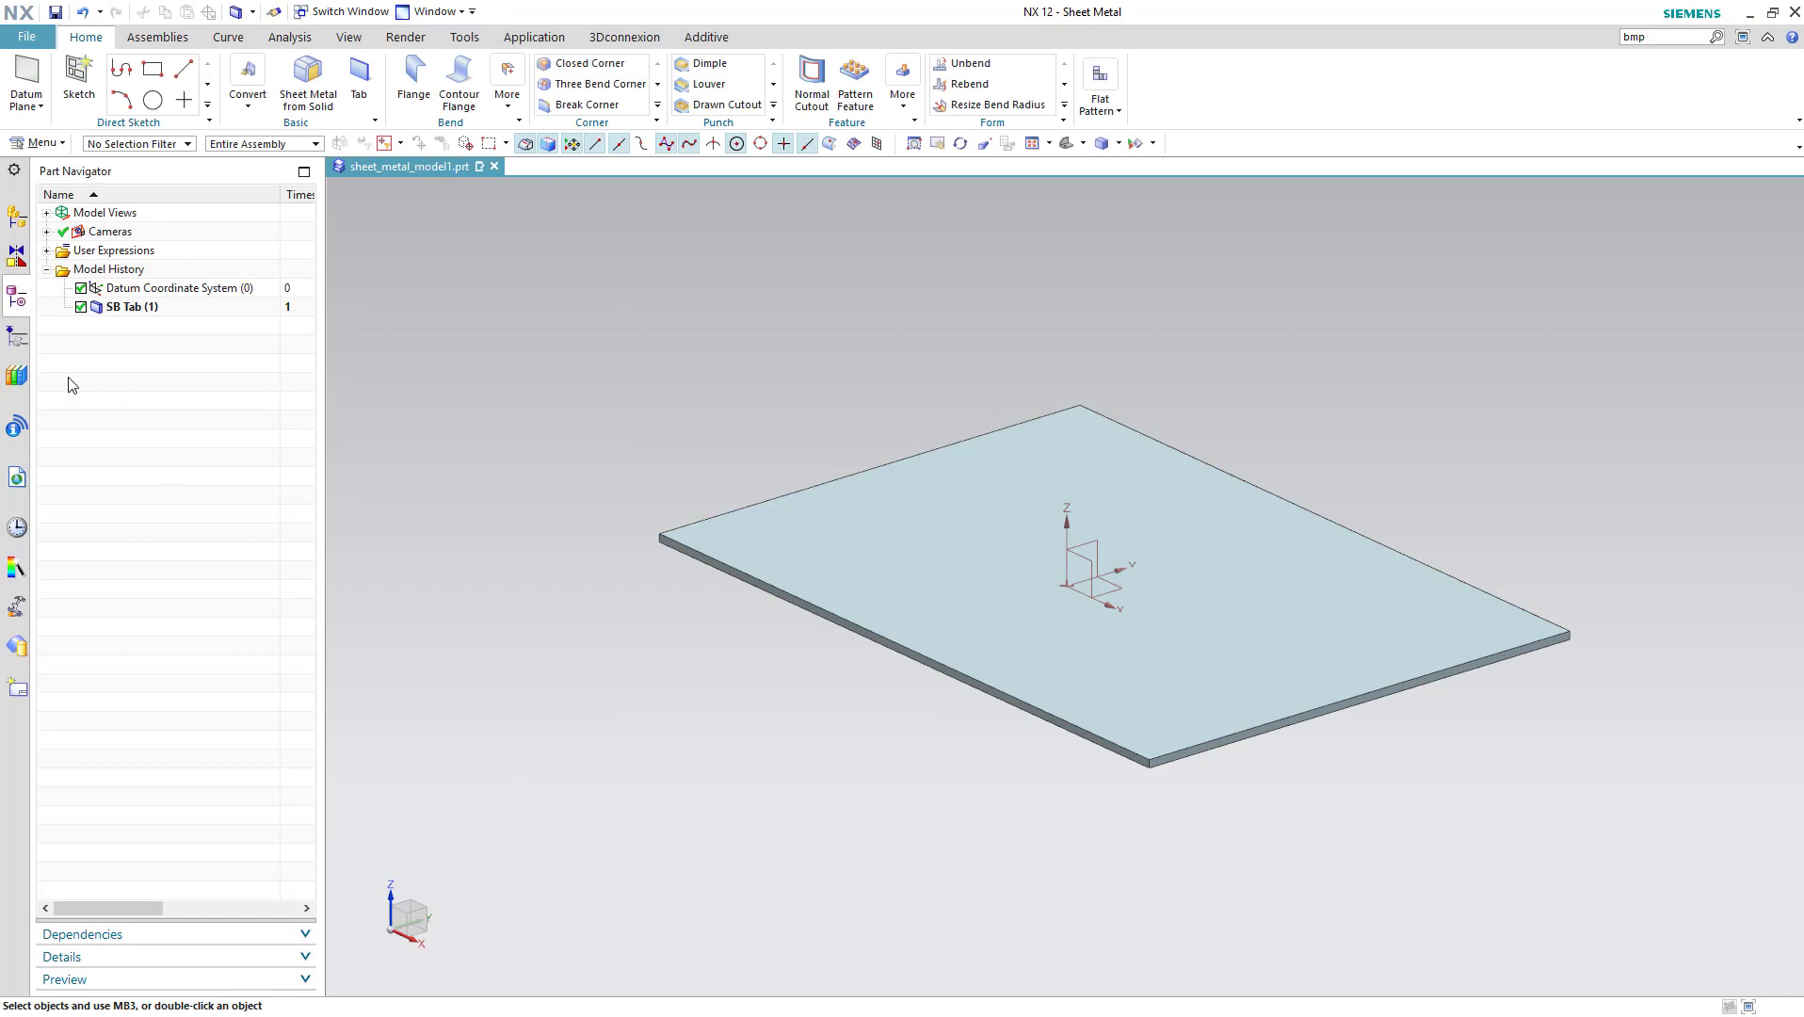
click(17, 376)
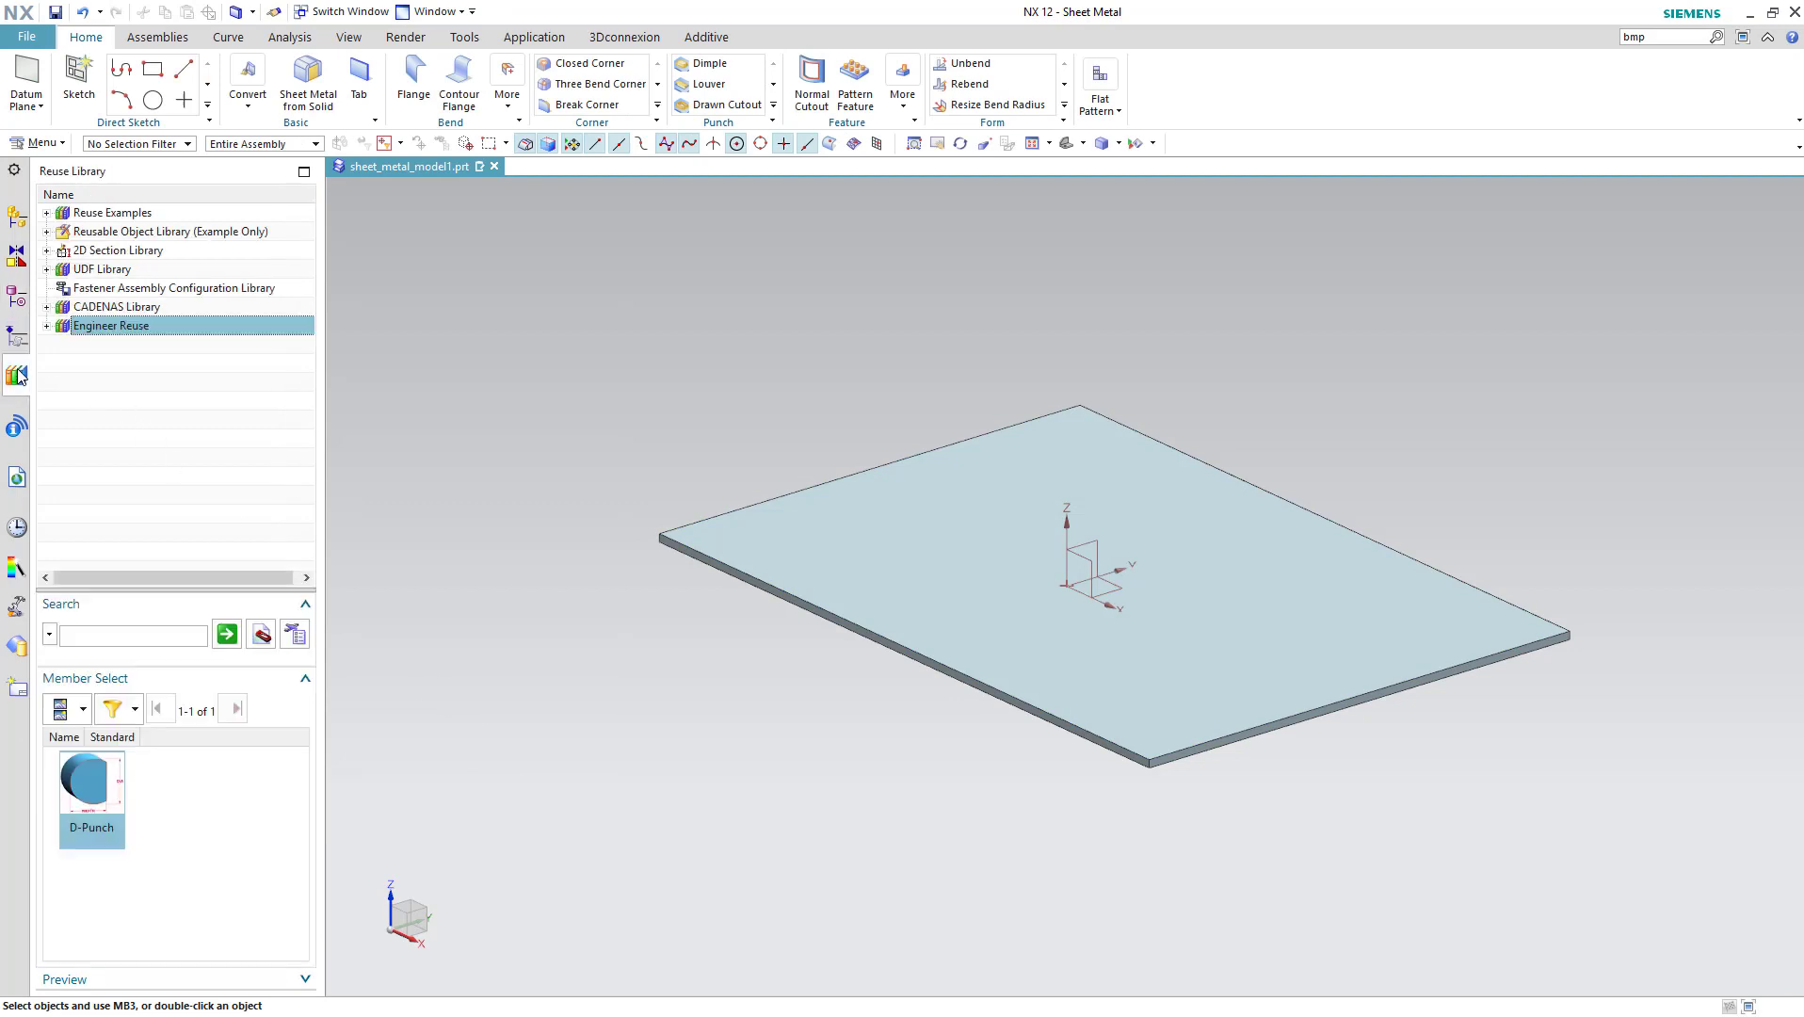
Refresh the Engineer Reuse library and drag D-Punch onto the plate
right_click(154, 336)
click(177, 346)
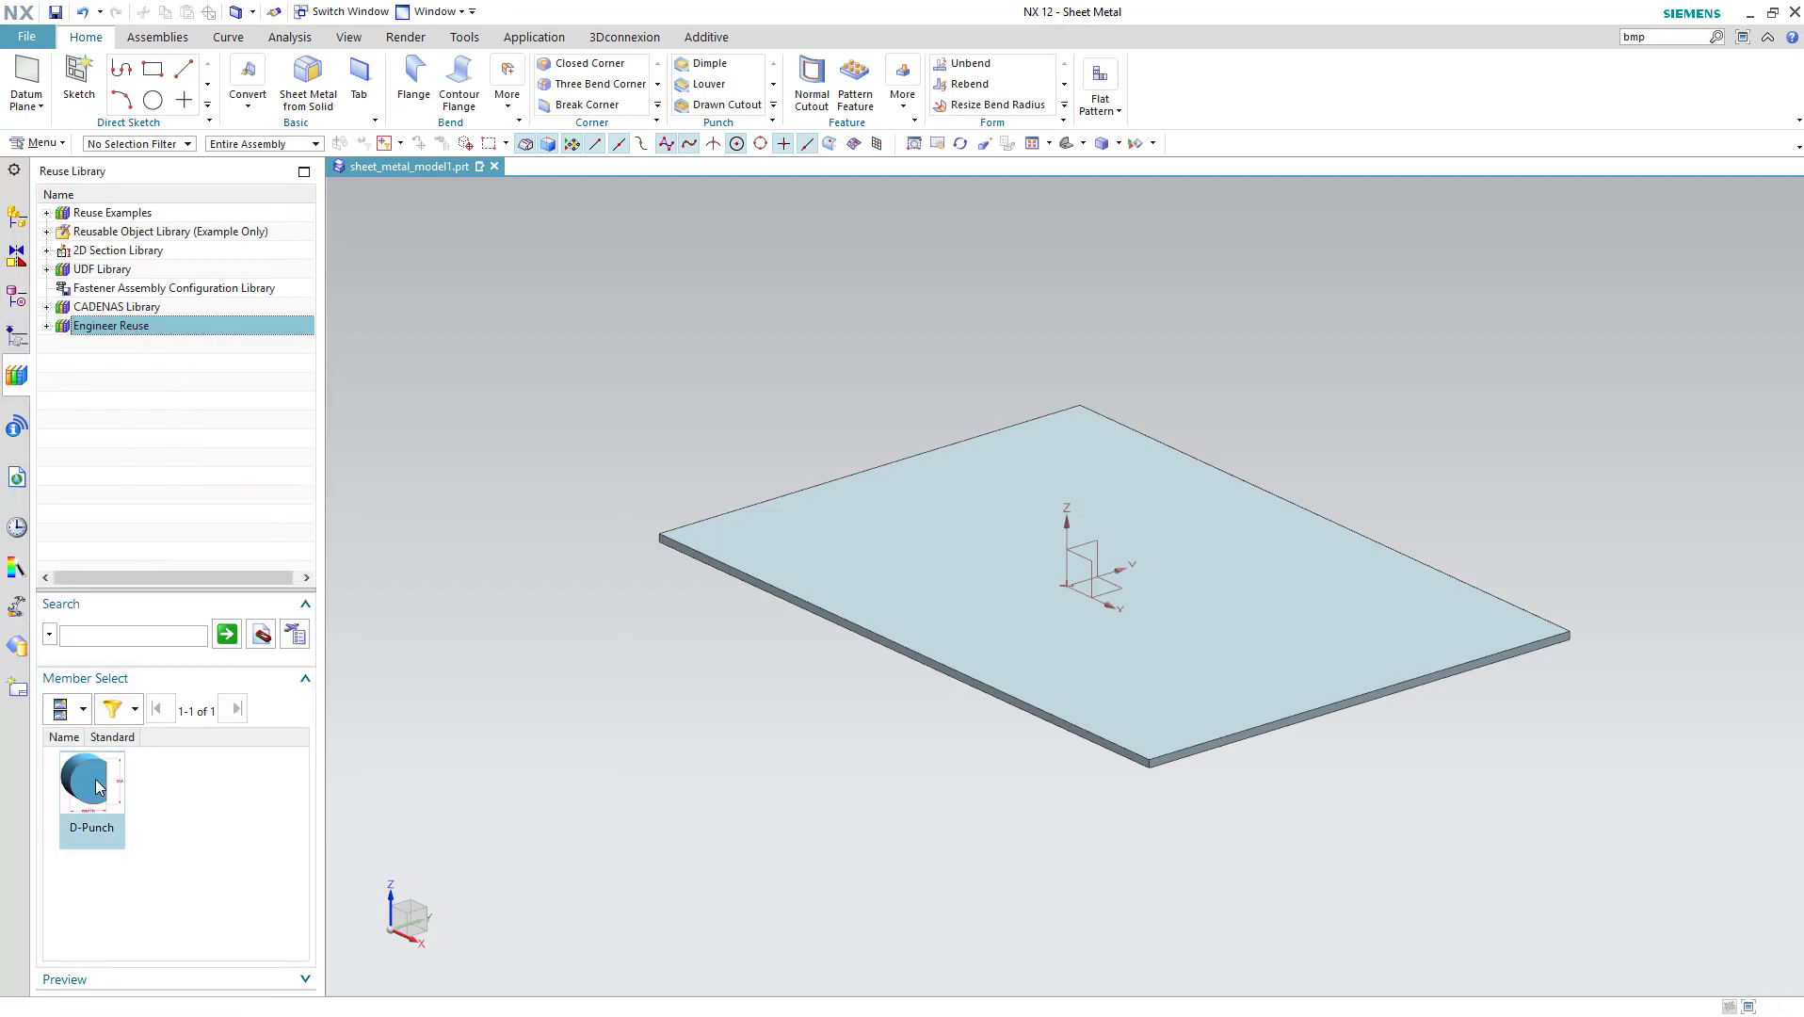
drag(97, 786, 1003, 602)
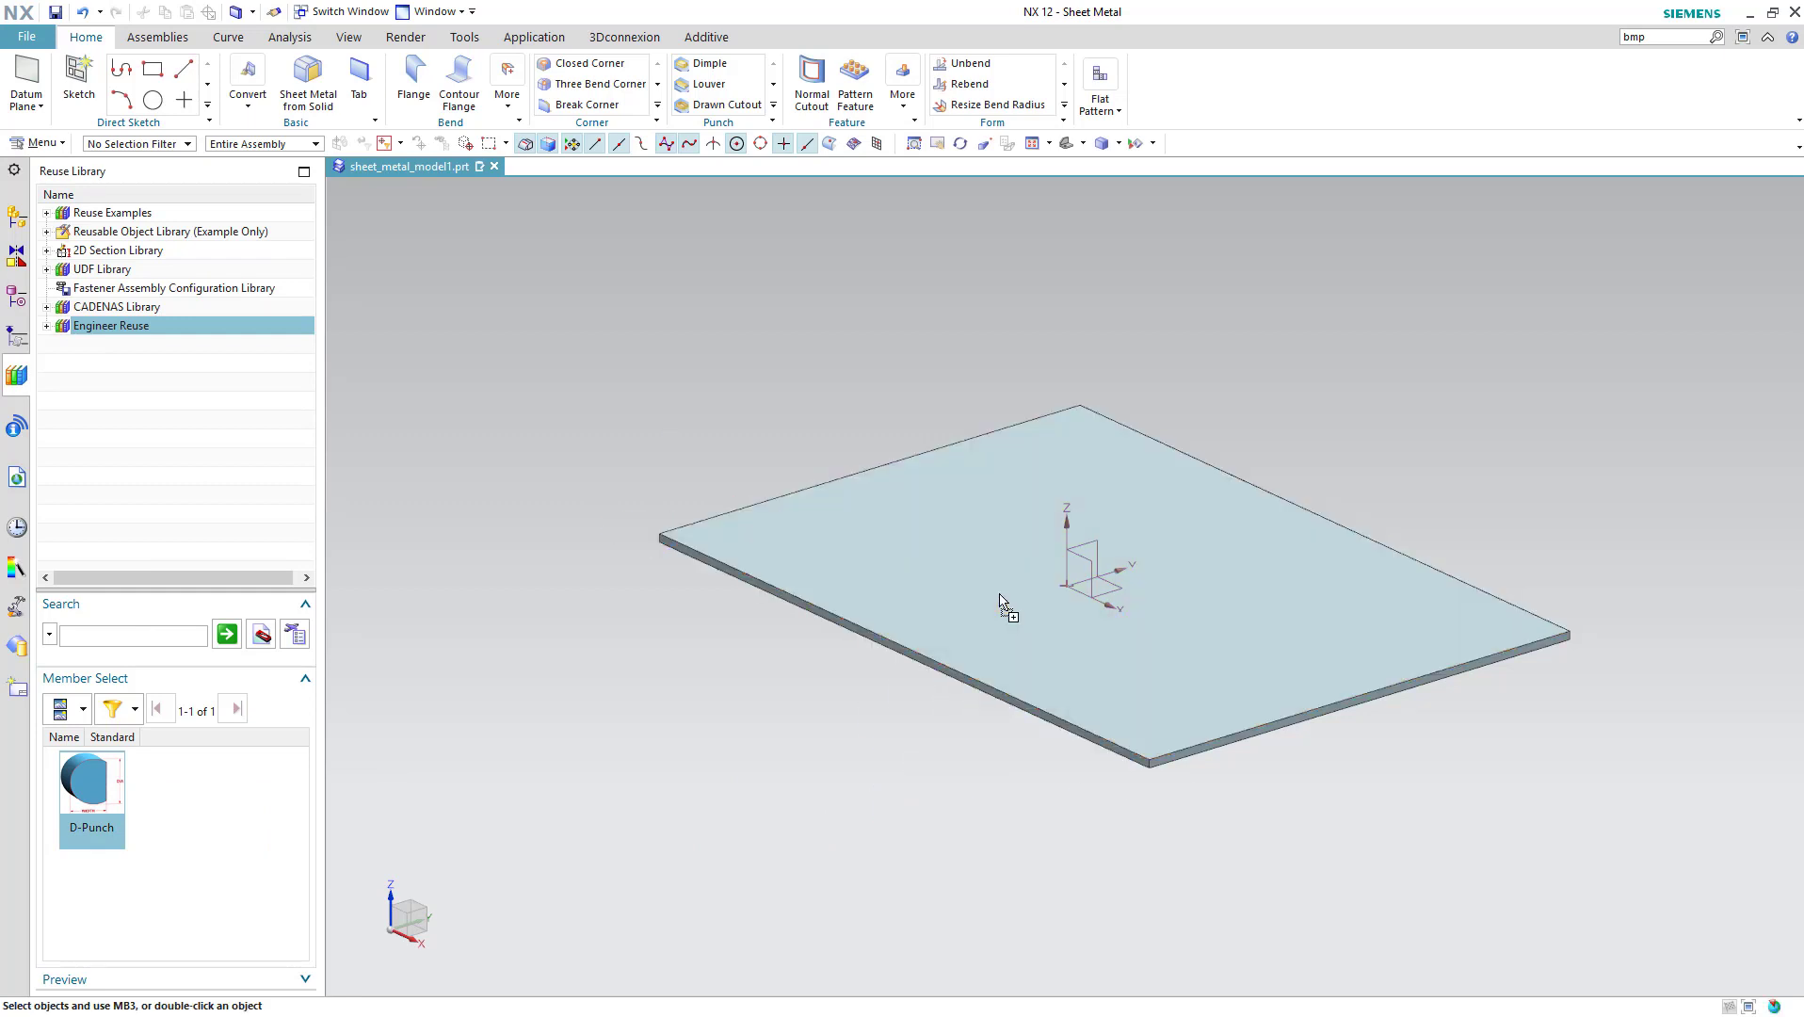
Move the D-Punch 18 mm across the plate and rotate it about its origin
scroll(984, 594, up, 3)
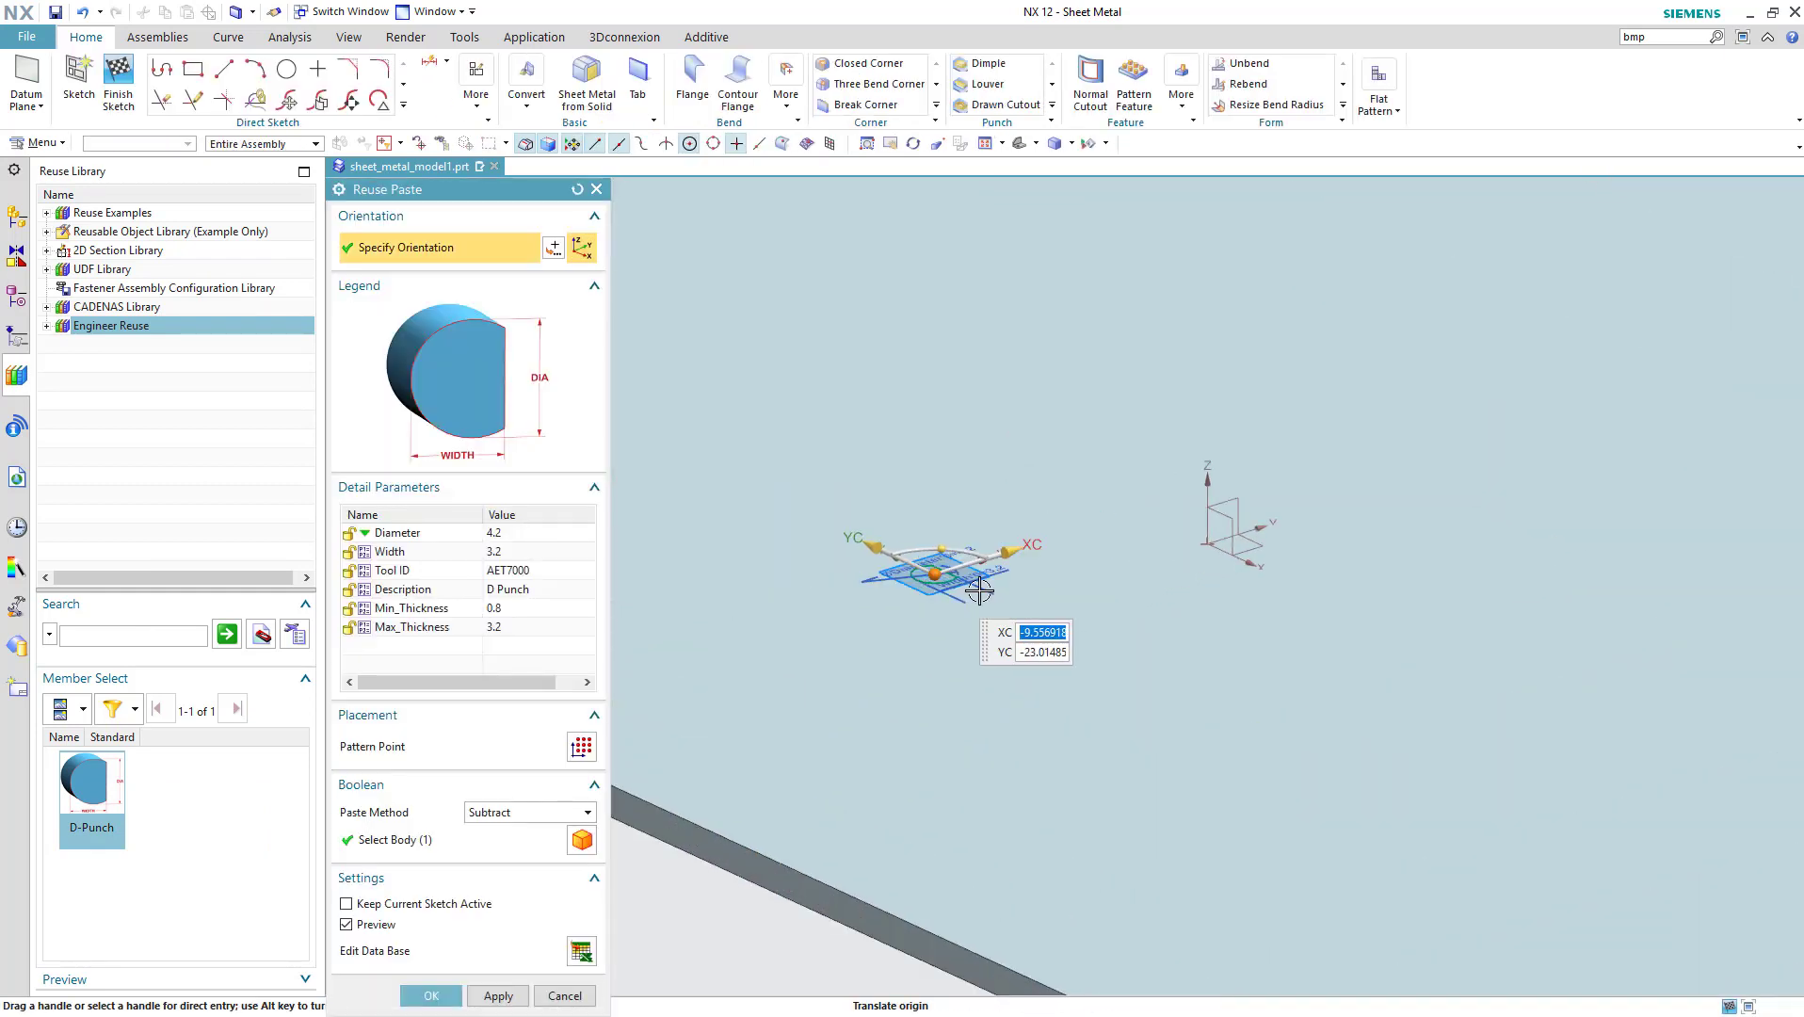
shift+middle_drag(999, 665, 1019, 793)
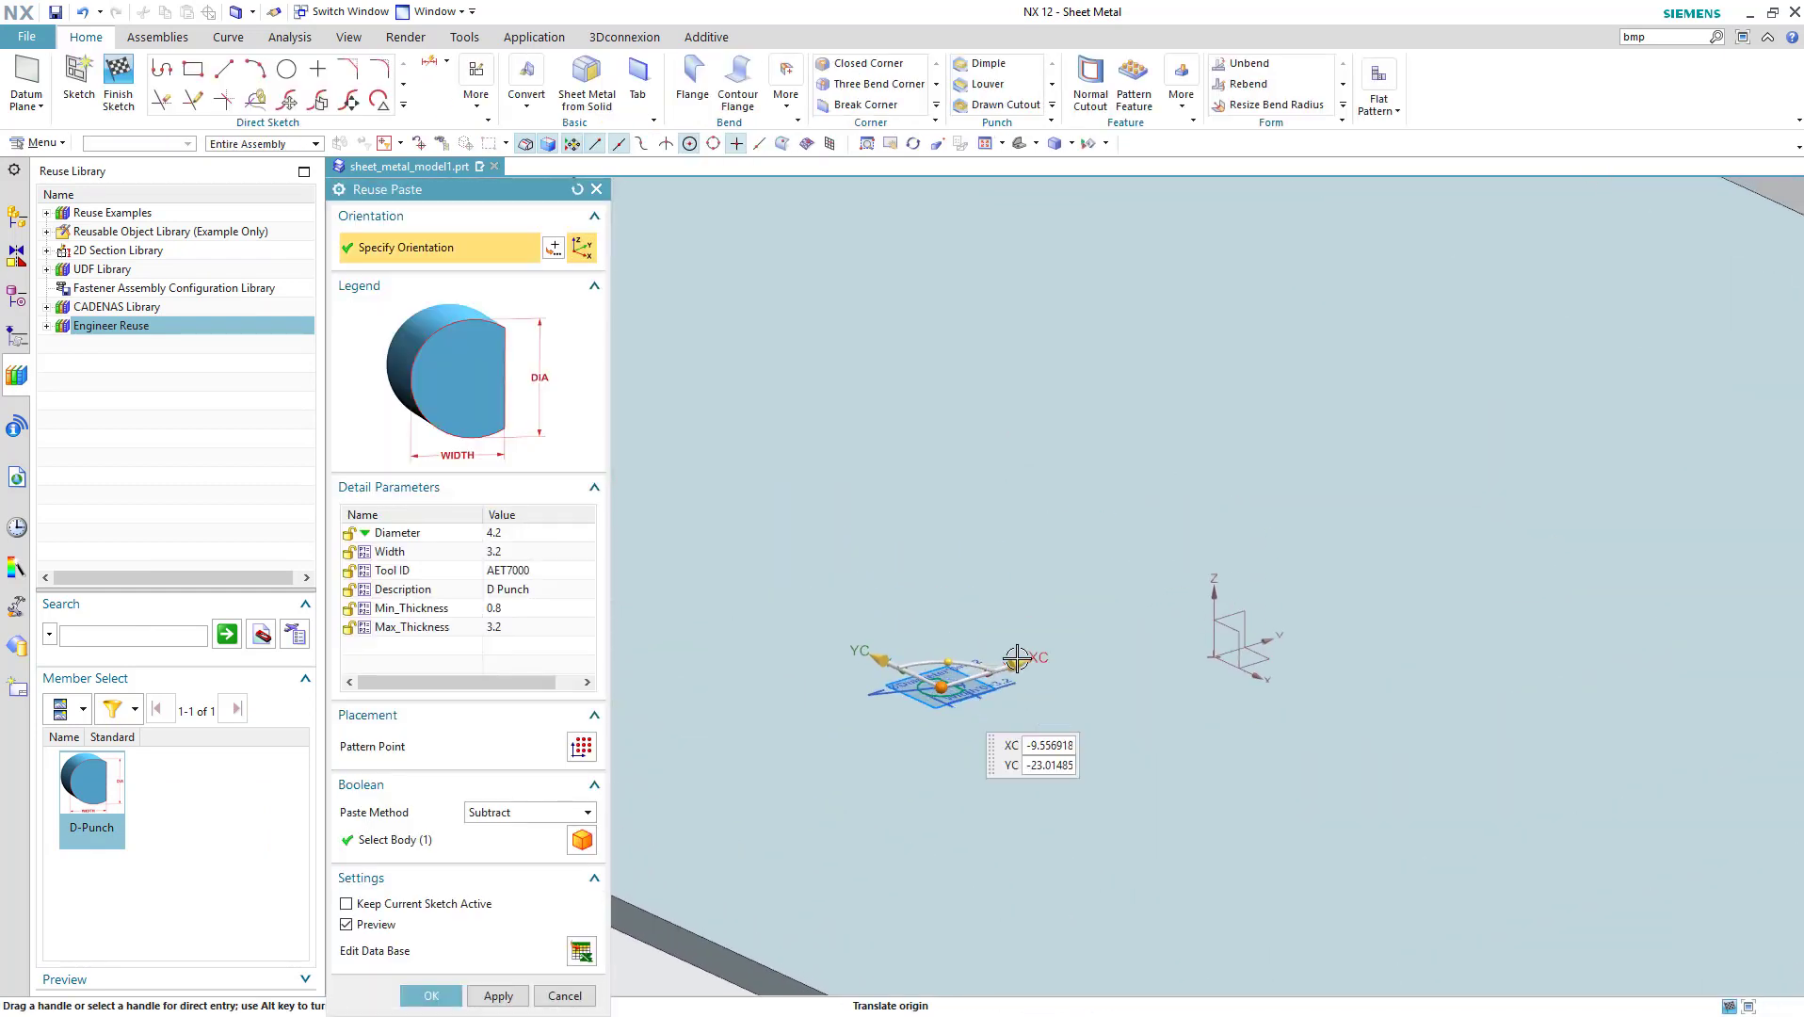
drag(1017, 657, 880, 525)
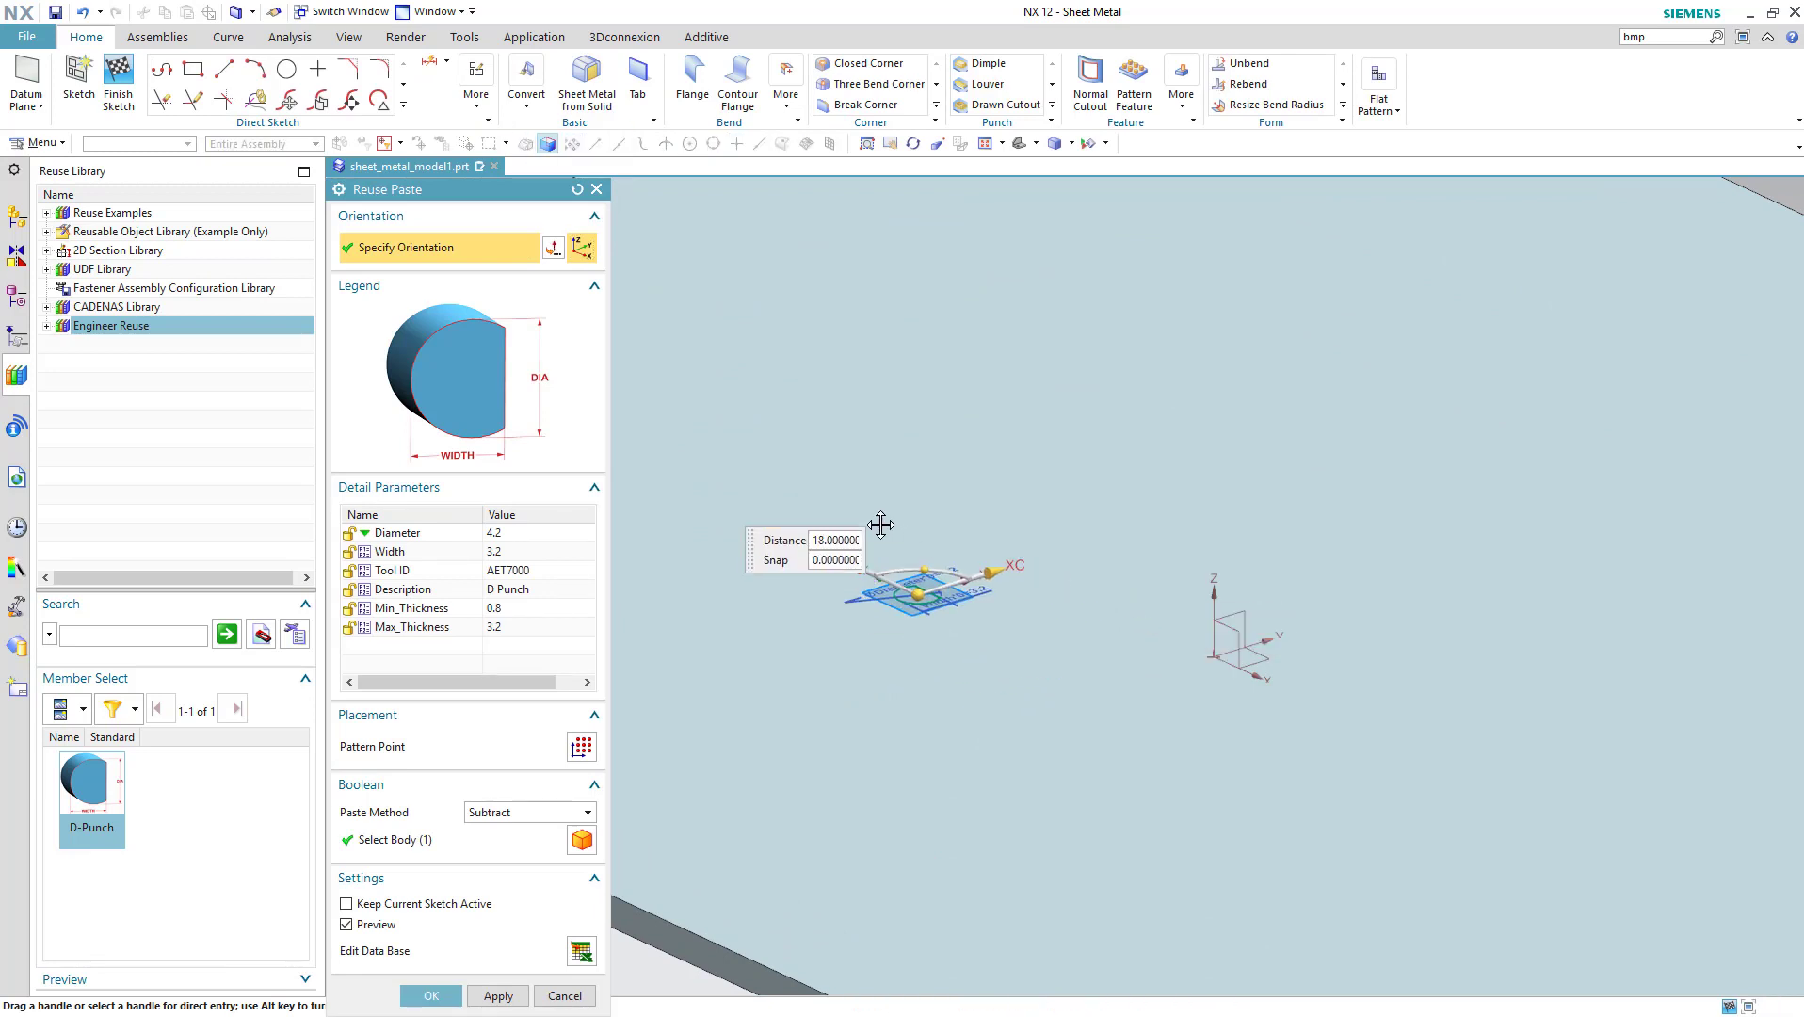
mouse_move(918, 595)
mouse_down()
mouse_move(866, 679)
mouse_move(942, 727)
mouse_up()
scroll(994, 726, up, 3)
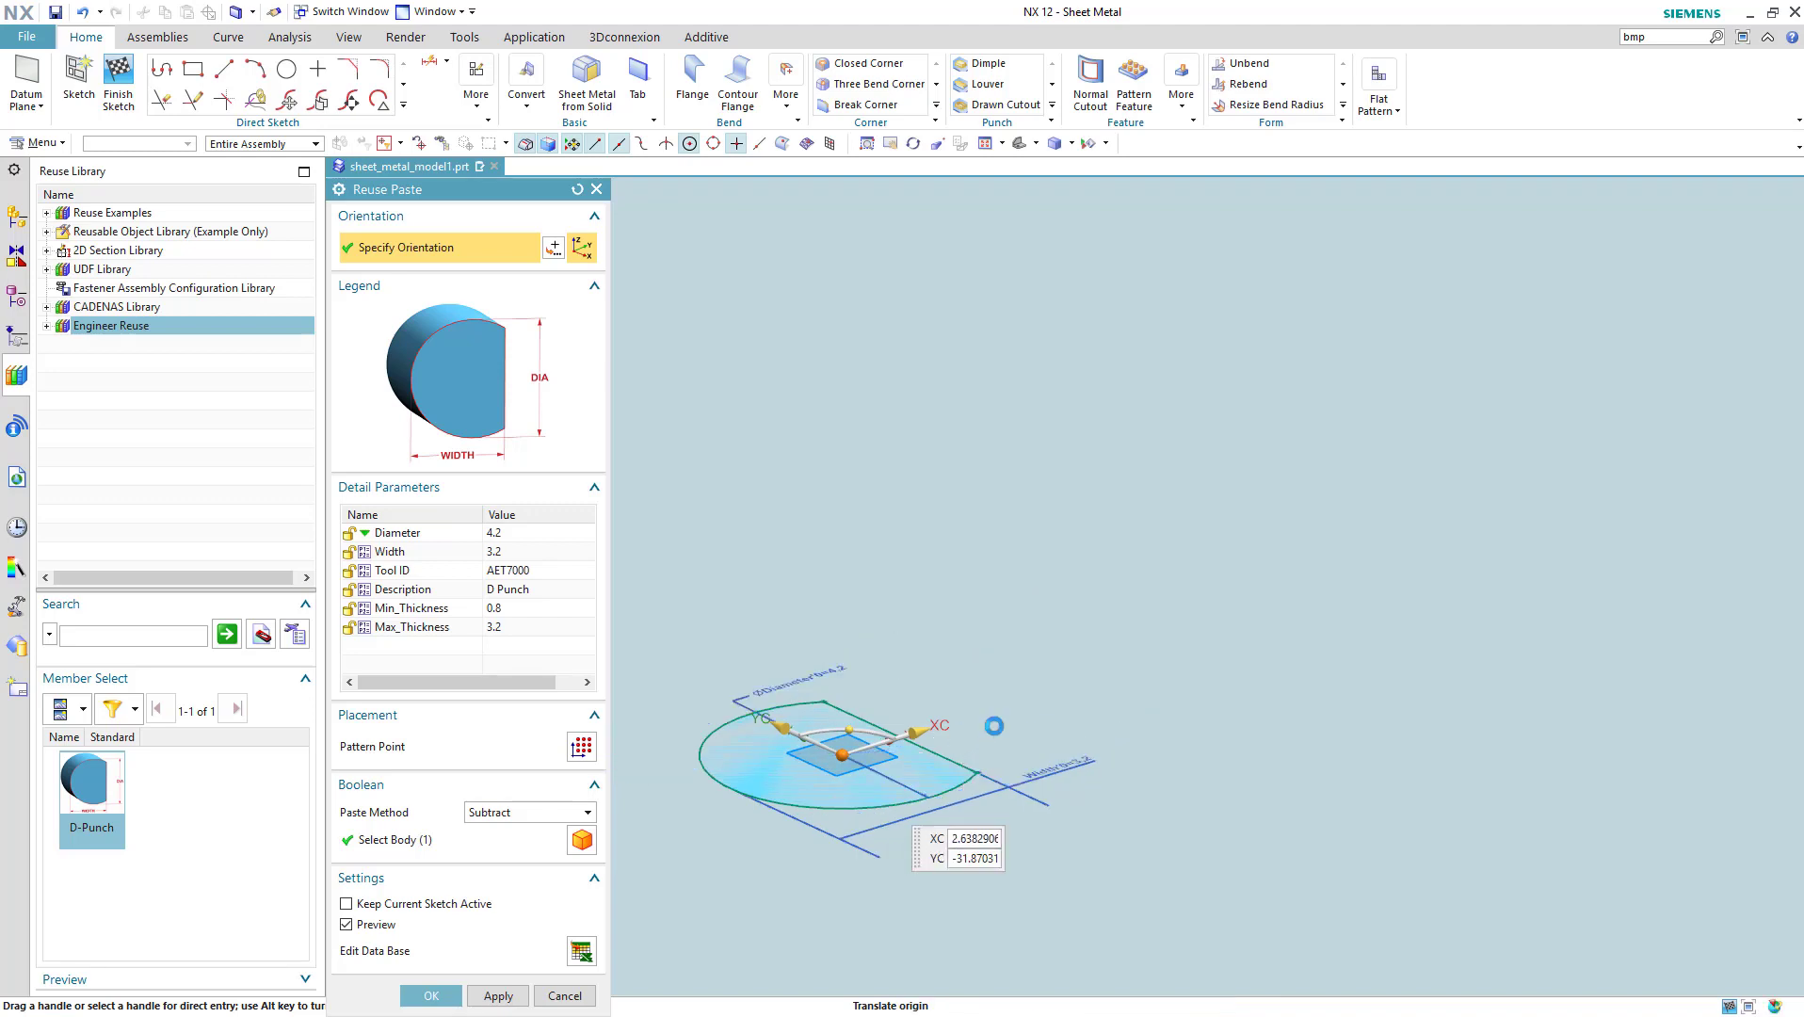
mouse_move(959, 672)
mouse_down()
mouse_move(895, 699)
mouse_move(922, 744)
mouse_up()
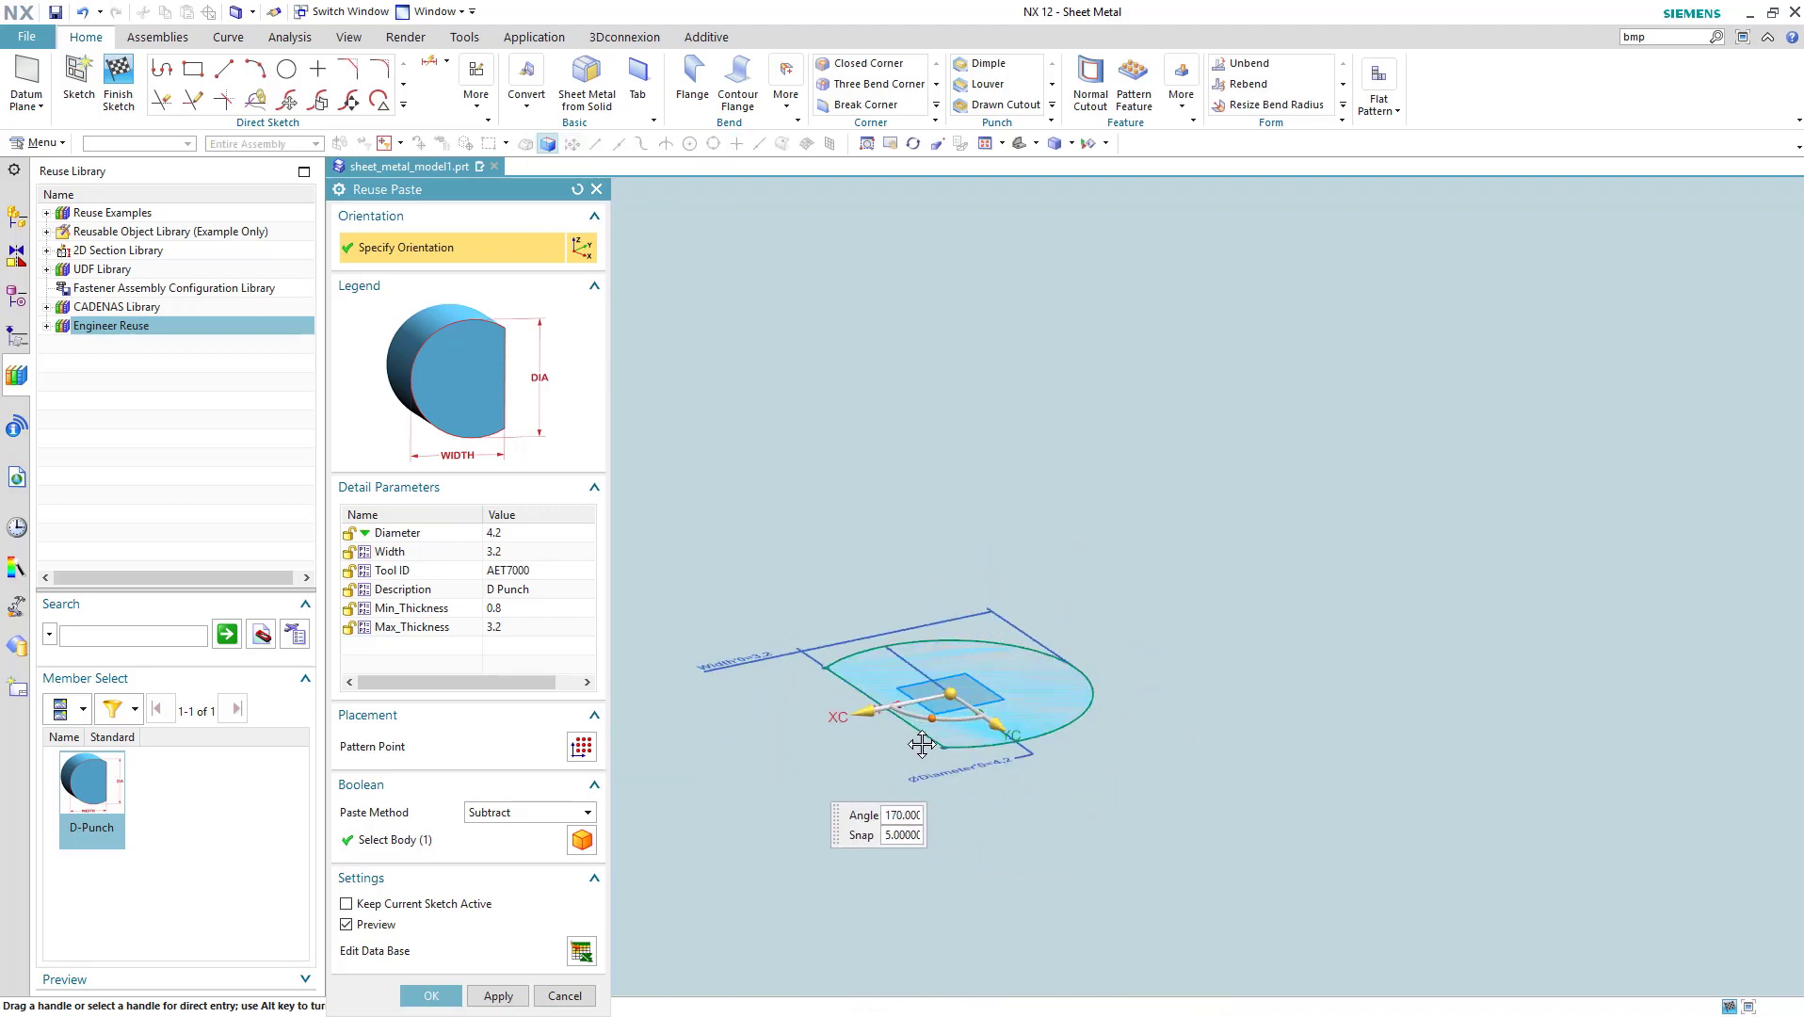
drag(922, 744, 922, 744)
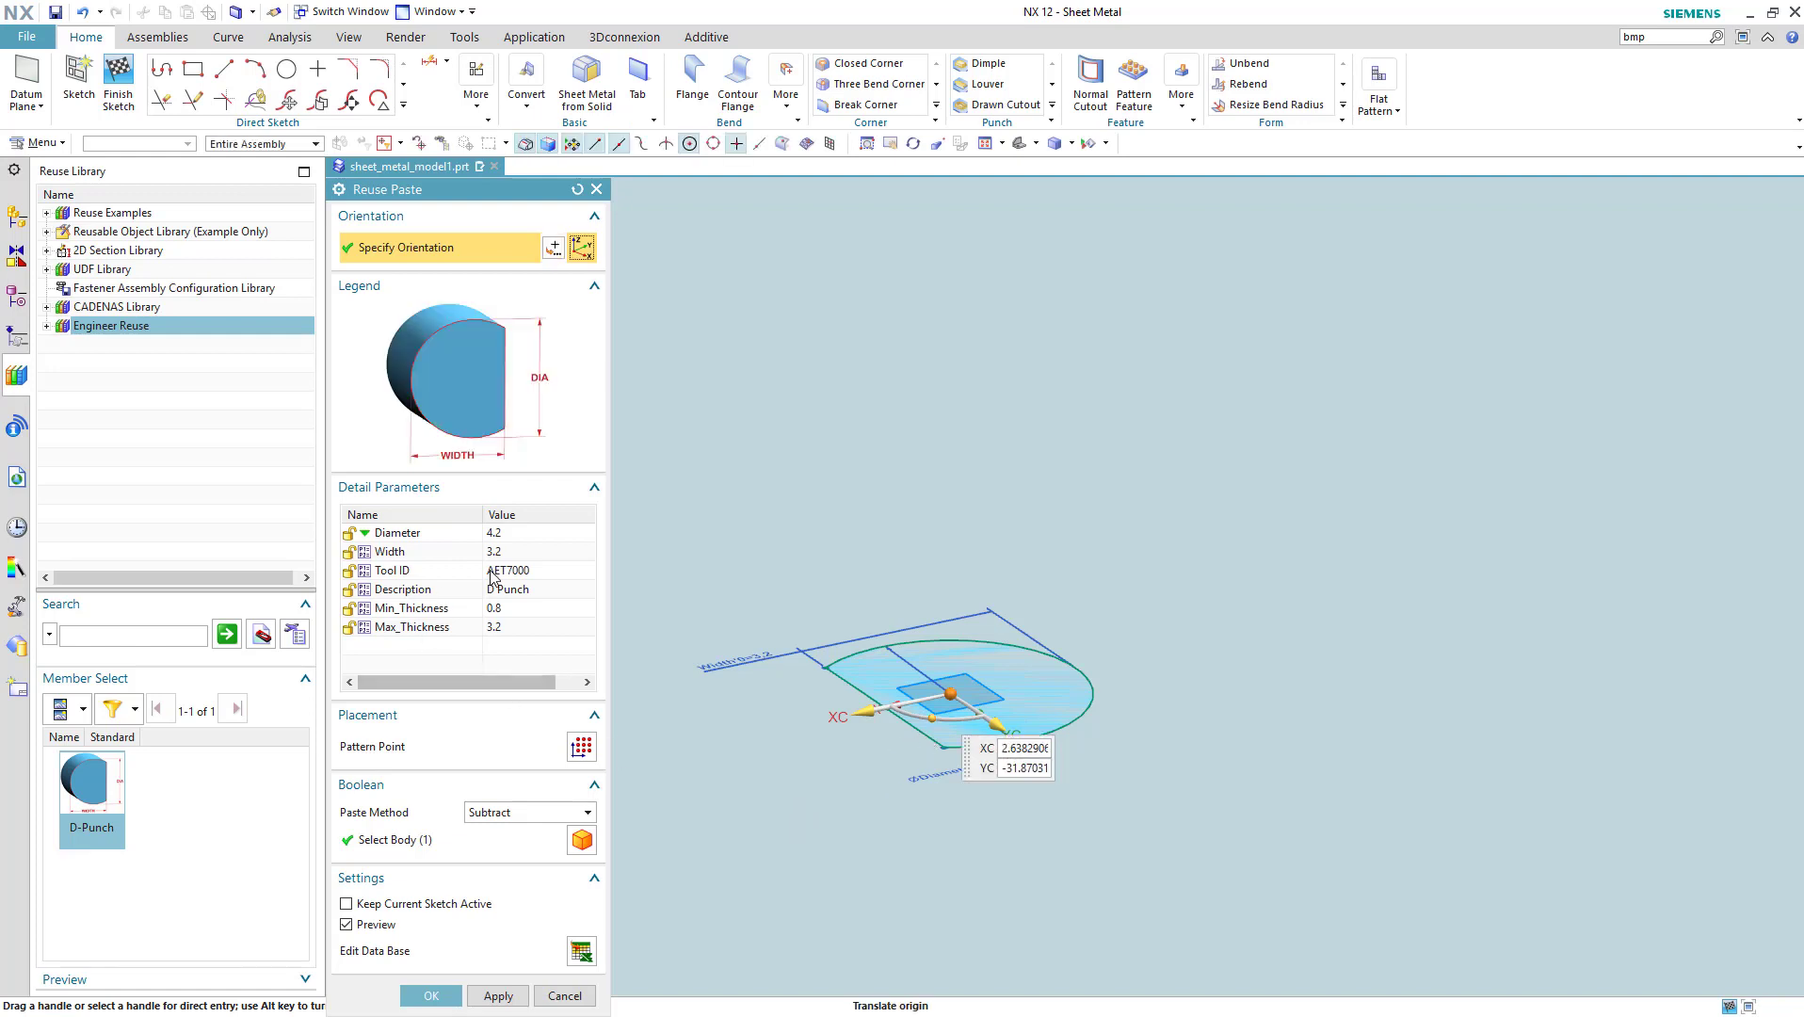
Set the punch diameter to 5 and width to 4.5
click(585, 533)
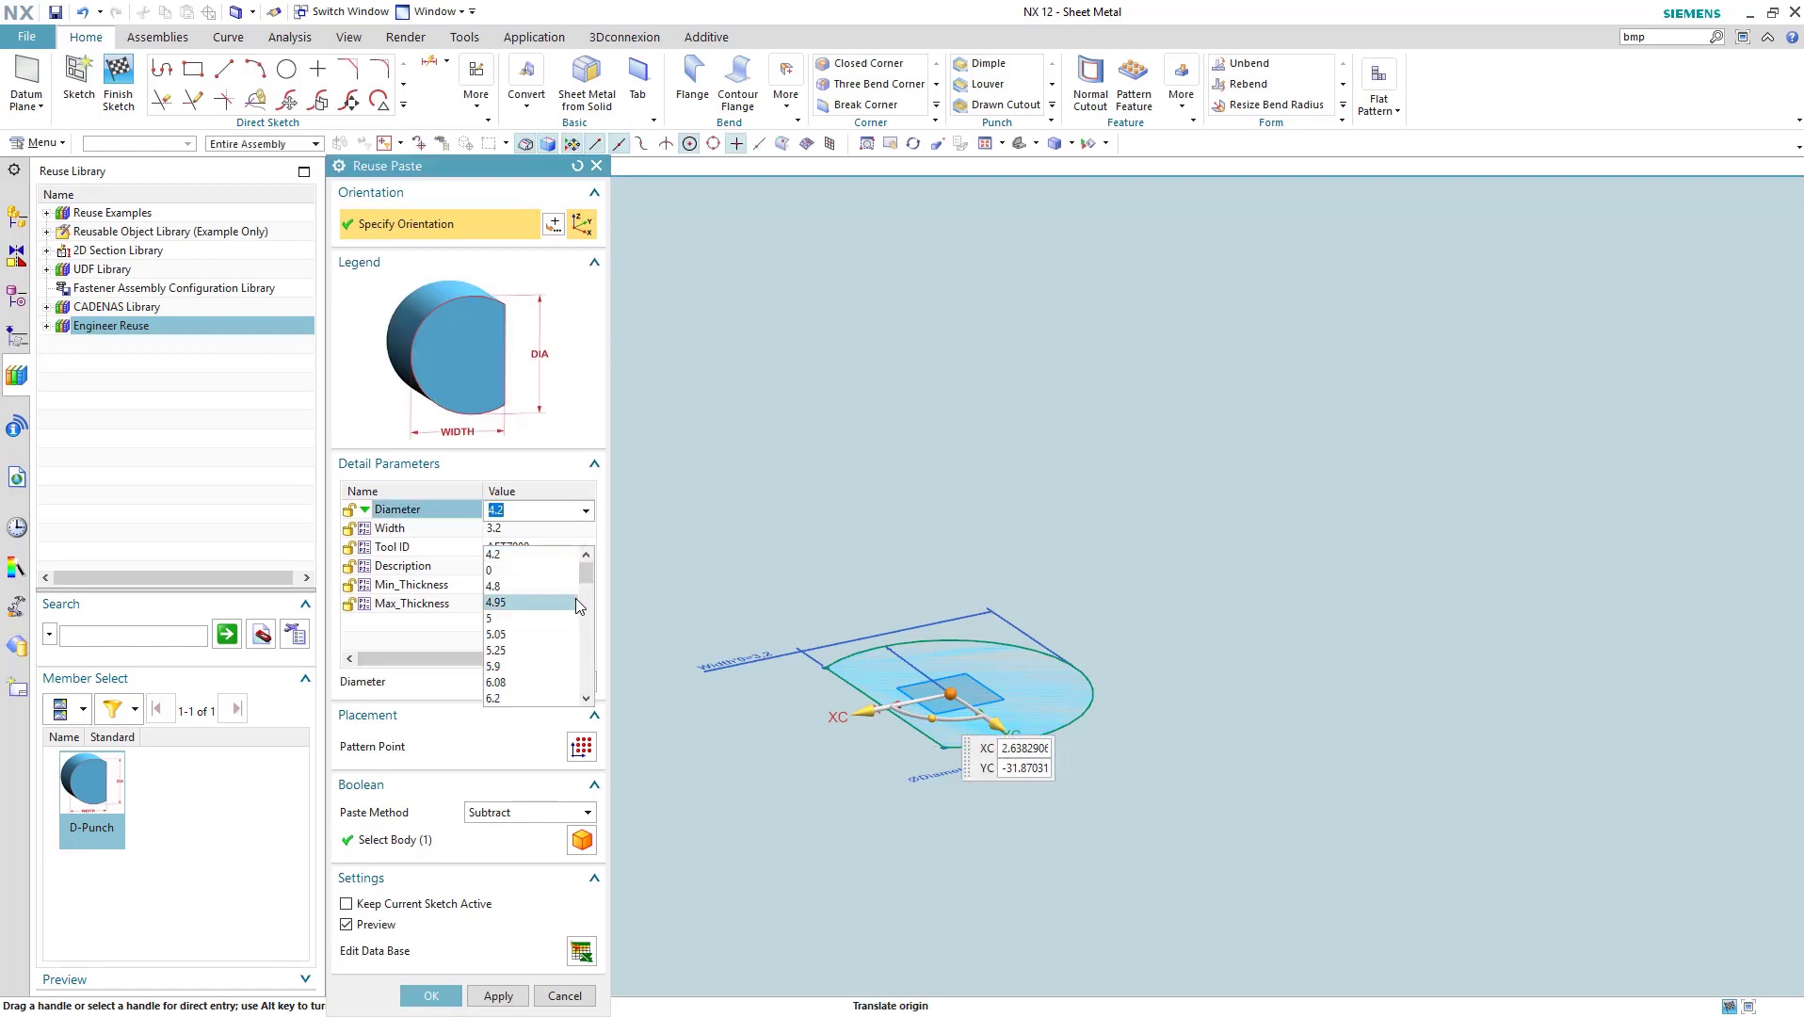
click(527, 602)
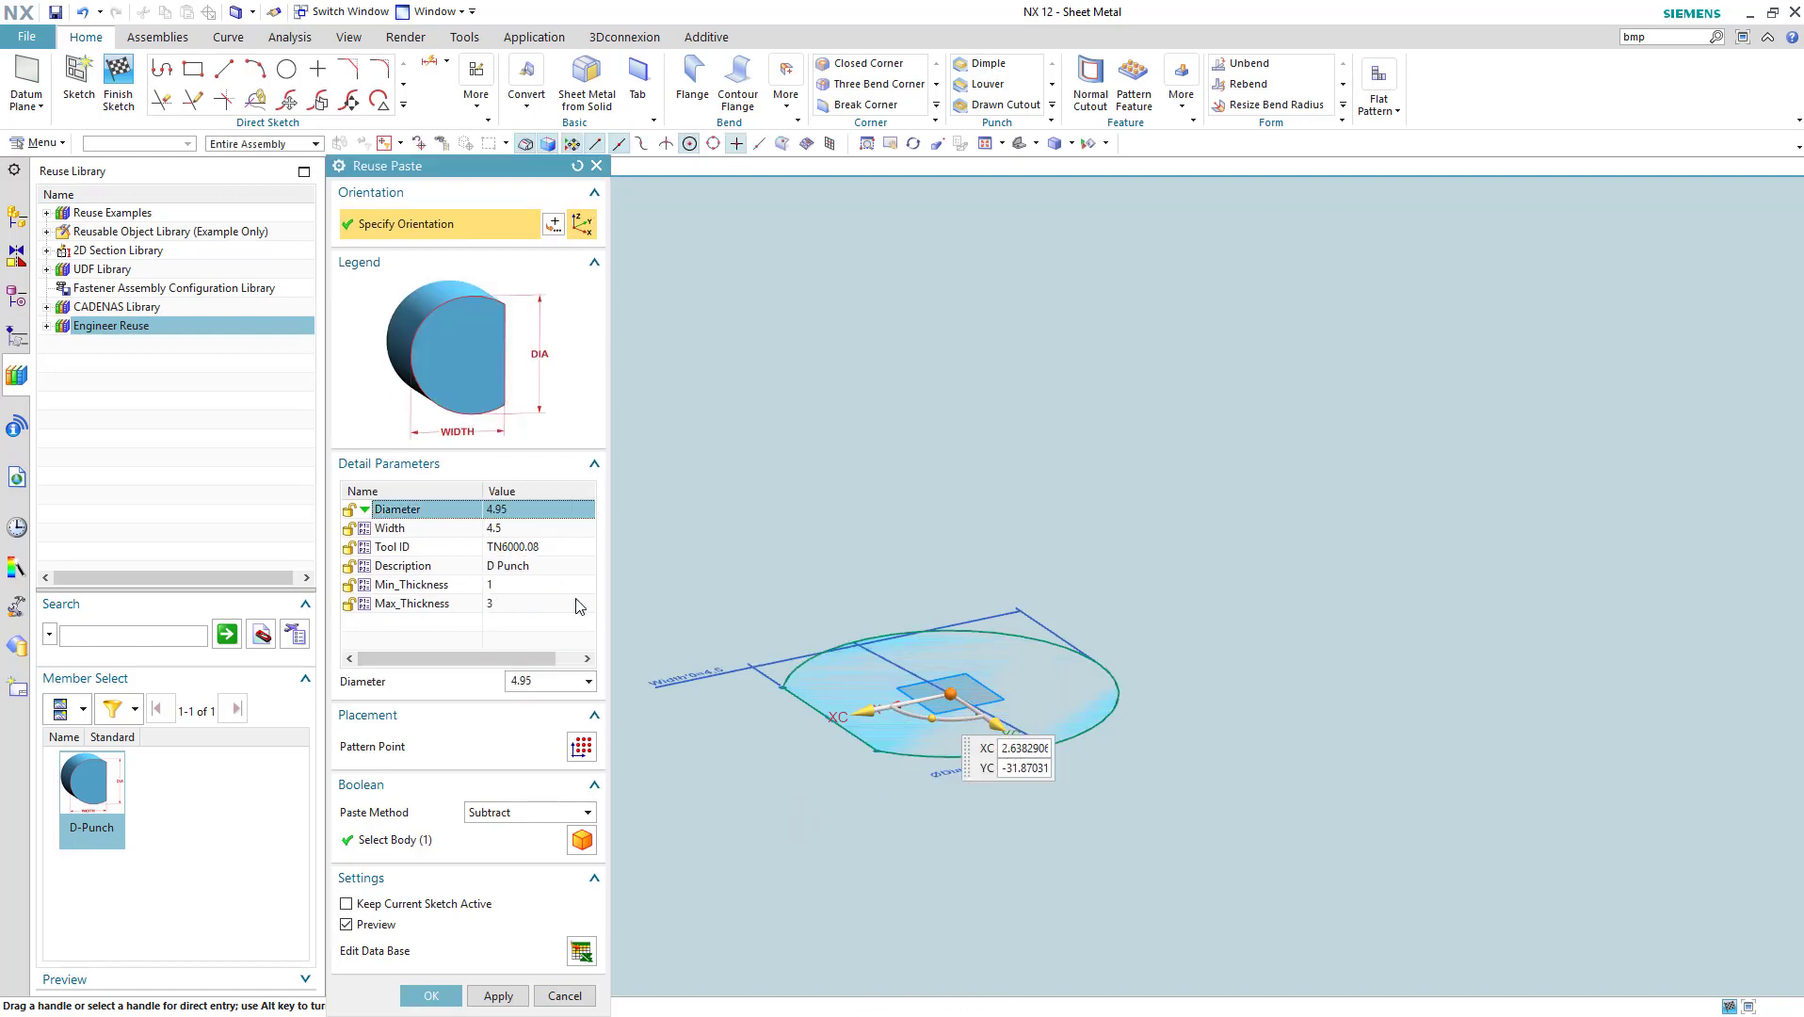
click(590, 513)
drag(588, 558, 595, 599)
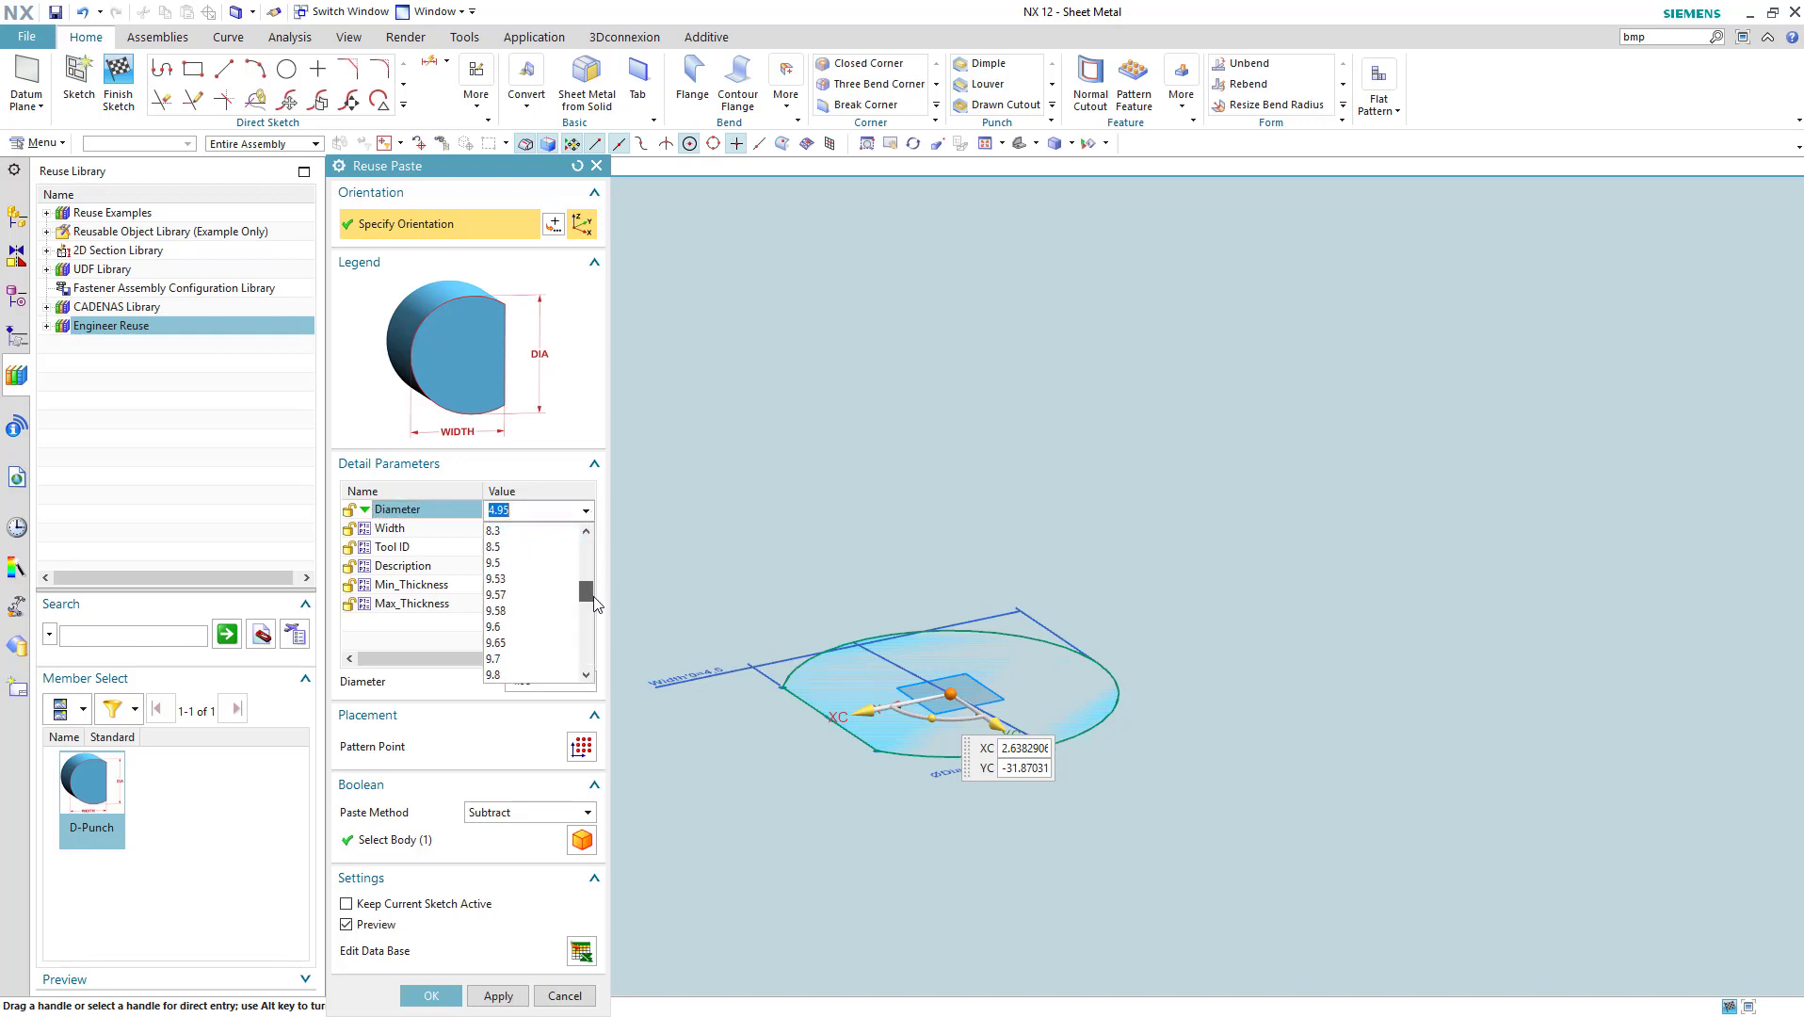
click(551, 612)
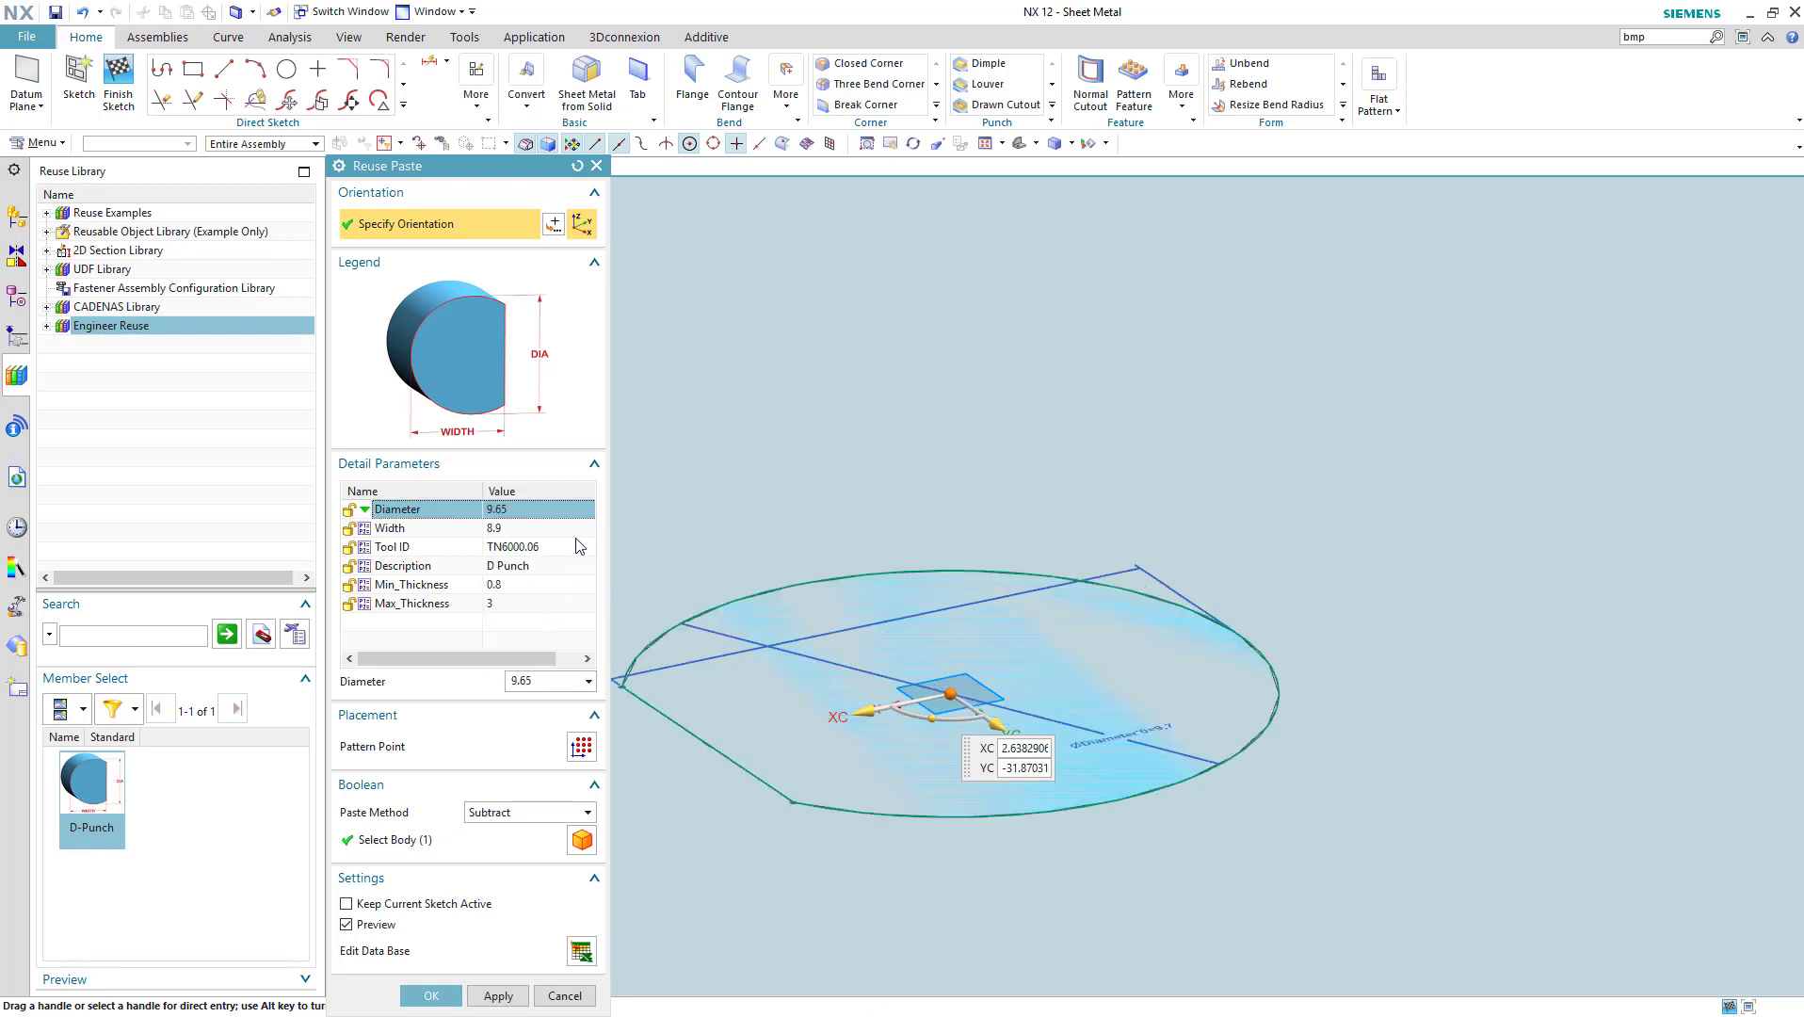
click(586, 513)
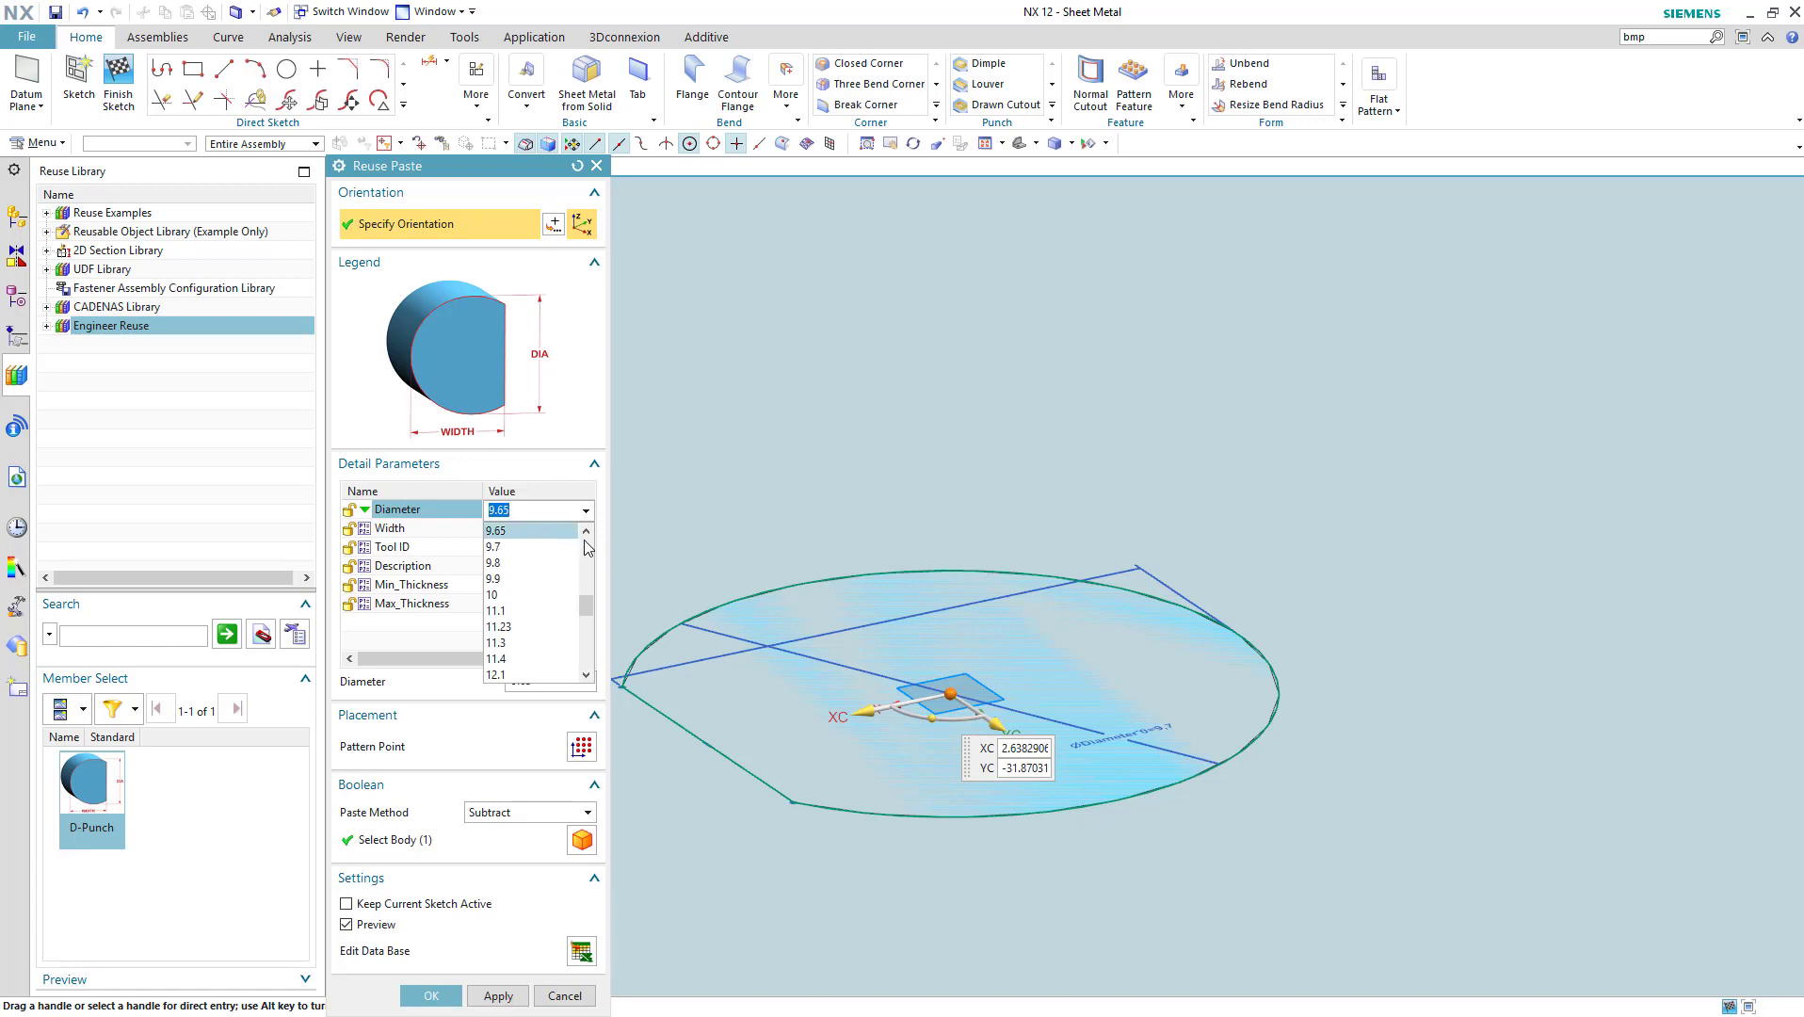
drag(588, 599, 585, 547)
click(575, 563)
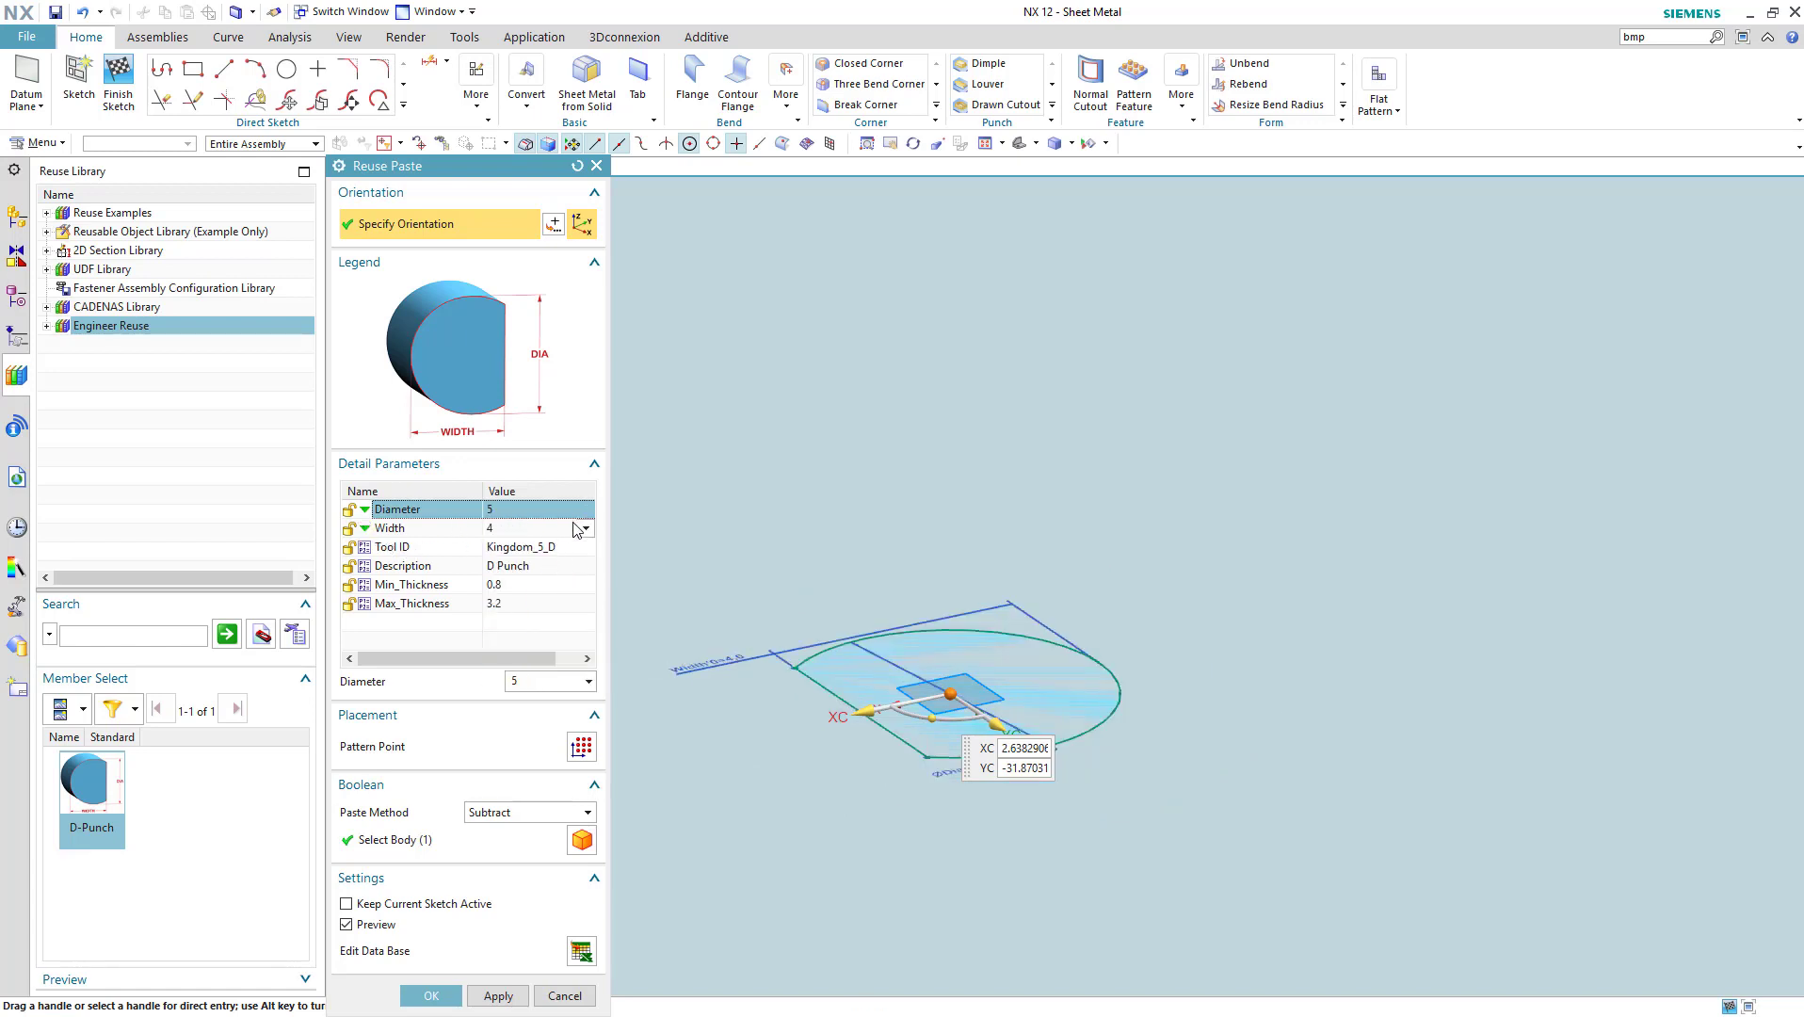
click(588, 534)
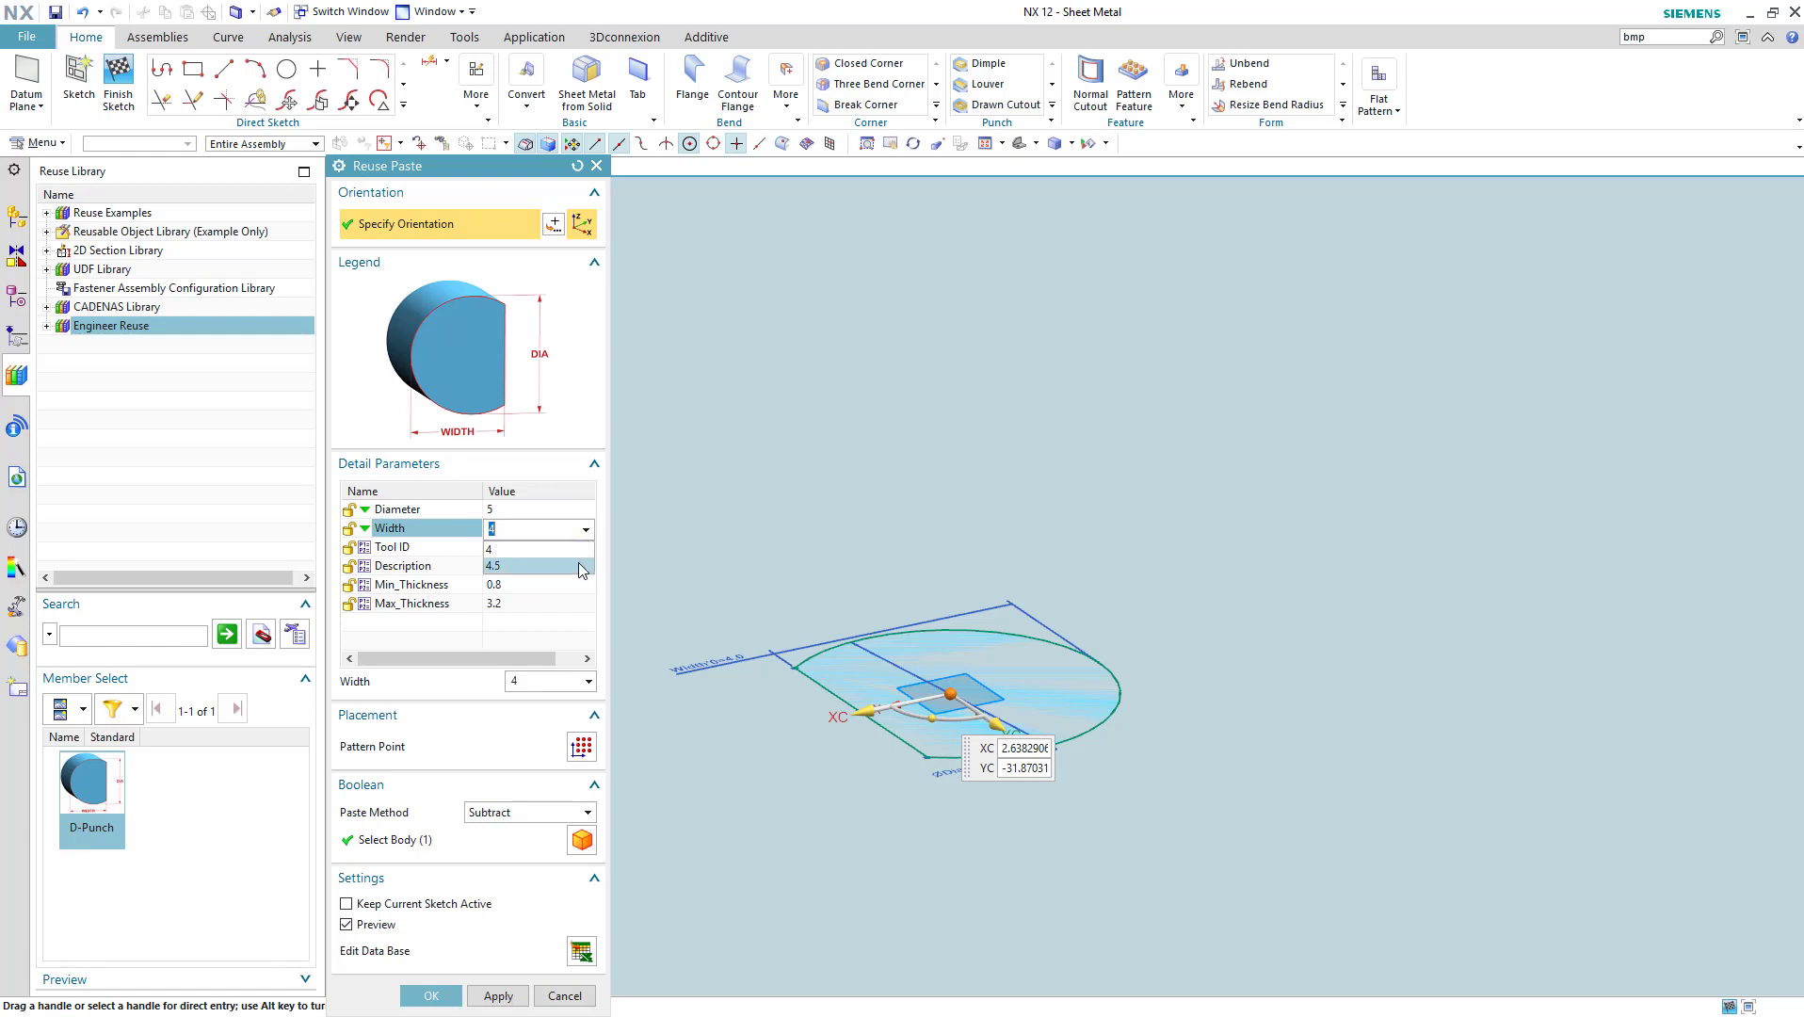
click(578, 562)
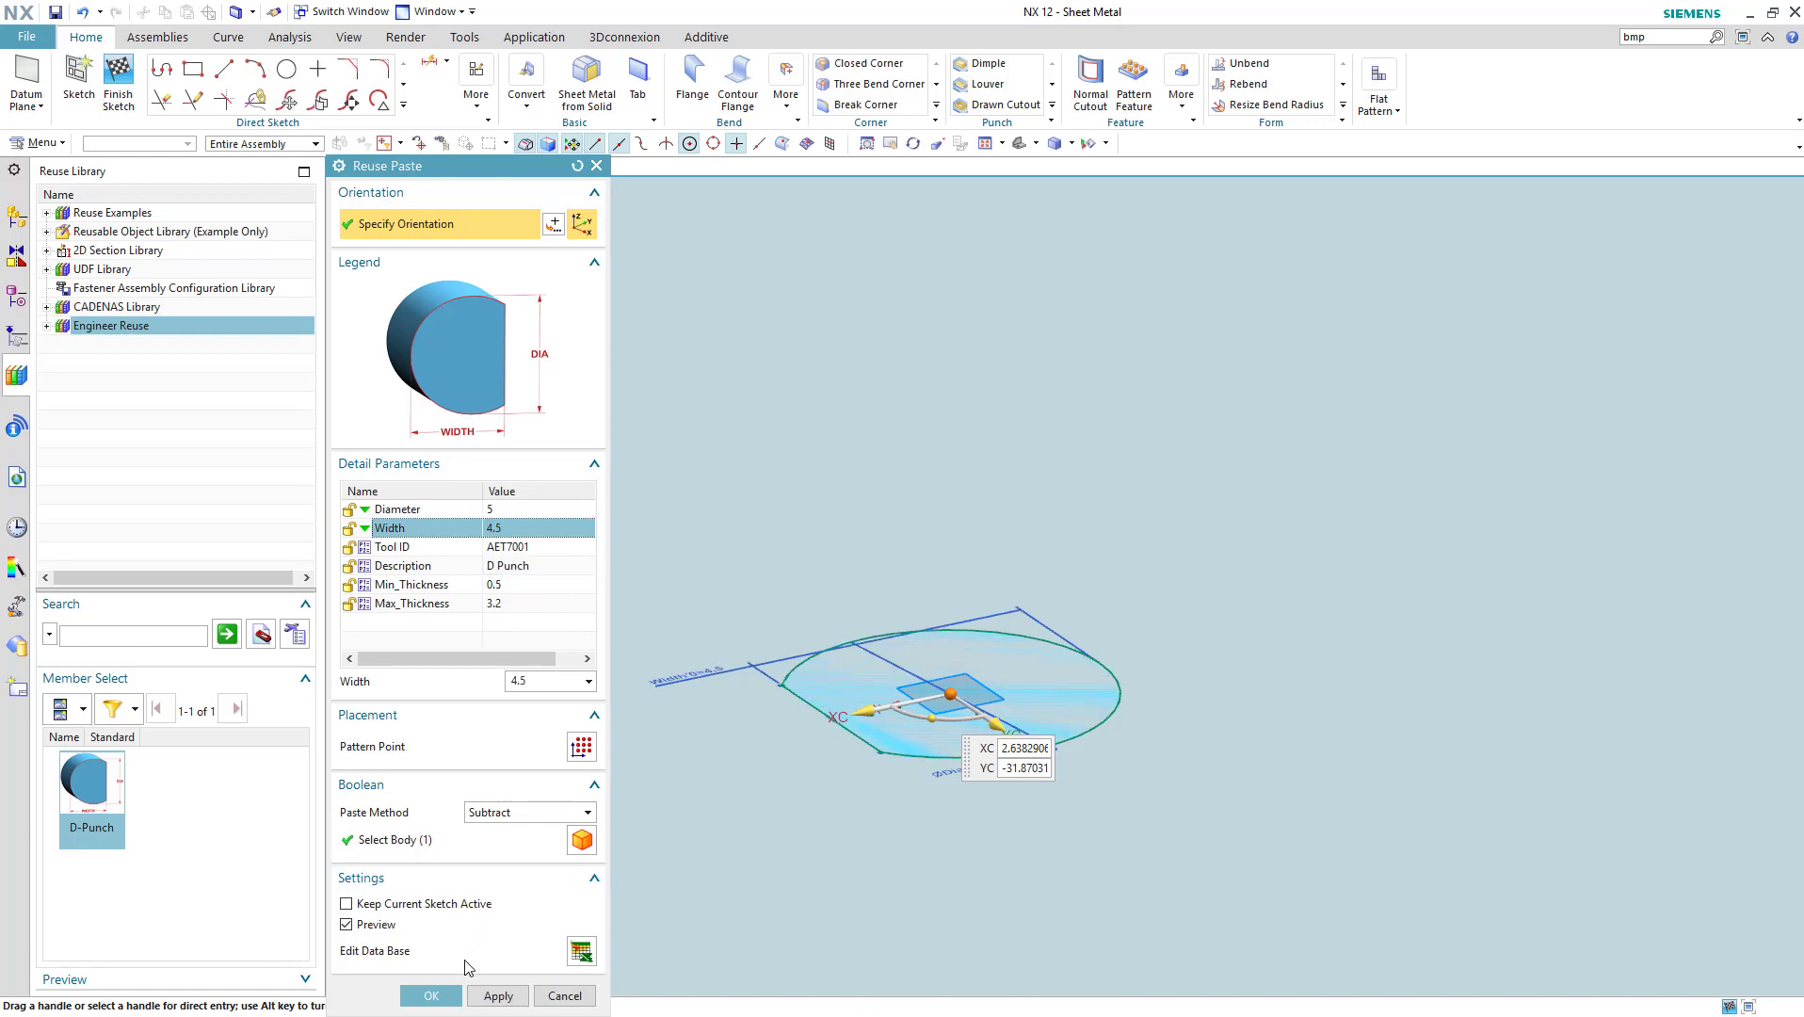
Confirm the Reuse Paste and zoom out to view the D-shaped cut
click(433, 996)
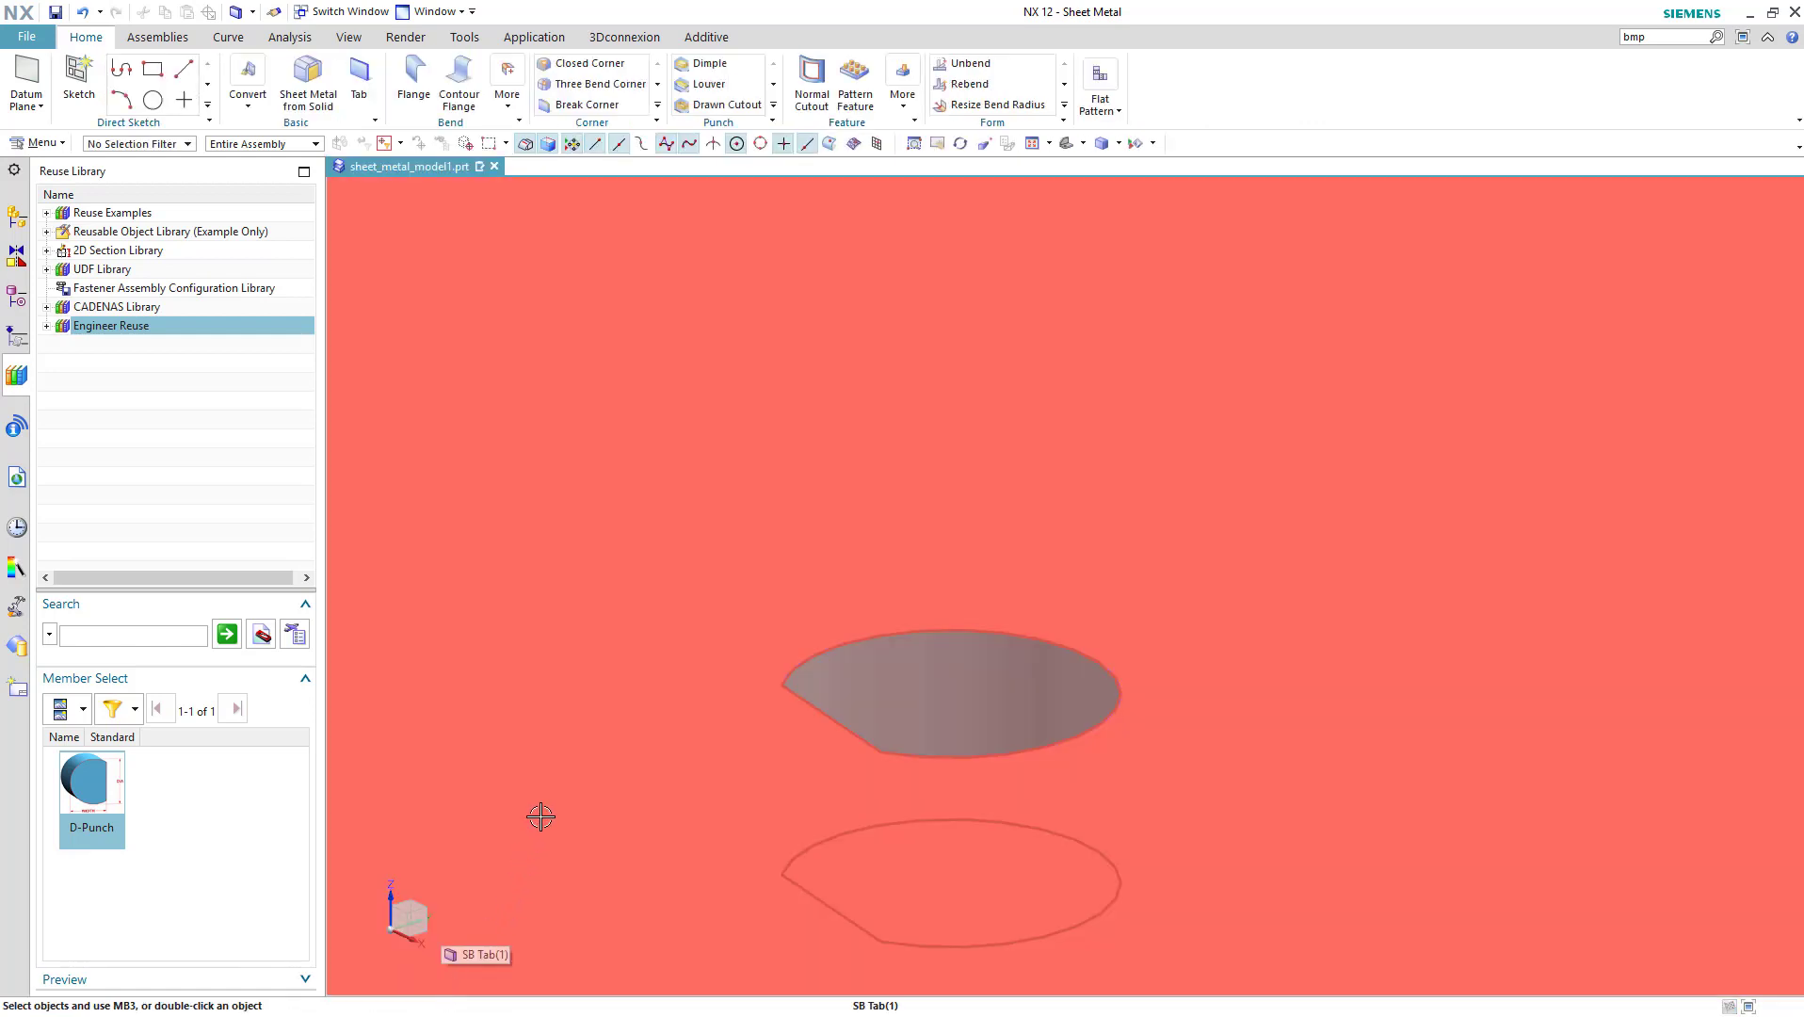
scroll(541, 817, down, 5)
scroll(613, 754, down, 3)
shift+middle_drag(693, 709, 919, 605)
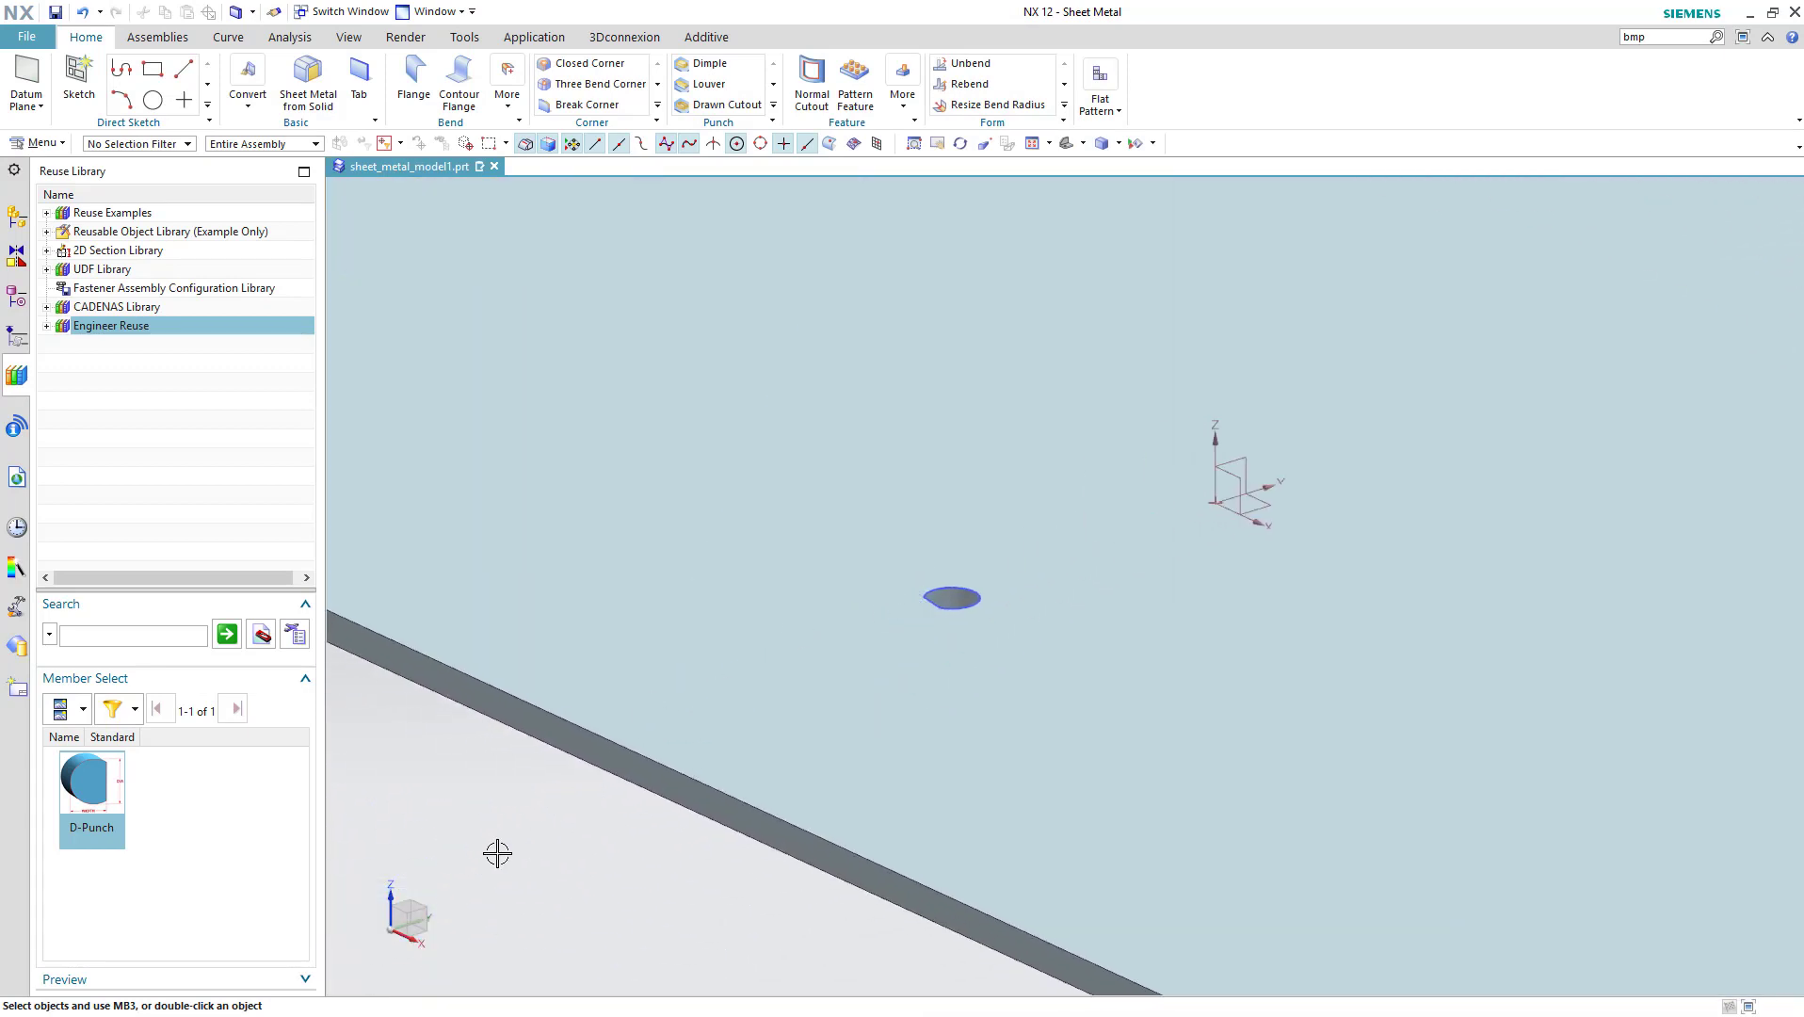